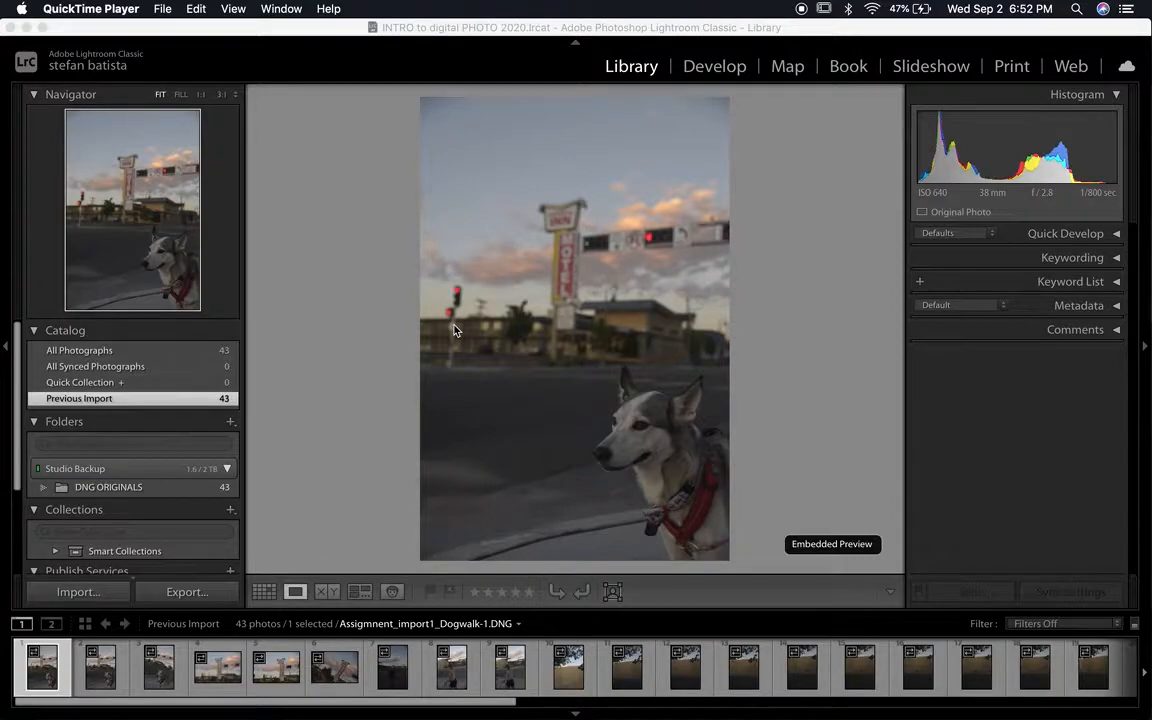
Bring the Lightroom Classic window to the front and quit the application, confirming the quit.
{"action": "left_click", "coordinate": [372, 35]}
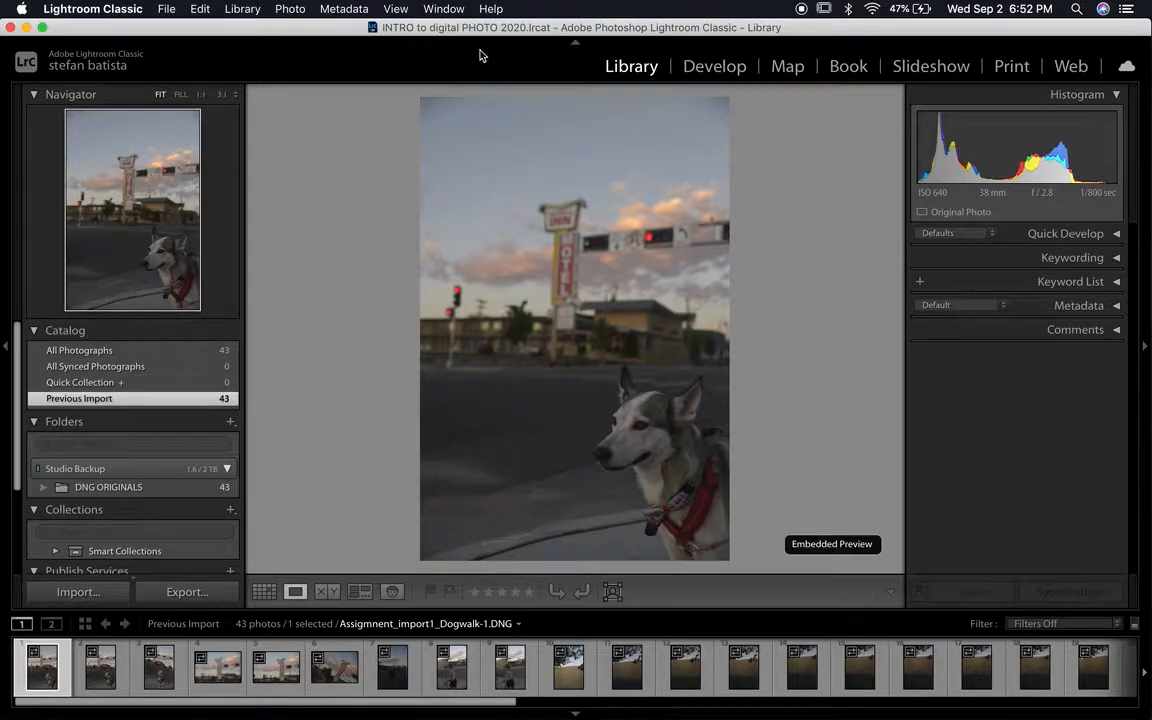
{"action": "mouse_move", "coordinate": [679, 32]}
{"action": "left_mouse_down"}
{"action": "mouse_move", "coordinate": [840, 105]}
{"action": "mouse_move", "coordinate": [668, 37]}
{"action": "mouse_move", "coordinate": [681, 28]}
{"action": "left_mouse_up"}
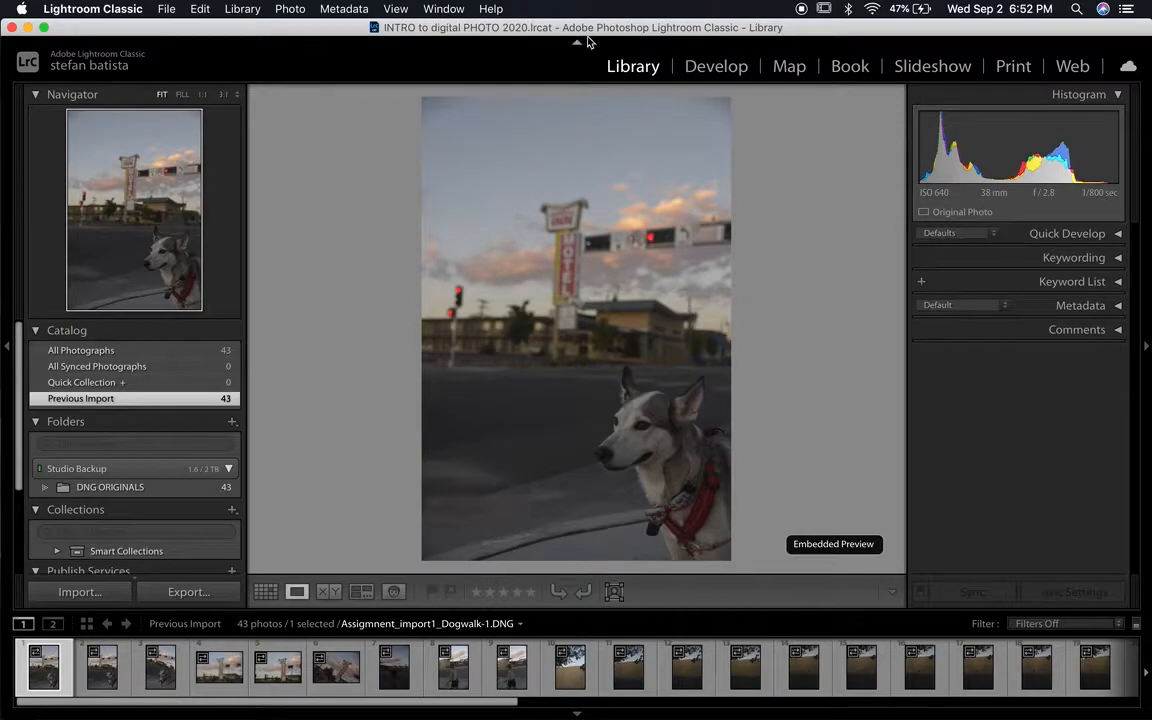
{"action": "left_click_drag", "start_coordinate": [540, 27], "coordinate": [599, 65]}
{"action": "double_click", "coordinate": [599, 65]}
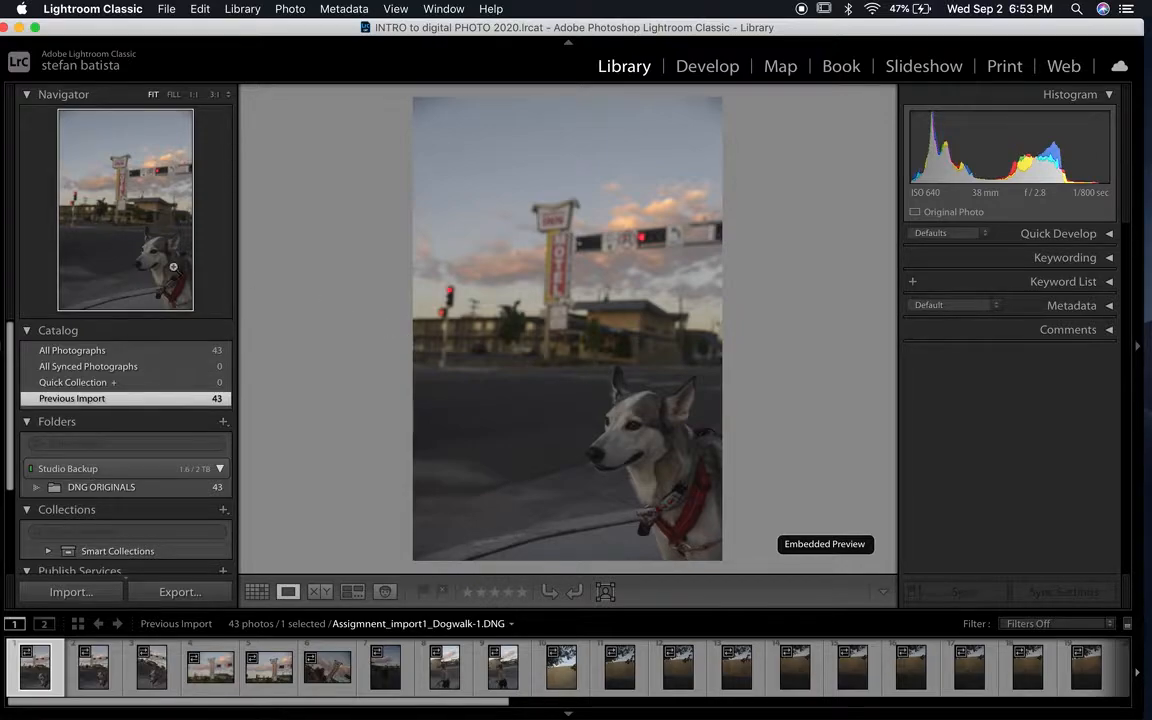
{"action": "left_click", "coordinate": [113, 12]}
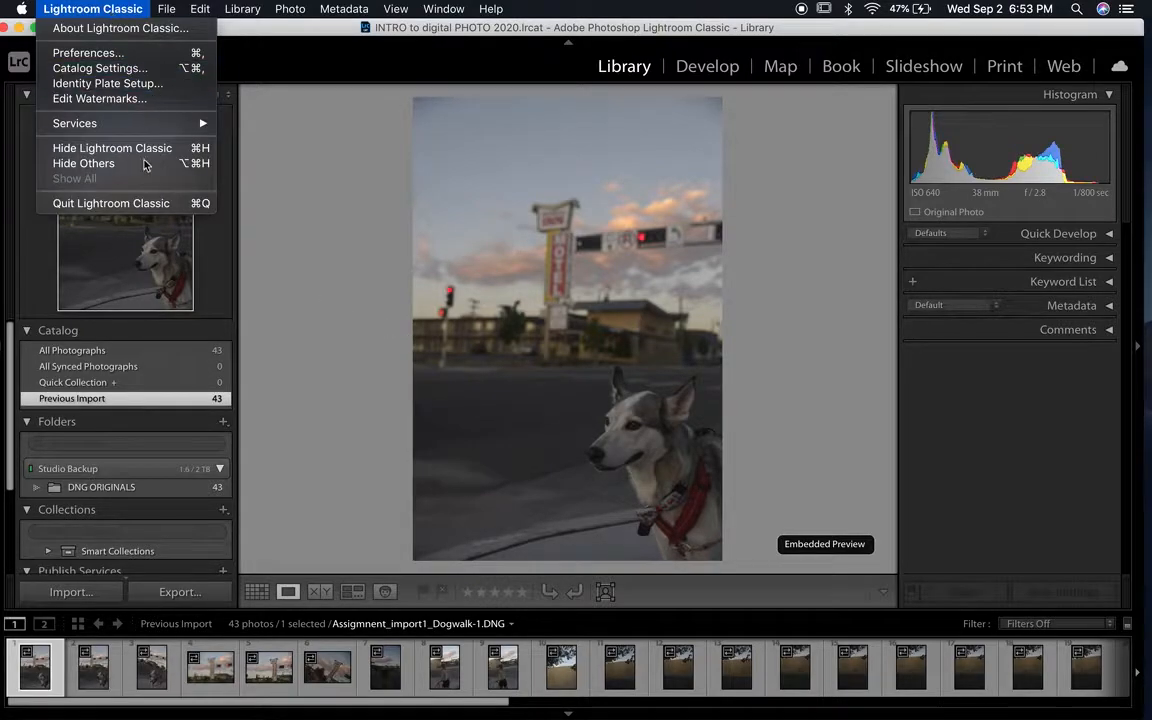
{"action": "left_click", "coordinate": [151, 211]}
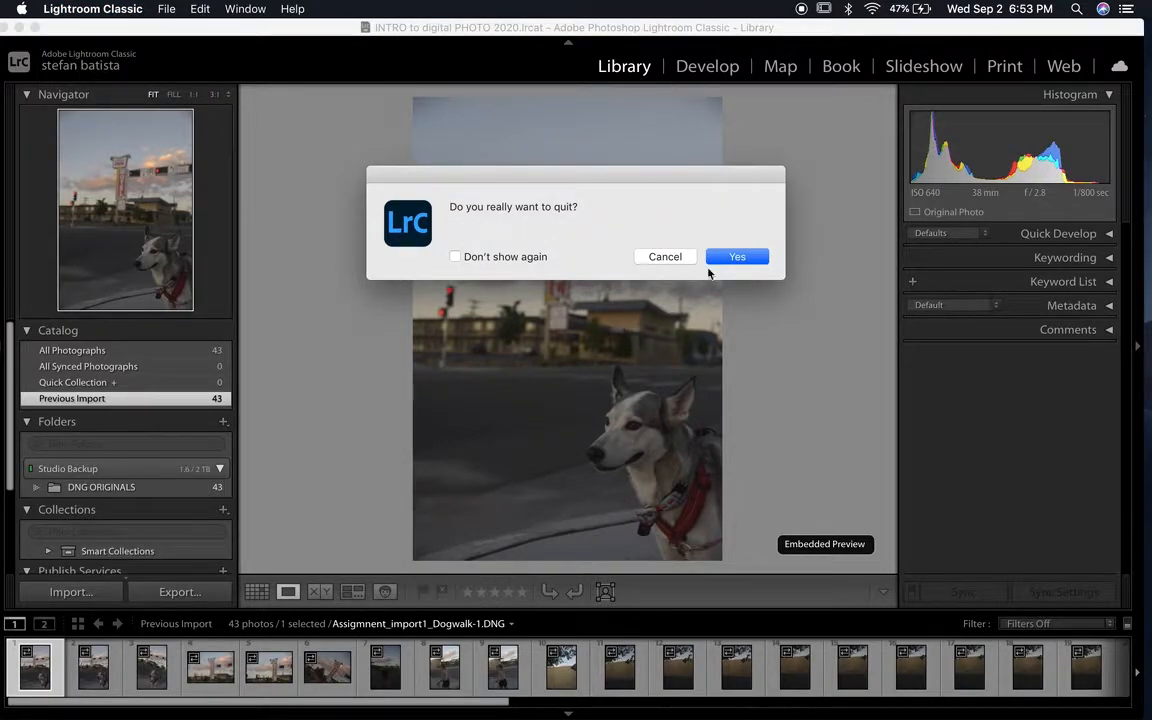
{"action": "left_click", "coordinate": [737, 257]}
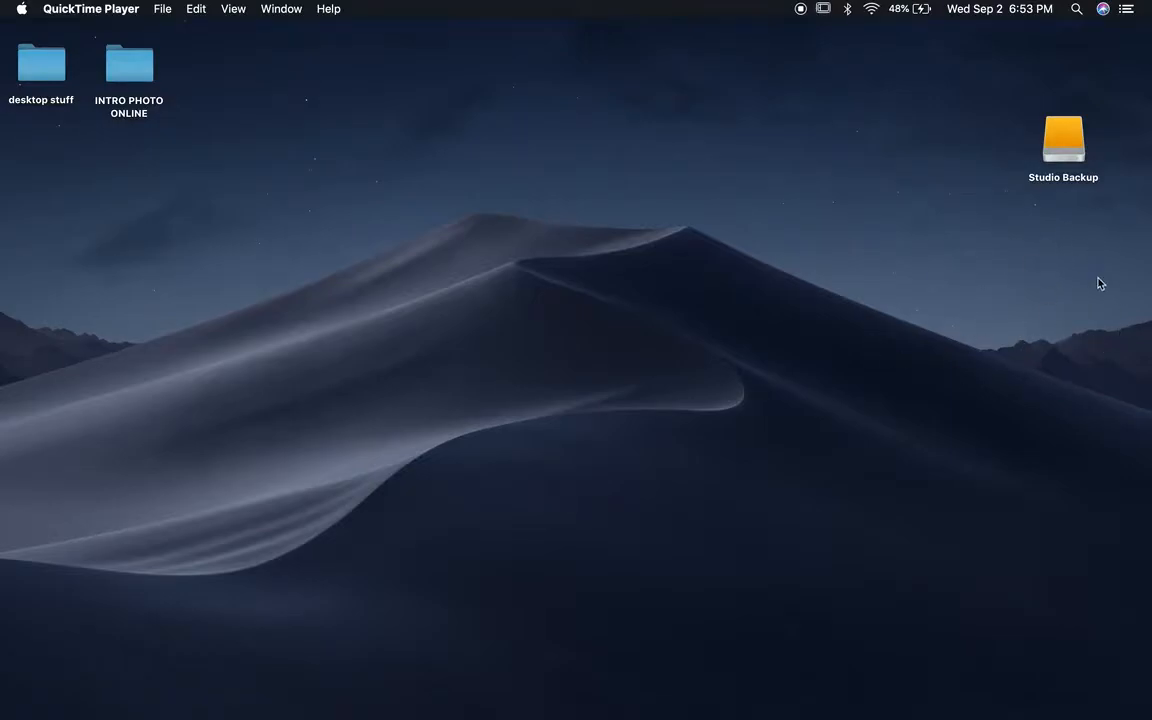
Reposition the Studio Backup drive's icon slightly on the desktop and open the drive in Finder.
{"action": "left_click", "coordinate": [1012, 296]}
{"action": "left_click", "coordinate": [1075, 138]}
{"action": "left_click_drag", "start_coordinate": [1085, 142], "coordinate": [1040, 102]}
{"action": "left_click", "coordinate": [778, 400]}
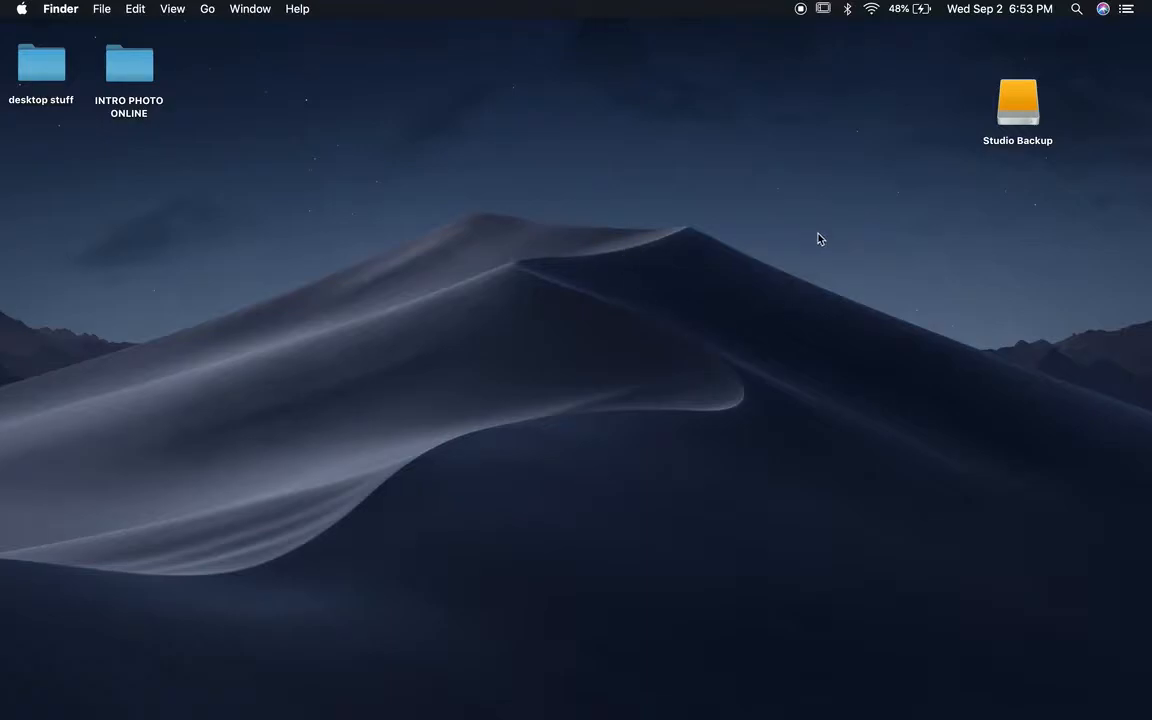
{"action": "mouse_move", "coordinate": [1004, 100]}
{"action": "left_mouse_down"}
{"action": "mouse_move", "coordinate": [1002, 118]}
{"action": "mouse_move", "coordinate": [1000, 94]}
{"action": "left_mouse_up"}
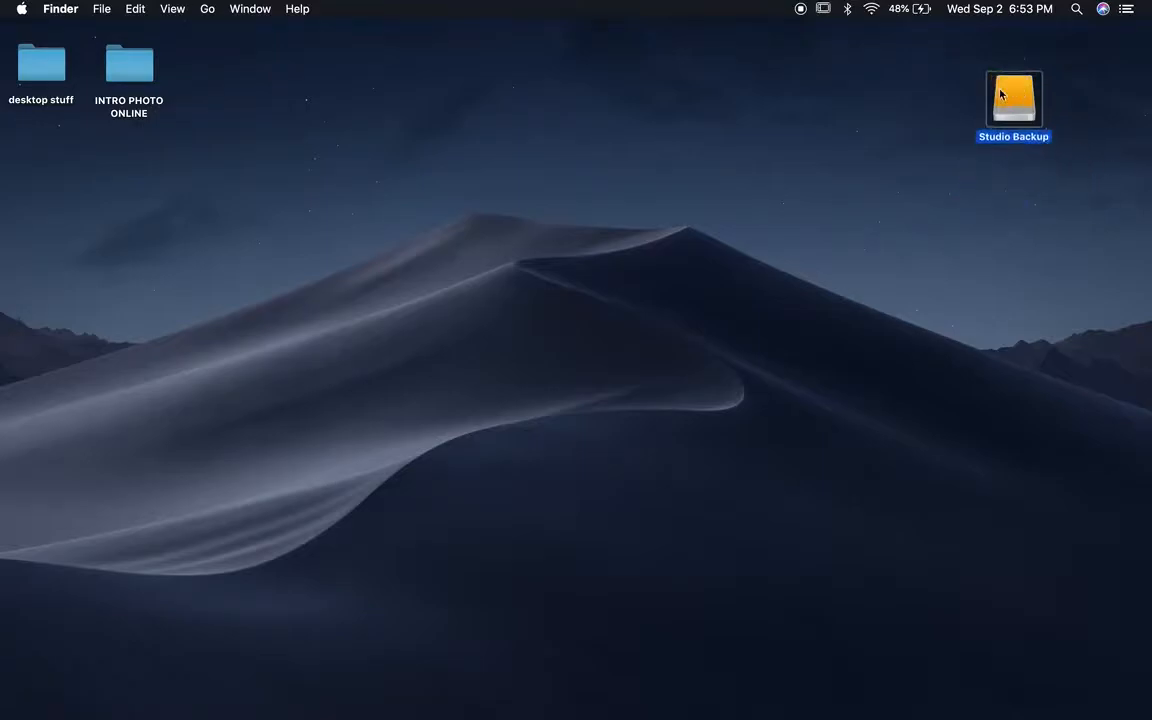
{"action": "left_click", "coordinate": [938, 95]}
{"action": "left_click", "coordinate": [1016, 107]}
{"action": "double_click", "coordinate": [1013, 107]}
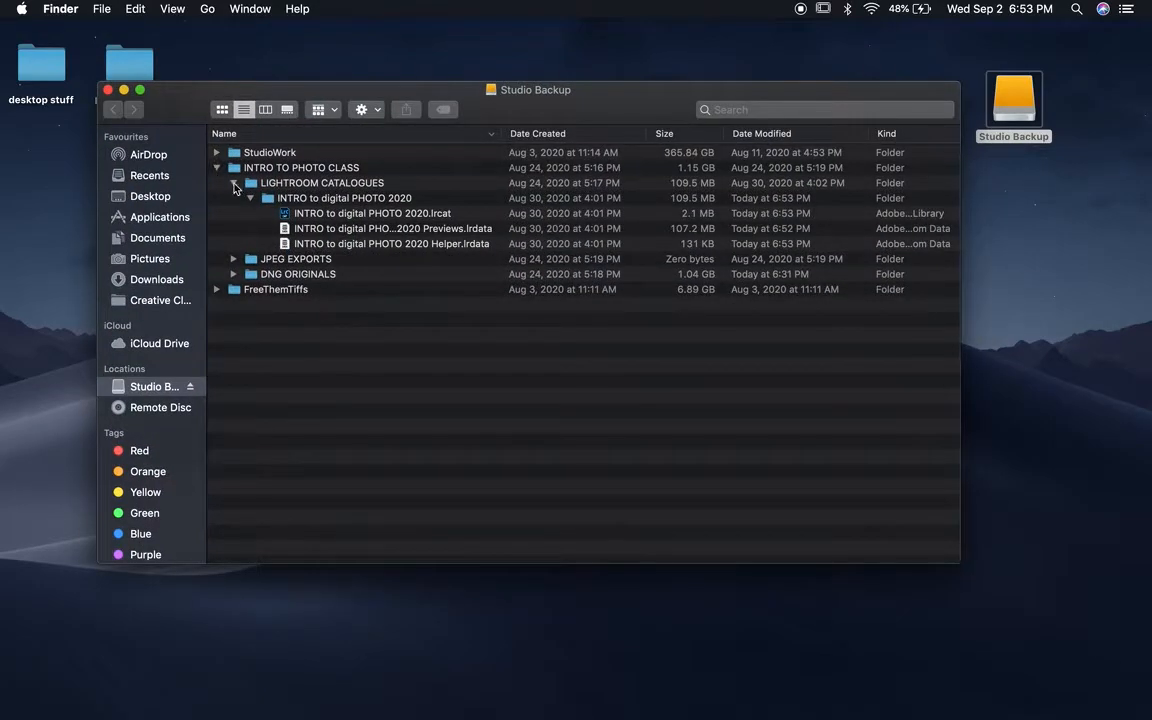
Collapse the LIGHTROOM CATALOGUES folder and its subfolder, and review the folders inside INTRO TO PHOTO CLASS.
{"action": "left_click", "coordinate": [251, 199]}
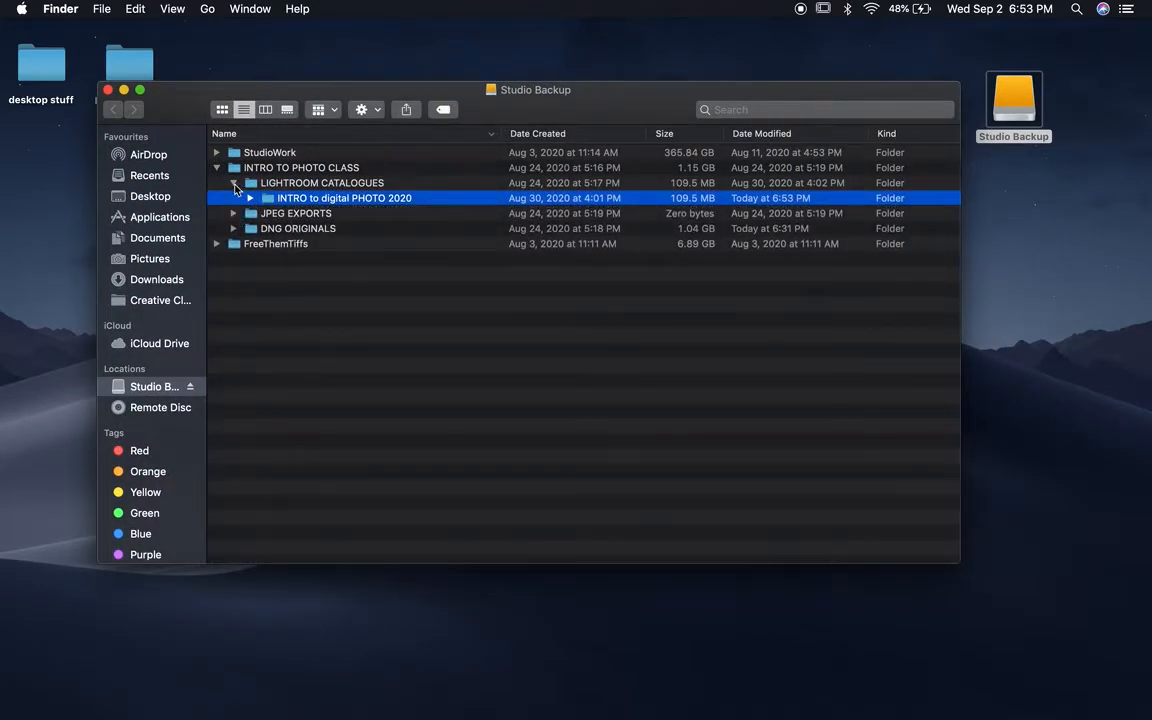
{"action": "left_click", "coordinate": [234, 184]}
{"action": "left_click", "coordinate": [243, 170]}
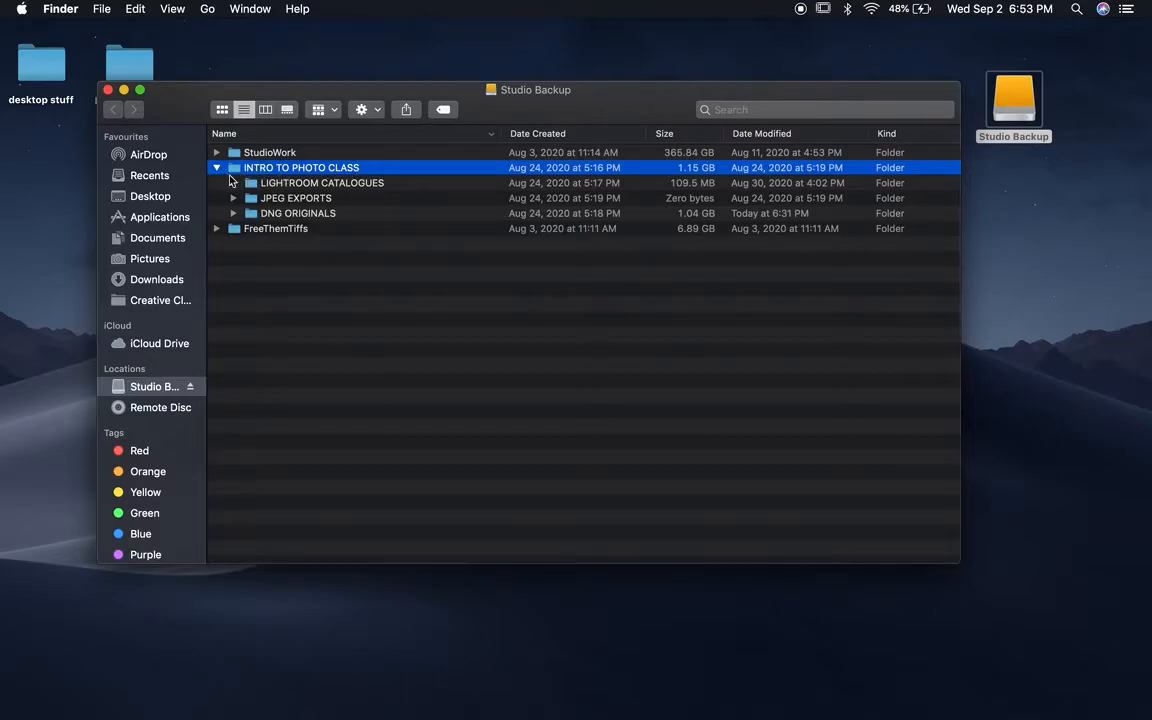
{"action": "left_click", "coordinate": [286, 182]}
{"action": "left_click", "coordinate": [278, 202]}
{"action": "left_click", "coordinate": [352, 182]}
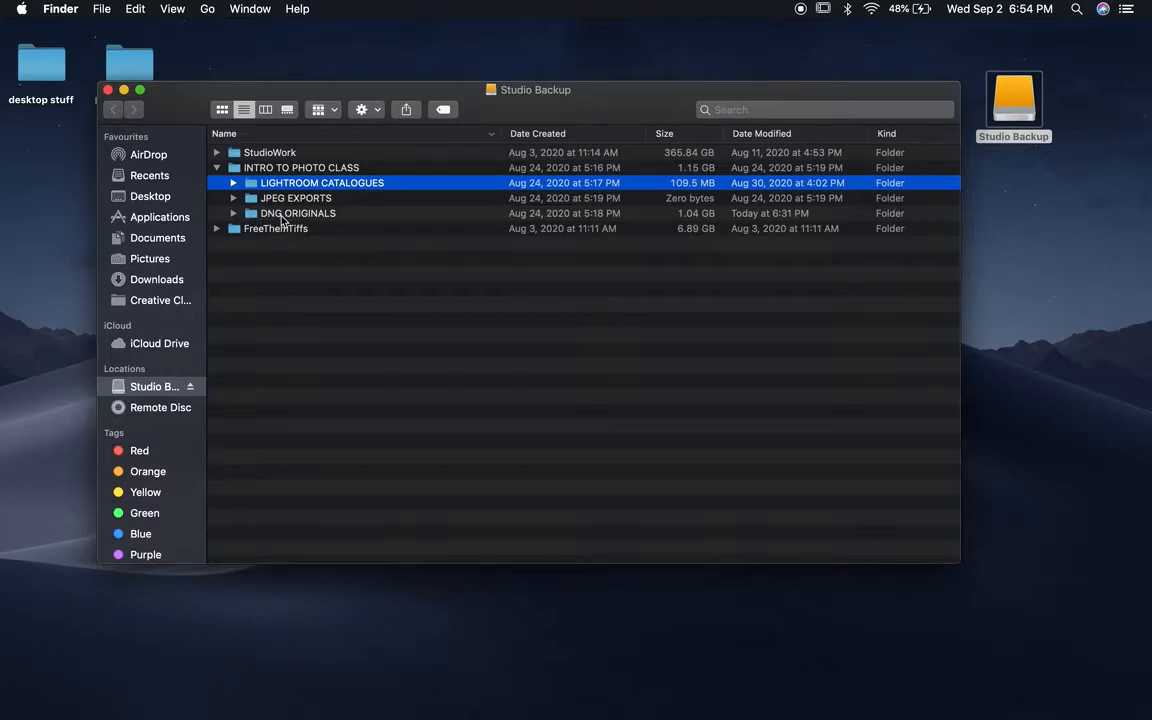
{"action": "left_click", "coordinate": [283, 216]}
{"action": "left_click", "coordinate": [279, 202]}
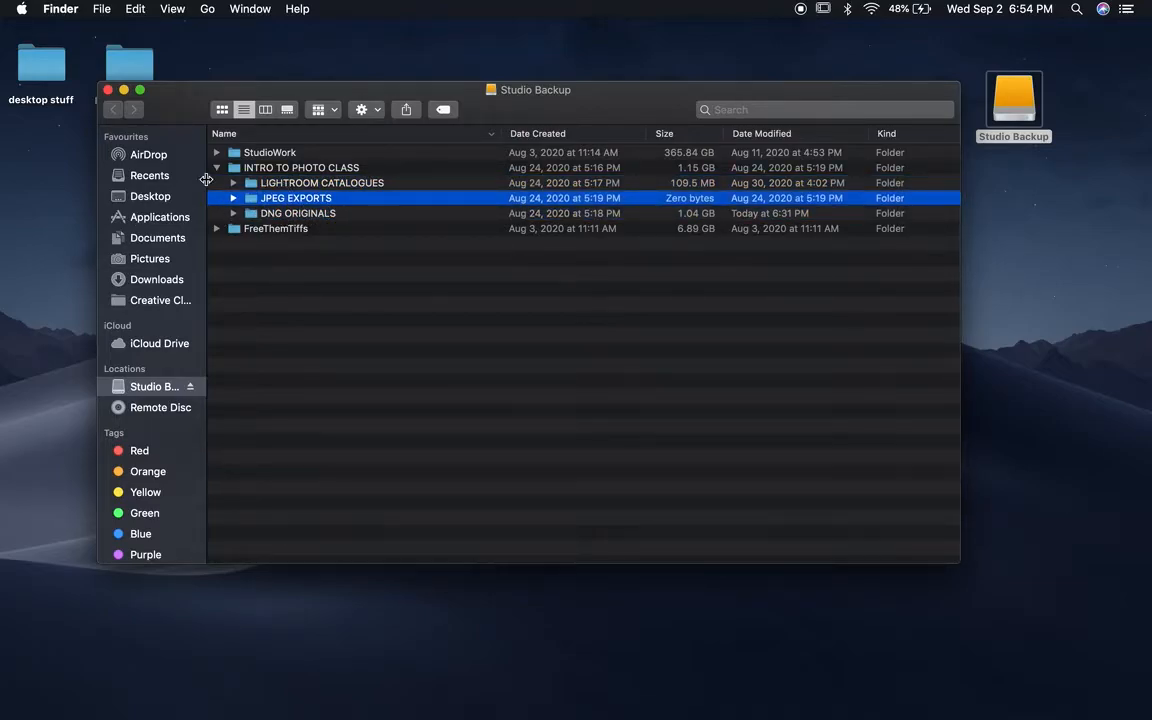
{"action": "left_click", "coordinate": [356, 182]}
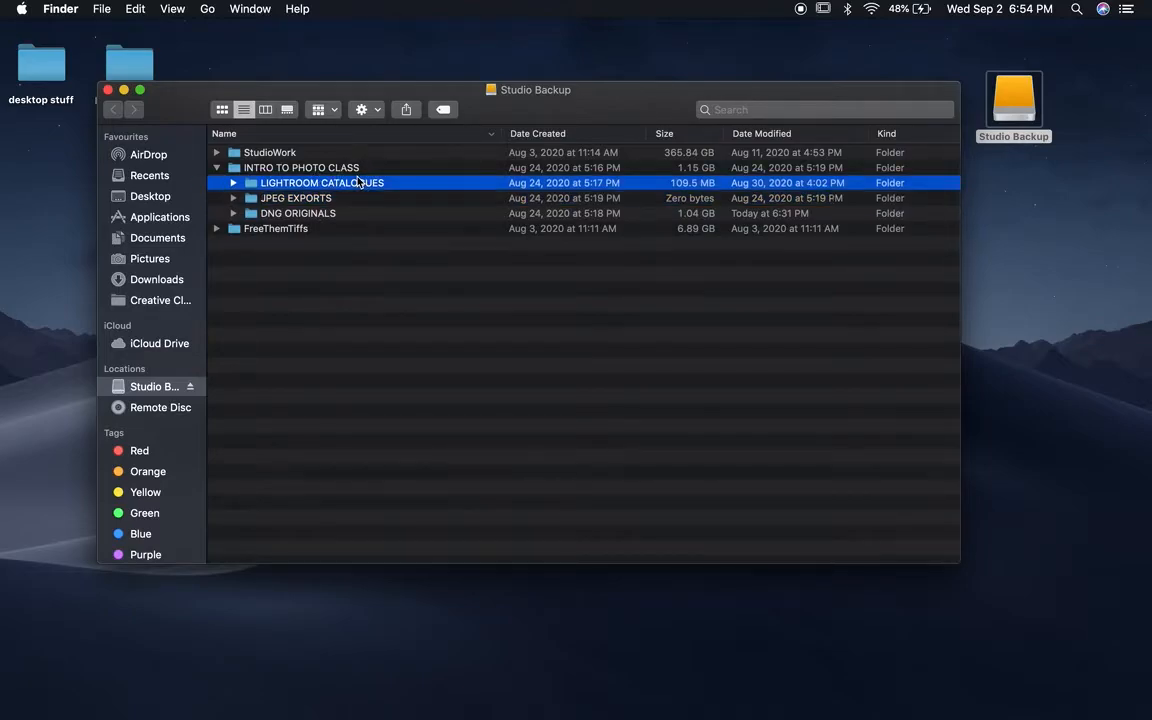
Expand LIGHTROOM CATALOGUES down to the INTRO to digital PHOTO 2020.lrcat file to inspect its location, and close the Finder window.
{"action": "left_click", "coordinate": [233, 183]}
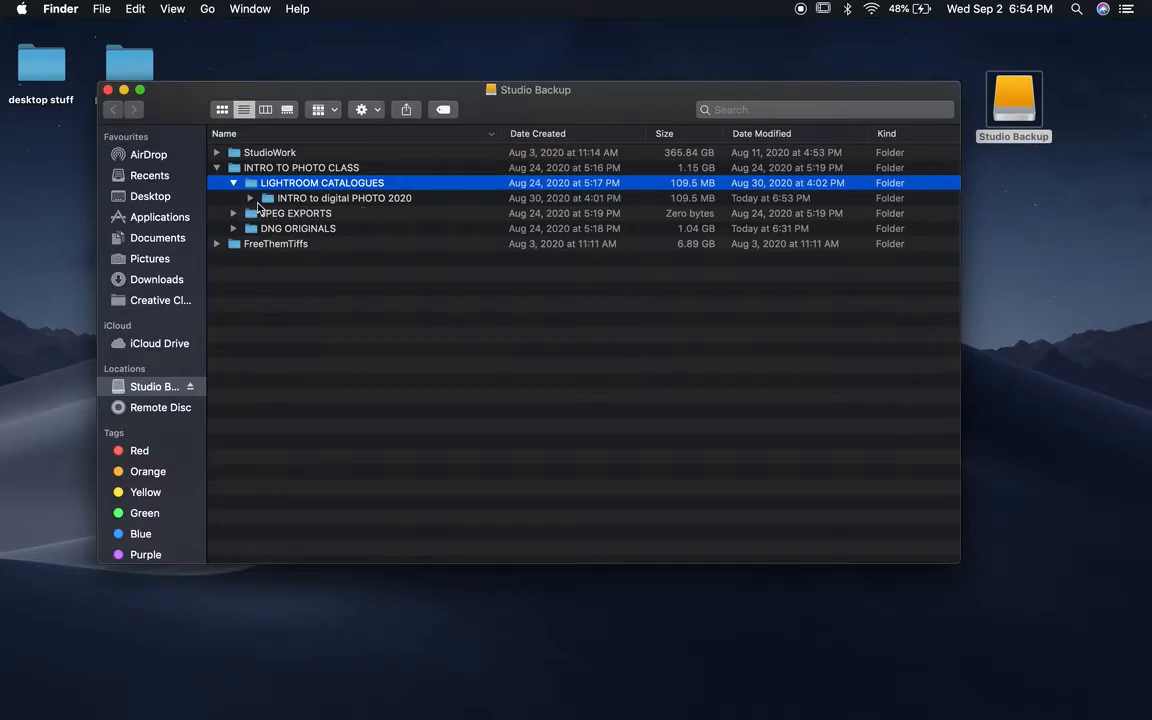
{"action": "left_click", "coordinate": [250, 198]}
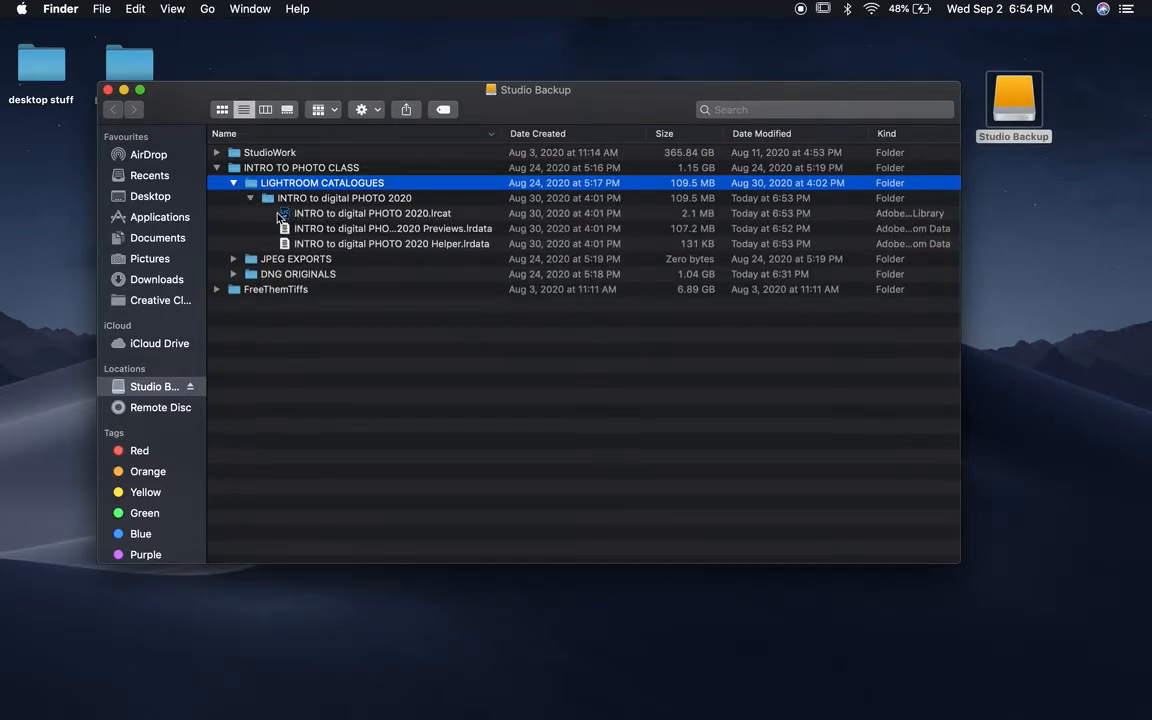
{"action": "left_click", "coordinate": [455, 215]}
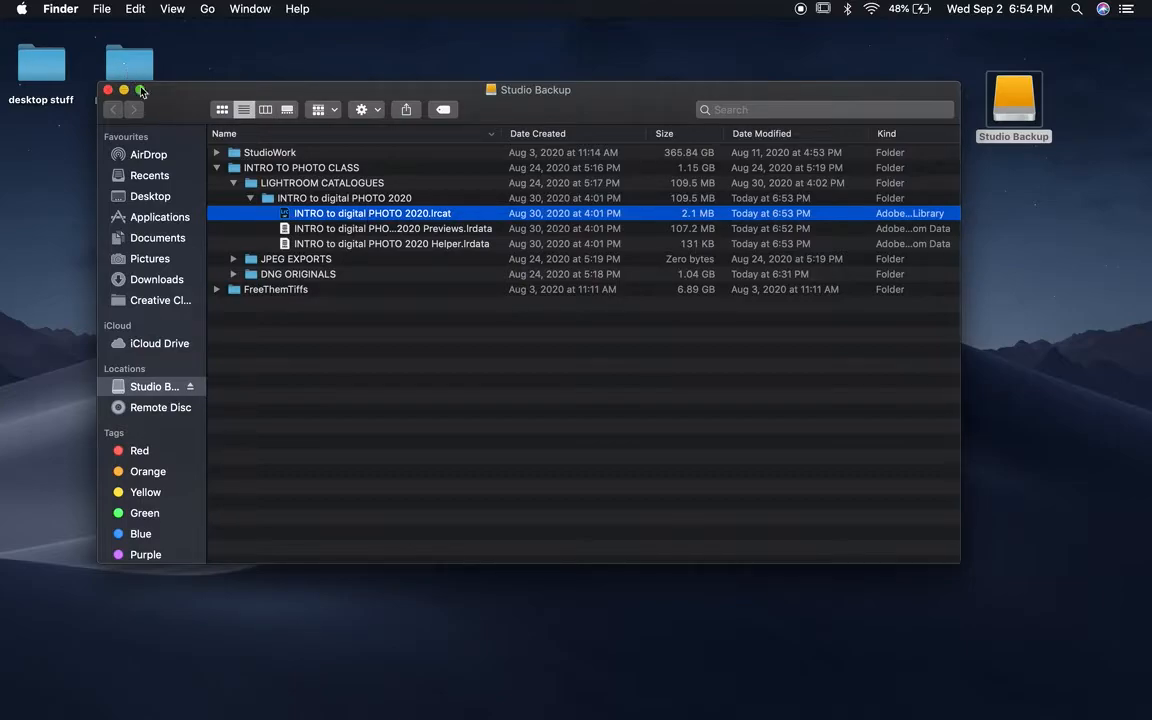
{"action": "left_click", "coordinate": [108, 90]}
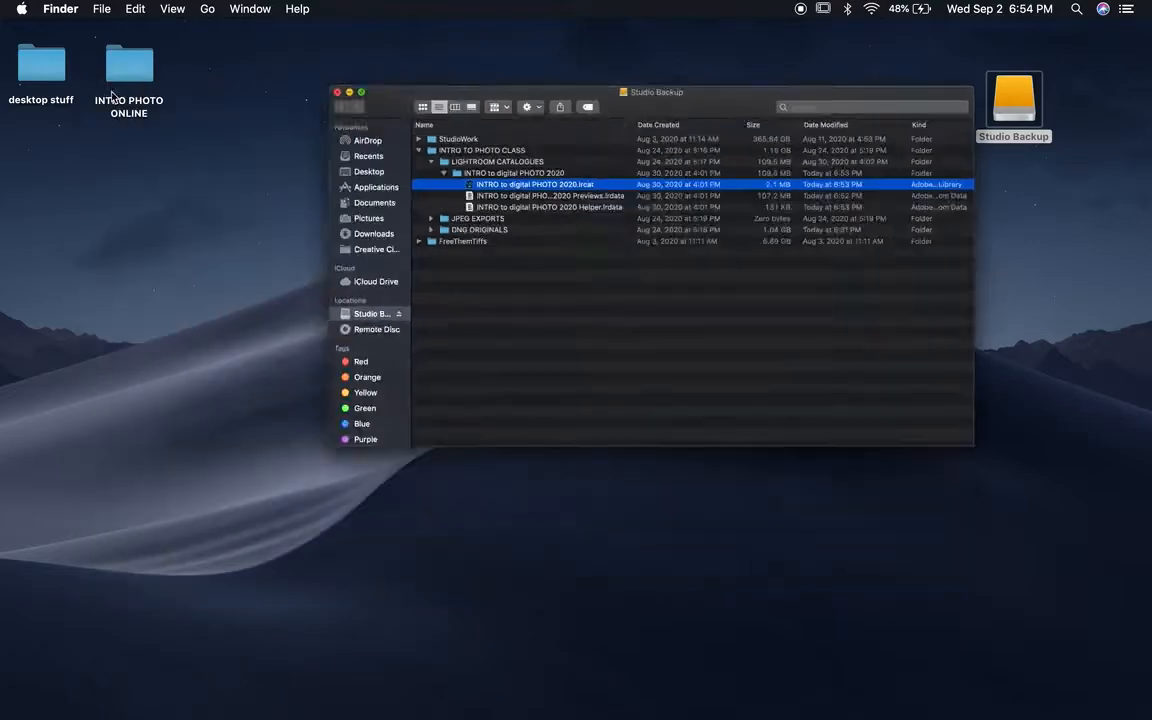
Launch Adobe Lightroom Classic directly as an application, without opening the catalogue file.
{"action": "mouse_move", "coordinate": [35, 705]}
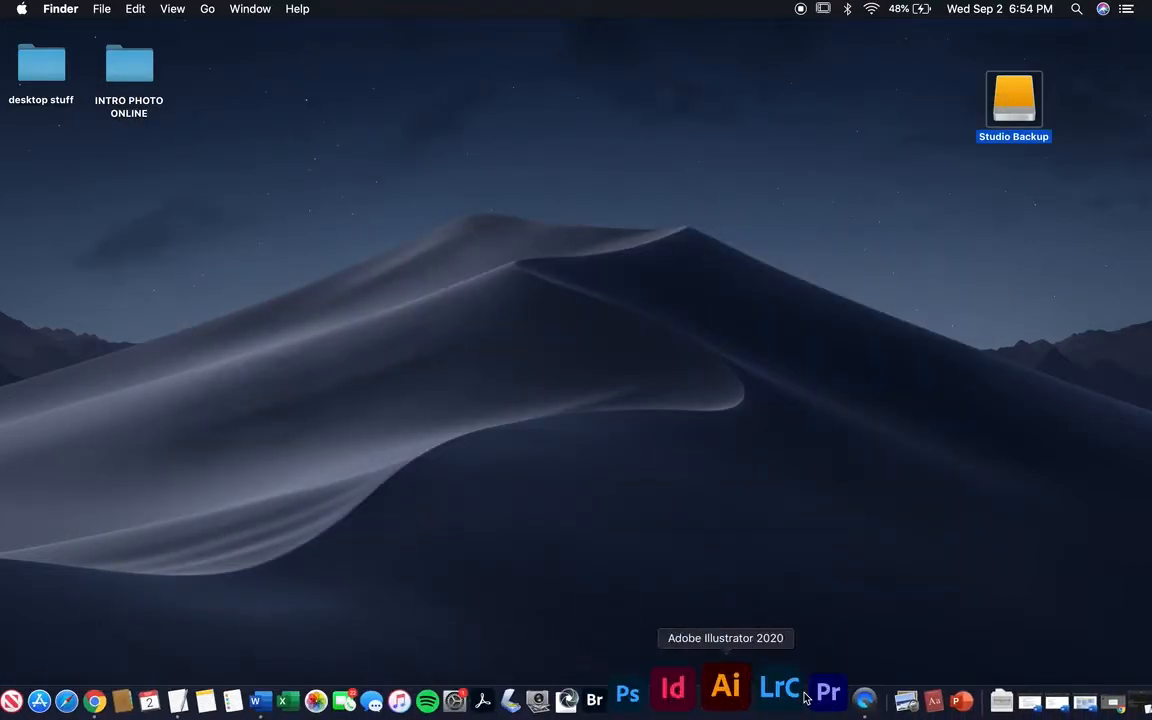
{"action": "key", "text": "ctrl+Down"}
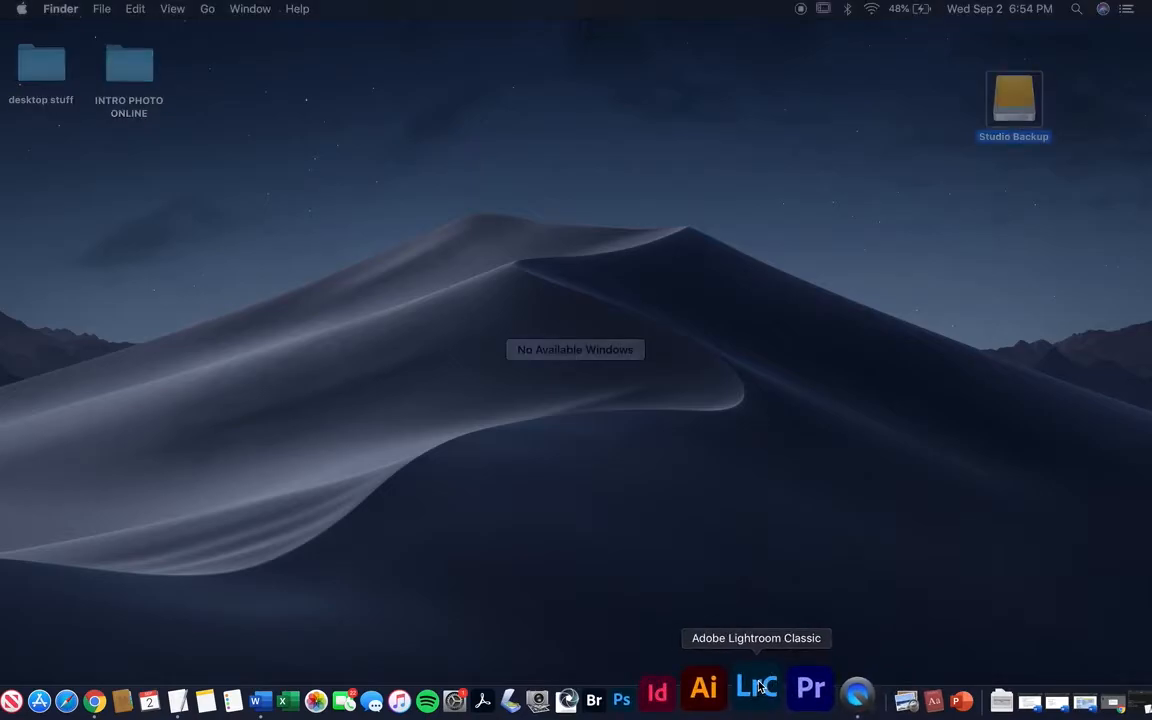
{"action": "key", "text": "Escape"}
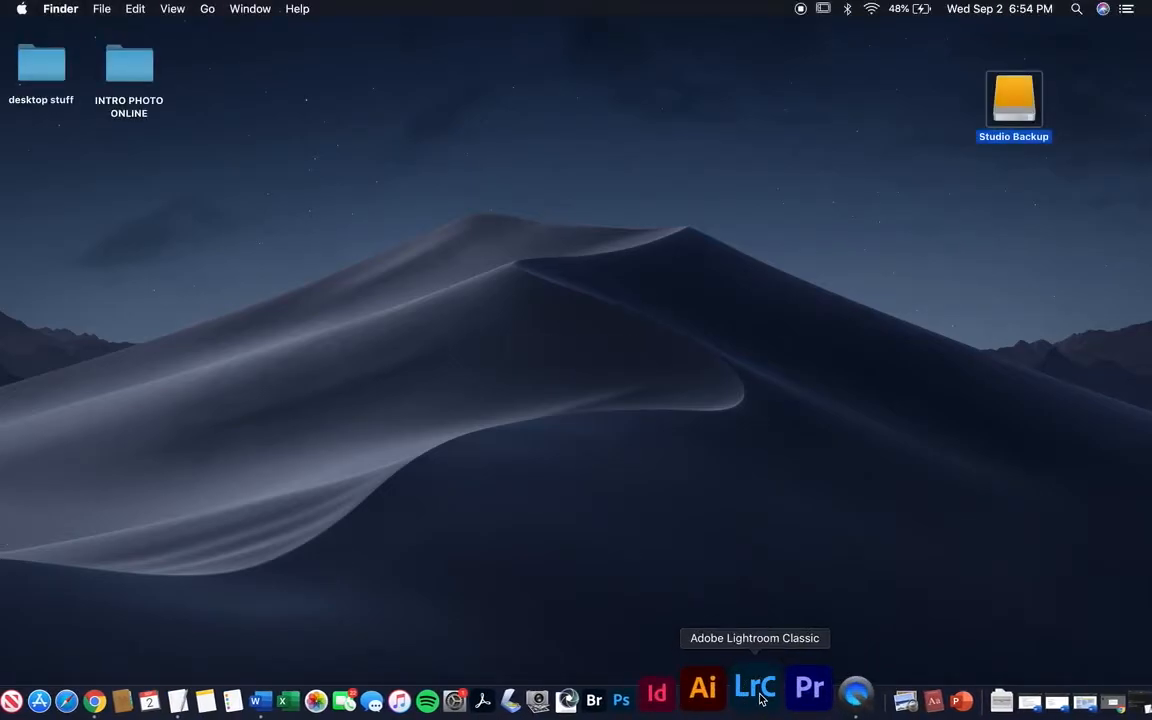
{"action": "mouse_move", "coordinate": [758, 690]}
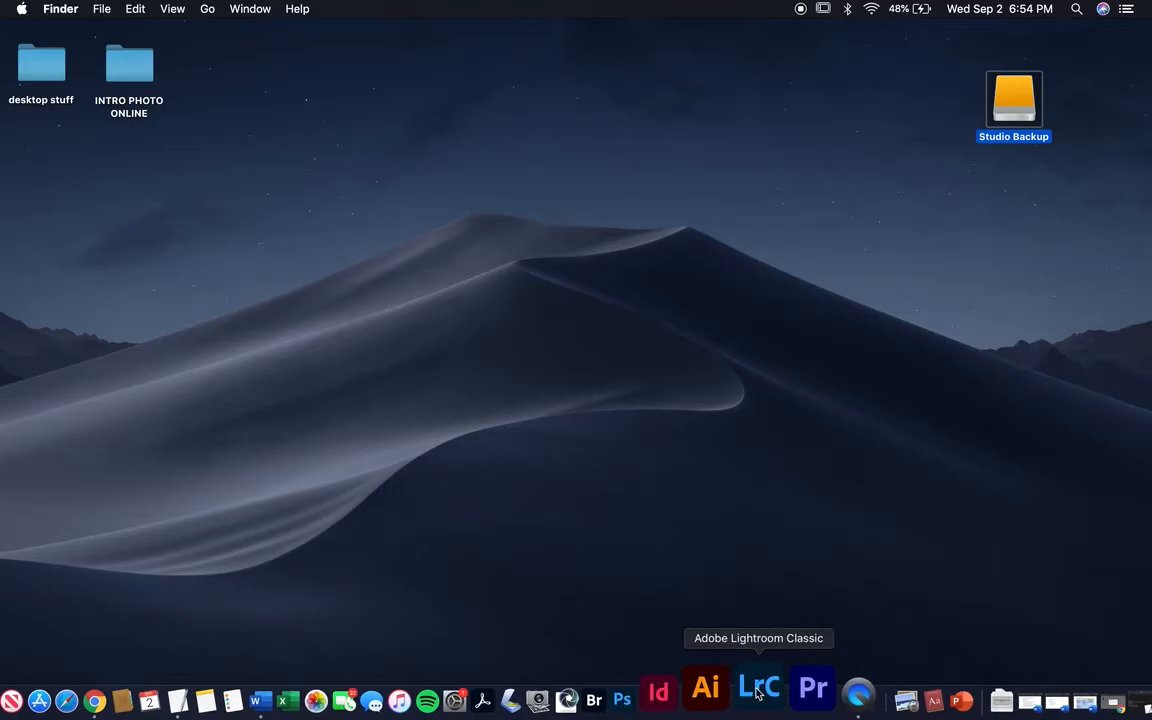
{"action": "left_click", "coordinate": [758, 690]}
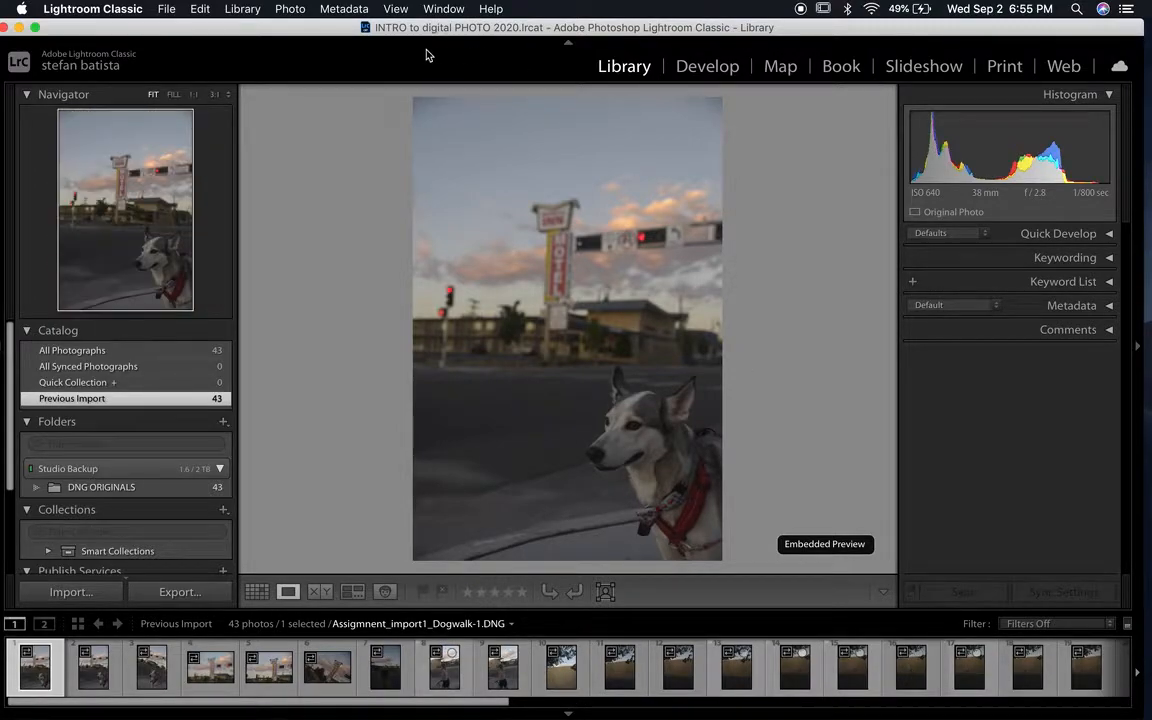
Quit Lightroom Classic and reopen it through INTRO to digital PHOTO 2020.lrcat in LIGHTROOM CATALOGUES on the Studio Backup drive.
{"action": "key", "text": "super+q"}
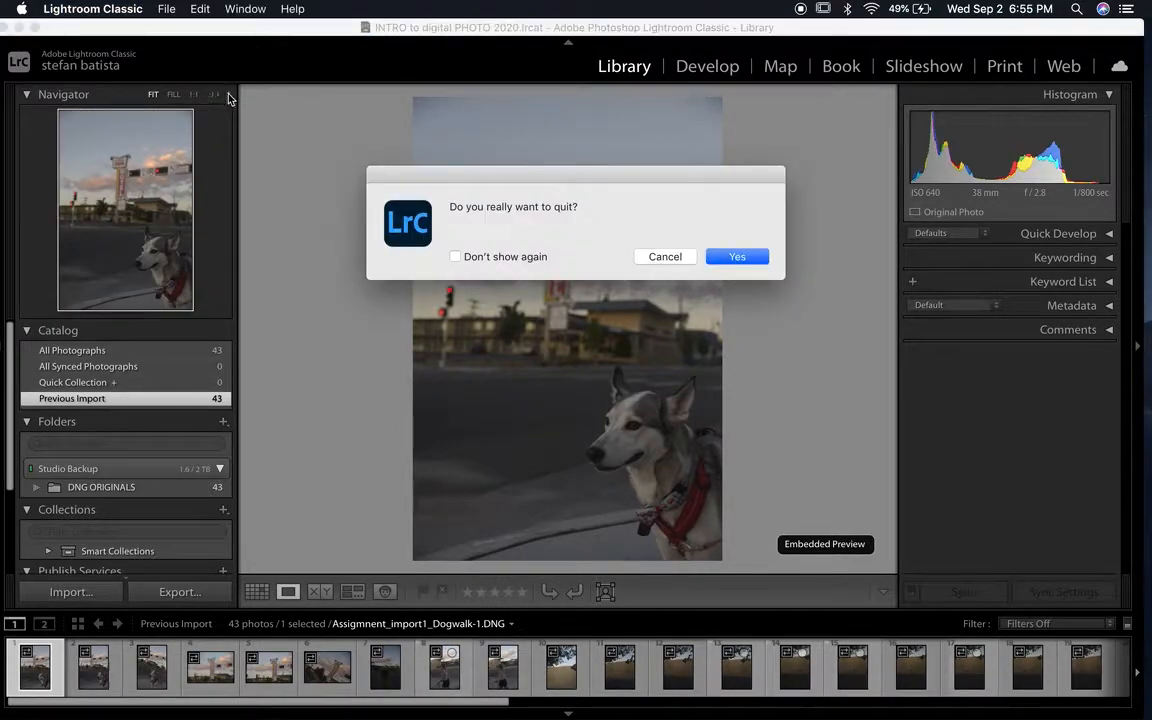
{"action": "left_click", "coordinate": [721, 262]}
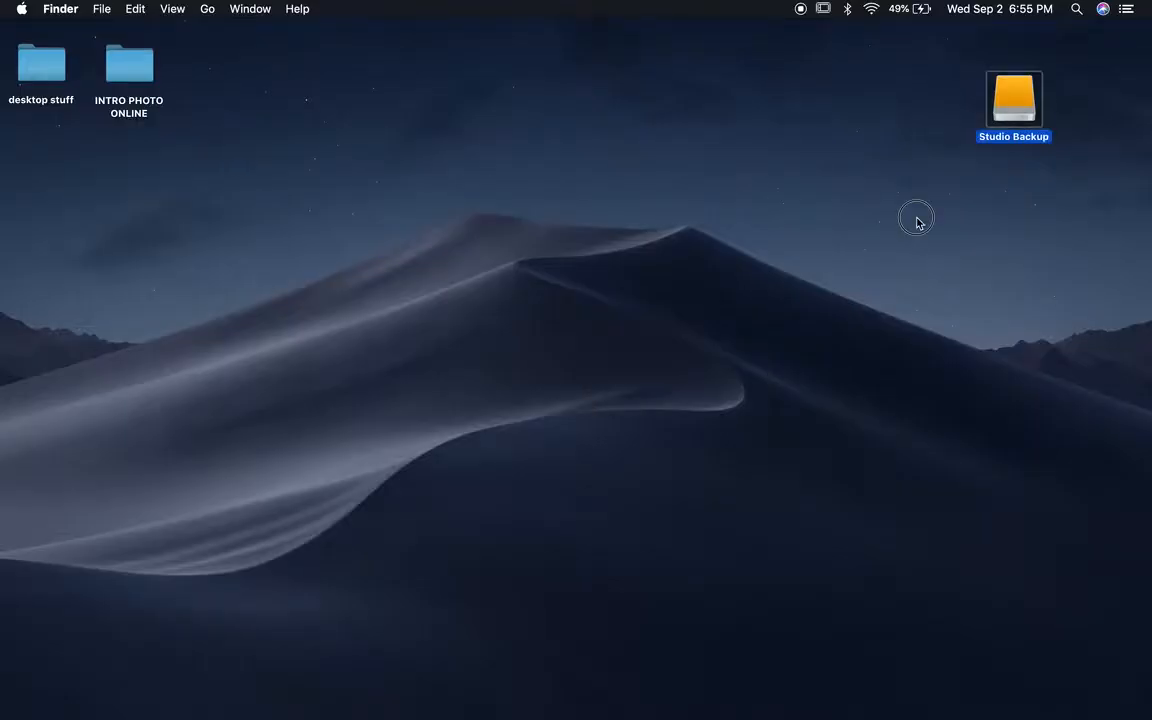
{"action": "double_click", "coordinate": [1013, 97]}
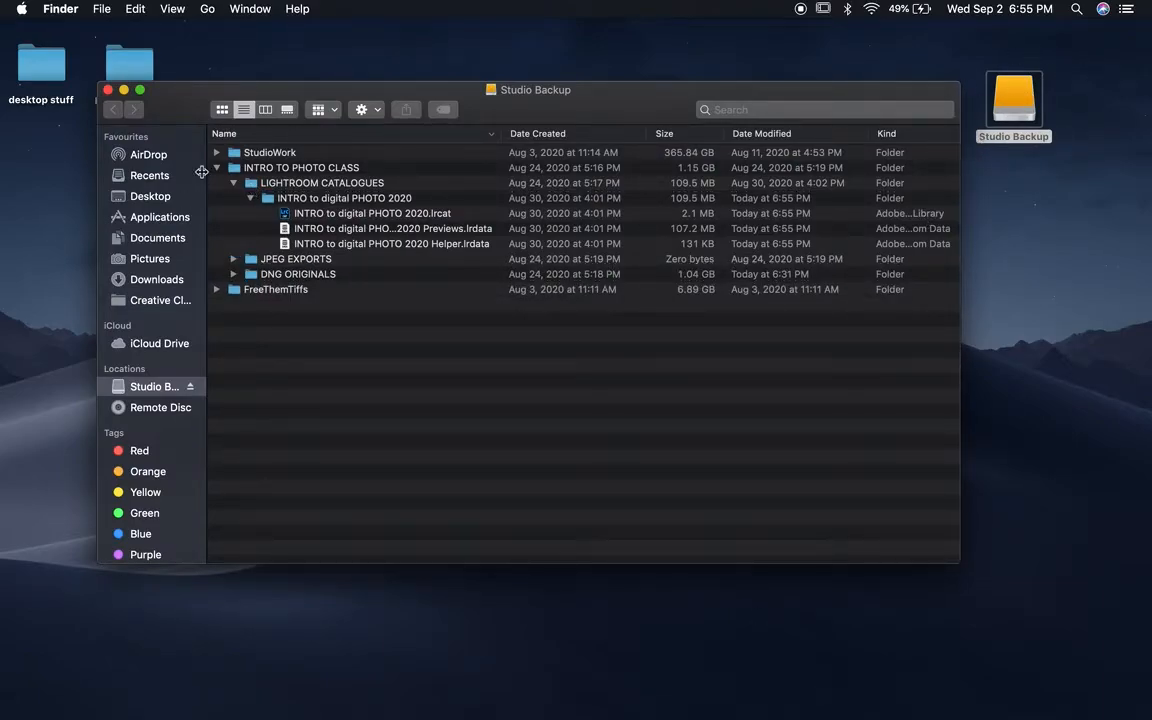
{"action": "left_click", "coordinate": [302, 182]}
{"action": "left_click", "coordinate": [290, 169]}
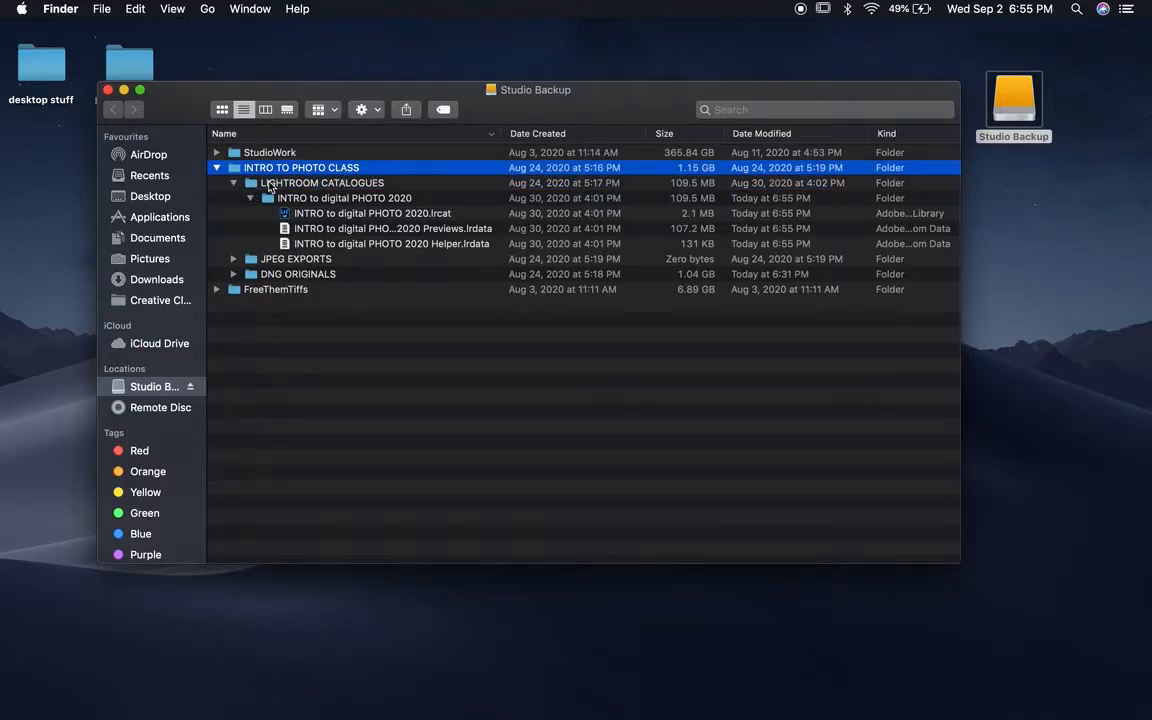
{"action": "left_click", "coordinate": [325, 184]}
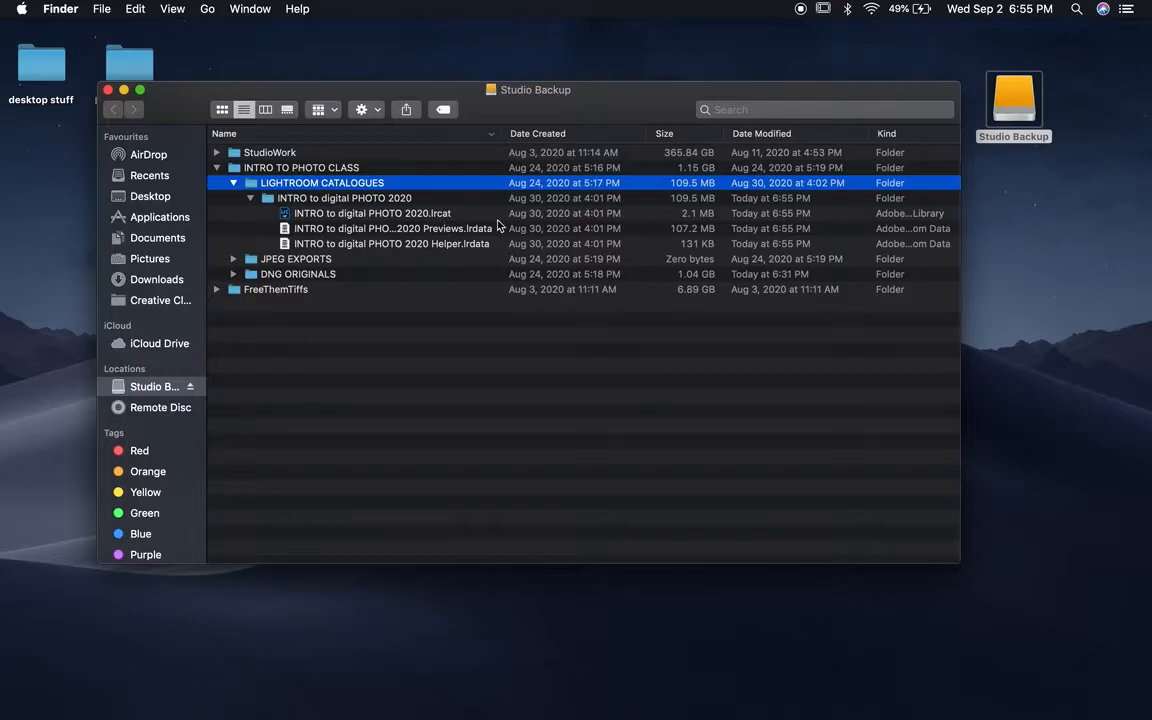
{"action": "left_click", "coordinate": [443, 214]}
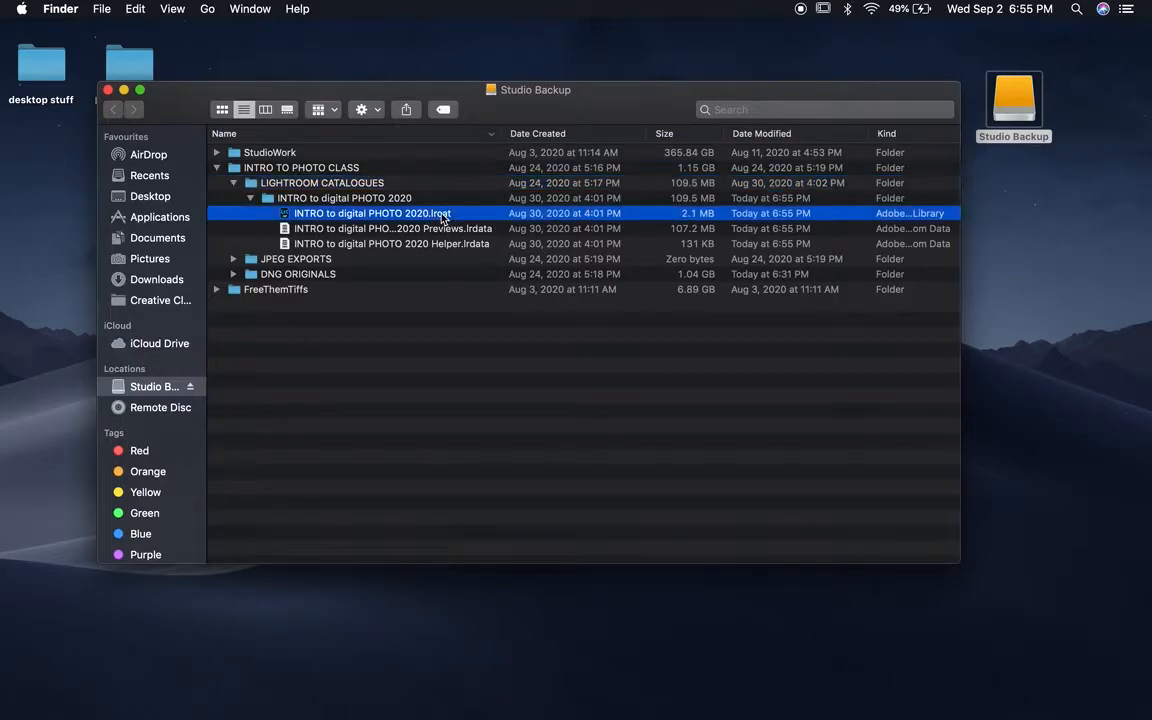
{"action": "double_click", "coordinate": [381, 216]}
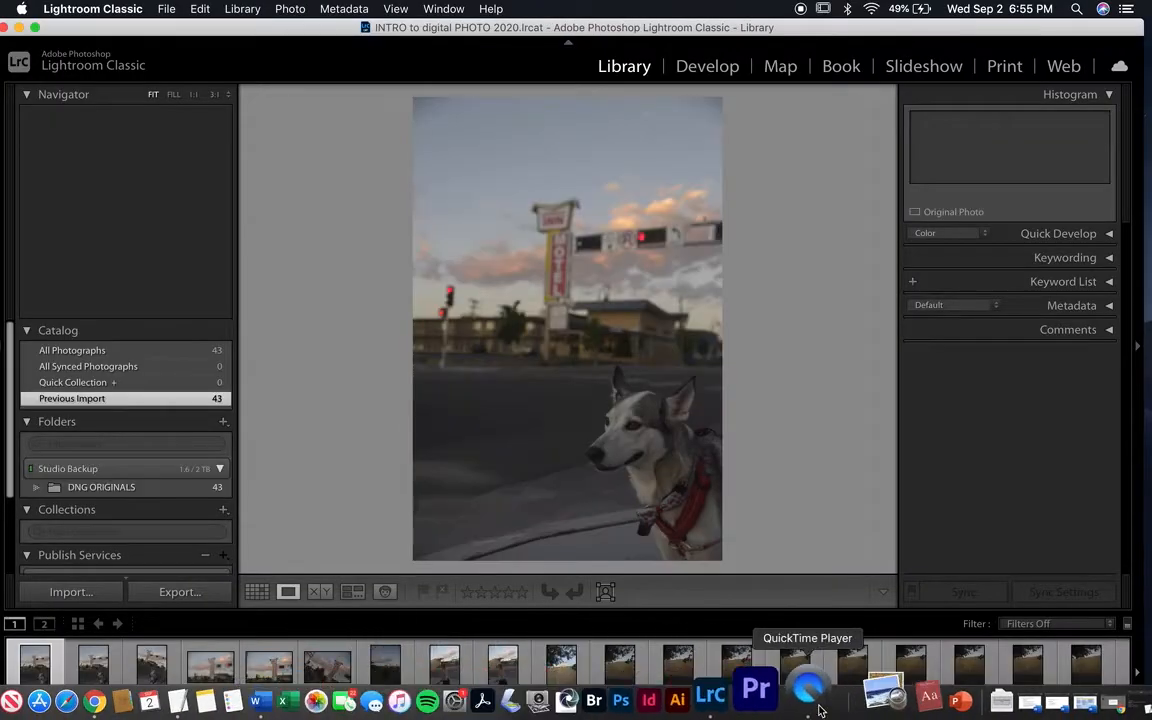
Open INTRO to digital PHOTO 2020.lrcat through the Open Catalog command, browsing Studio Backup, INTRO TO PHOTO CLASS, LIGHTROOM CATALOGUES and its subfolder.
{"action": "left_click", "coordinate": [168, 9]}
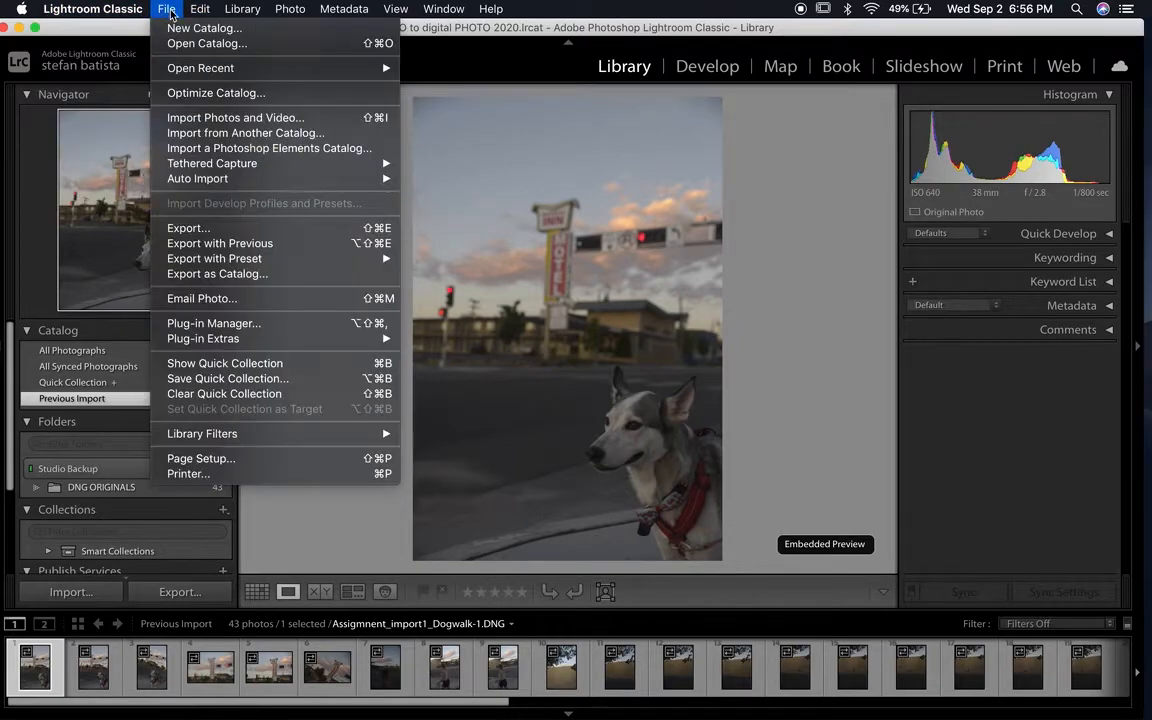
{"action": "left_click", "coordinate": [365, 44]}
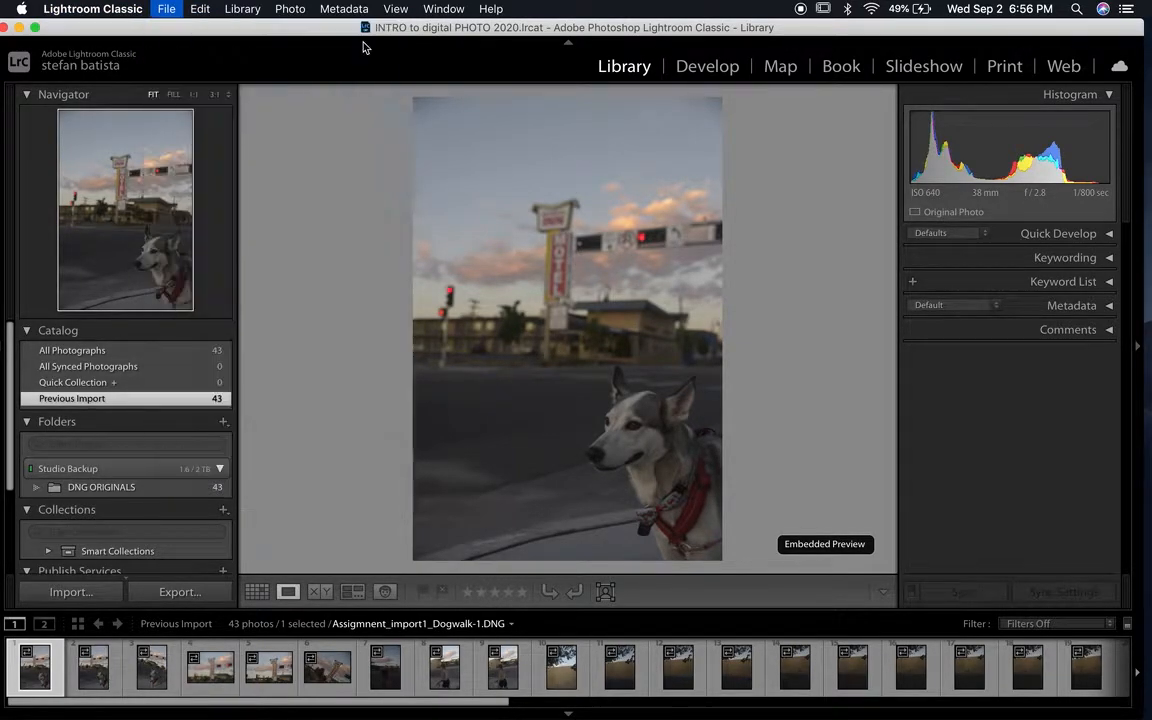
{"action": "left_click_drag", "start_coordinate": [435, 133], "coordinate": [438, 118]}
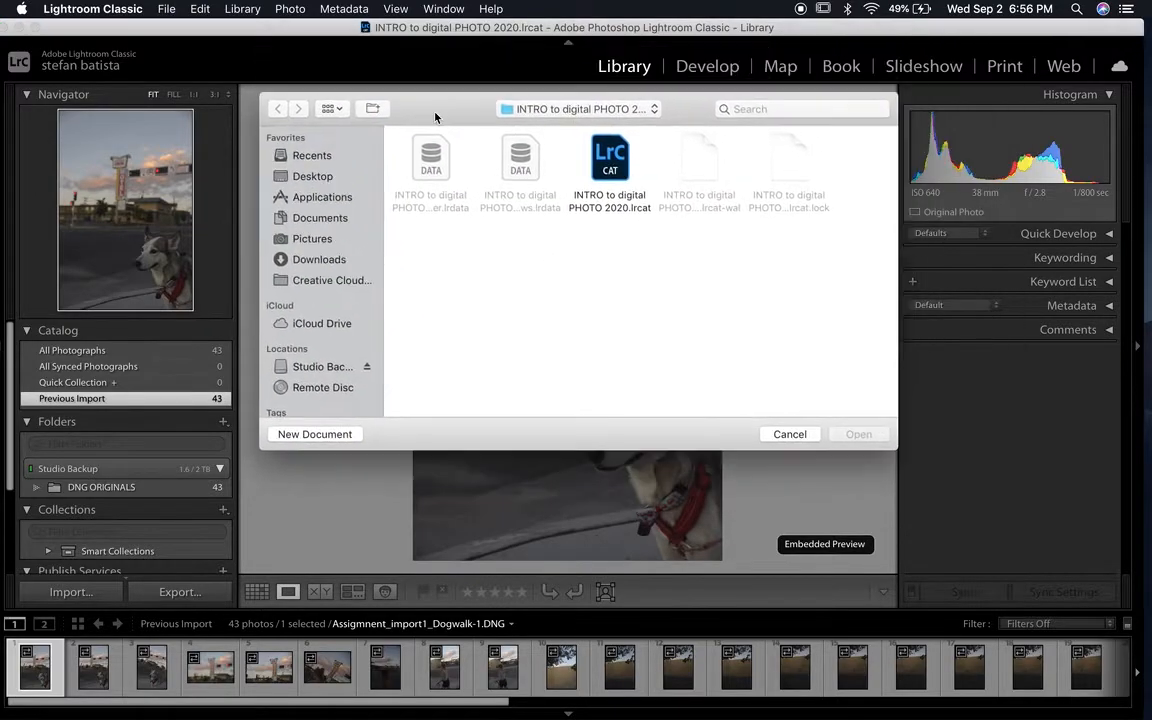
{"action": "left_click", "coordinate": [315, 368]}
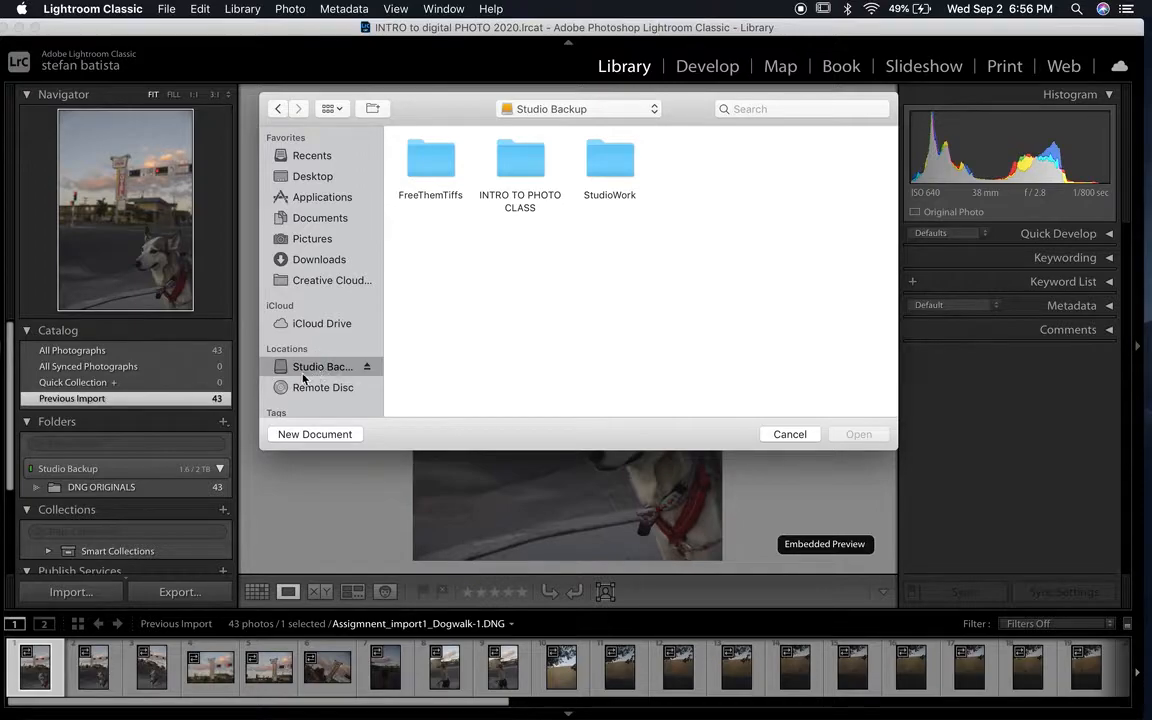
{"action": "double_click", "coordinate": [515, 162]}
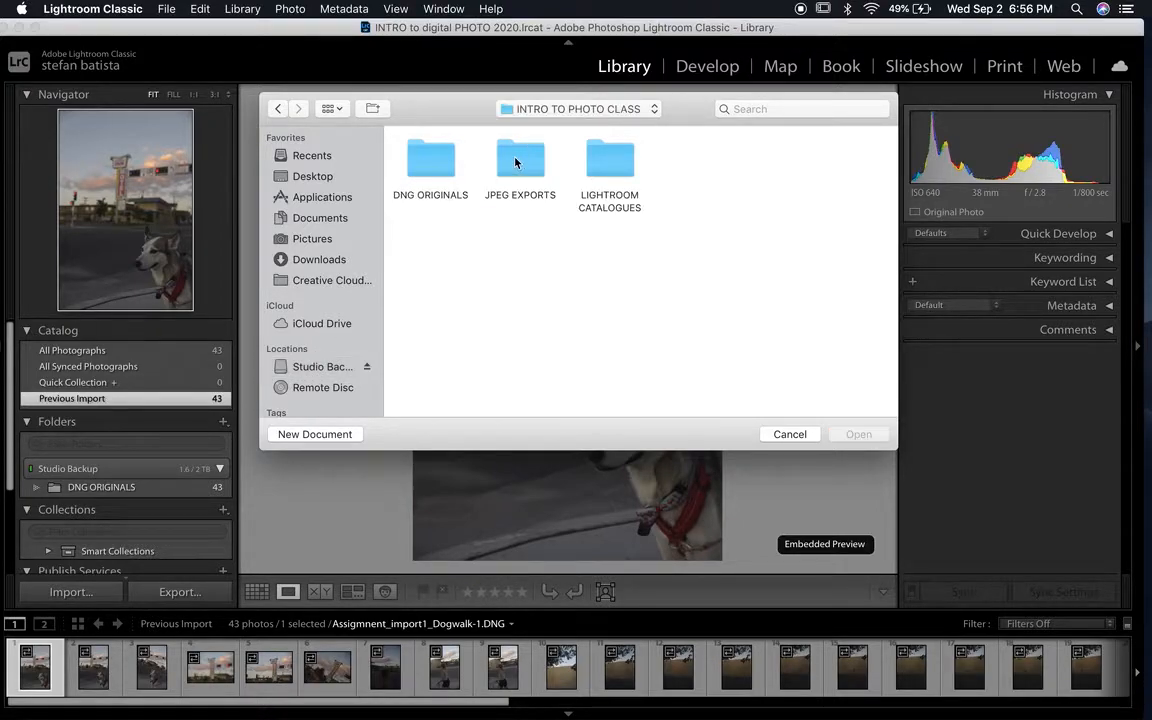
{"action": "double_click", "coordinate": [605, 155]}
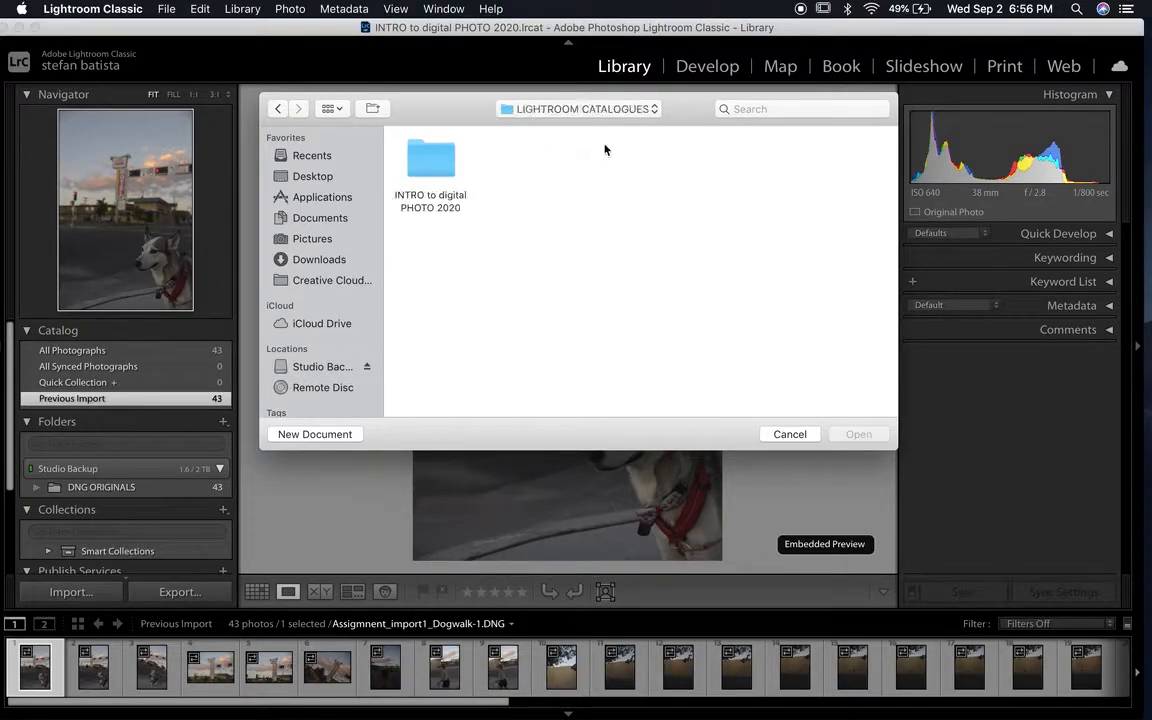
{"action": "double_click", "coordinate": [432, 155]}
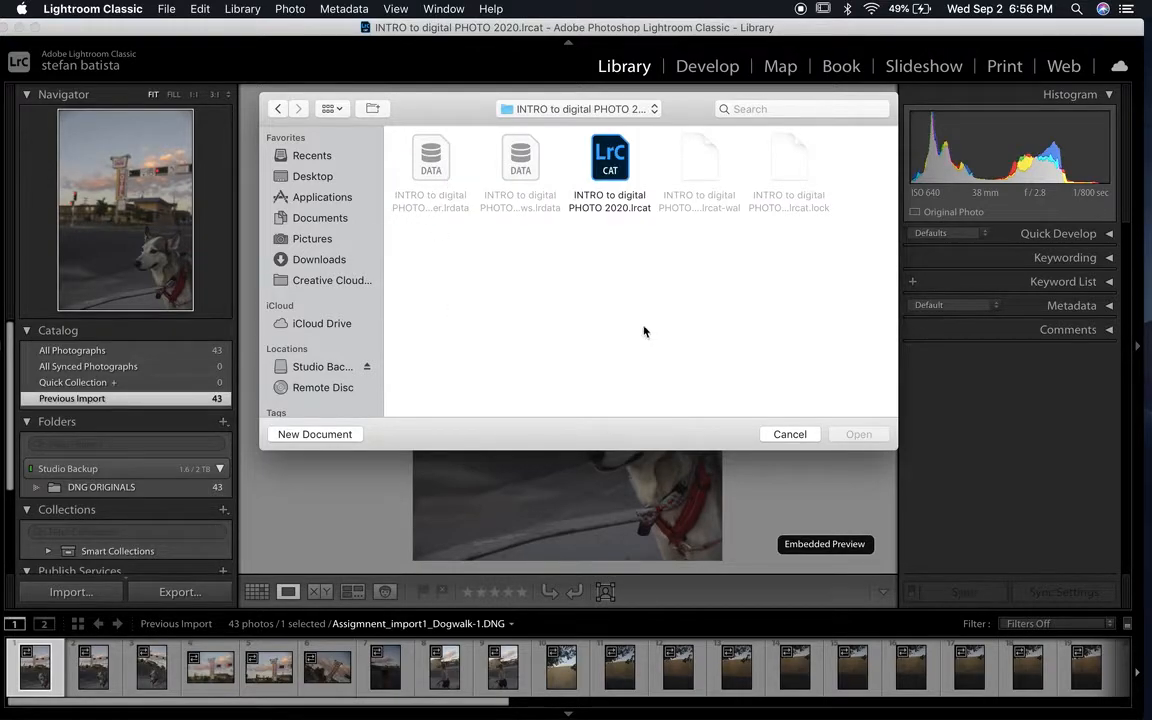
{"action": "double_click", "coordinate": [620, 157]}
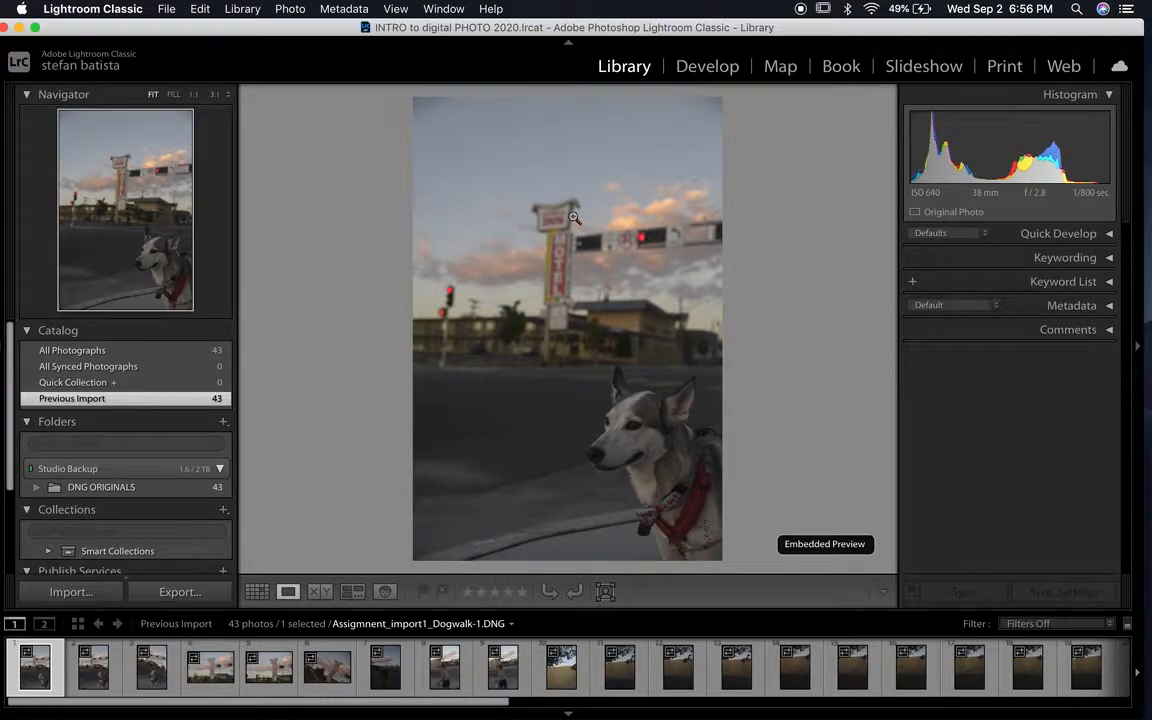
Minimize the Lightroom Classic window and close the Studio Backup Finder window to clear the desktop.
{"action": "double_click", "coordinate": [530, 30]}
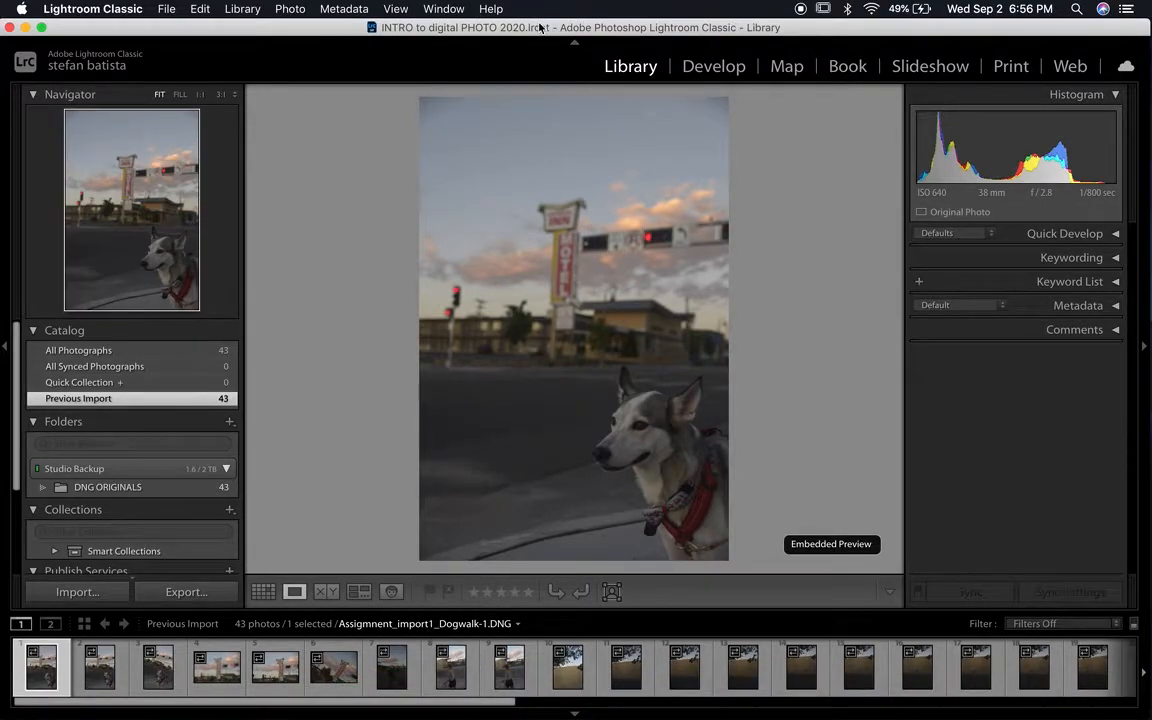
{"action": "left_click", "coordinate": [27, 30]}
{"action": "left_click_drag", "start_coordinate": [476, 103], "coordinate": [432, 164]}
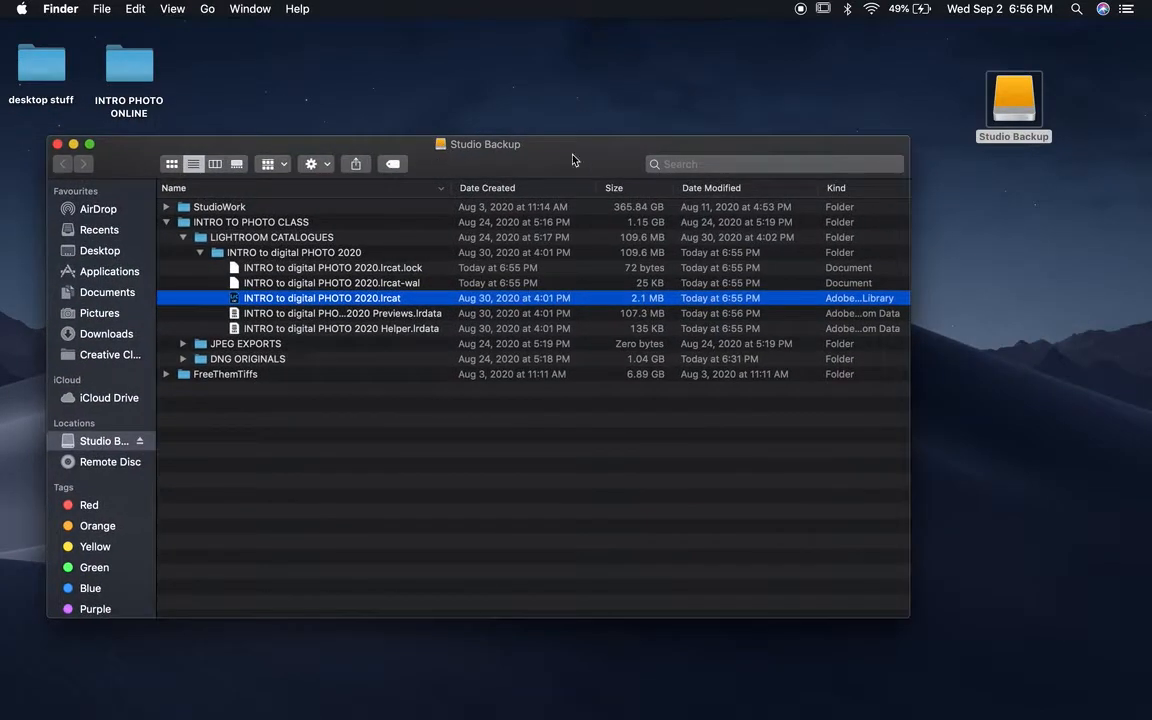
{"action": "left_click", "coordinate": [57, 144]}
{"action": "left_click", "coordinate": [957, 153]}
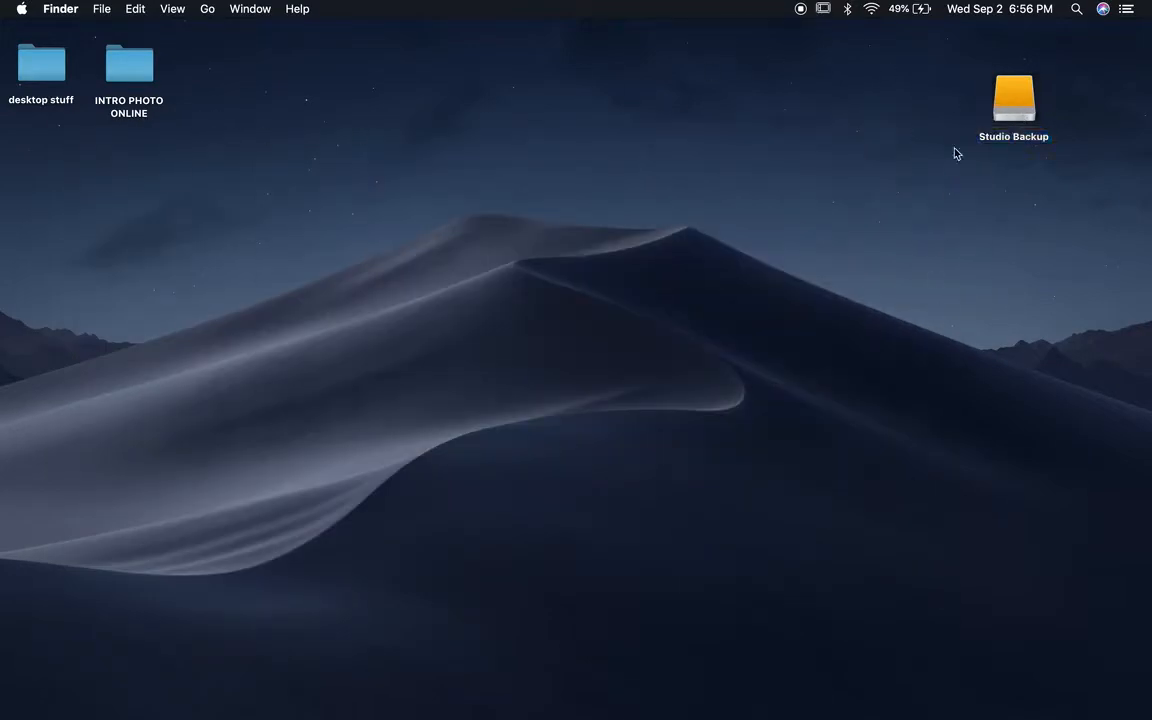
Reopen the Studio Backup drive, collapse LIGHTROOM CATALOGUES, and review the folders inside INTRO TO PHOTO CLASS.
{"action": "left_click", "coordinate": [1022, 104]}
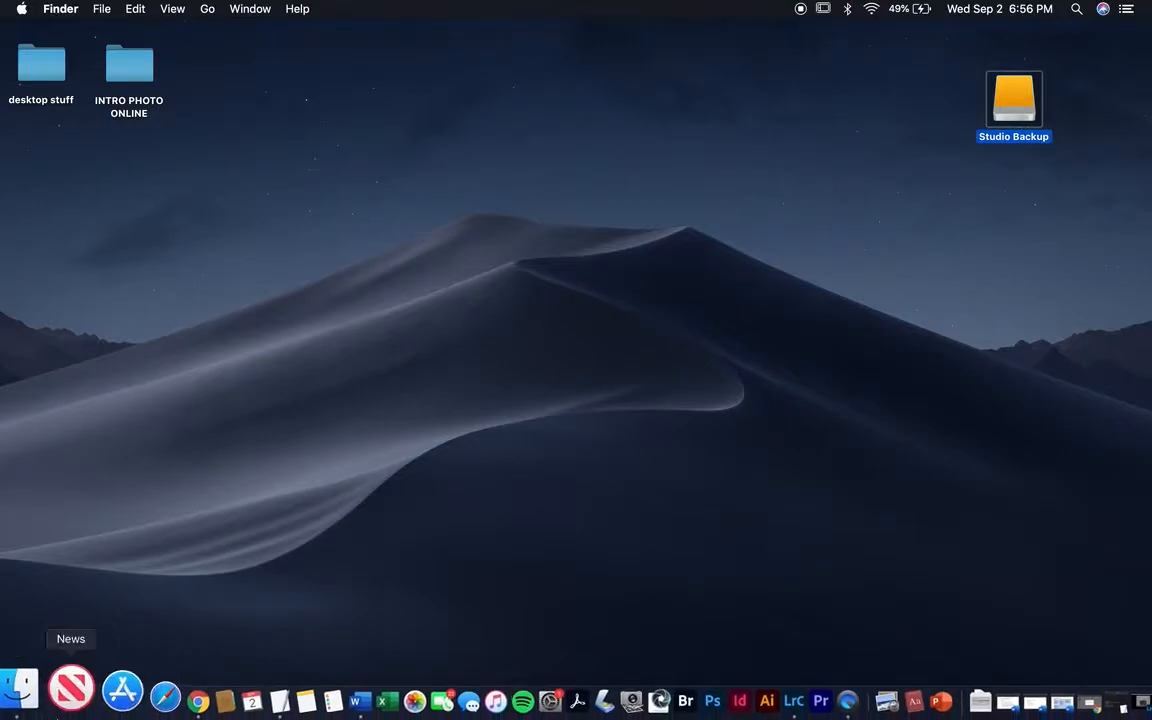
{"action": "double_click", "coordinate": [1012, 102]}
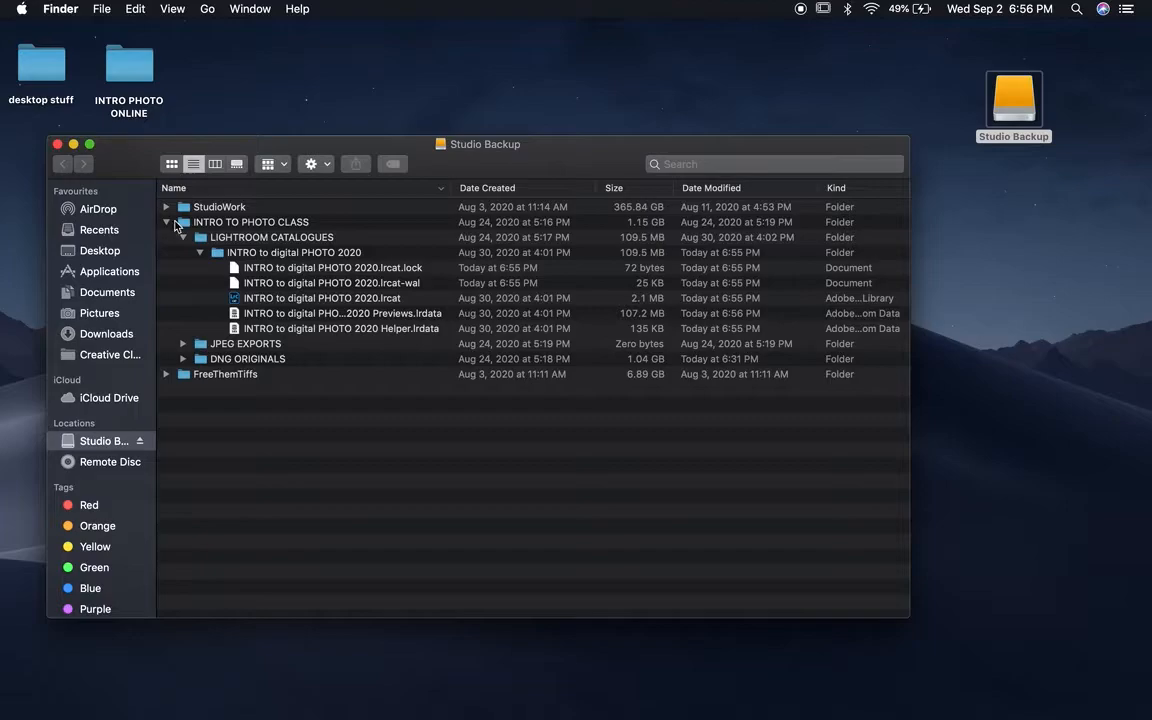
{"action": "left_click", "coordinate": [236, 222]}
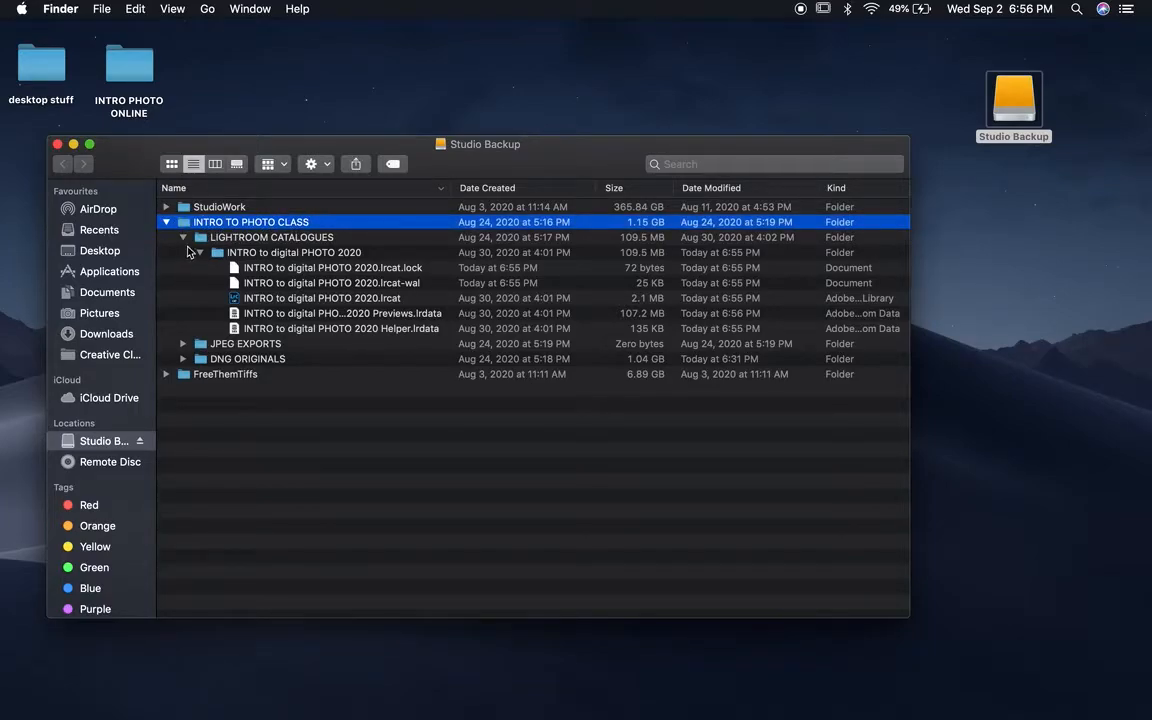
{"action": "left_click", "coordinate": [183, 238]}
{"action": "left_click", "coordinate": [244, 238]}
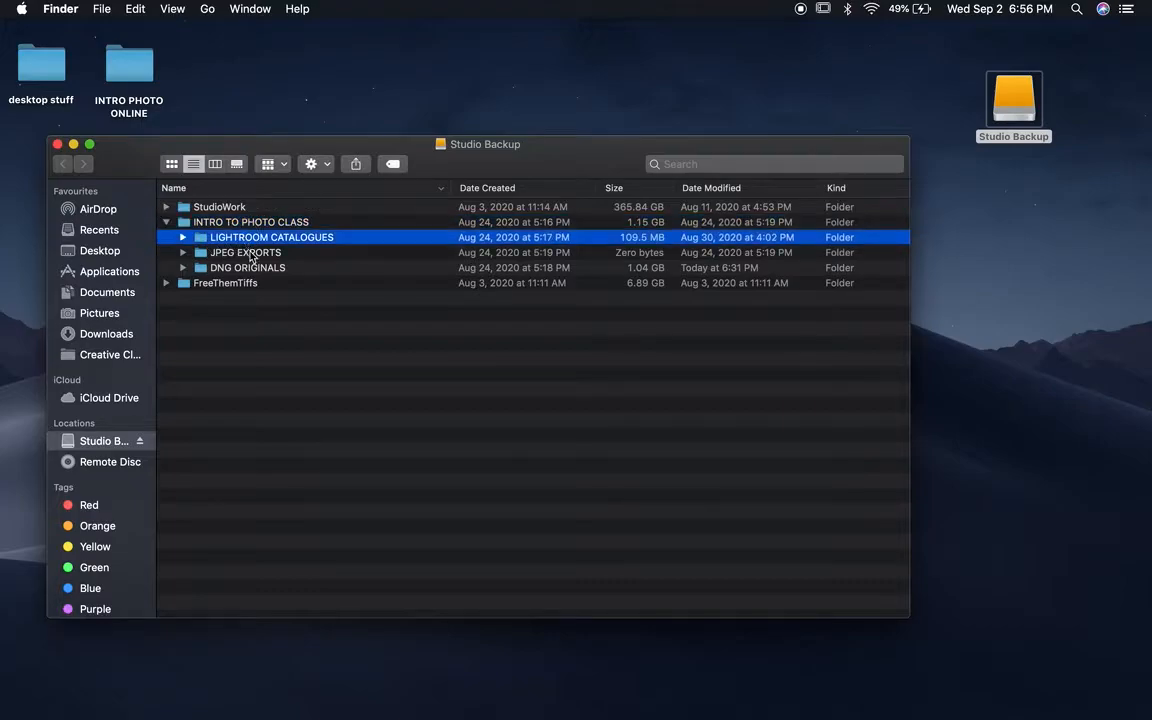
{"action": "left_click", "coordinate": [250, 254]}
{"action": "left_click", "coordinate": [302, 238]}
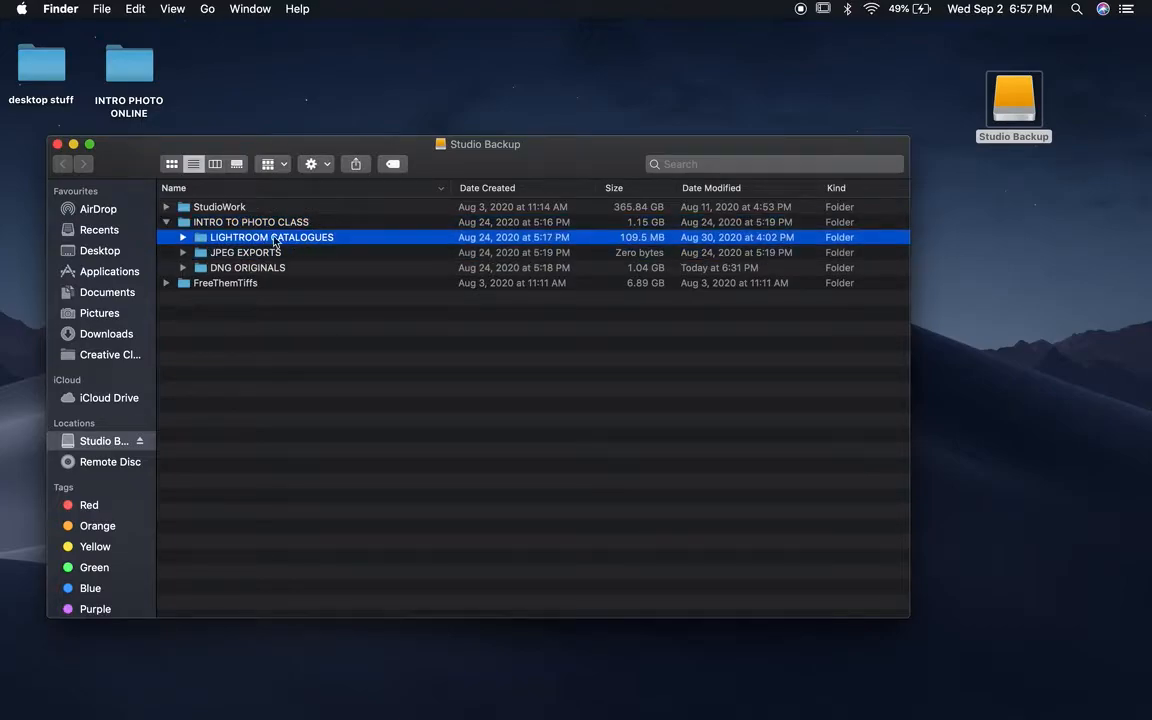
Expand the DNG ORIGINALS folder and examine the Assigmnent_import1_Dogwalk DNG files stored in it.
{"action": "left_click", "coordinate": [181, 238]}
{"action": "left_click", "coordinate": [181, 238]}
{"action": "left_click", "coordinate": [379, 389]}
{"action": "key", "text": "Down"}
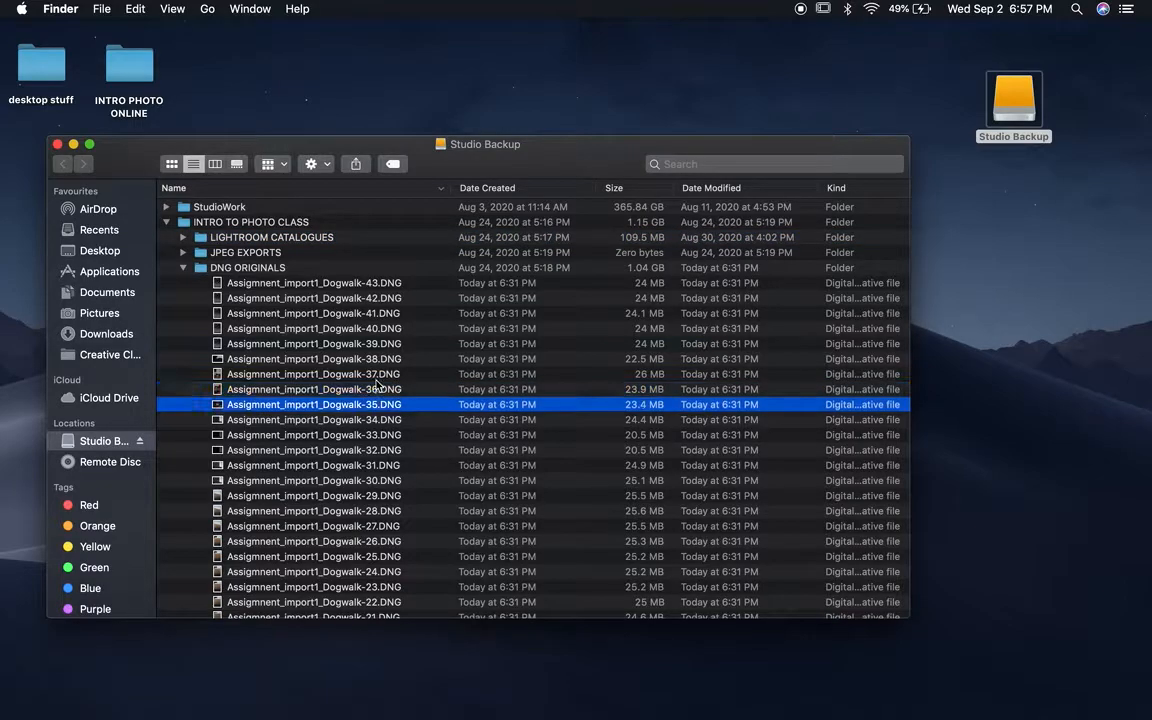
{"action": "key", "text": "Down"}
{"action": "scroll", "coordinate": [379, 385], "scroll_direction": "down", "scroll_amount": 10}
{"action": "scroll", "coordinate": [310, 410], "scroll_direction": "up", "scroll_amount": 8}
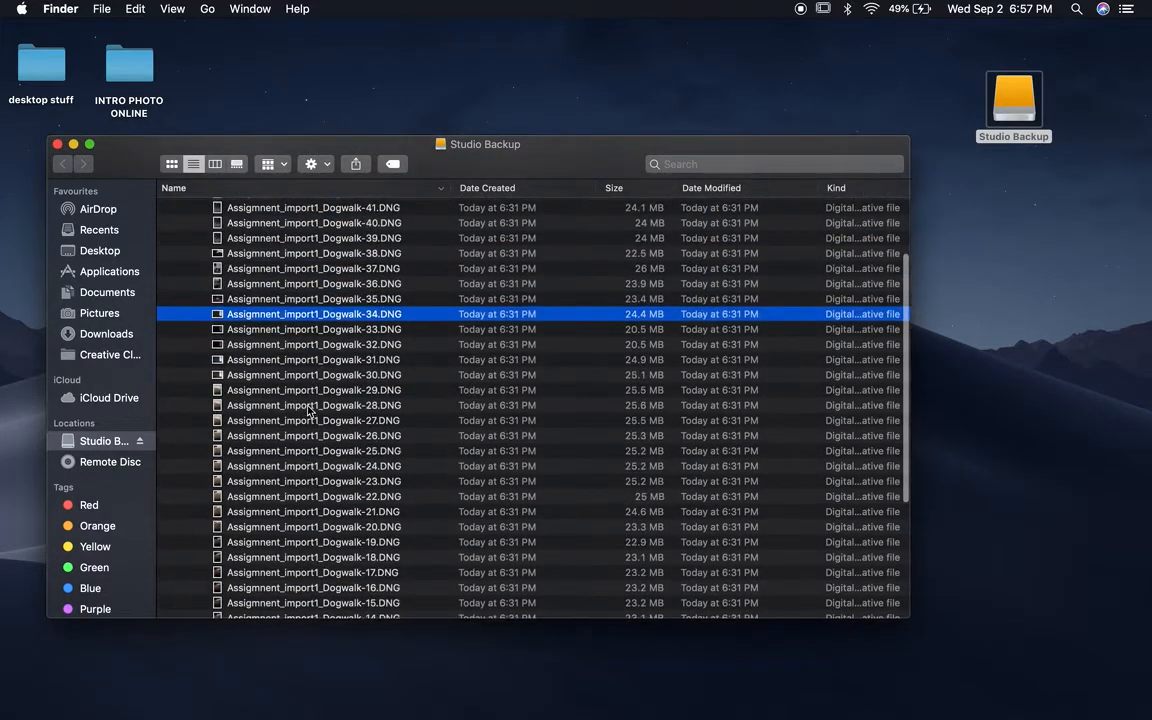
{"action": "scroll", "coordinate": [310, 410], "scroll_direction": "down", "scroll_amount": 1}
{"action": "left_click", "coordinate": [308, 368]}
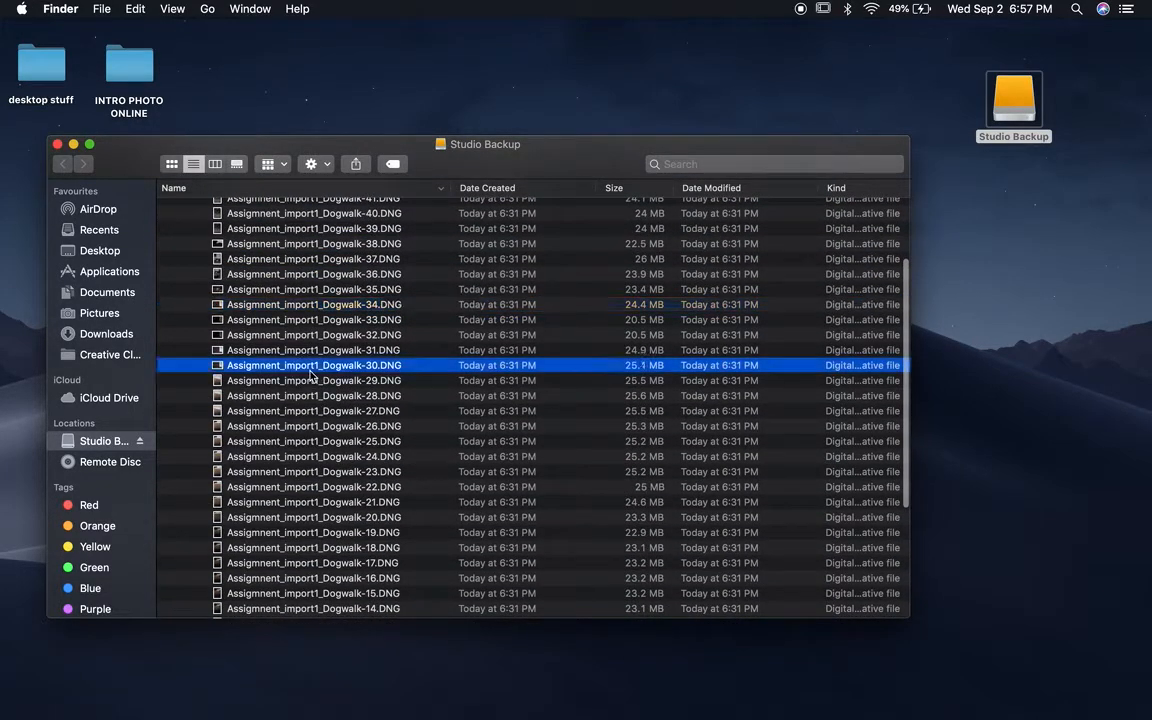
{"action": "left_click", "coordinate": [315, 306]}
{"action": "left_click", "coordinate": [366, 290]}
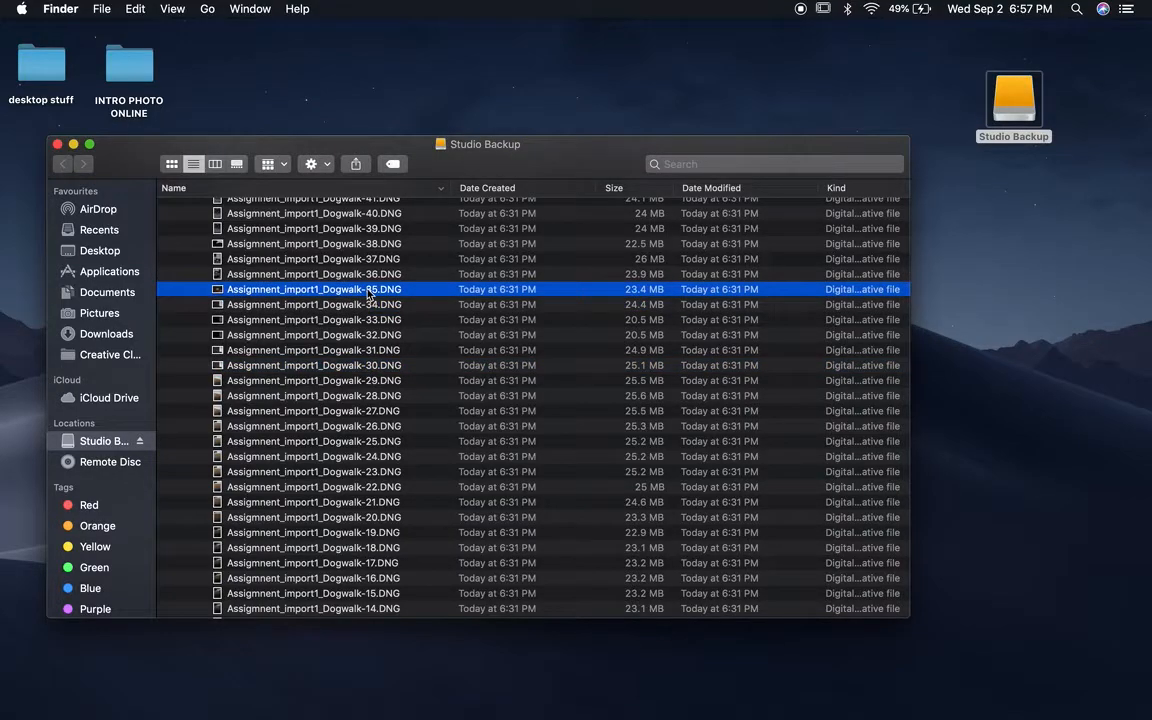
Look through the whole list of Dogwalk DNG files from end to end and collapse DNG ORIGINALS.
{"action": "scroll", "coordinate": [369, 293], "scroll_direction": "up", "scroll_amount": 5}
{"action": "scroll", "coordinate": [369, 293], "scroll_direction": "down", "scroll_amount": 1}
{"action": "left_click", "coordinate": [369, 291]}
{"action": "scroll", "coordinate": [393, 432], "scroll_direction": "down", "scroll_amount": 10}
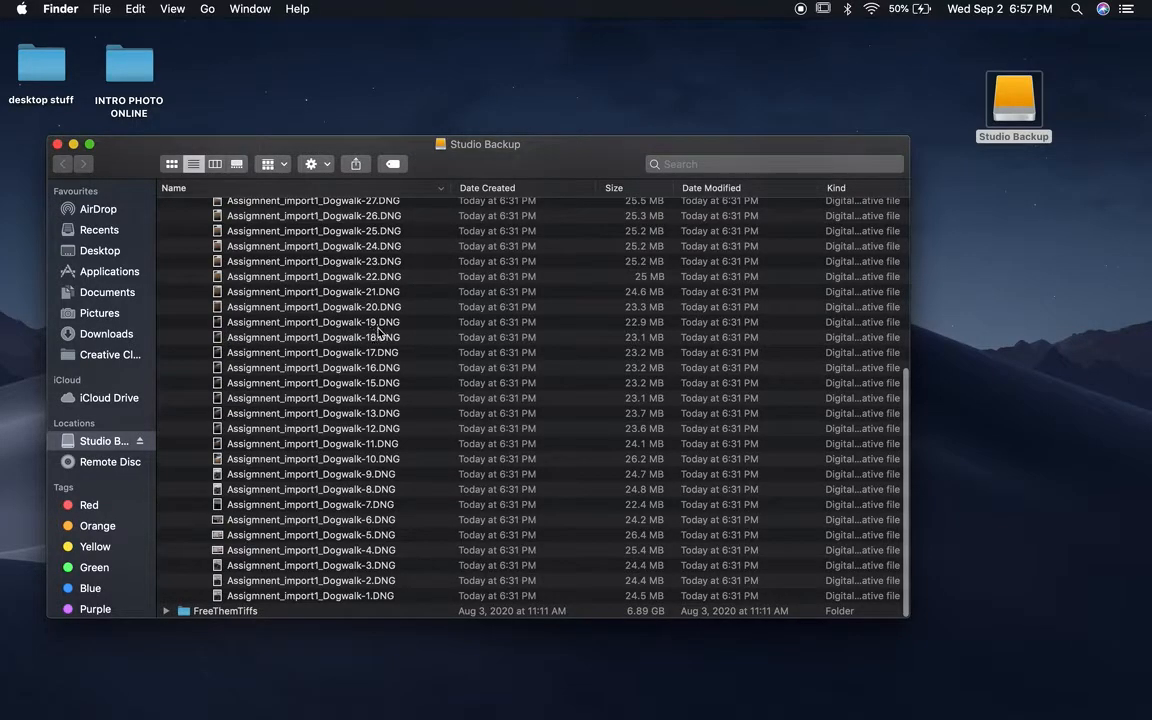
{"action": "scroll", "coordinate": [310, 300], "scroll_direction": "up", "scroll_amount": 15}
{"action": "left_click", "coordinate": [305, 314]}
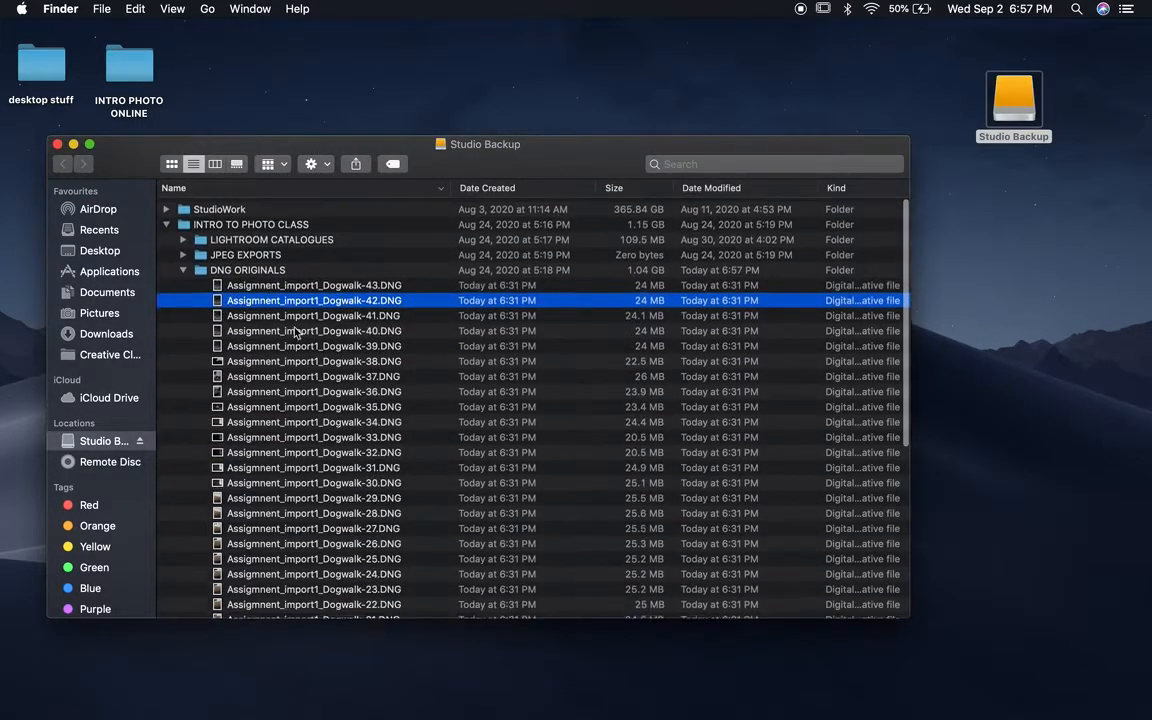
{"action": "left_click", "coordinate": [392, 315]}
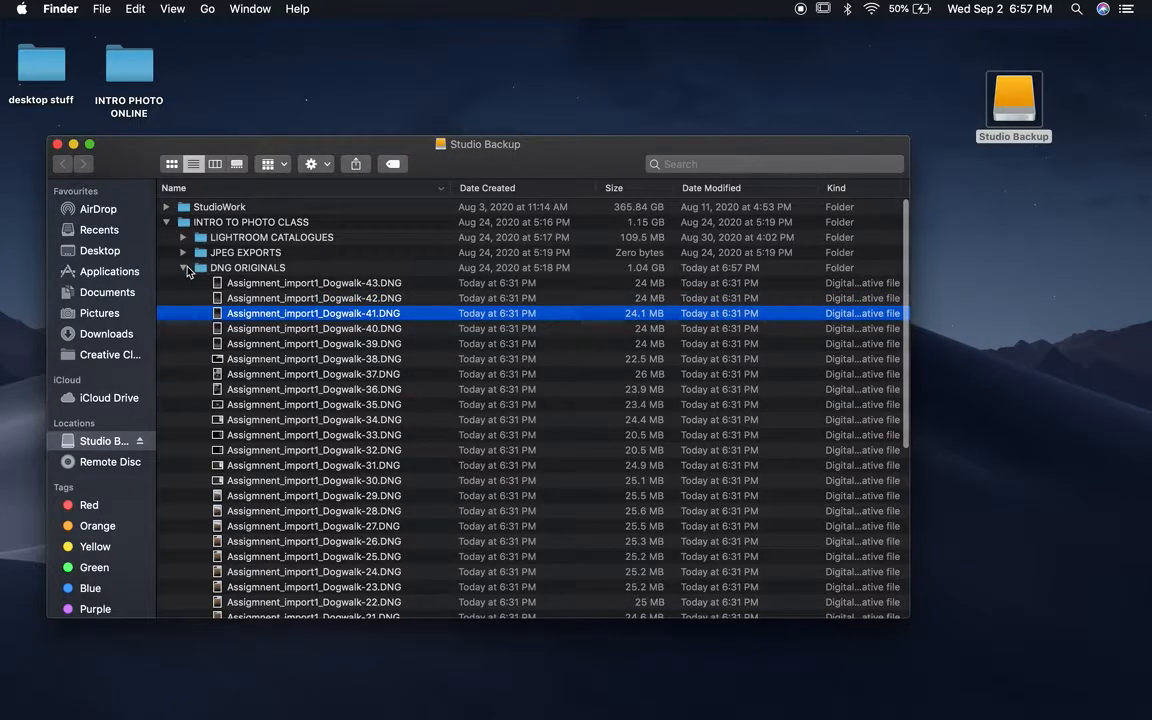
{"action": "left_click", "coordinate": [184, 268]}
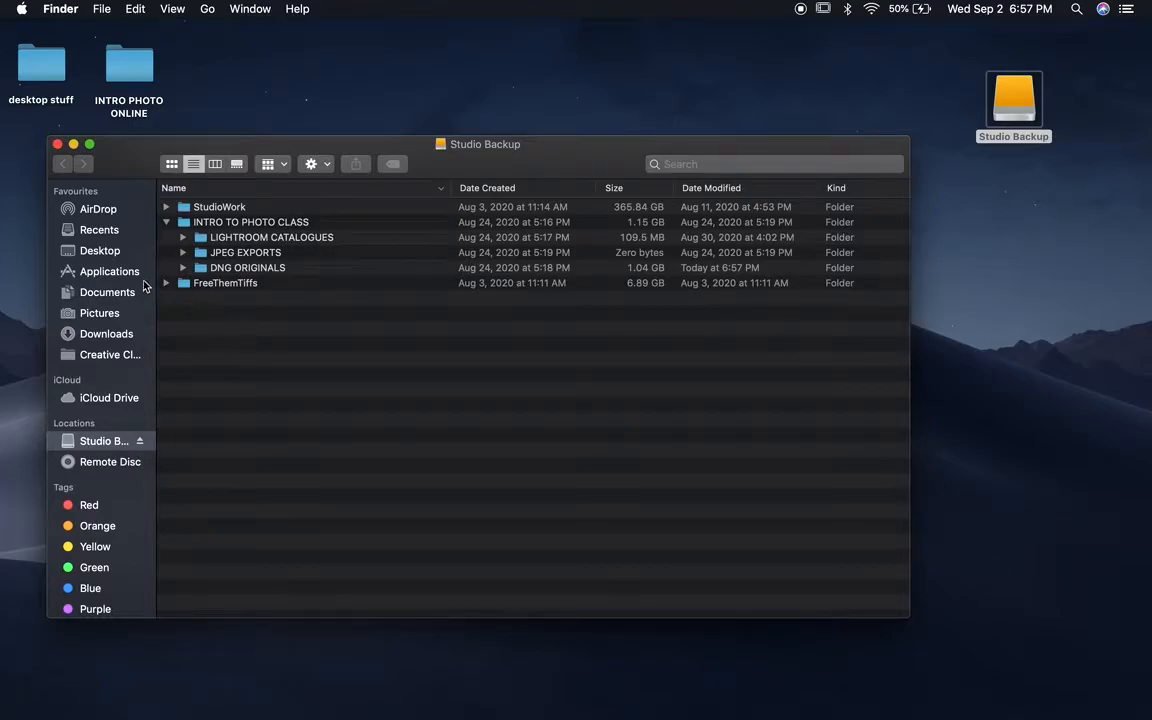
Expand DNG ORIGINALS again to inspect individual DNG files, and collapse the folder.
{"action": "left_click", "coordinate": [188, 270]}
{"action": "left_click", "coordinate": [183, 269]}
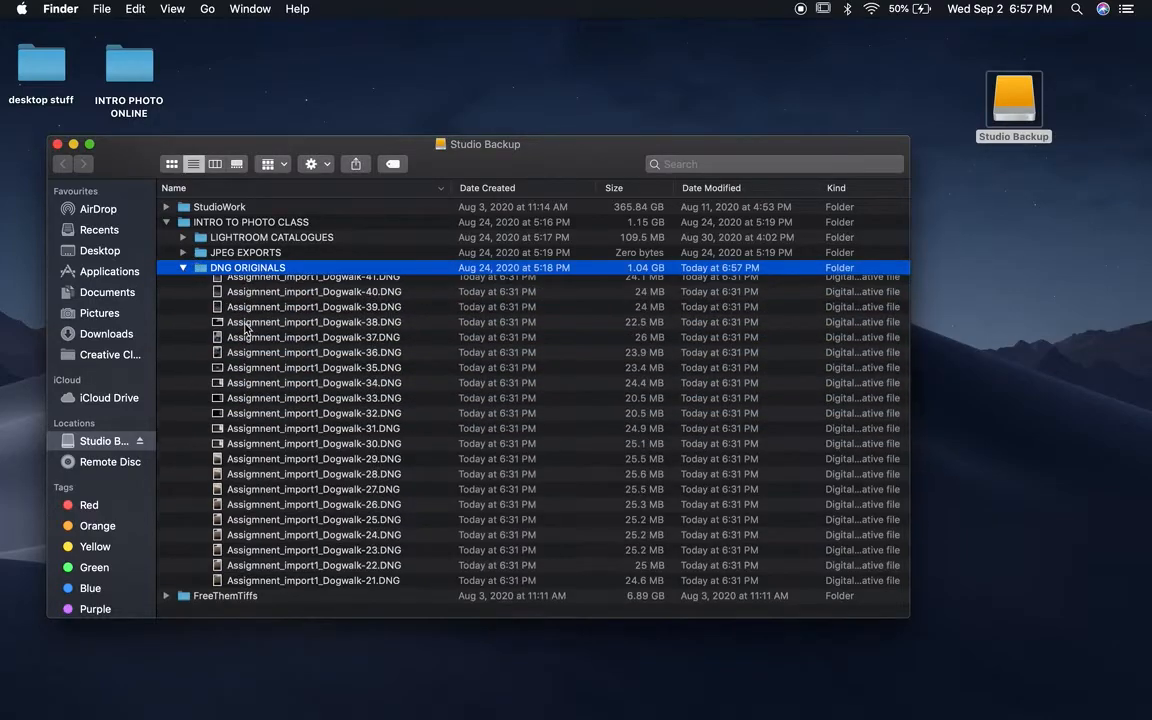
{"action": "left_click", "coordinate": [300, 389]}
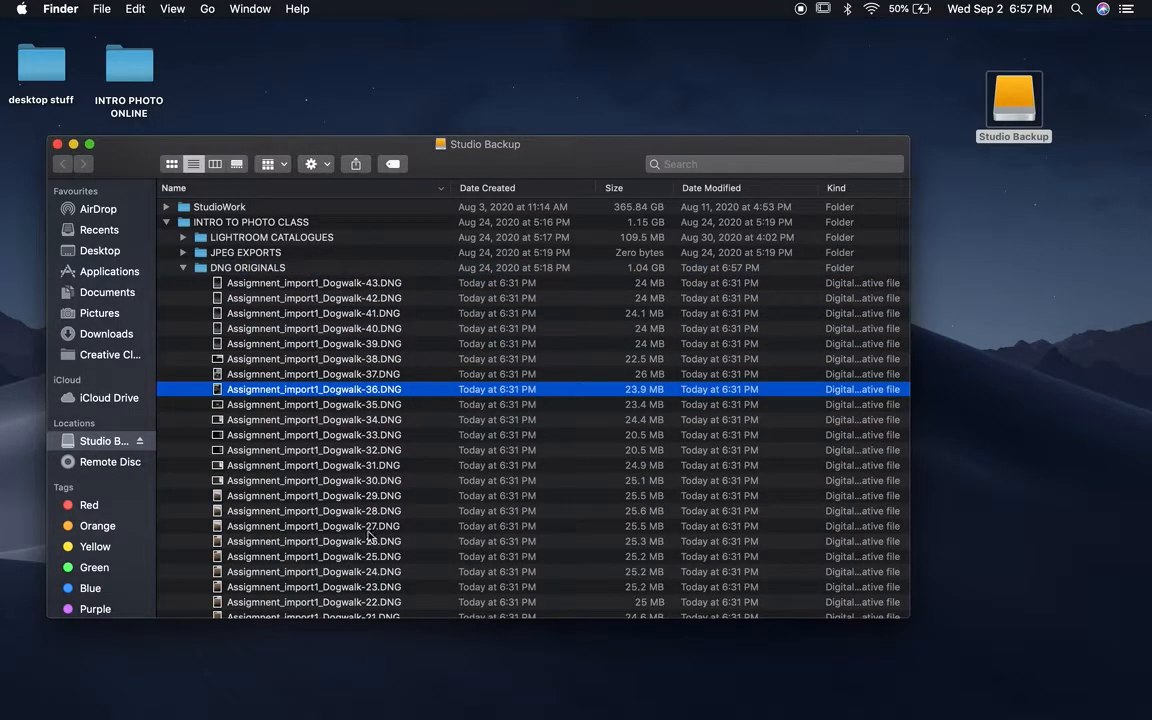
{"action": "left_click", "coordinate": [361, 497]}
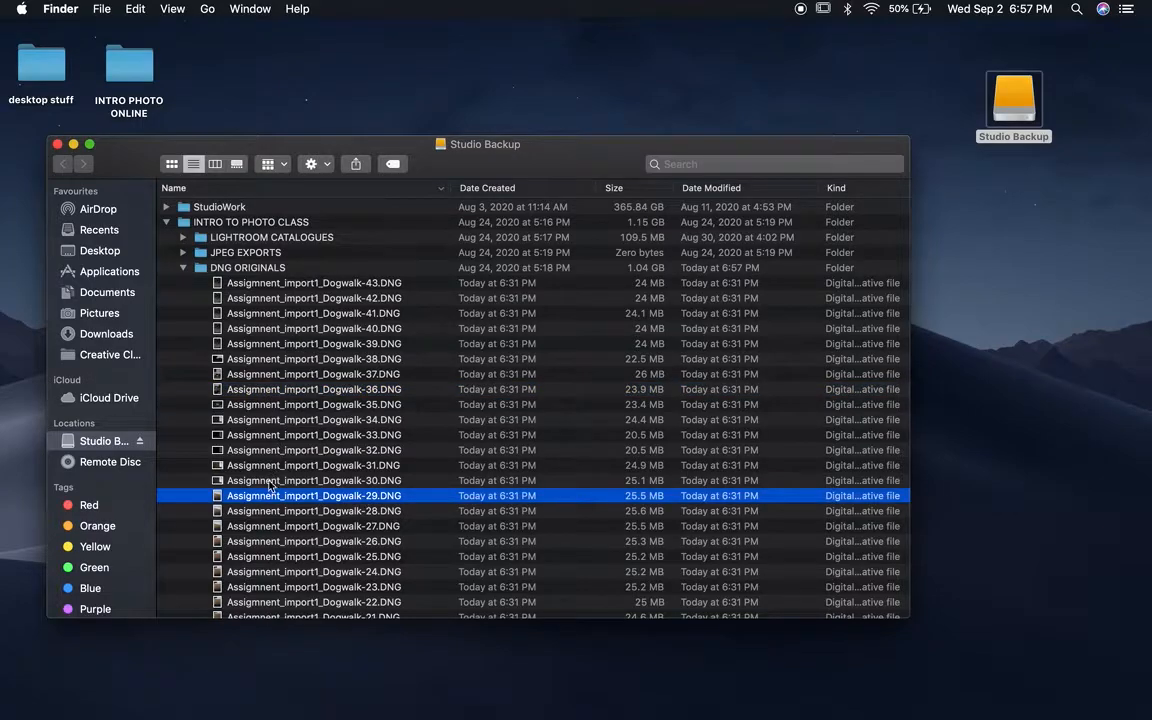
{"action": "left_click", "coordinate": [183, 269]}
Compare the LIGHTROOM CATALOGUES folder with DNG ORIGINALS, checking several original DNG files before collapsing DNG ORIGINALS.
{"action": "left_click", "coordinate": [328, 237]}
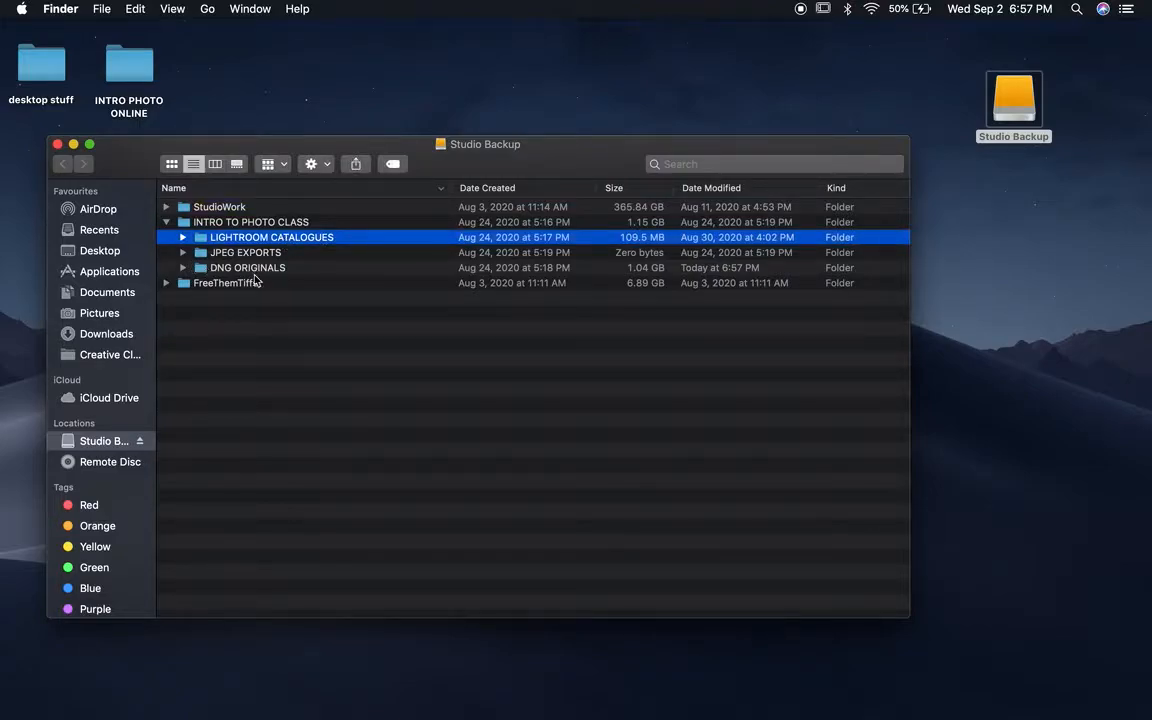
{"action": "left_click", "coordinate": [286, 271]}
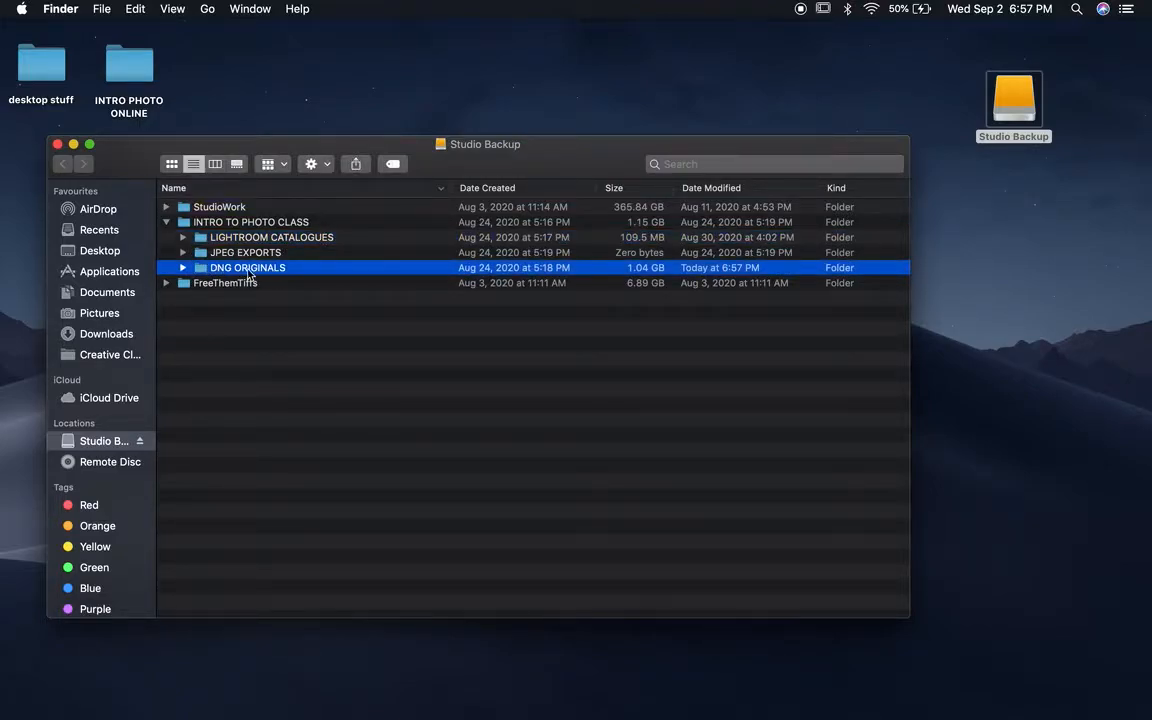
{"action": "left_click", "coordinate": [183, 268]}
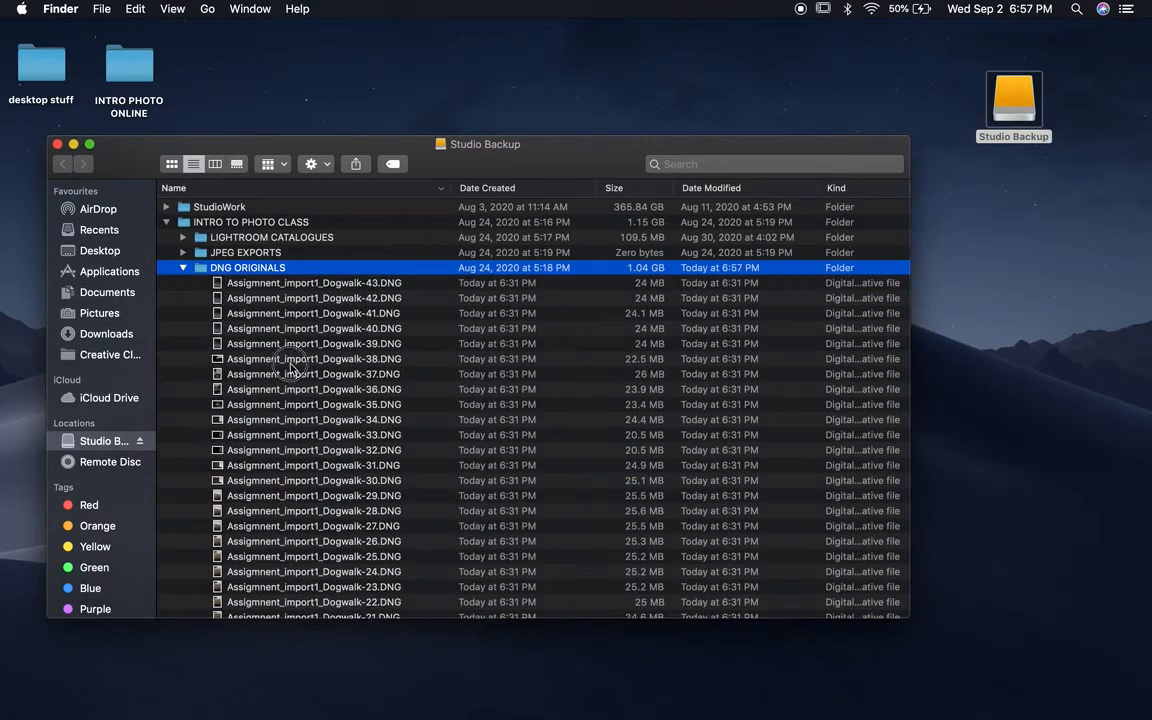
{"action": "left_click", "coordinate": [290, 358]}
{"action": "left_click", "coordinate": [332, 466]}
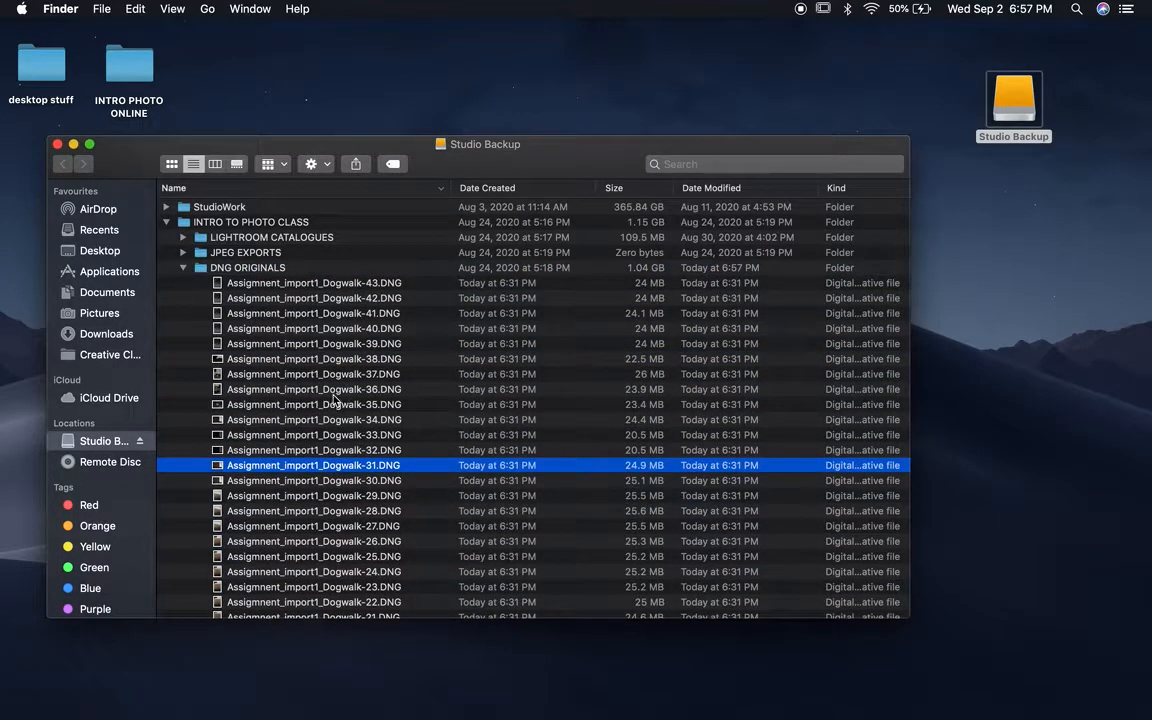
{"action": "left_click", "coordinate": [334, 394]}
{"action": "left_click", "coordinate": [378, 527]}
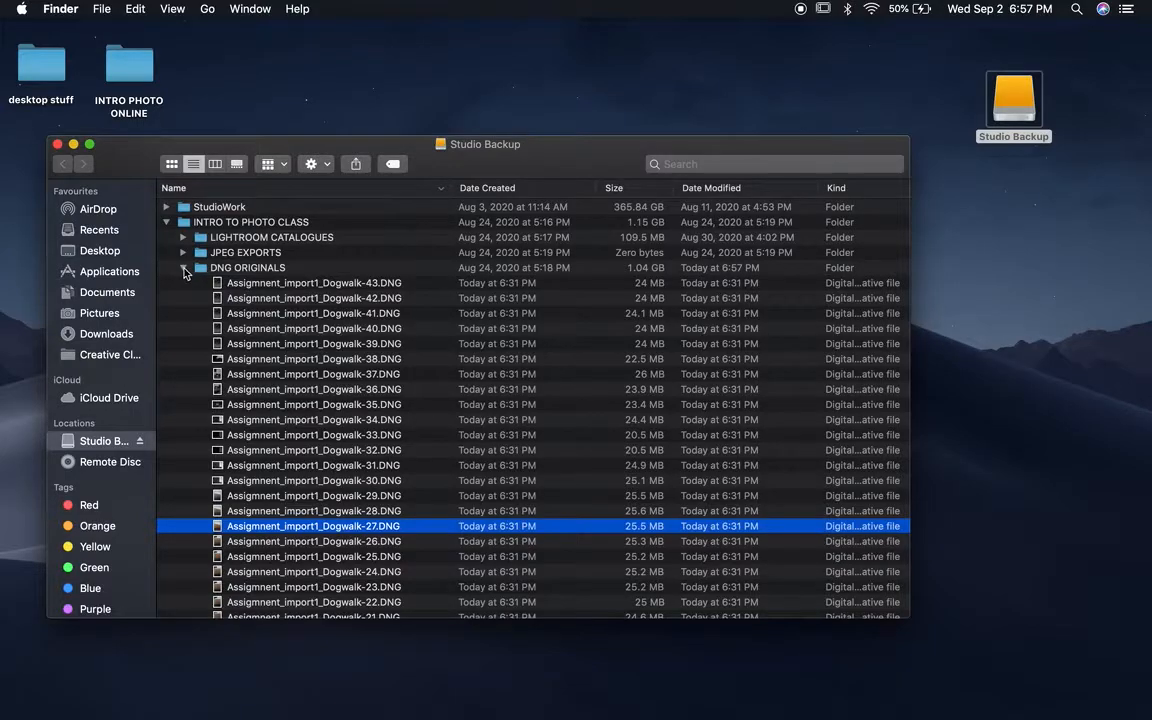
{"action": "left_click", "coordinate": [176, 268]}
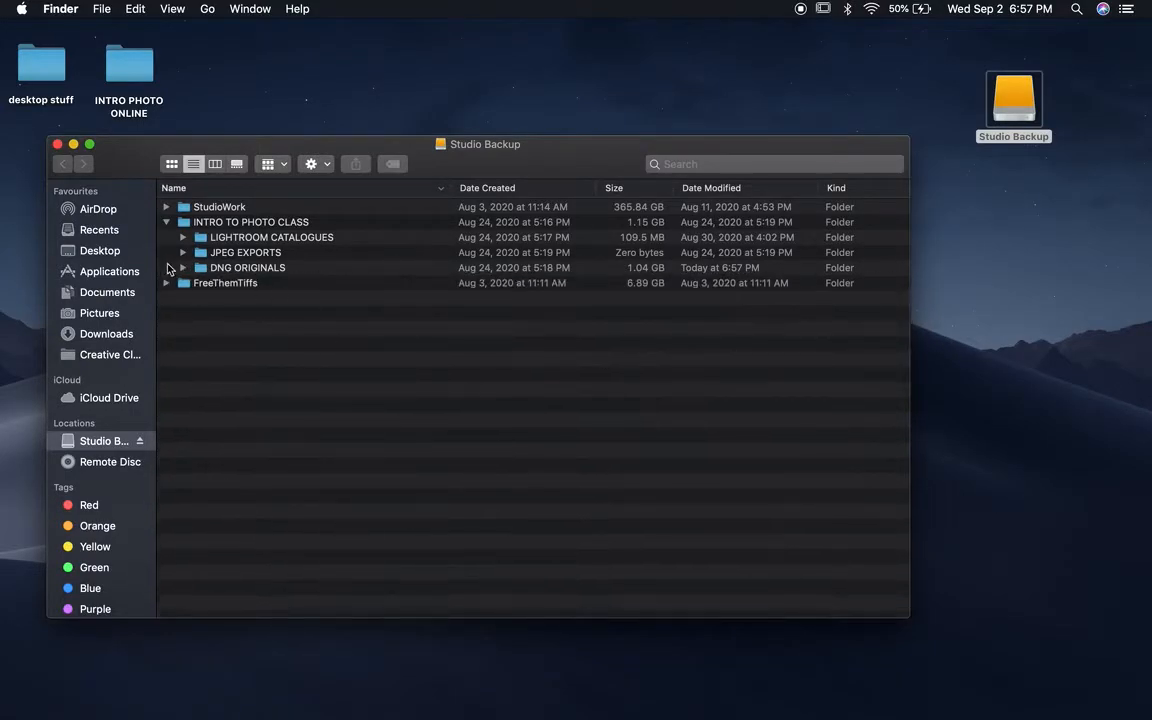
Review DNG ORIGINALS once more, and expand LIGHTROOM CATALOGUES with its subfolder to show the catalogue files.
{"action": "left_click", "coordinate": [283, 271]}
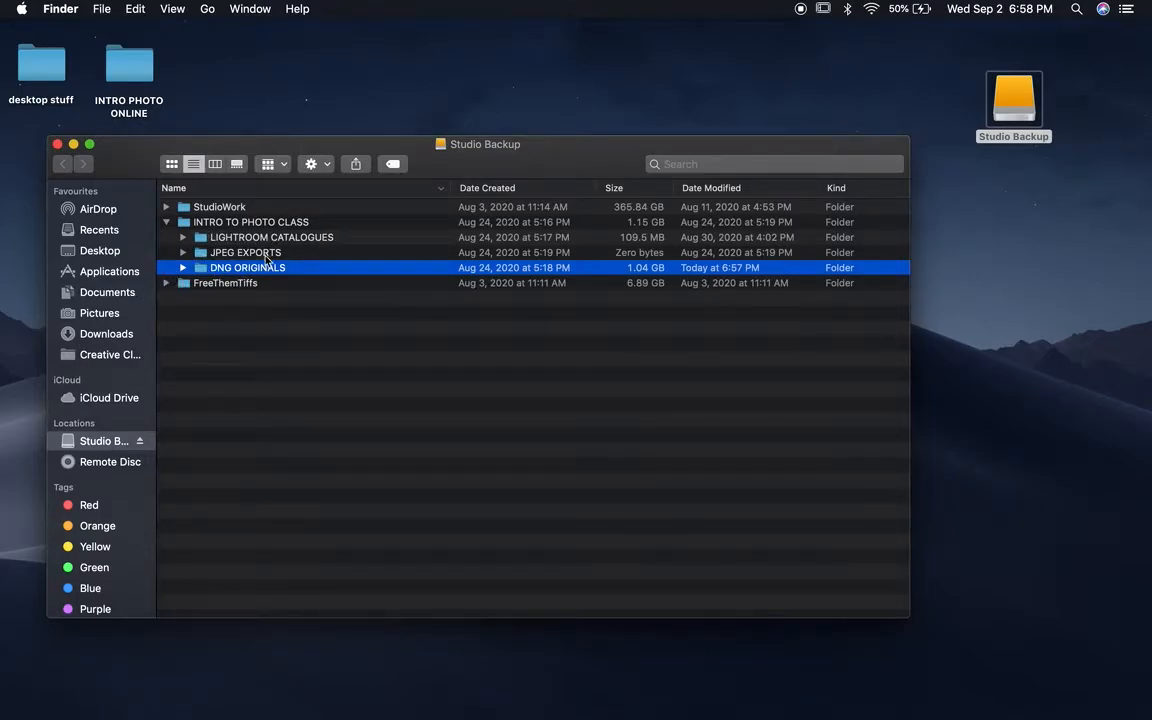
{"action": "left_click", "coordinate": [183, 268]}
{"action": "left_click", "coordinate": [183, 268]}
{"action": "left_click", "coordinate": [233, 238]}
{"action": "key", "text": "alt+Right"}
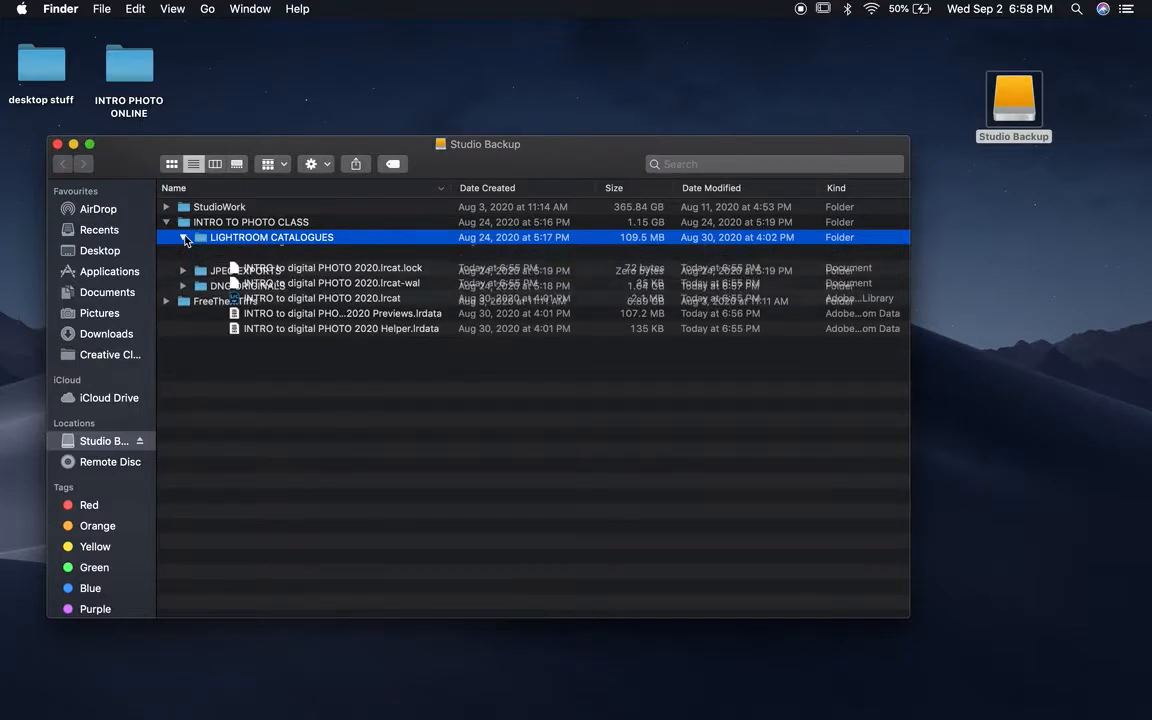
Open the INTRO to digital PHOTO 2020.lrcat catalogue in Lightroom Classic and view several Dogwalk photos from 10 to 16.
{"action": "double_click", "coordinate": [244, 299]}
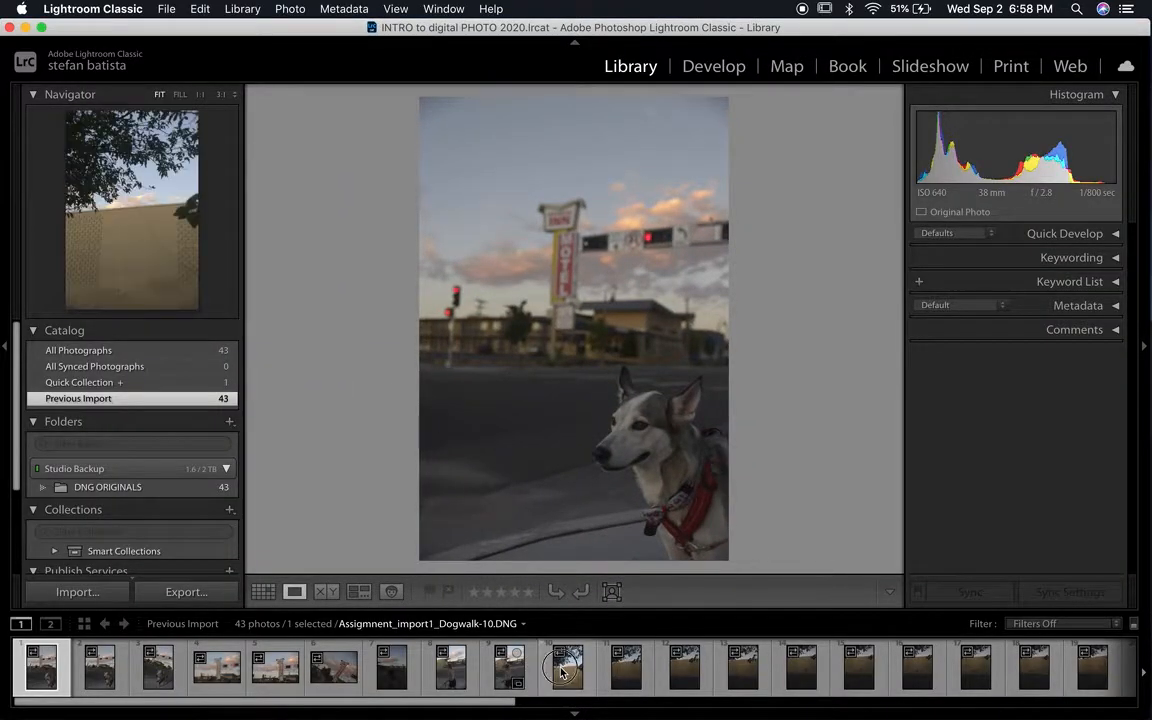
{"action": "left_click", "coordinate": [570, 668]}
{"action": "left_click", "coordinate": [630, 675]}
{"action": "left_click", "coordinate": [695, 681]}
{"action": "left_click", "coordinate": [785, 681]}
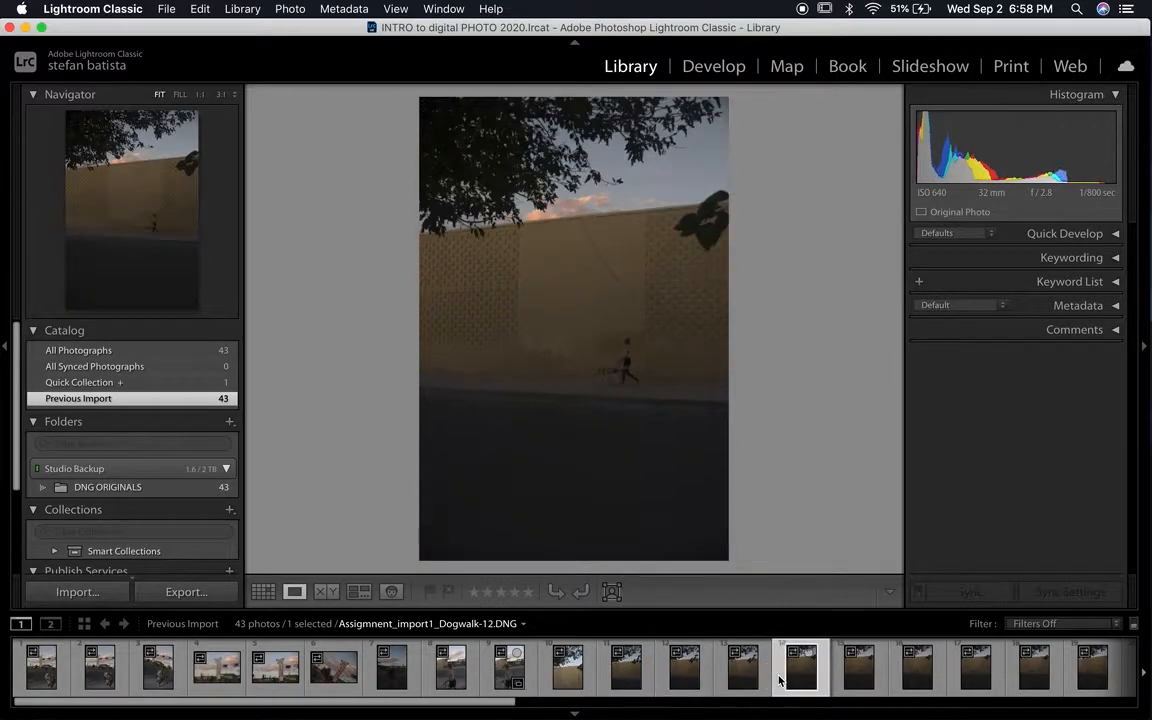
{"action": "left_click", "coordinate": [845, 689]}
{"action": "left_click", "coordinate": [925, 690]}
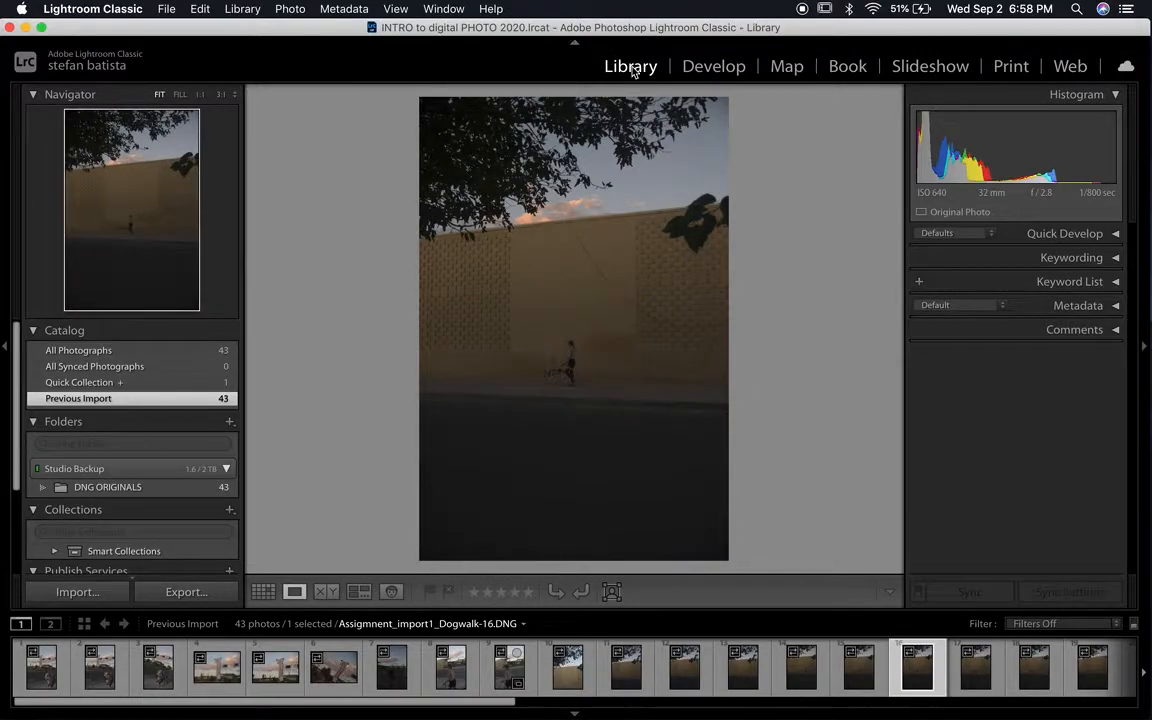
Hide the module bar and show the window full screen, and return to the normal window with the module bar displayed.
{"action": "left_click", "coordinate": [574, 42]}
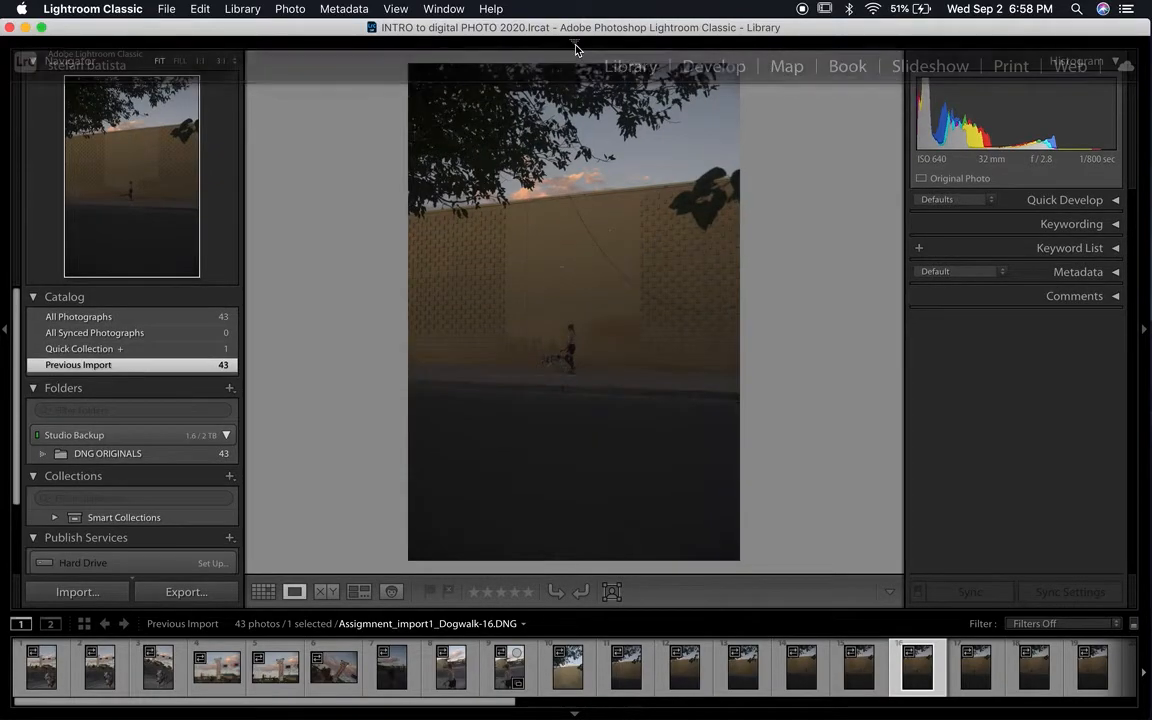
{"action": "left_click", "coordinate": [40, 28]}
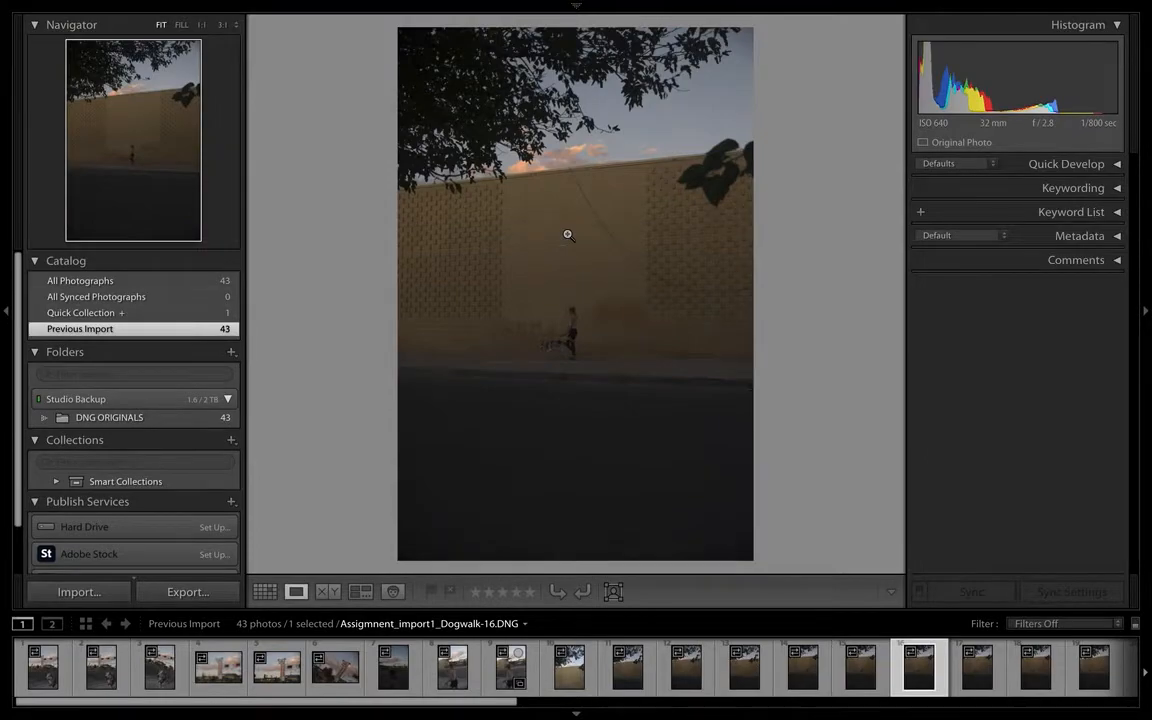
{"action": "left_click", "coordinate": [38, 29]}
{"action": "left_click_drag", "start_coordinate": [302, 28], "coordinate": [335, 12]}
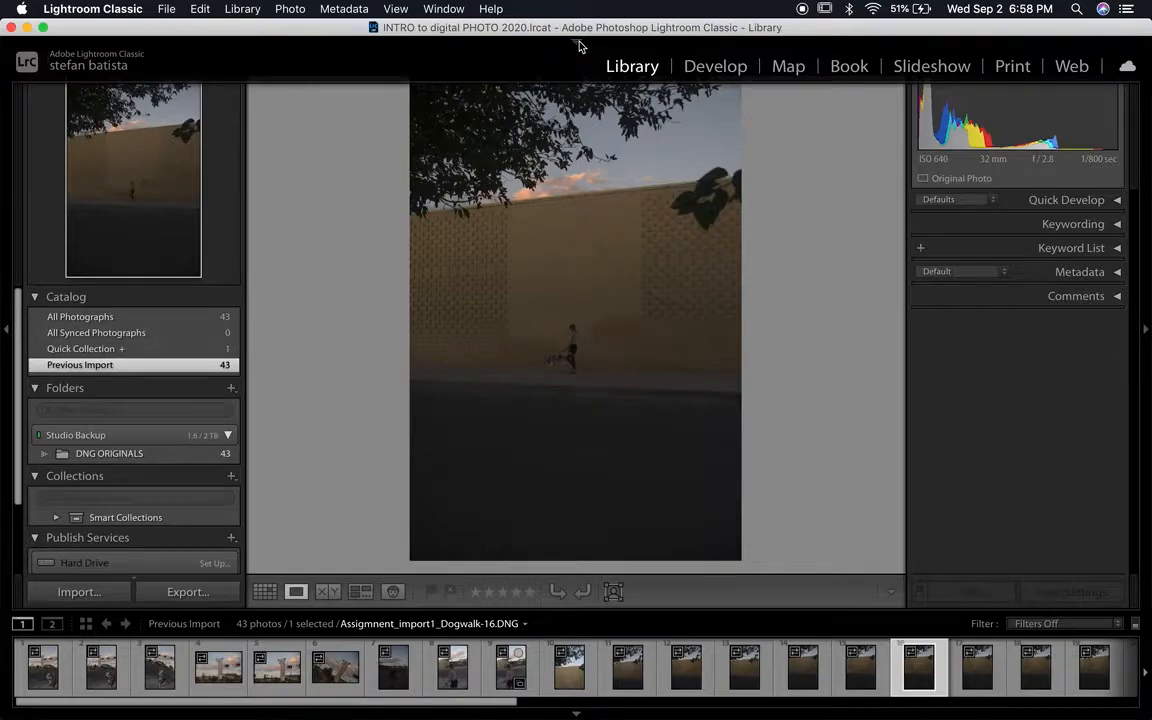
{"action": "left_click", "coordinate": [577, 43]}
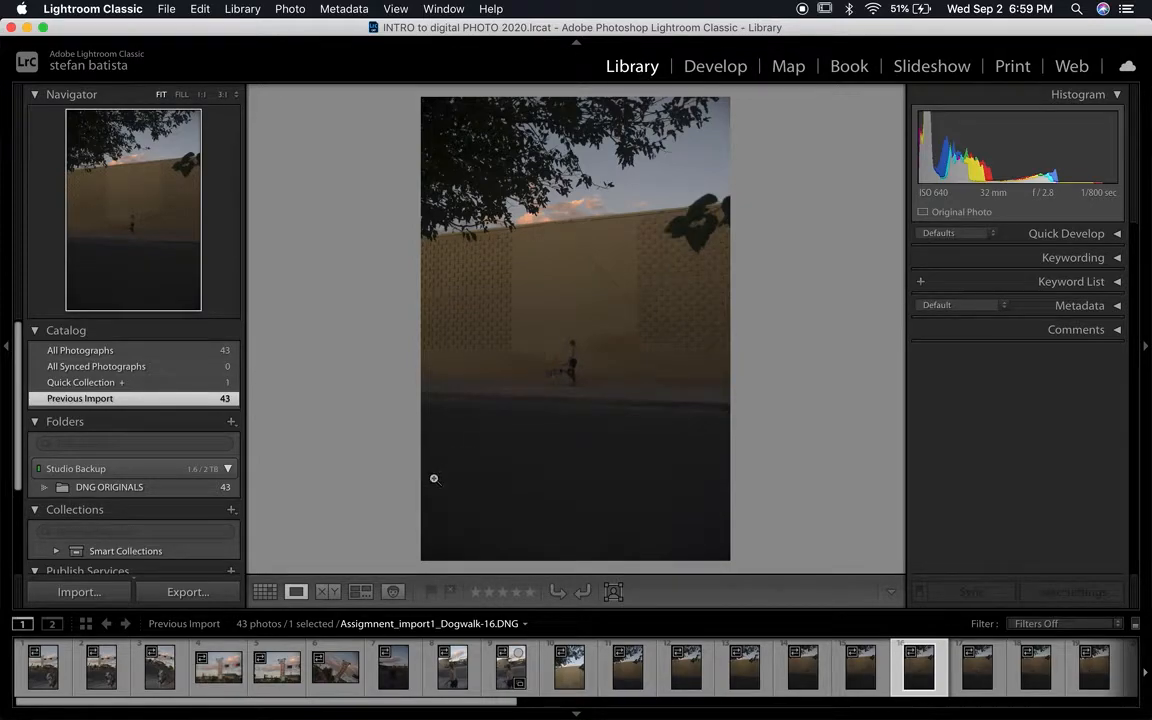
View the Dogwalk photos one after another from Dogwalk-8 to Dogwalk-12.
{"action": "left_click", "coordinate": [445, 688]}
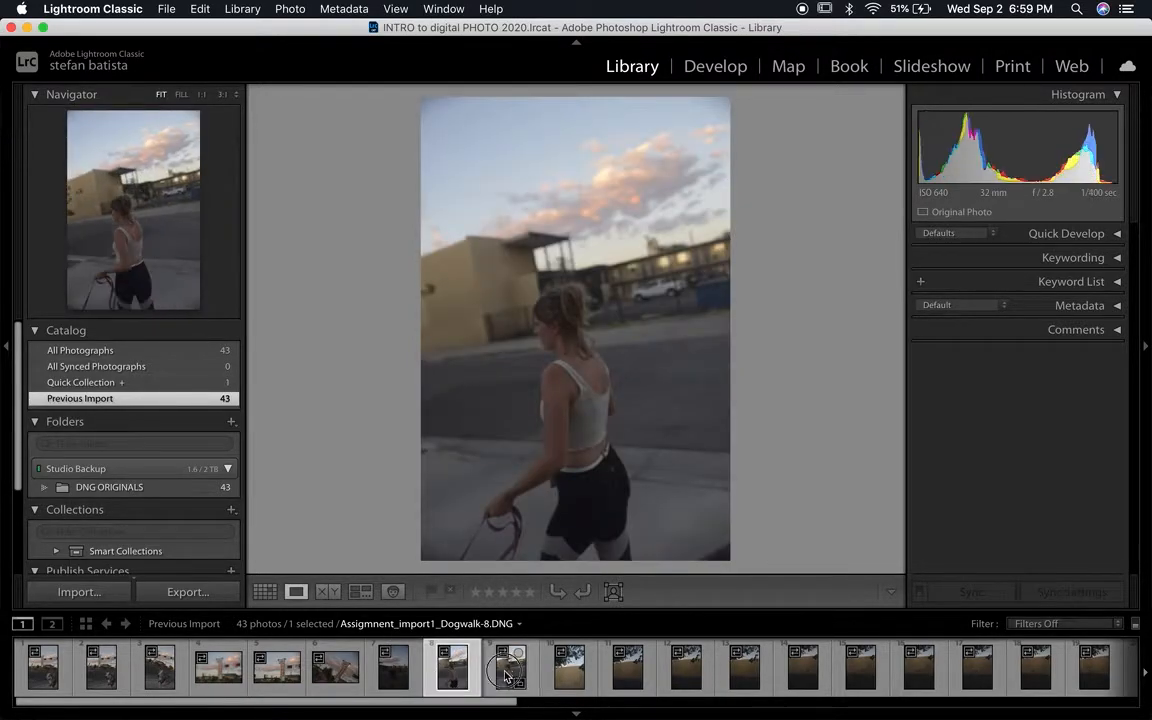
{"action": "left_click", "coordinate": [511, 672]}
{"action": "left_click", "coordinate": [585, 670]}
{"action": "left_click", "coordinate": [627, 679]}
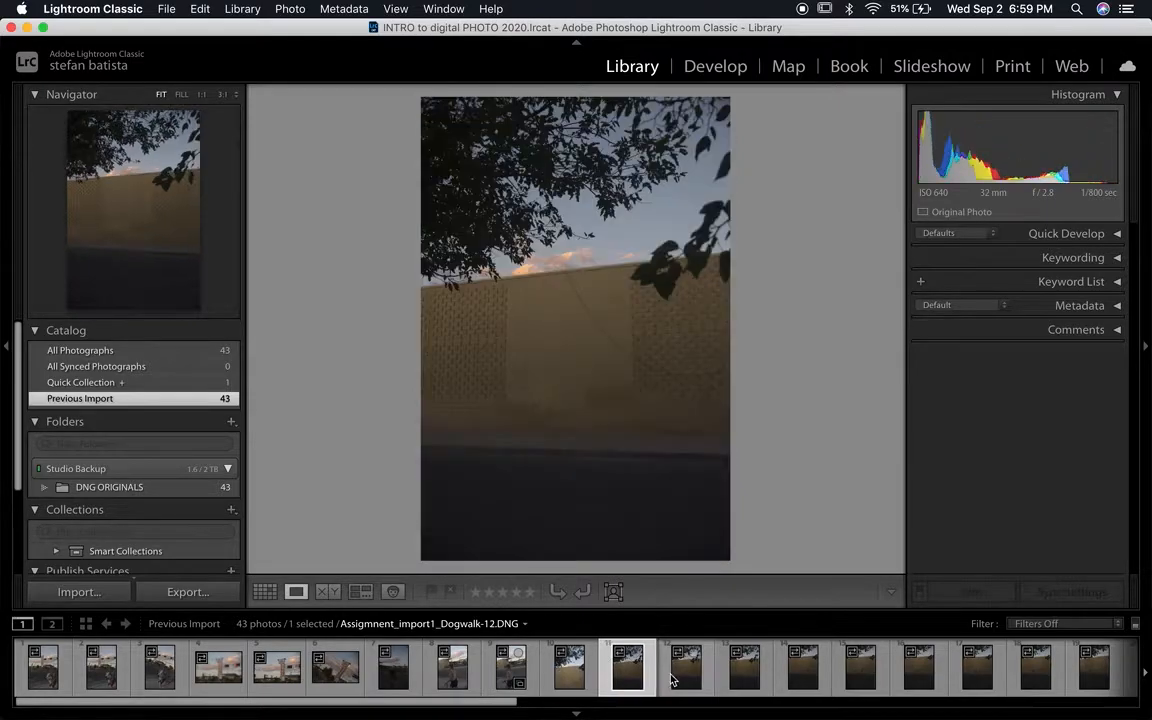
{"action": "left_click", "coordinate": [687, 692]}
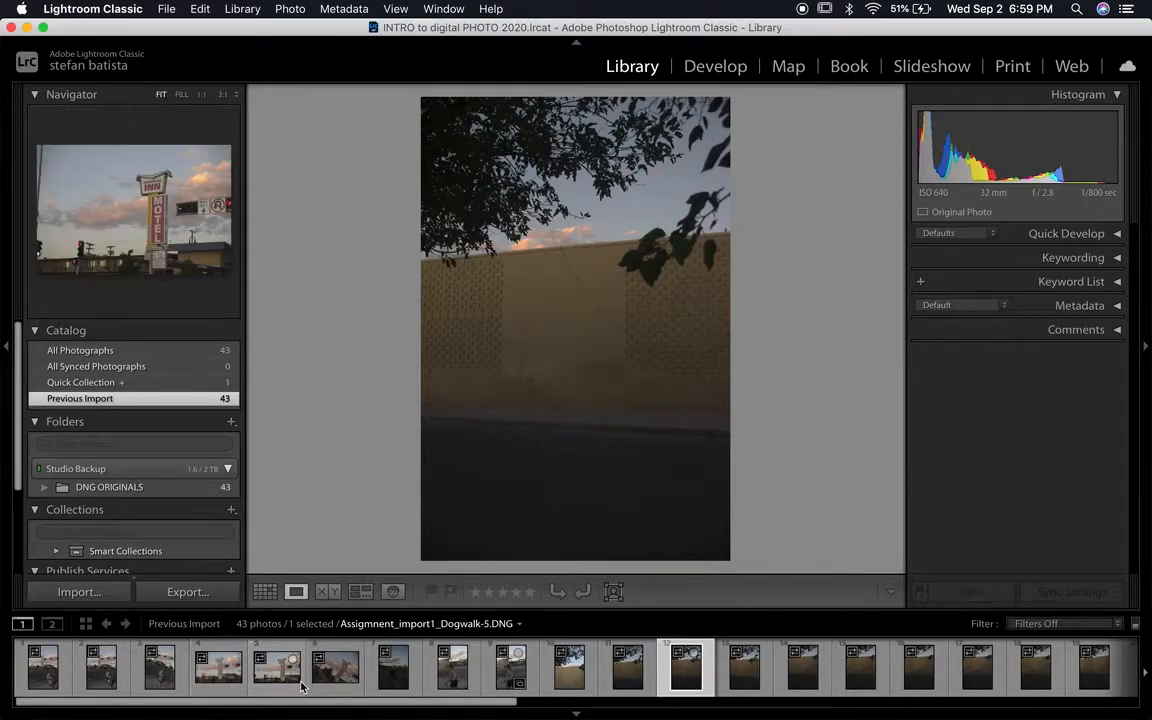
Look through the earlier Dogwalk photos starting at Dogwalk-4 and finishing on Dogwalk-12.
{"action": "left_click", "coordinate": [222, 683]}
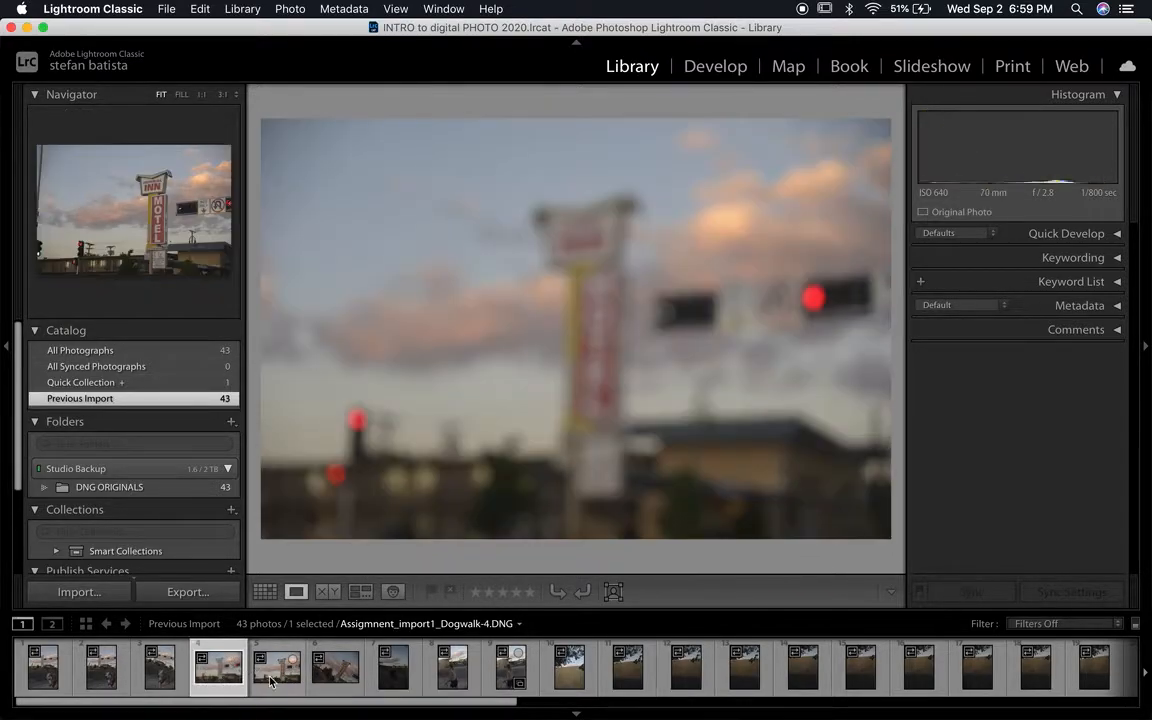
{"action": "left_click", "coordinate": [278, 684]}
{"action": "left_click", "coordinate": [336, 684]}
{"action": "left_click", "coordinate": [394, 680]}
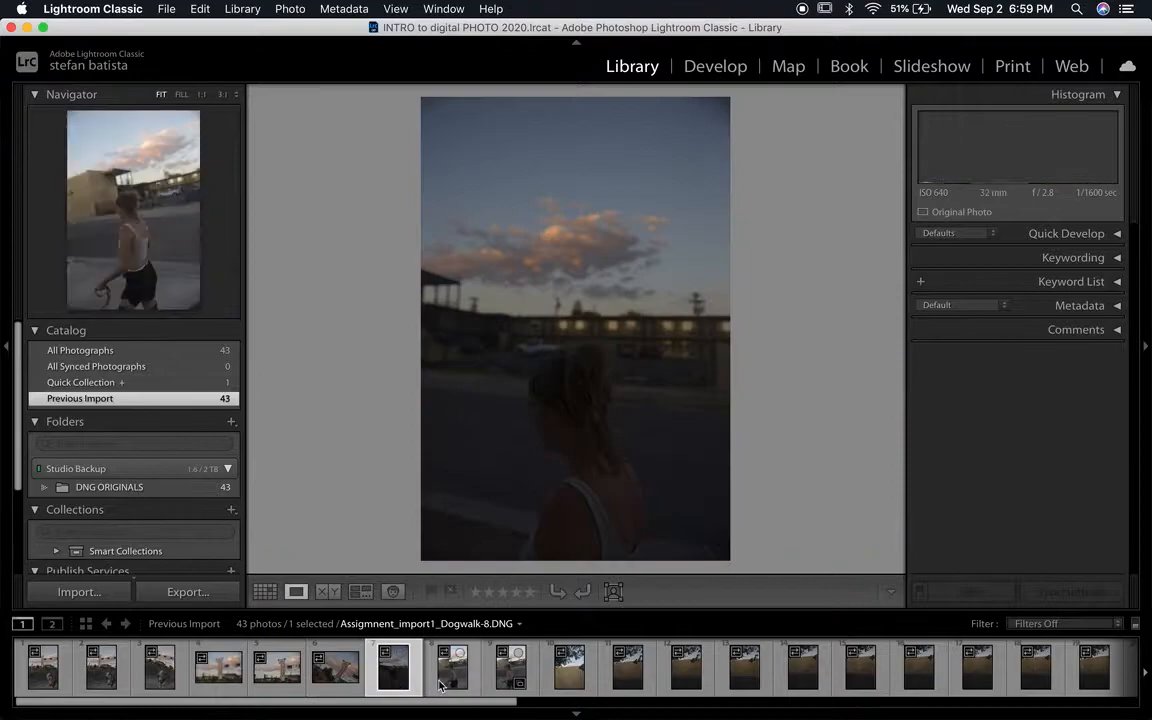
{"action": "left_click", "coordinate": [452, 678]}
{"action": "left_click", "coordinate": [565, 680]}
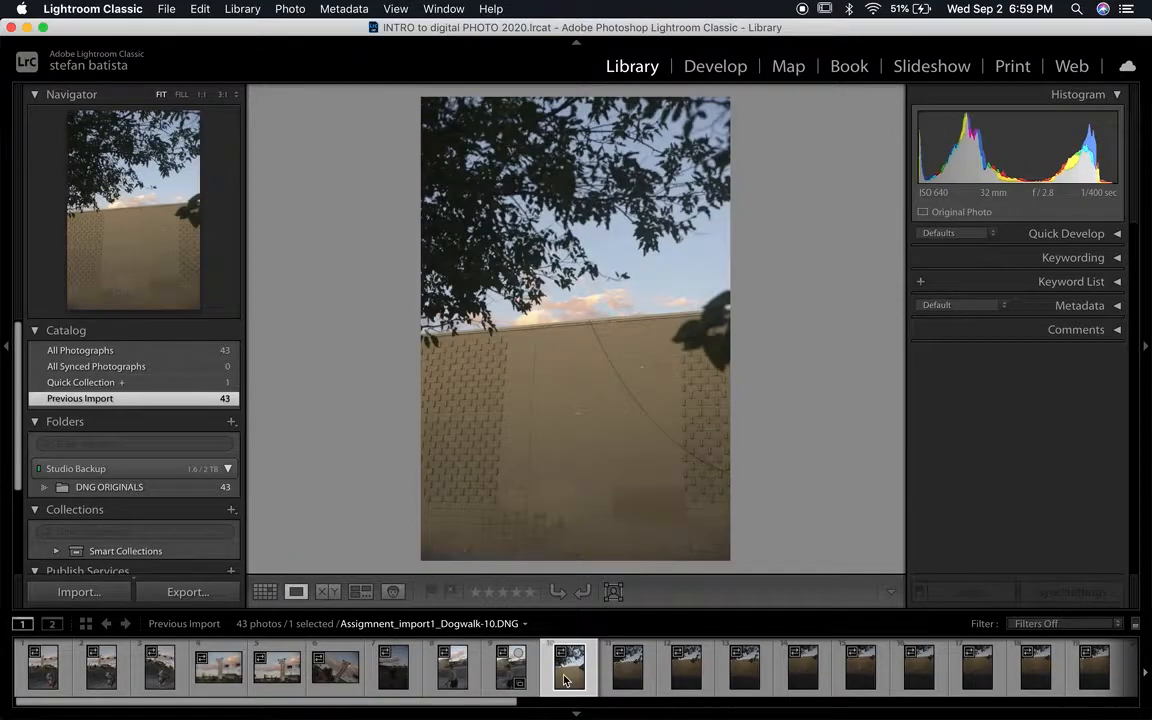
{"action": "left_click", "coordinate": [628, 680]}
{"action": "left_click", "coordinate": [680, 683]}
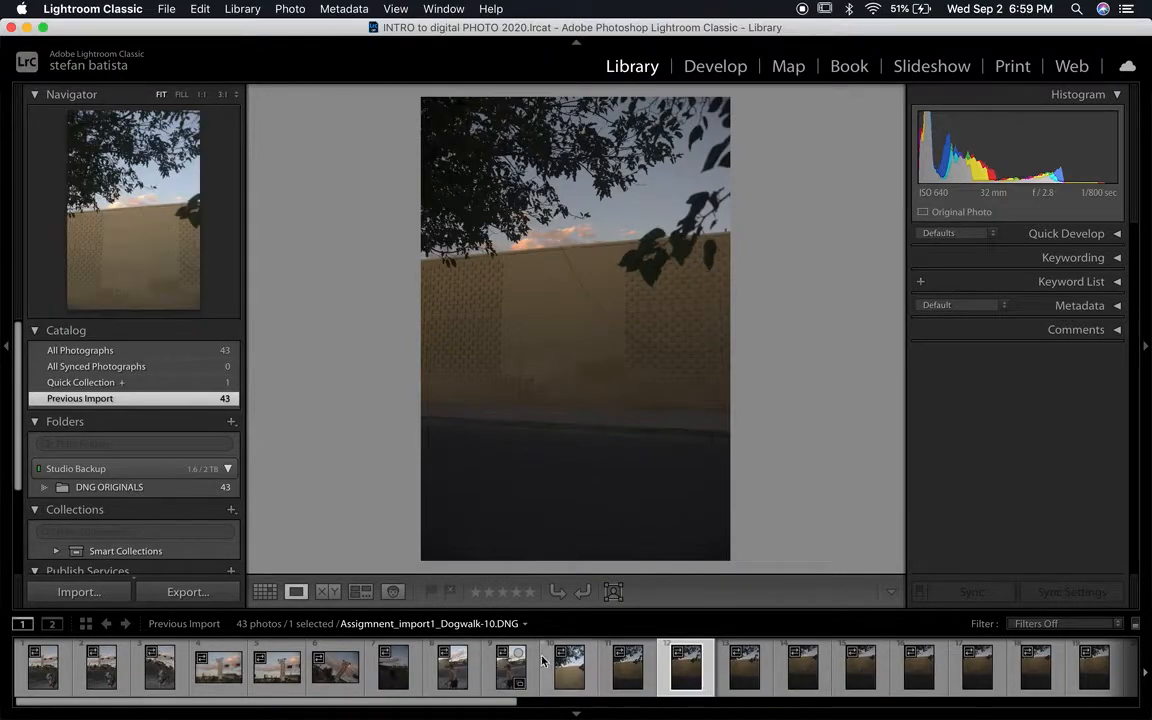
View Dogwalk photos 11 to 16, and briefly uncover the catalogue files in Finder behind the Lightroom window.
{"action": "left_click", "coordinate": [628, 670]}
{"action": "left_click", "coordinate": [687, 673]}
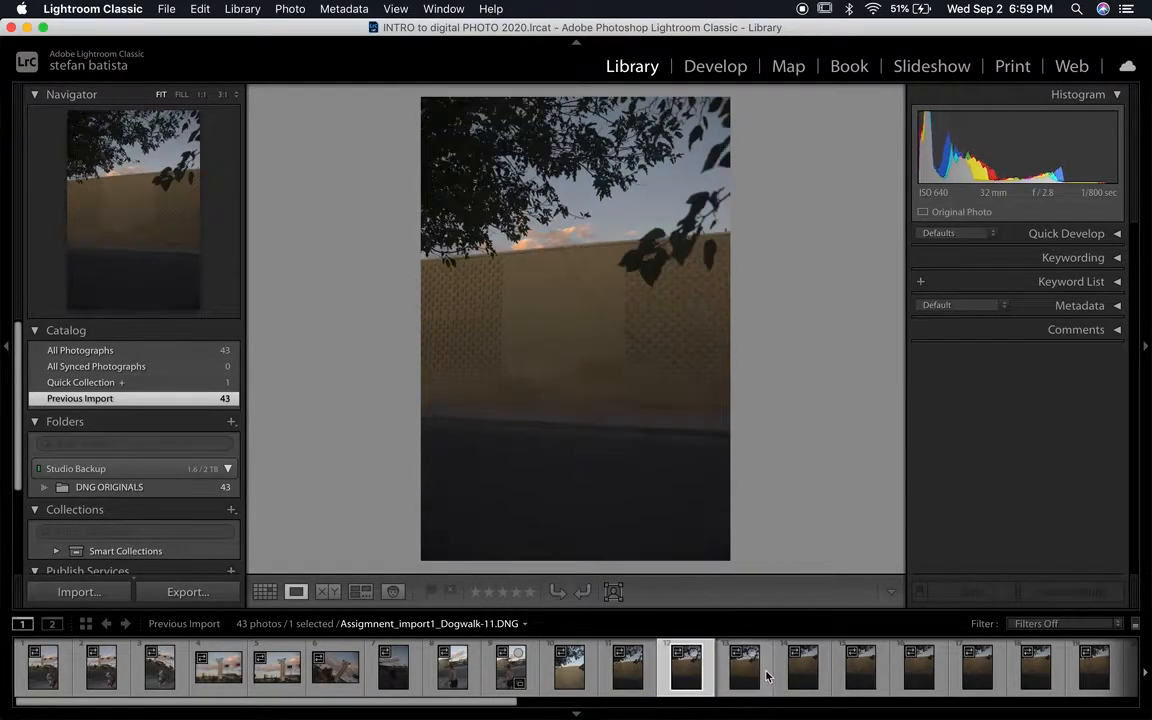
{"action": "left_click", "coordinate": [744, 676]}
{"action": "left_click", "coordinate": [800, 686]}
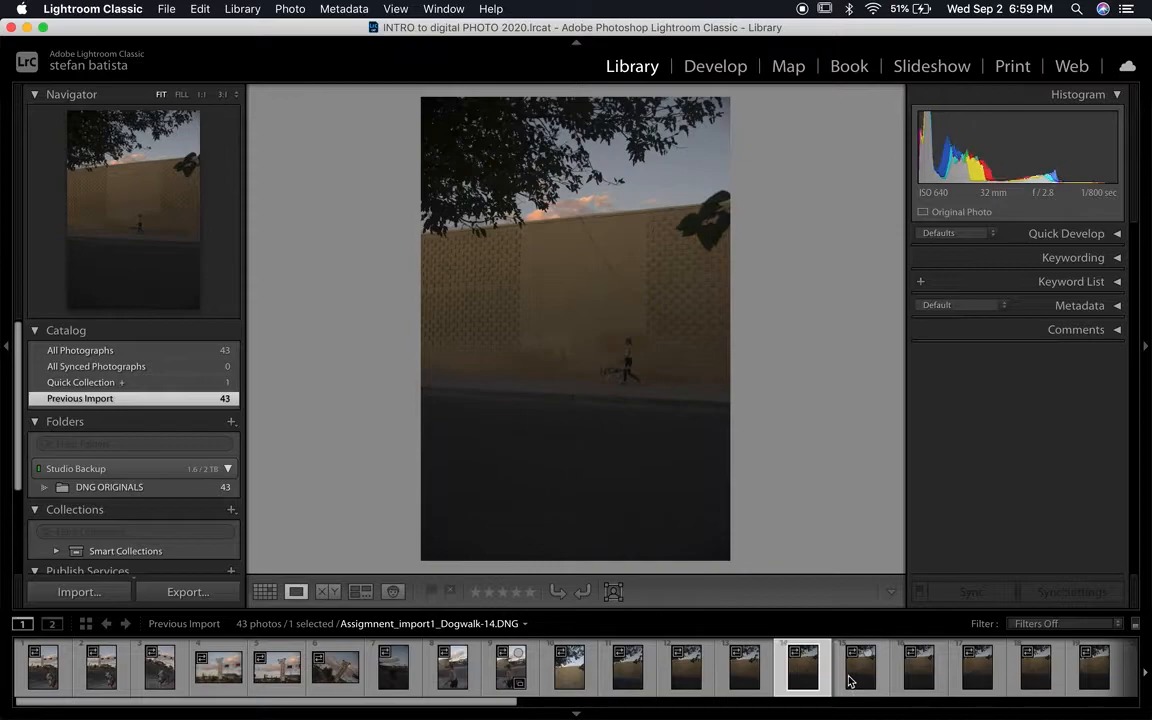
{"action": "left_click", "coordinate": [852, 684]}
{"action": "left_click", "coordinate": [895, 683]}
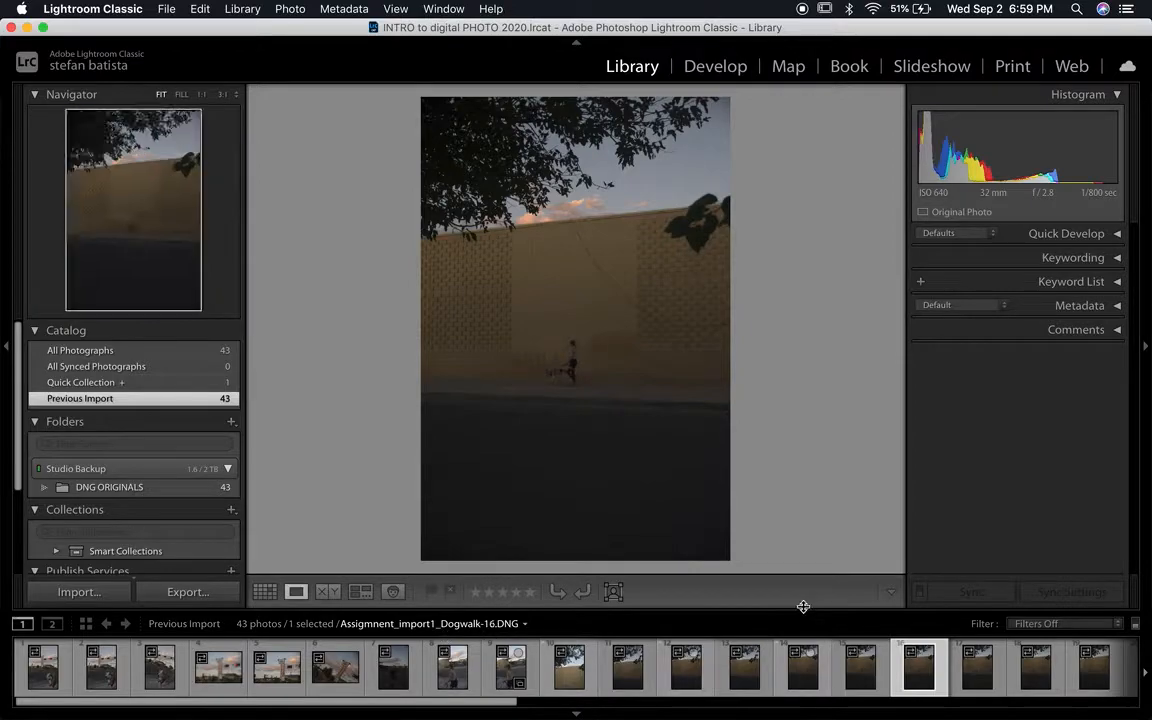
{"action": "left_click_drag", "start_coordinate": [674, 27], "coordinate": [695, 470]}
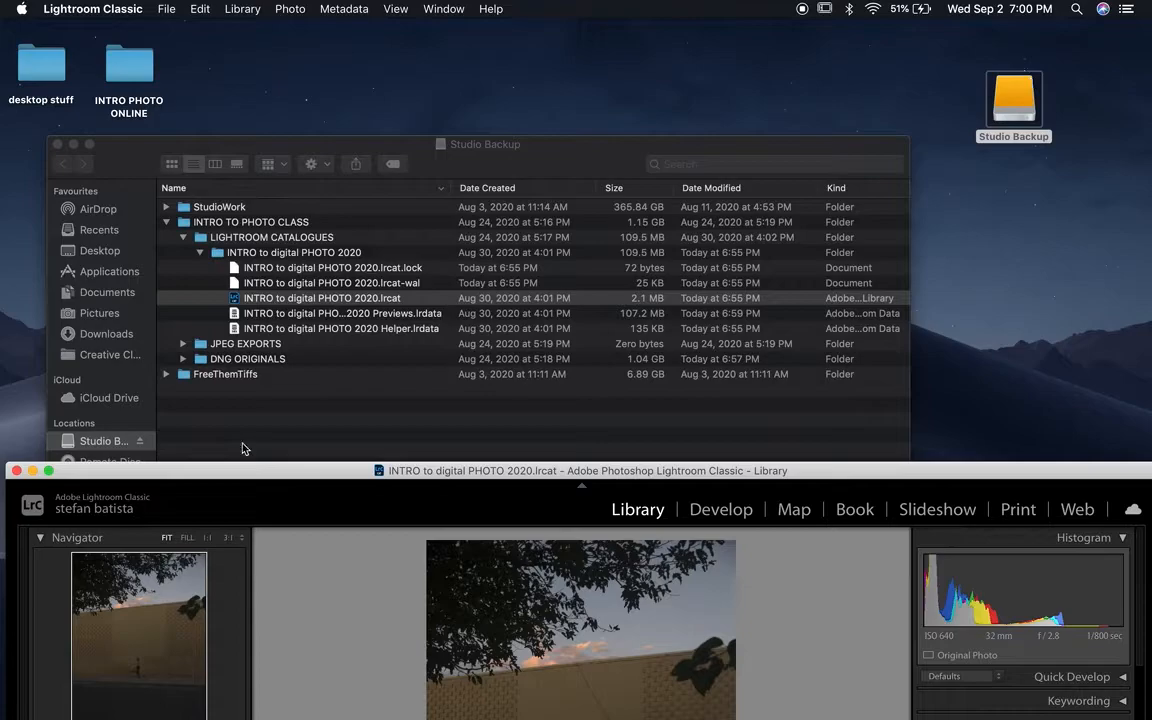
{"action": "left_click_drag", "start_coordinate": [497, 472], "coordinate": [490, 9]}
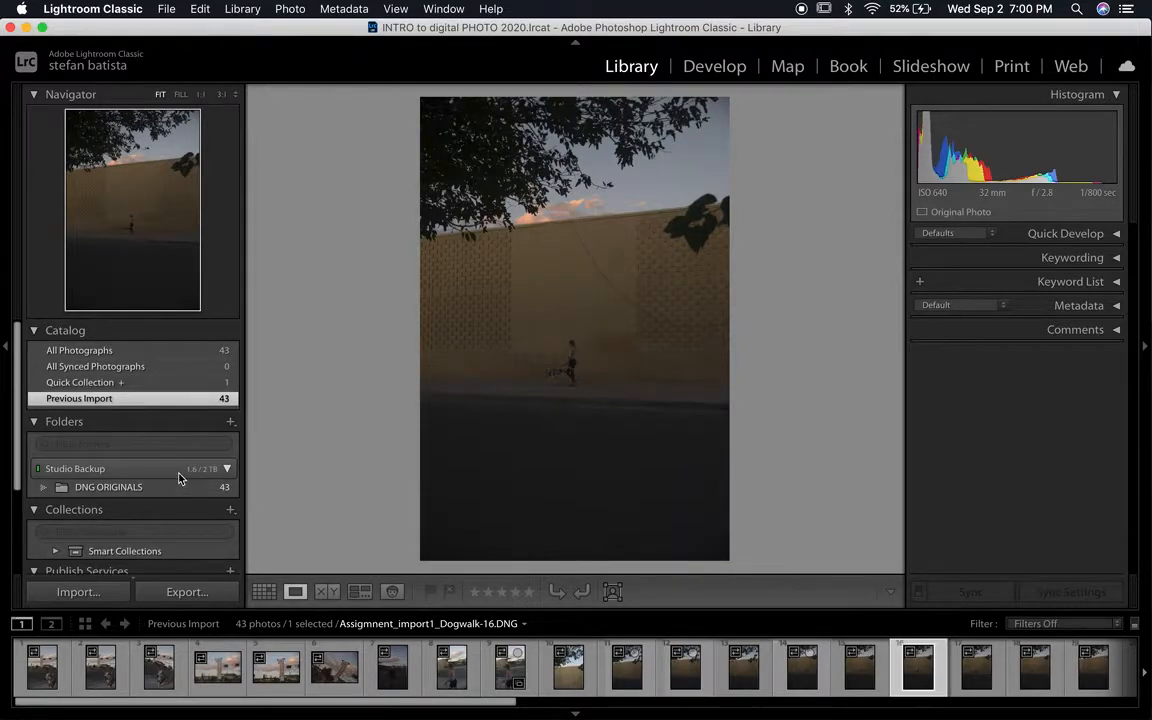
Collapse the Catalog, Folders, Collections and Publish Services sections of the Library.
{"action": "left_click", "coordinate": [40, 331]}
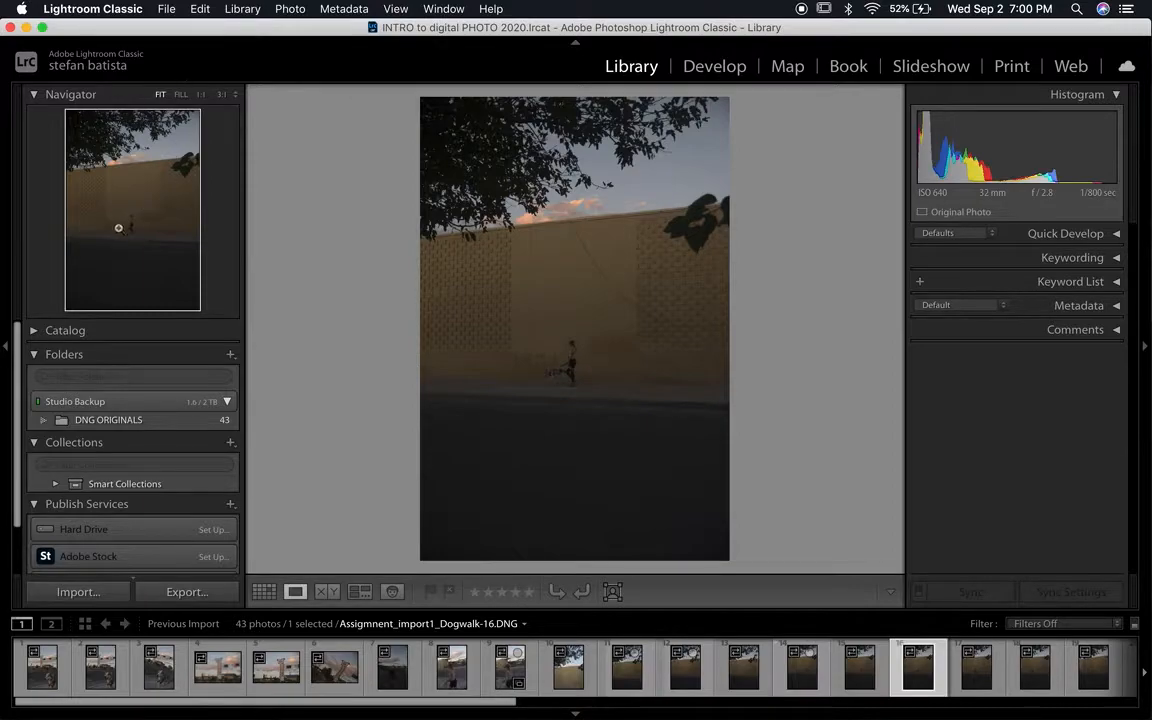
{"action": "left_click", "coordinate": [34, 355]}
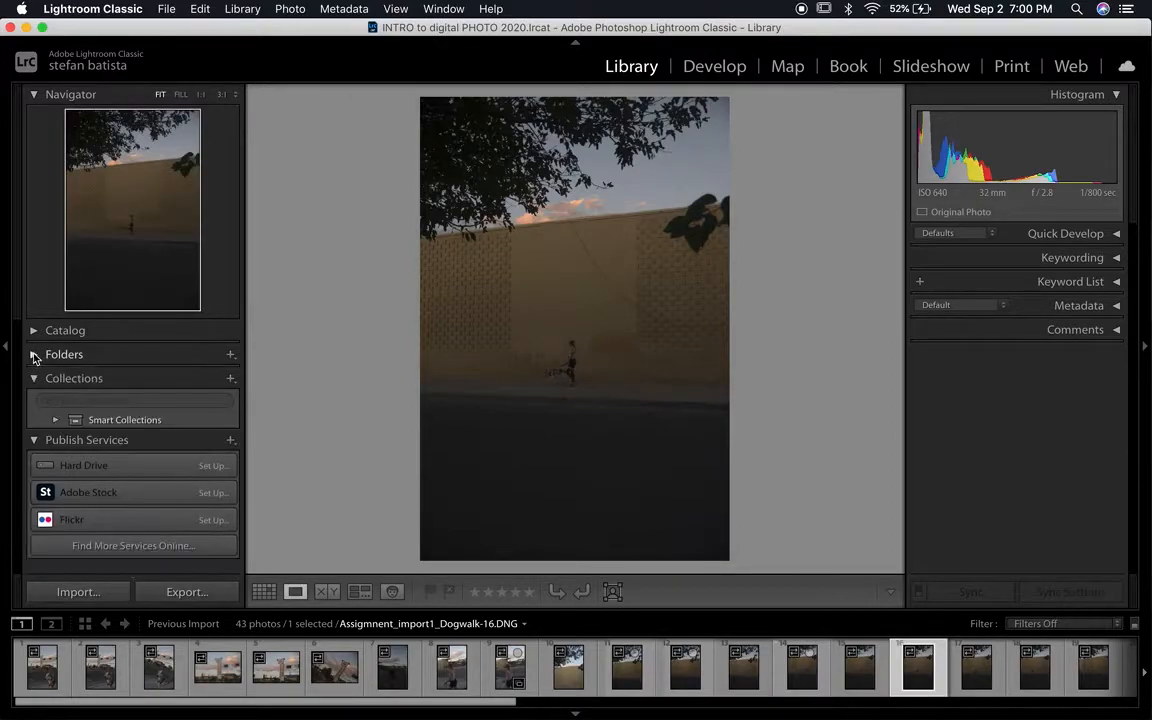
{"action": "left_click", "coordinate": [34, 378]}
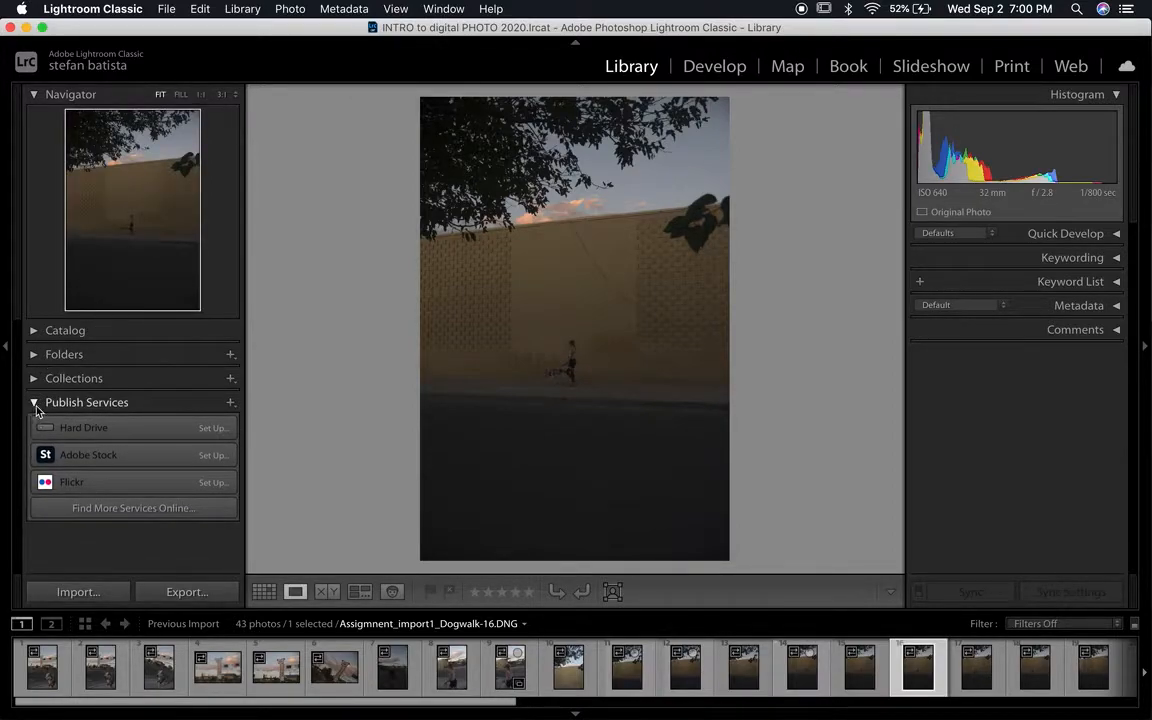
{"action": "left_click", "coordinate": [35, 404]}
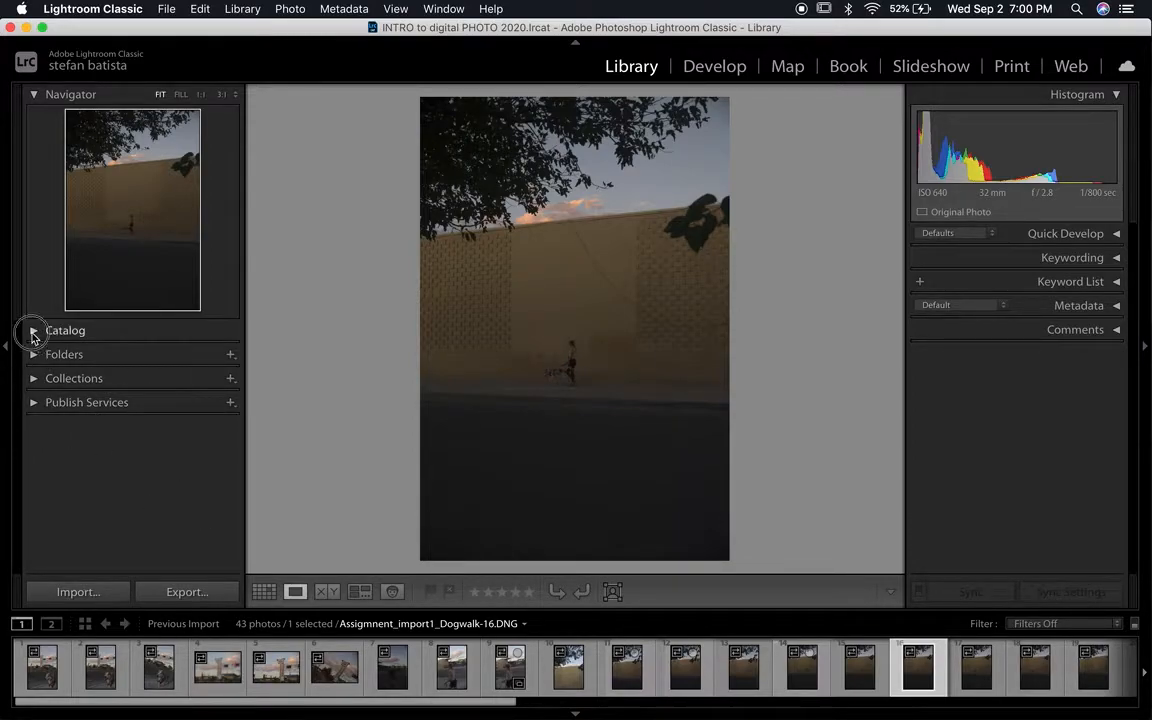
Expand Catalog and view All Photographs, All Synced Photographs and Previous Import in turn.
{"action": "left_click", "coordinate": [32, 330]}
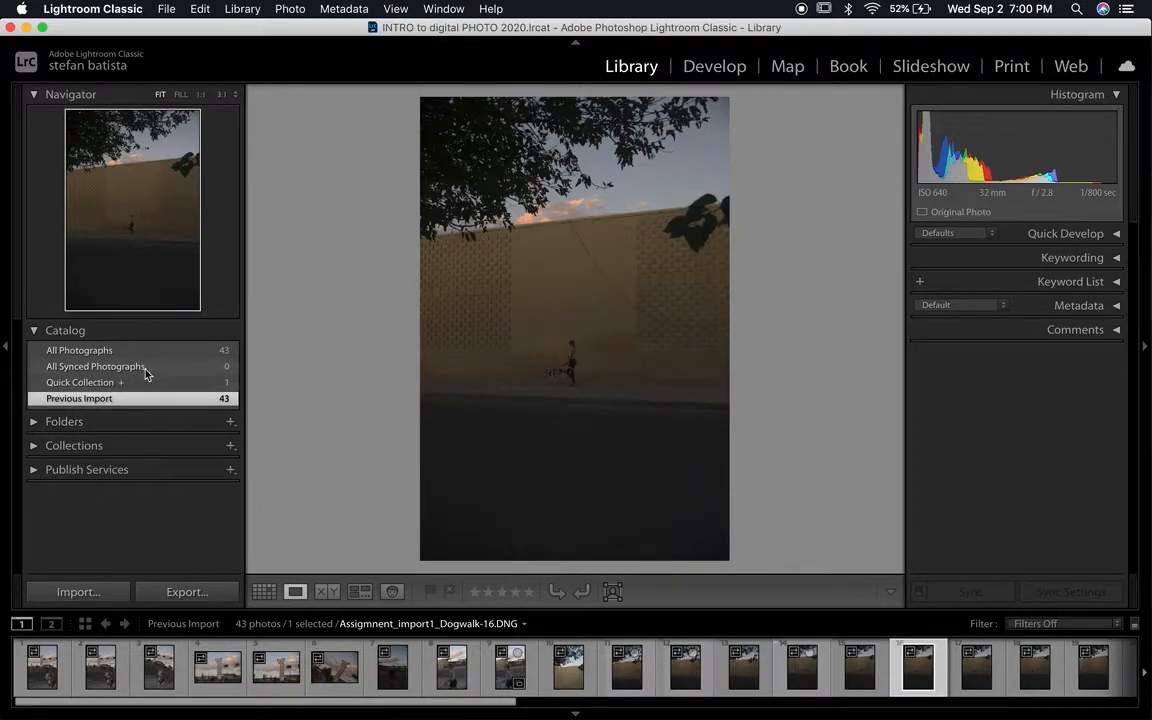
{"action": "left_click", "coordinate": [59, 353]}
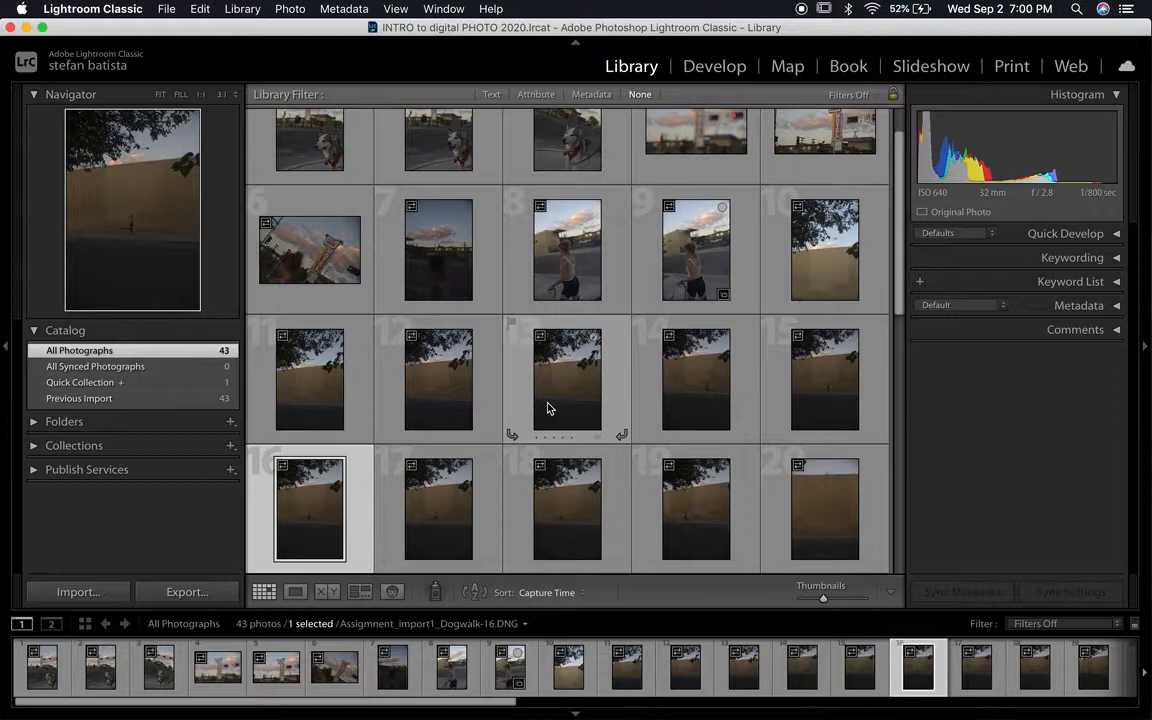
{"action": "left_click", "coordinate": [150, 367]}
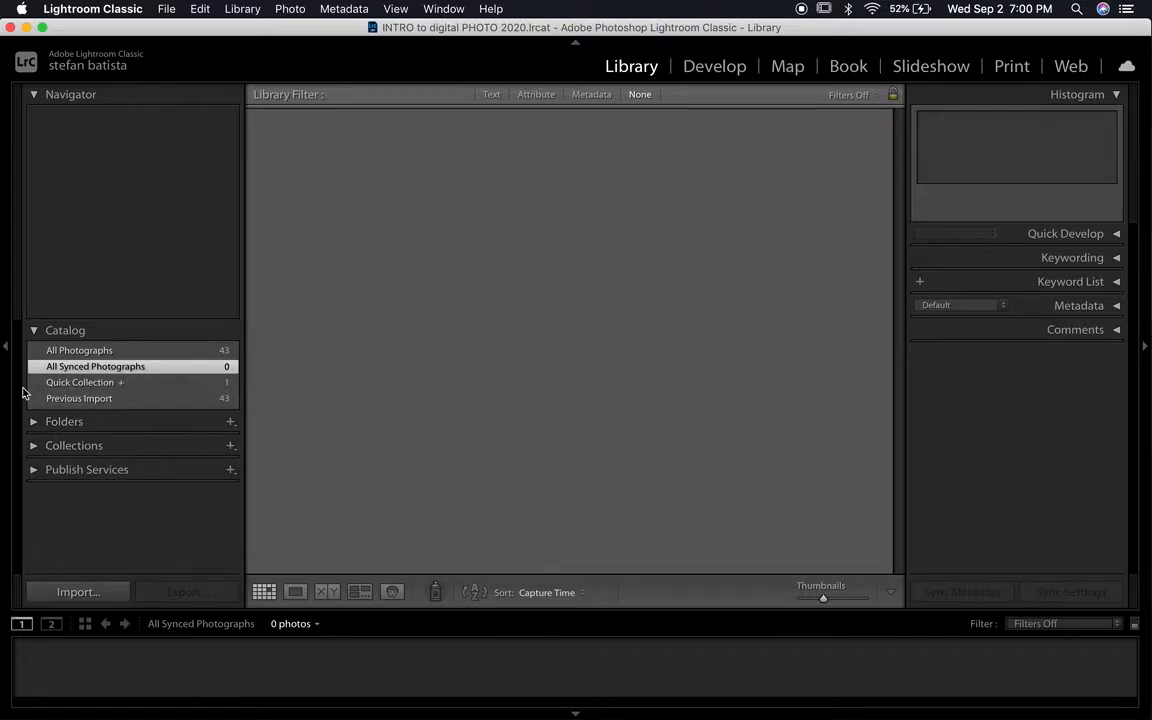
{"action": "left_click", "coordinate": [97, 400]}
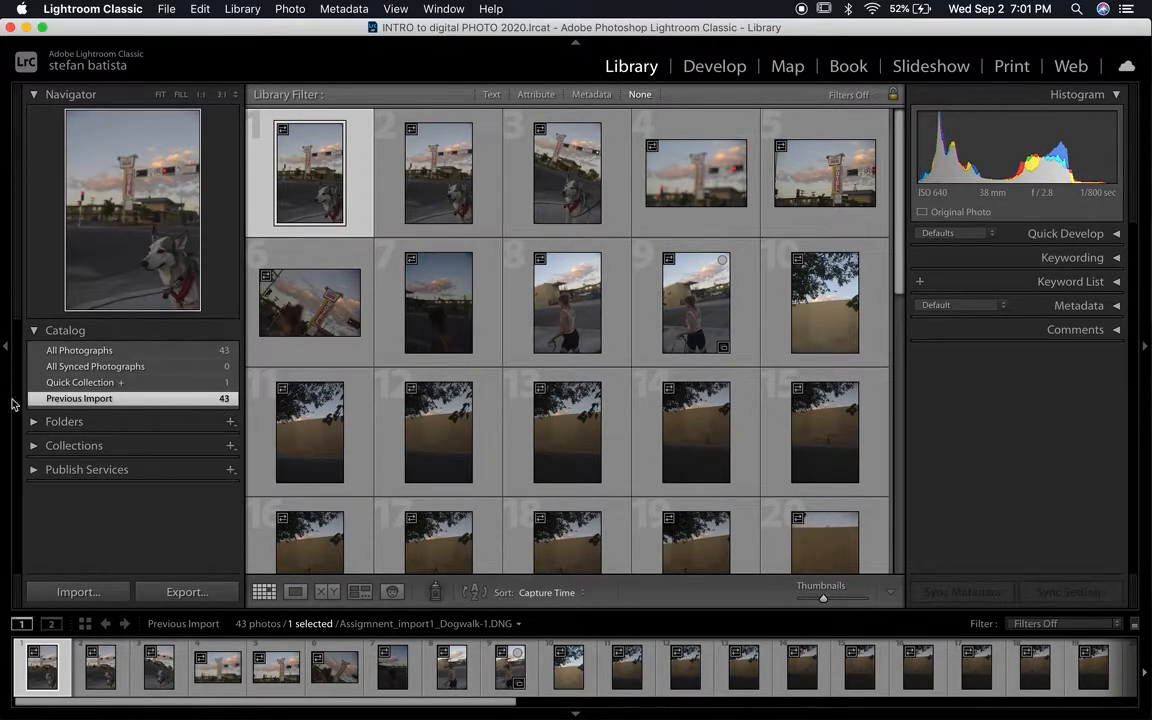
Compare All Photographs with Previous Import by alternating between them, and collapse Catalog.
{"action": "left_click", "coordinate": [53, 349]}
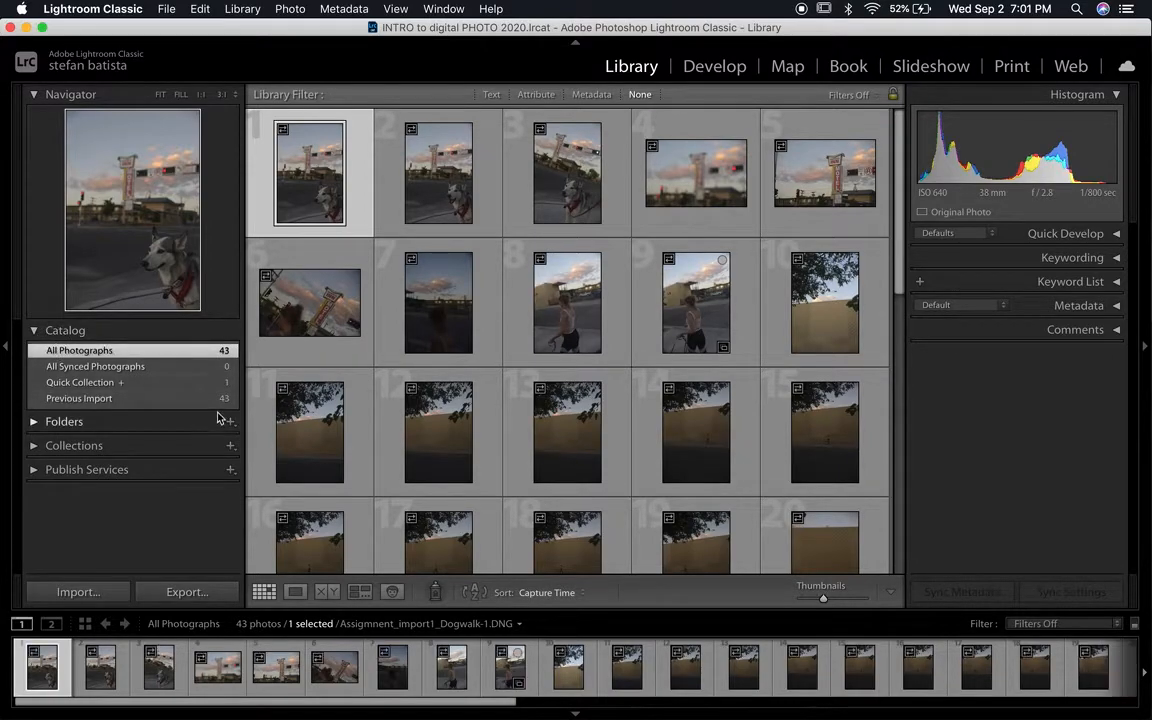
{"action": "left_click", "coordinate": [220, 398]}
{"action": "left_click", "coordinate": [221, 350]}
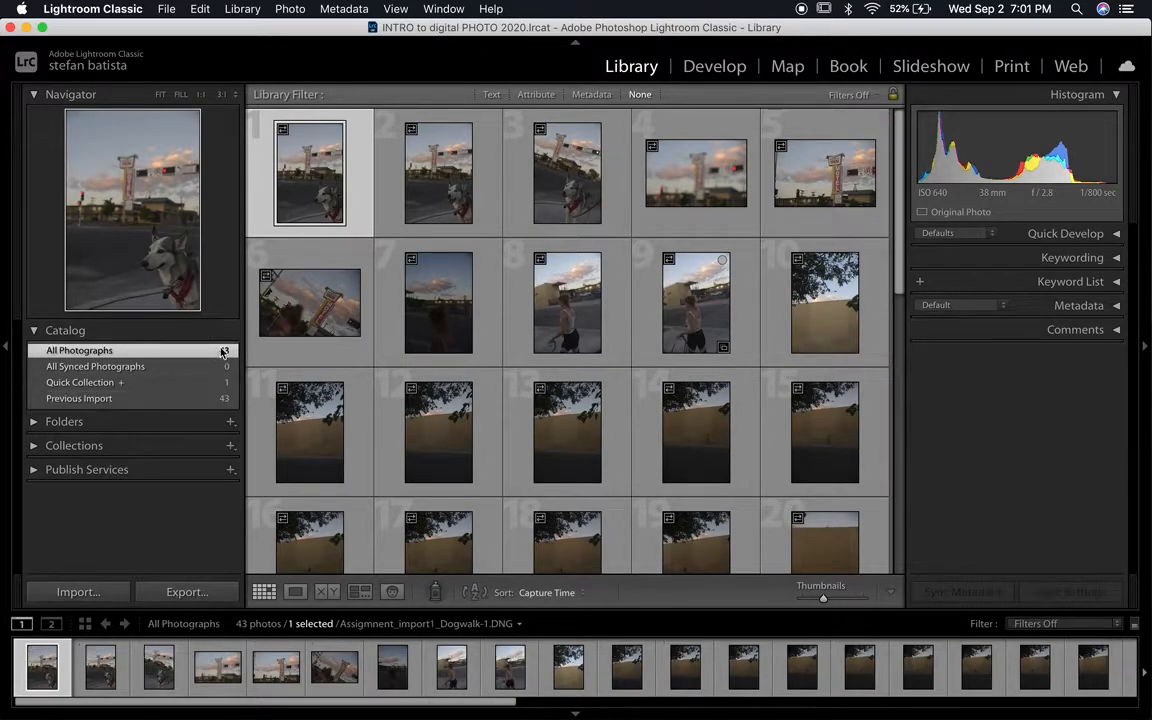
{"action": "left_click", "coordinate": [223, 398]}
{"action": "left_click", "coordinate": [34, 330]}
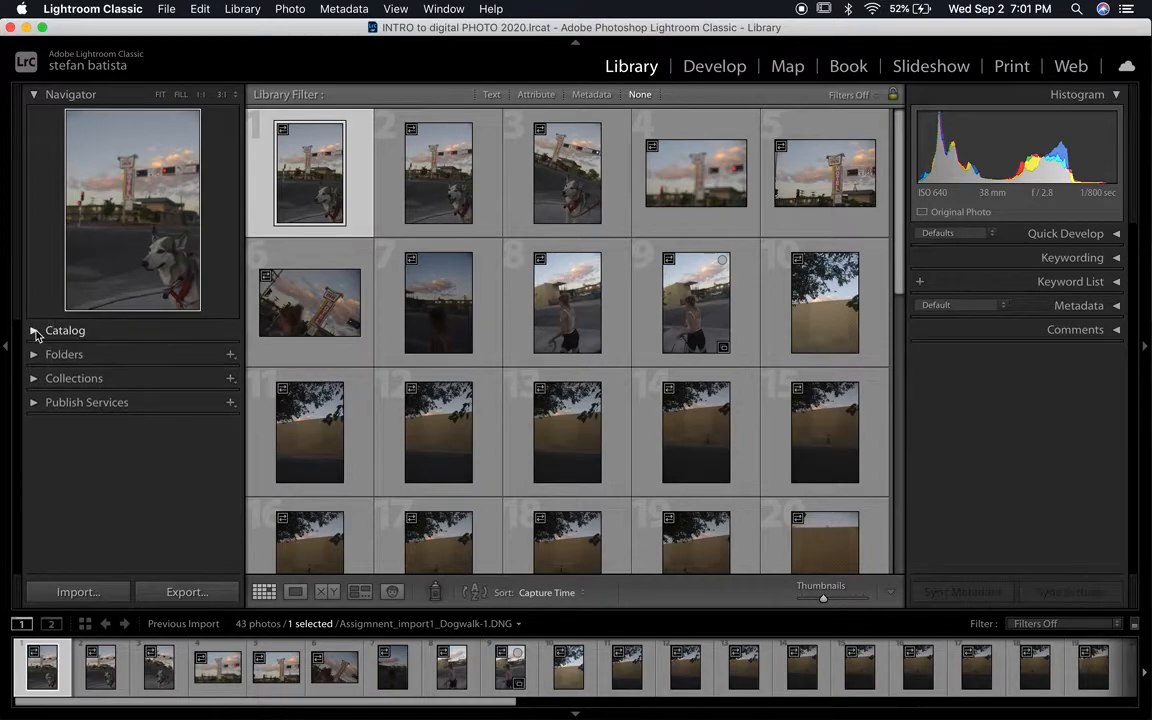
Expand Folders to show the photos in DNG ORIGINALS, and collapse the Studio Backup drive.
{"action": "left_click", "coordinate": [34, 354]}
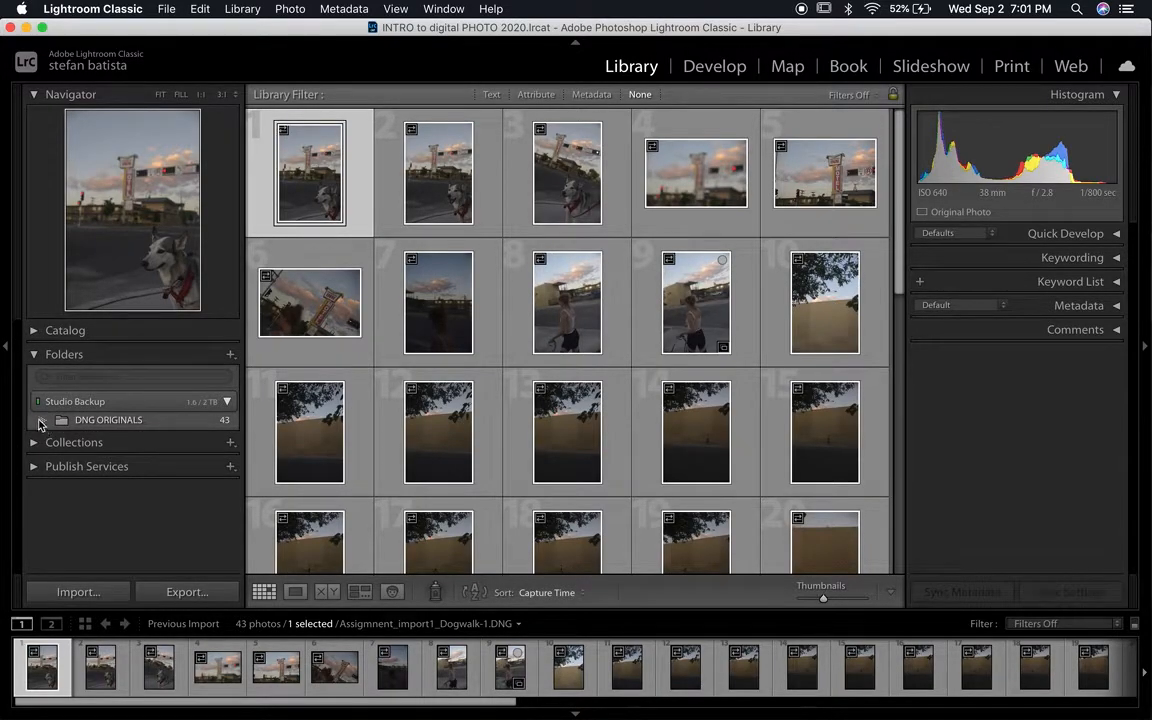
{"action": "left_click", "coordinate": [40, 421]}
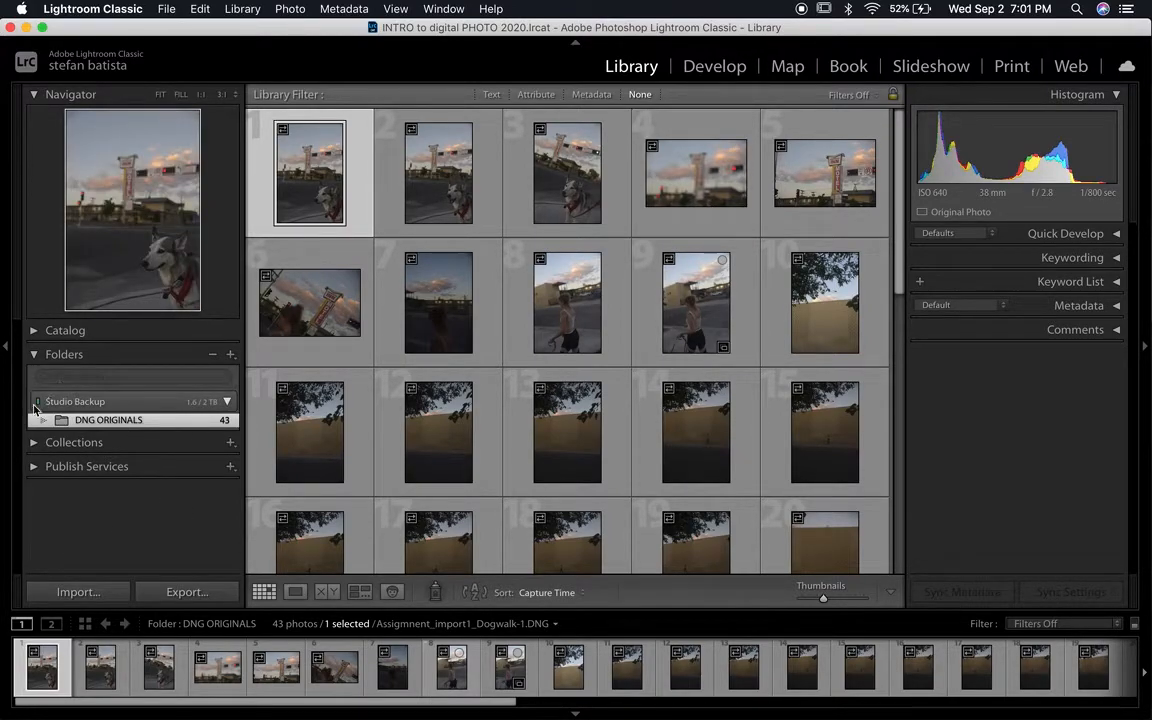
{"action": "left_click", "coordinate": [228, 402]}
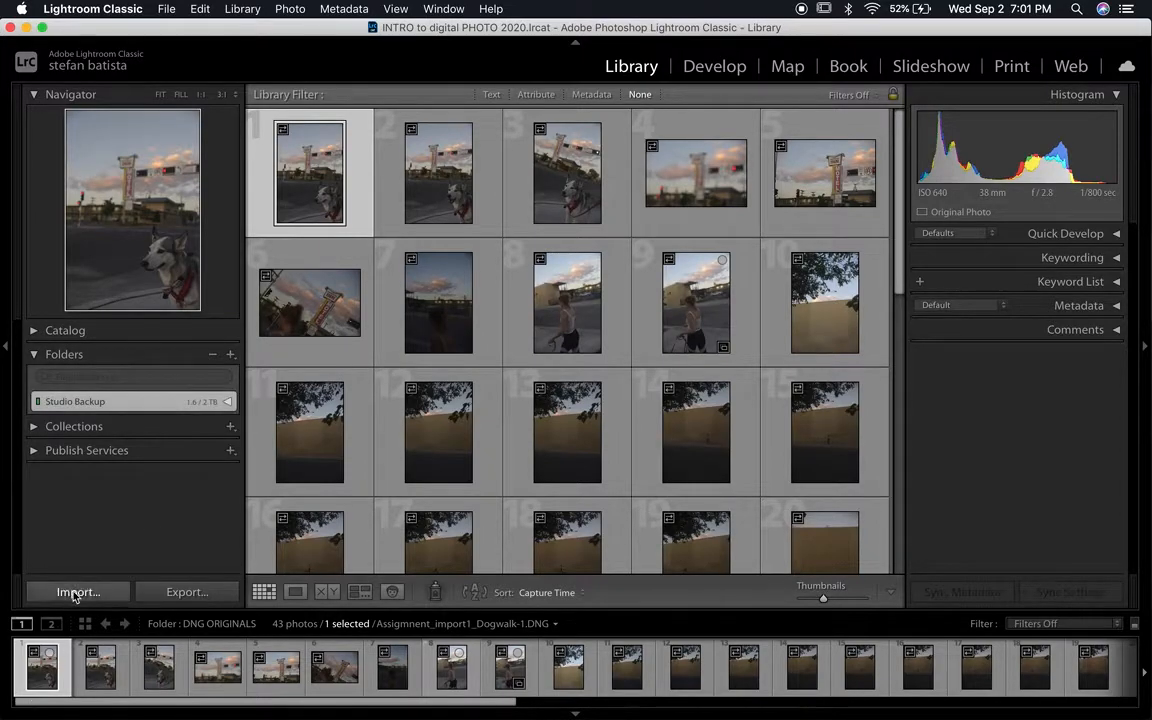
Expand Collections to look at what it contains, and collapse it again.
{"action": "left_click", "coordinate": [34, 427]}
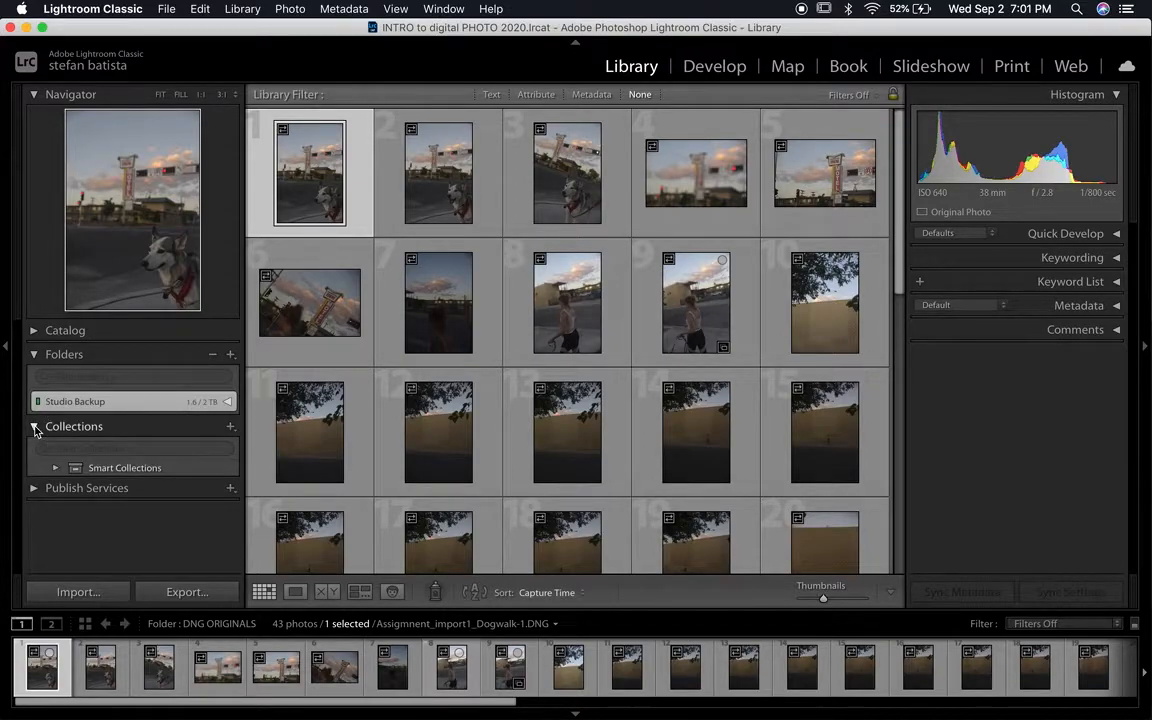
{"action": "left_click", "coordinate": [35, 428]}
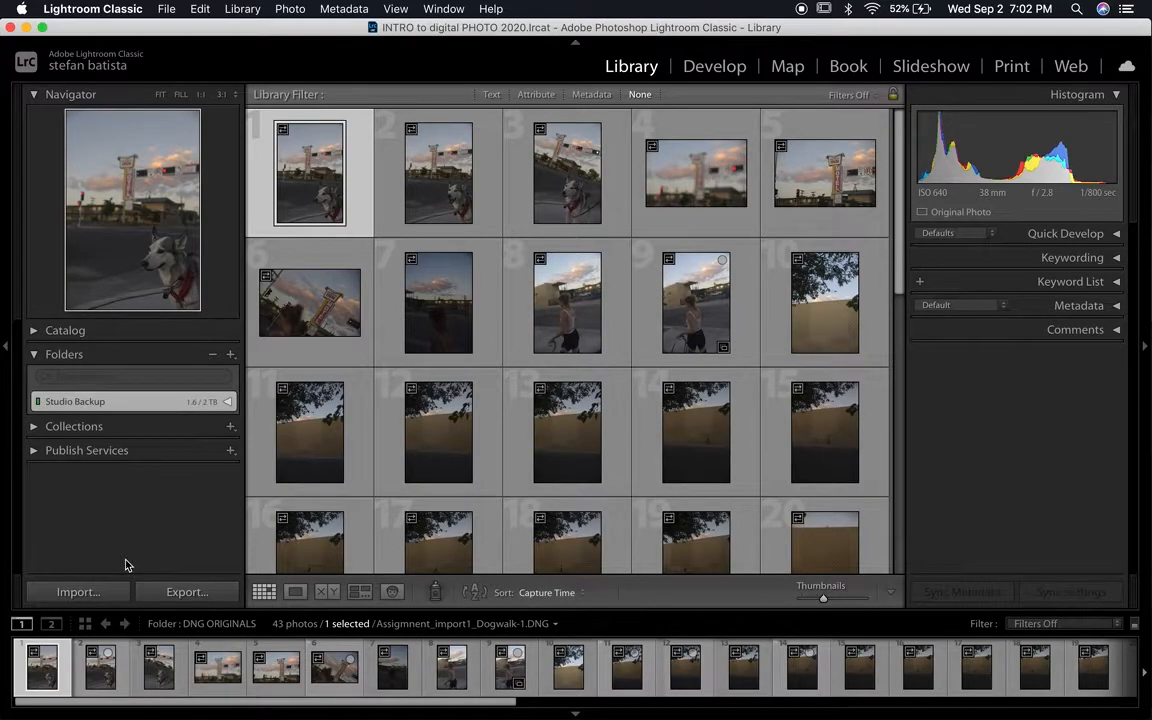
Look through the photo grid and select several photos in the first two rows one at a time.
{"action": "scroll", "coordinate": [596, 327], "scroll_direction": "down", "scroll_amount": 10}
{"action": "scroll", "coordinate": [672, 376], "scroll_direction": "up", "scroll_amount": 10}
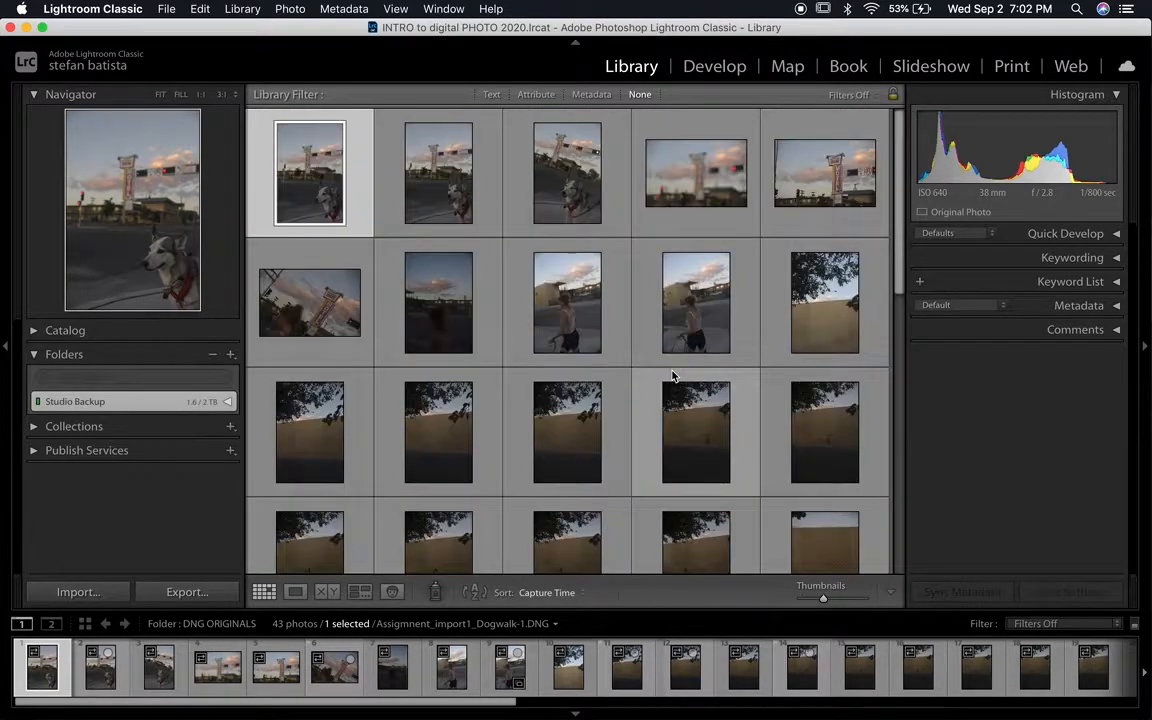
{"action": "left_click", "coordinate": [438, 208]}
{"action": "left_click", "coordinate": [574, 210]}
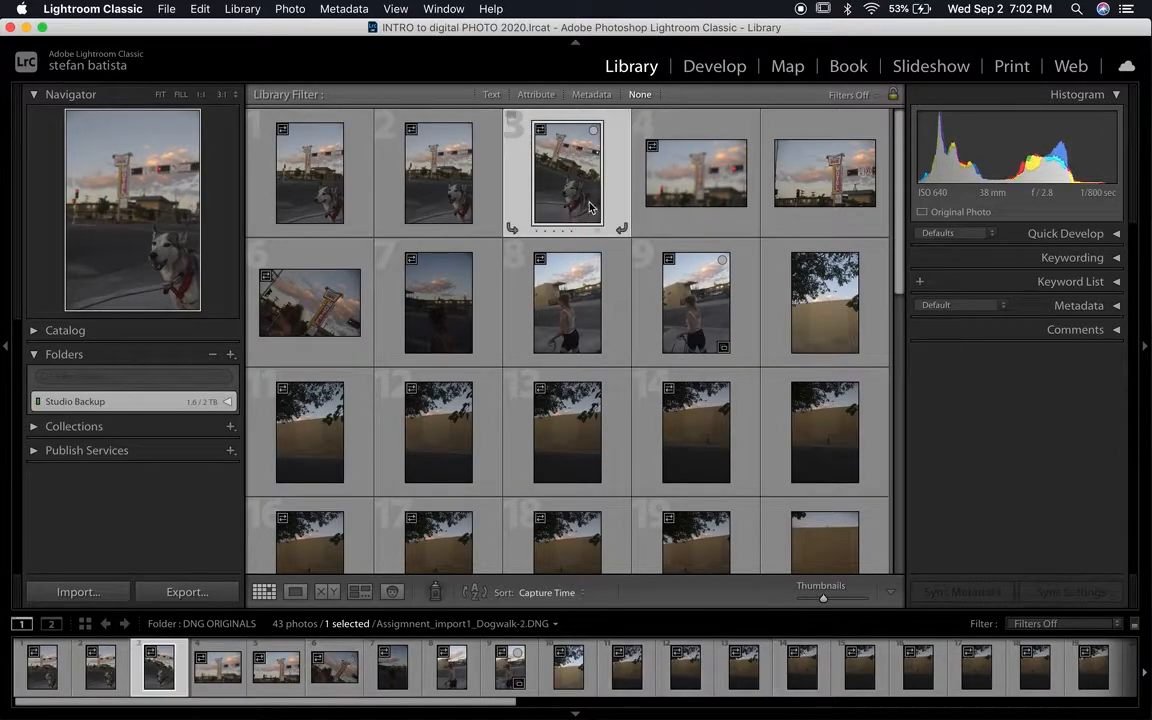
{"action": "left_click", "coordinate": [335, 222]}
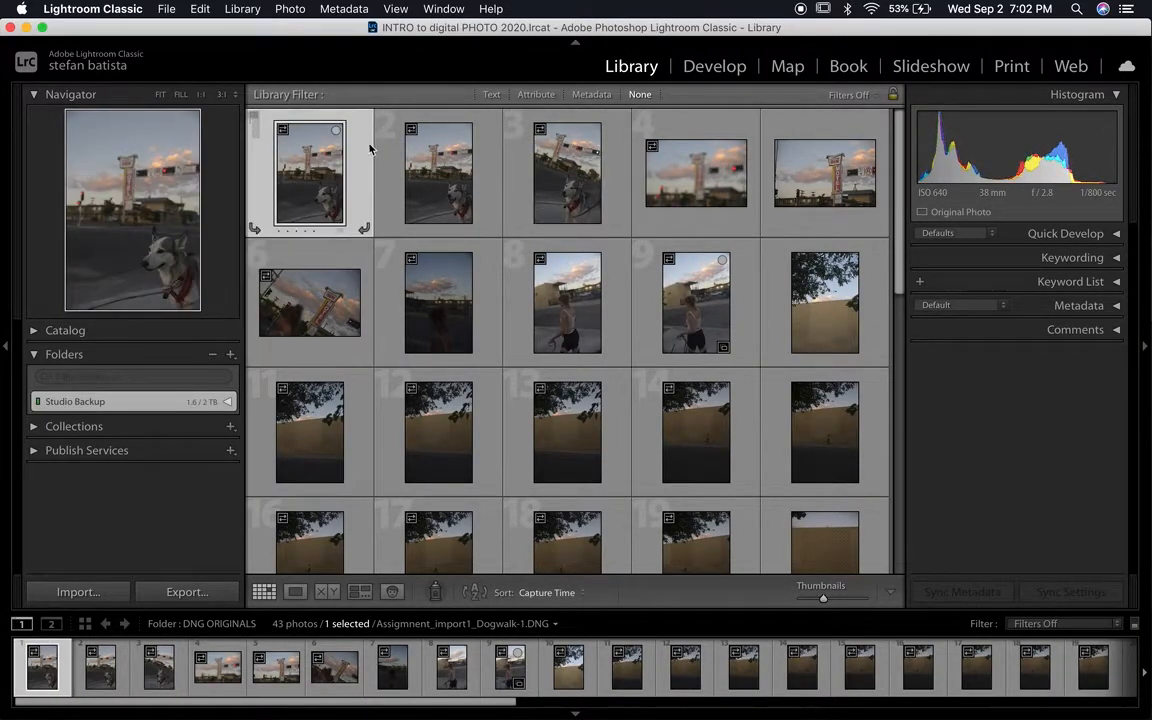
{"action": "left_click", "coordinate": [428, 307]}
{"action": "left_click", "coordinate": [548, 328]}
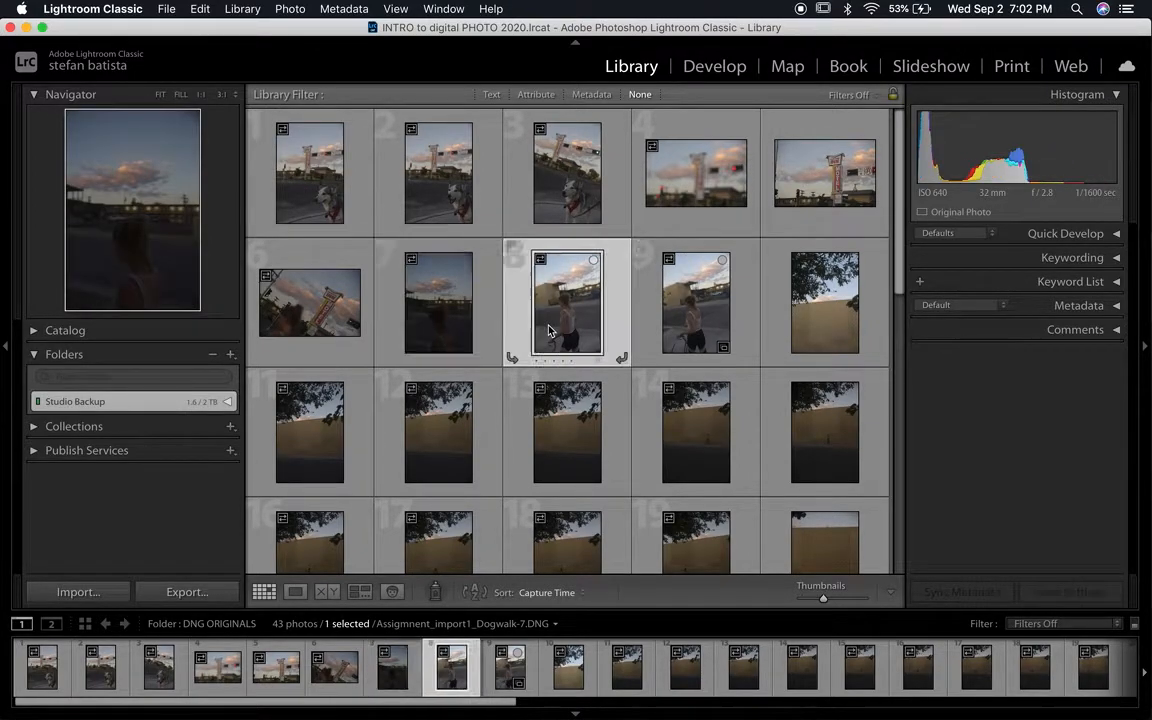
Open the third photo in Loupe view, zoom to 1:1 to inspect the dog's face, and zoom back out to fit.
{"action": "double_click", "coordinate": [565, 185]}
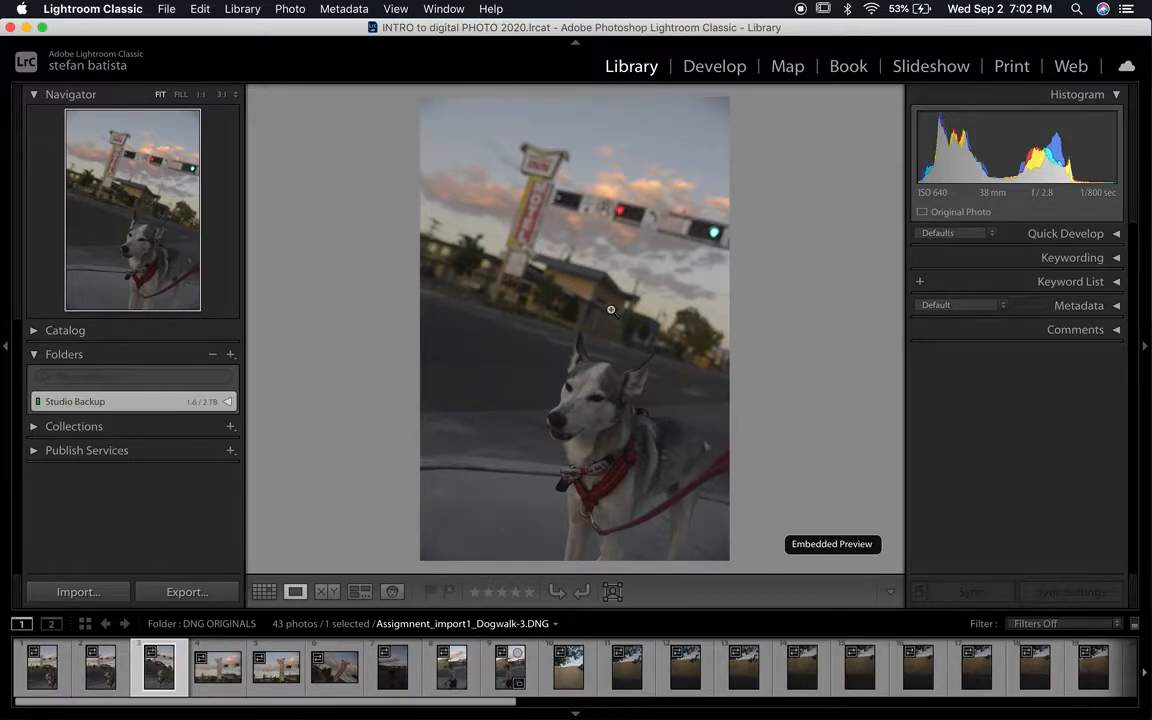
{"action": "key", "text": "g"}
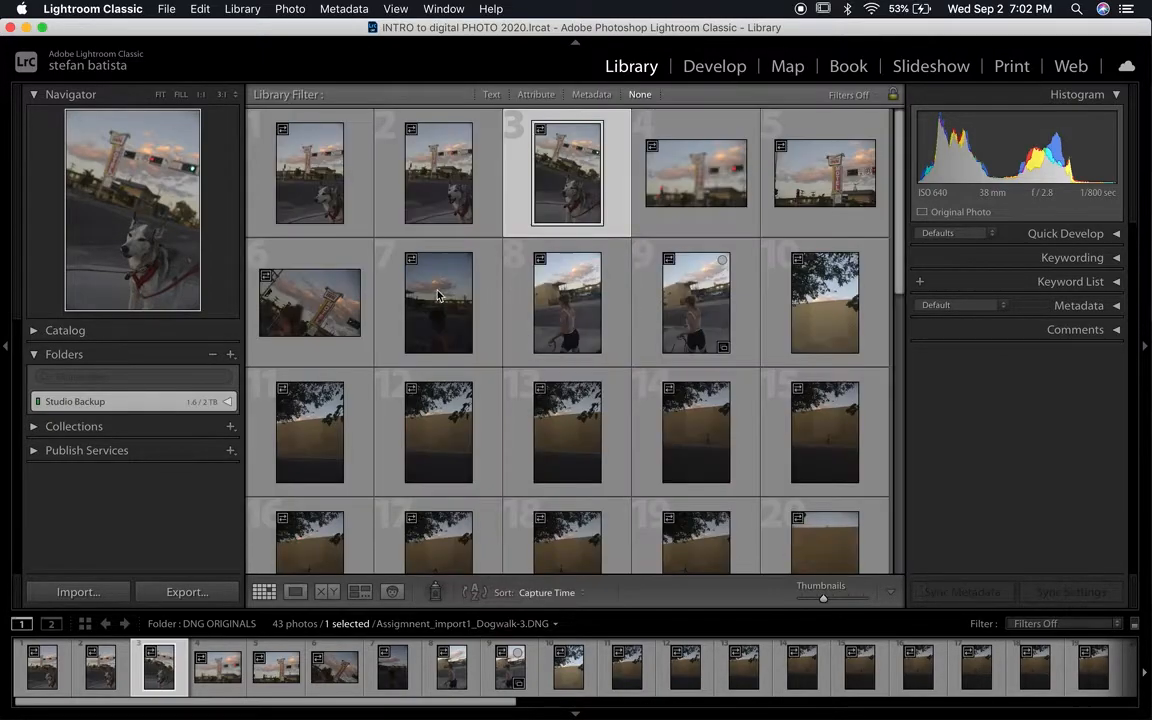
{"action": "double_click", "coordinate": [563, 211]}
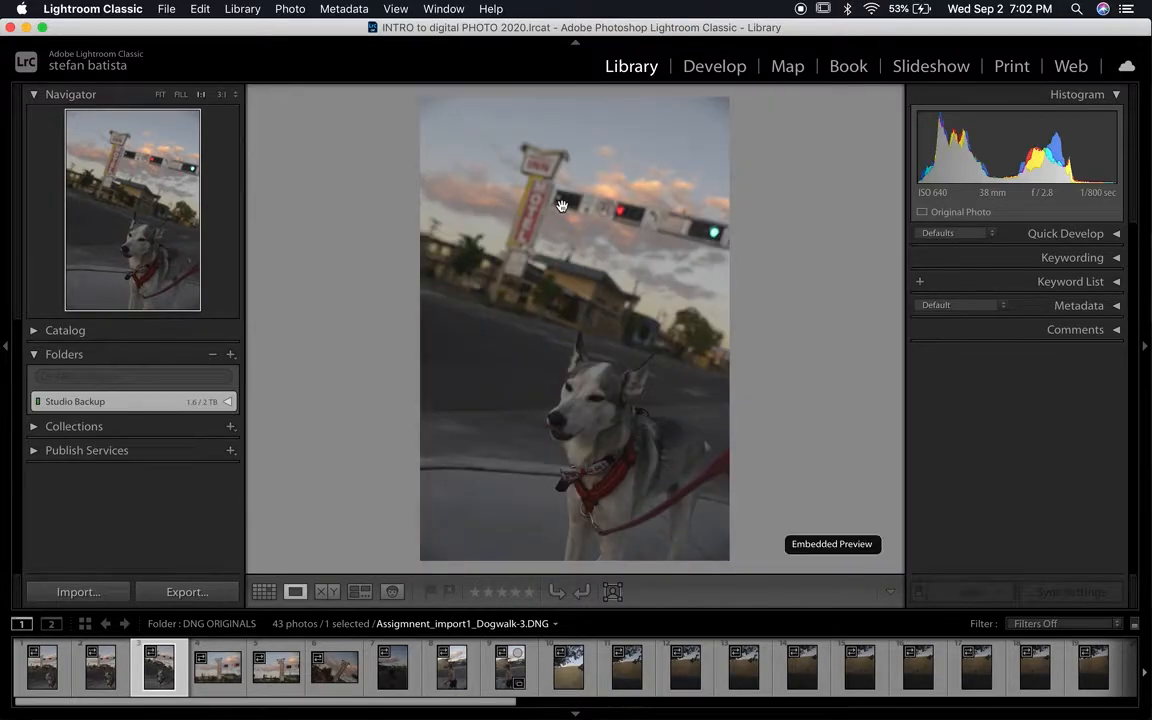
{"action": "left_click", "coordinate": [601, 303]}
{"action": "left_click_drag", "start_coordinate": [637, 455], "coordinate": [541, 6]}
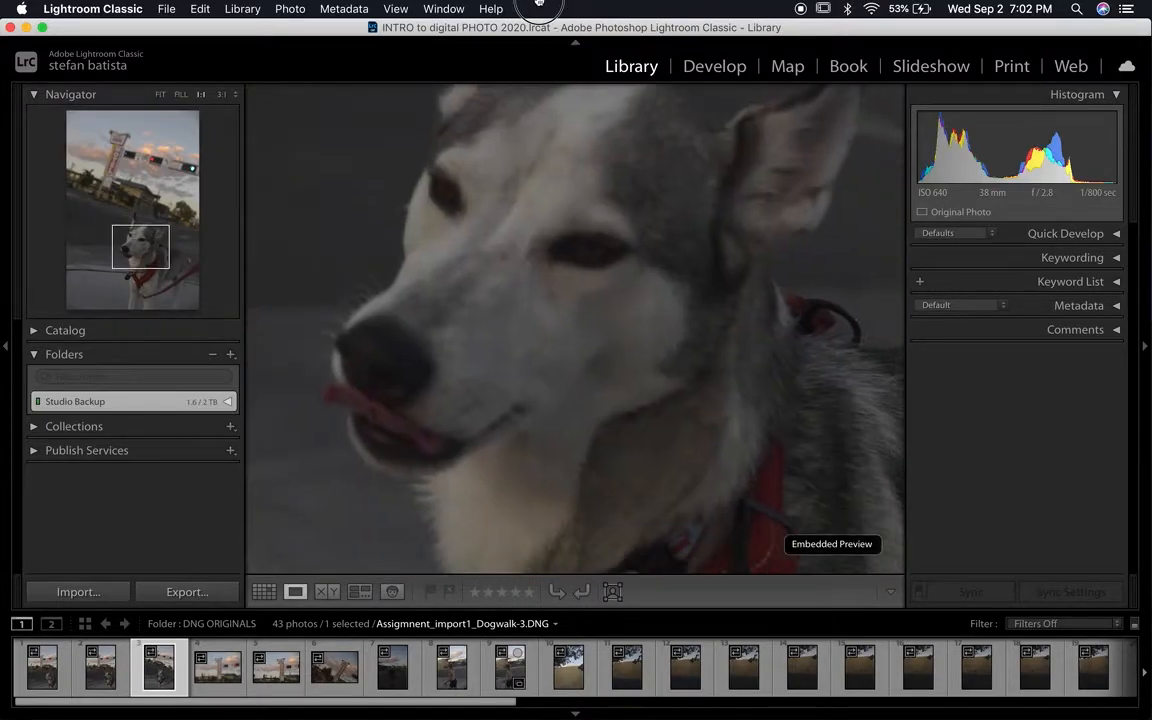
{"action": "left_click_drag", "start_coordinate": [414, 350], "coordinate": [515, 234]}
{"action": "left_click_drag", "start_coordinate": [656, 363], "coordinate": [560, 193]}
{"action": "left_click_drag", "start_coordinate": [586, 400], "coordinate": [656, 617]}
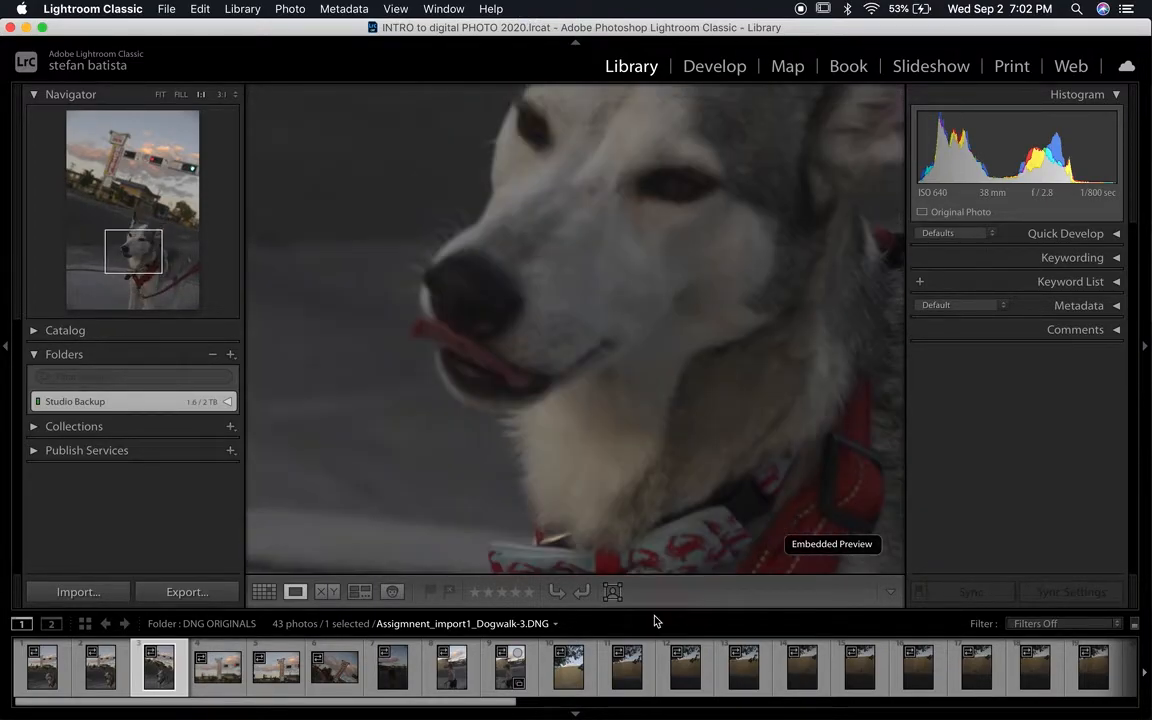
{"action": "left_click_drag", "start_coordinate": [548, 113], "coordinate": [494, 298]}
{"action": "left_click_drag", "start_coordinate": [678, 334], "coordinate": [798, 169]}
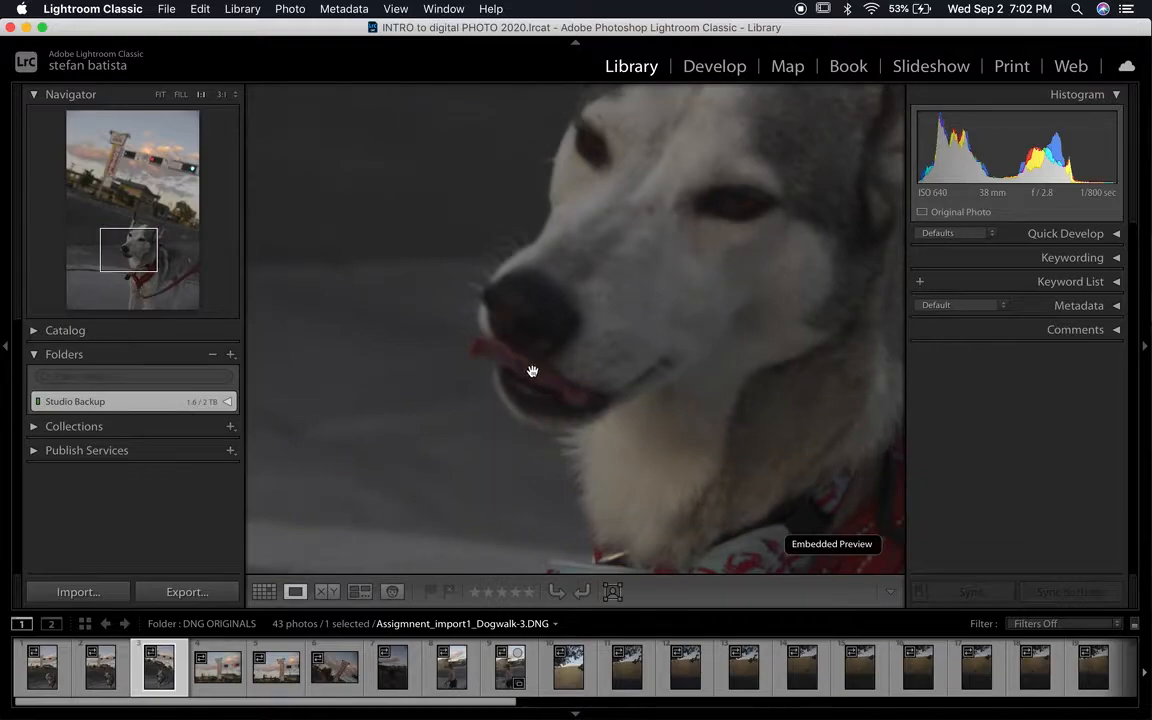
{"action": "left_click", "coordinate": [771, 356]}
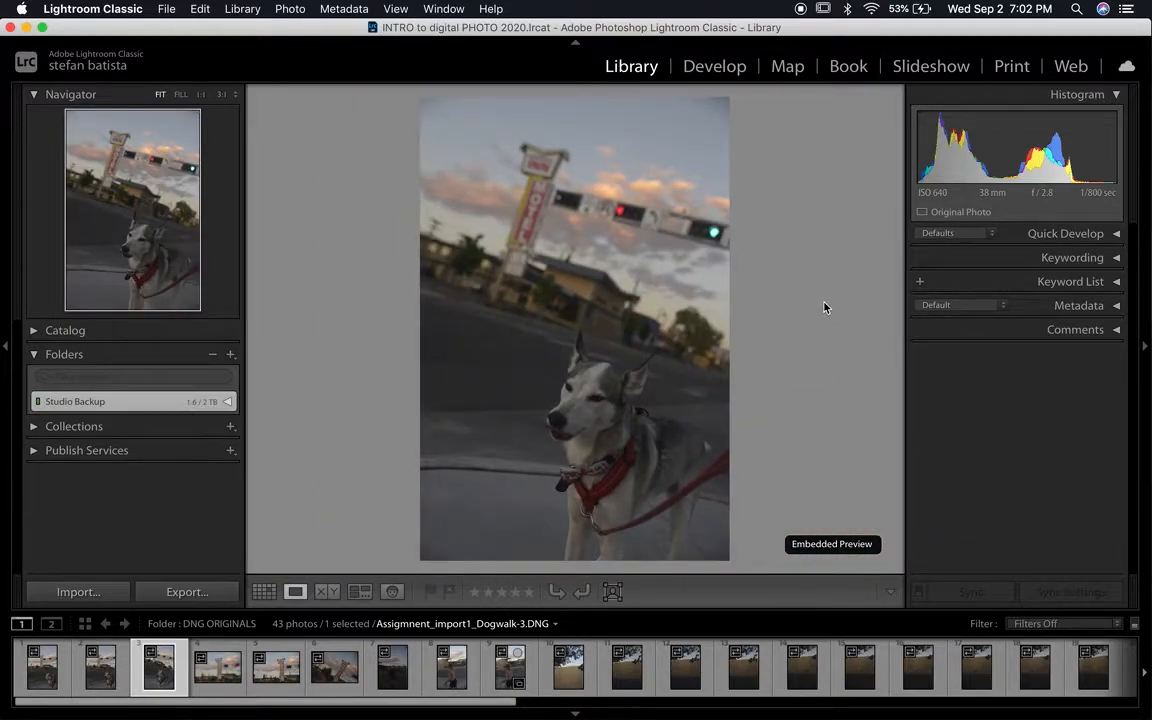
Alternate between Grid and Loupe views of the third photo, finishing in Loupe view.
{"action": "key", "text": "g"}
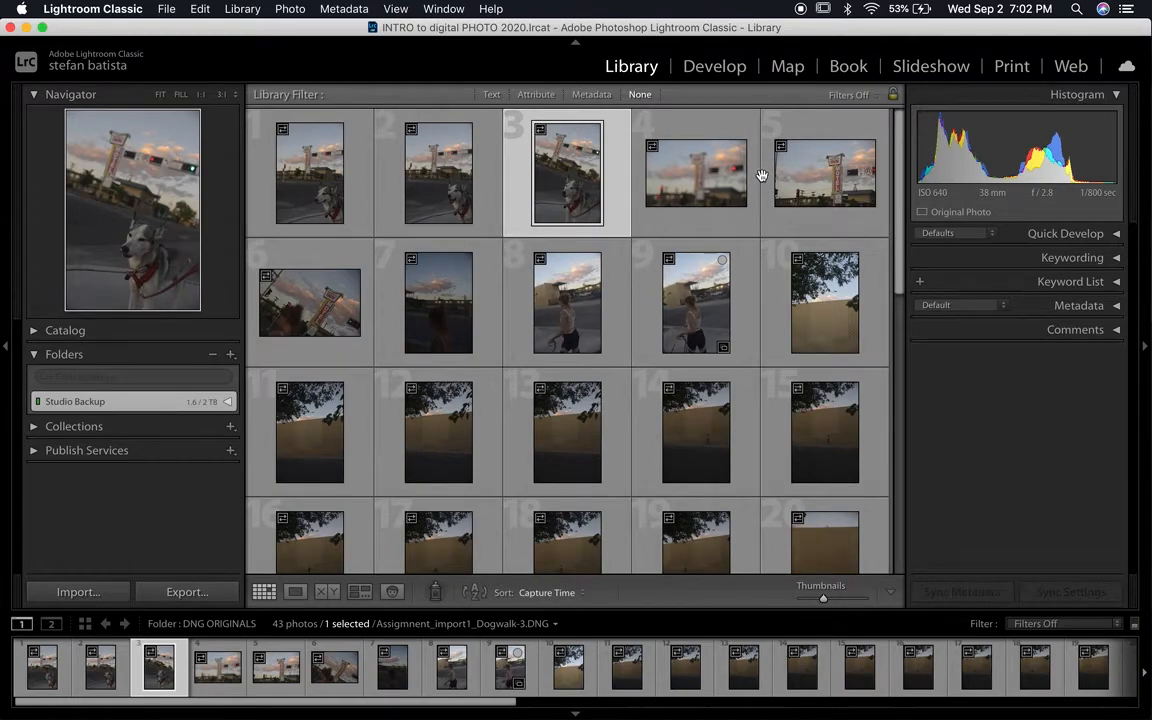
{"action": "double_click", "coordinate": [588, 218]}
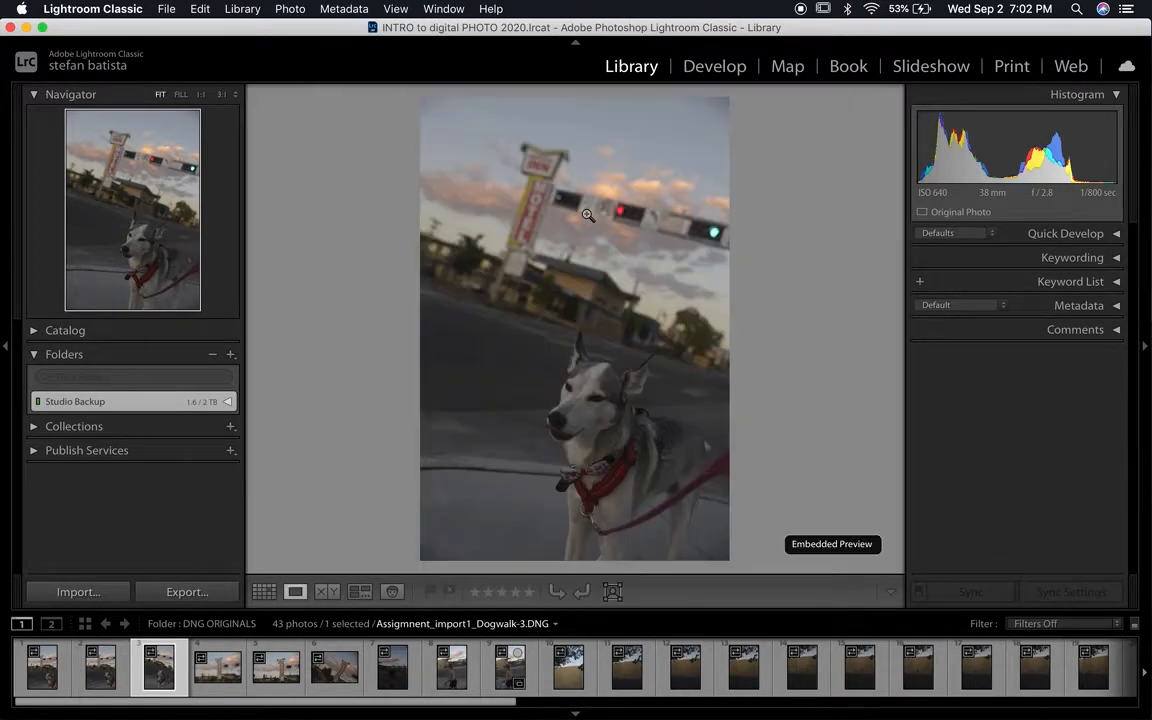
{"action": "left_click", "coordinate": [268, 592]}
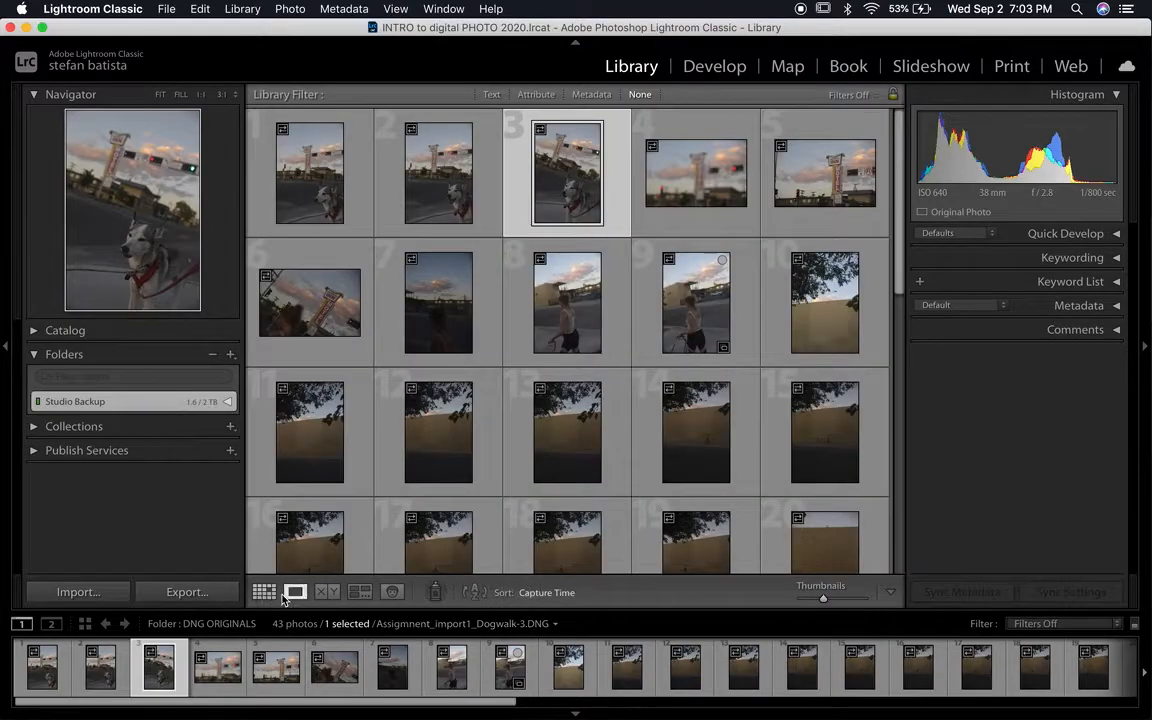
{"action": "left_click", "coordinate": [295, 593]}
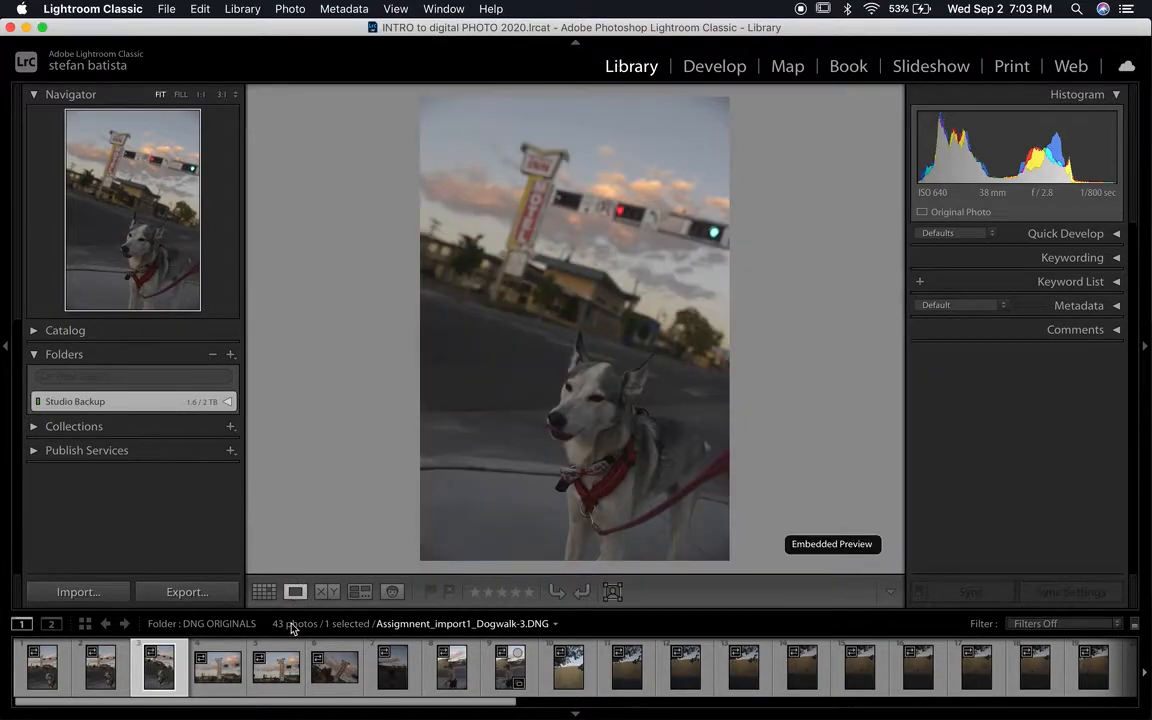
Switch to Compare view, make the second photo the Select, and add the third photo to the selection.
{"action": "left_click", "coordinate": [327, 593]}
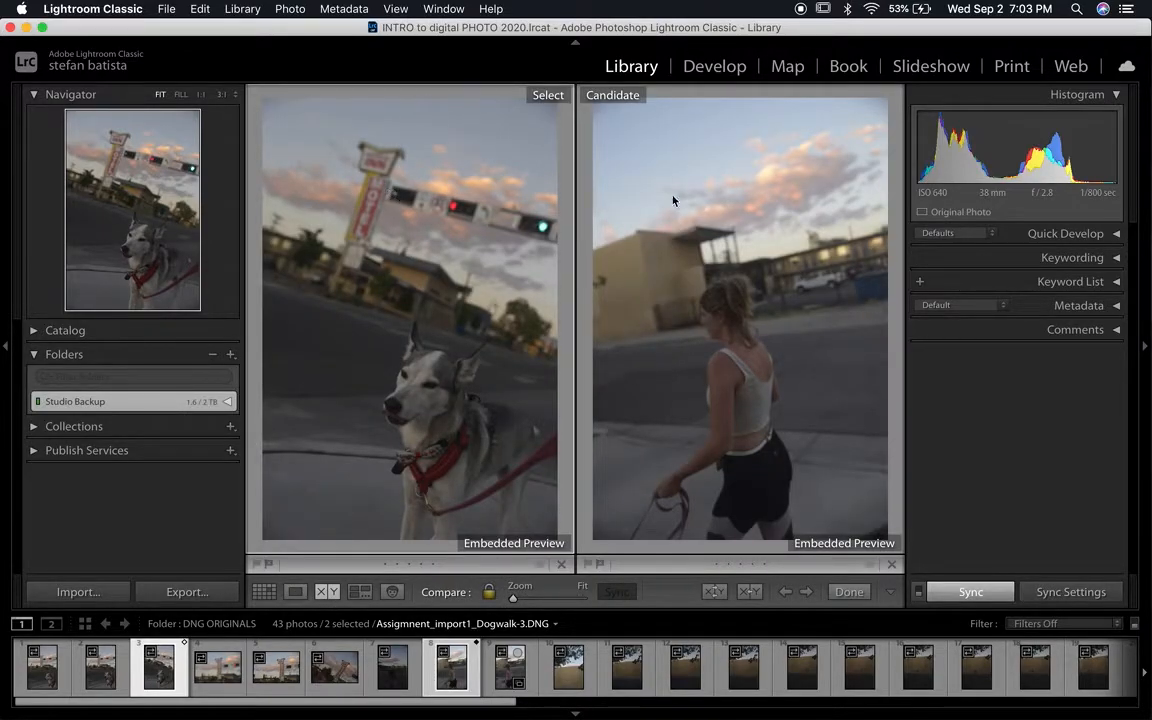
{"action": "left_click", "coordinate": [93, 682]}
{"action": "left_click", "coordinate": [150, 668]}
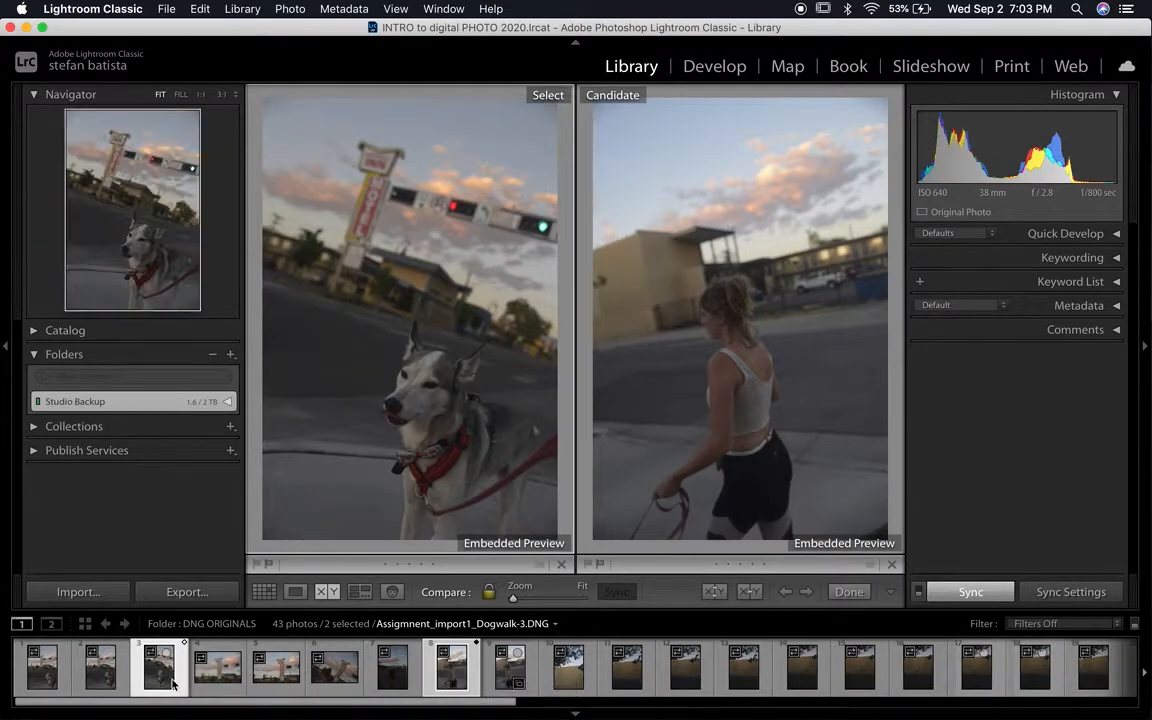
{"action": "left_click", "coordinate": [104, 679]}
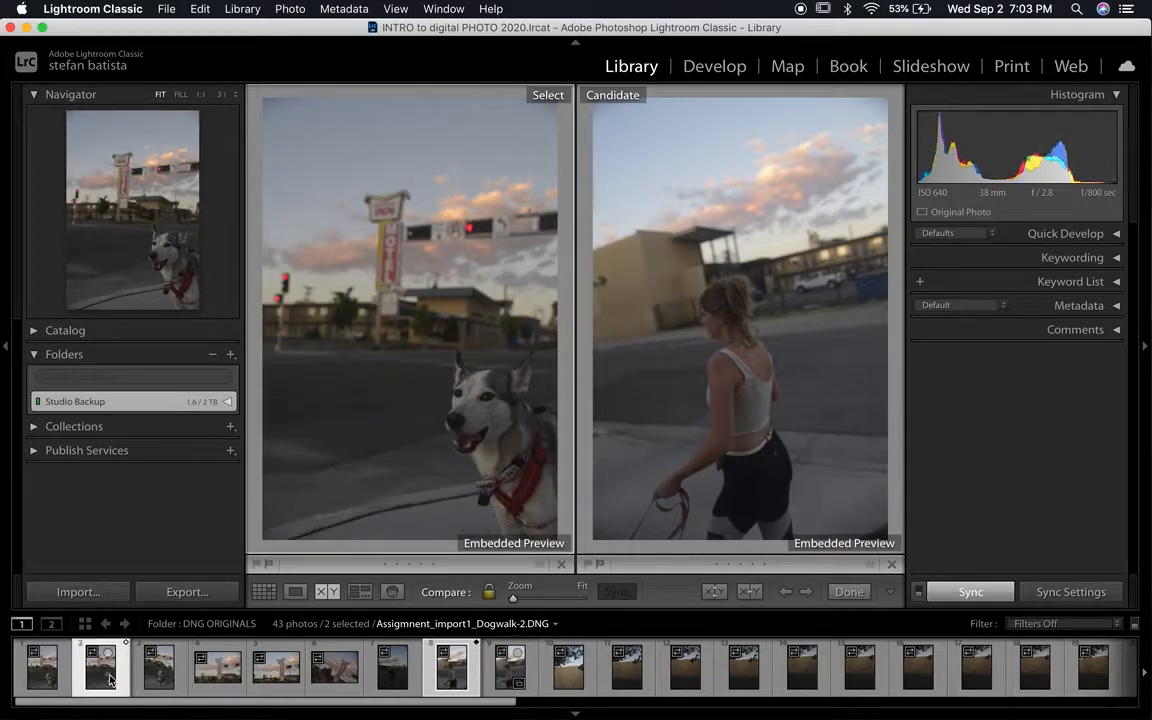
{"action": "left_click", "coordinate": [155, 672], "text": "super"}
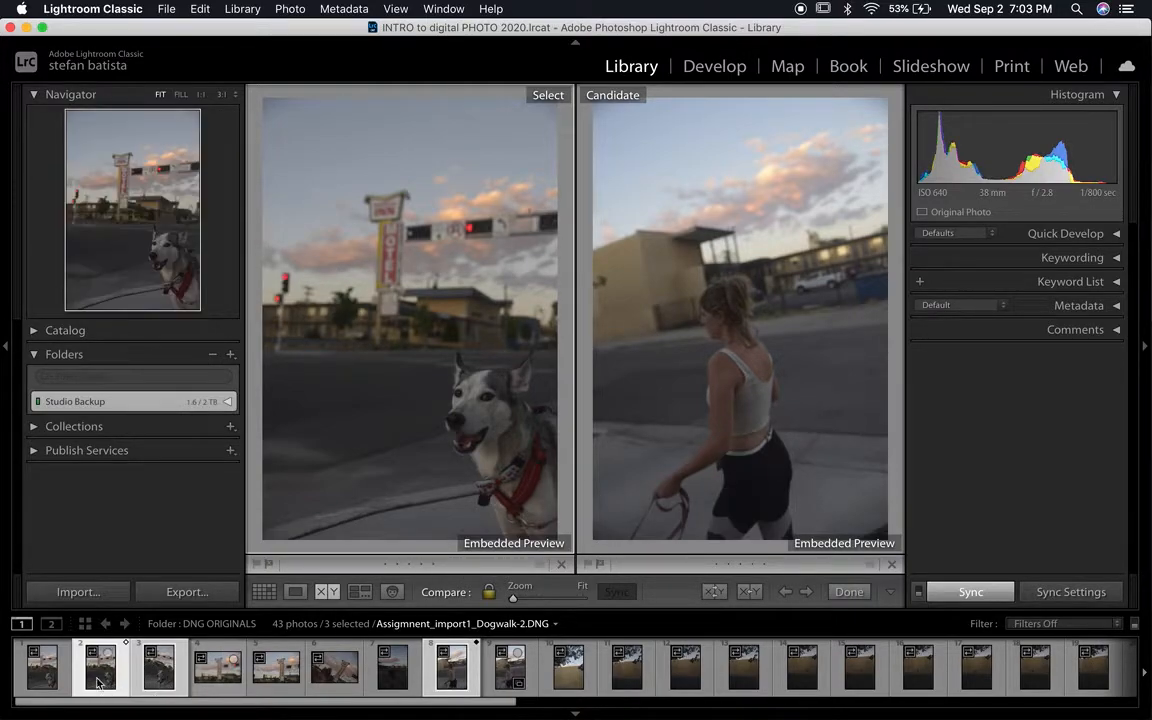
Swap the Select and Candidate photos back and forth in Compare view.
{"action": "left_click", "coordinate": [749, 592]}
{"action": "left_click", "coordinate": [749, 592]}
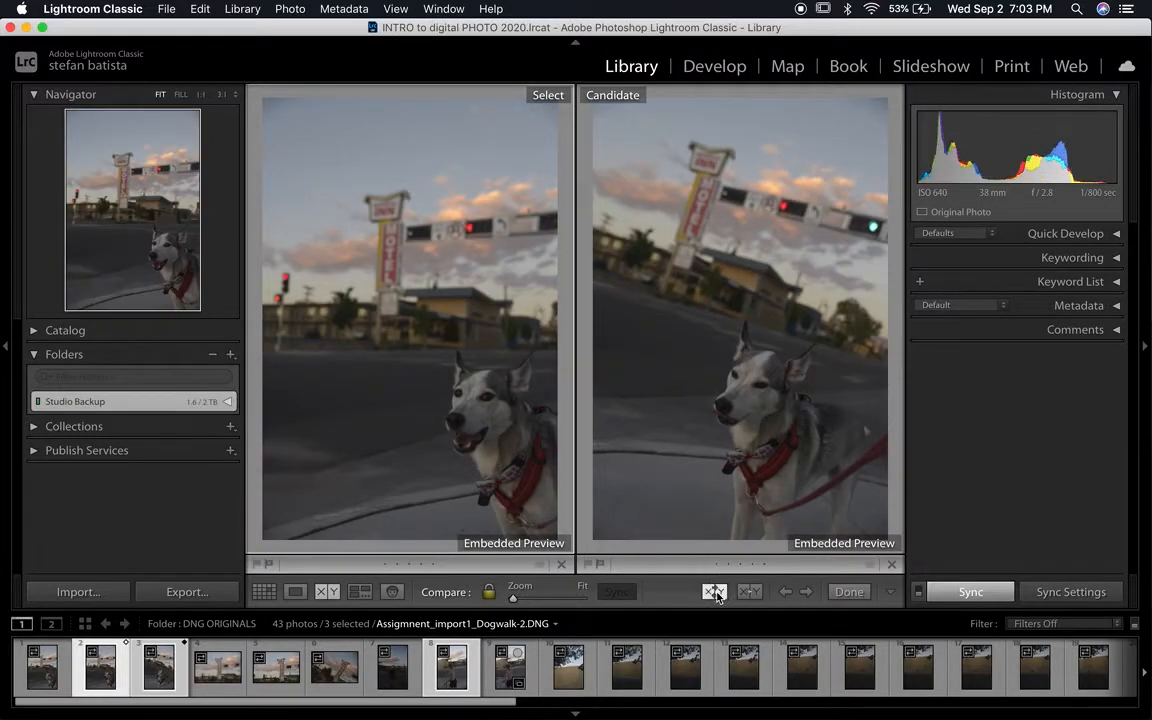
{"action": "left_click", "coordinate": [749, 592]}
{"action": "left_click", "coordinate": [749, 592]}
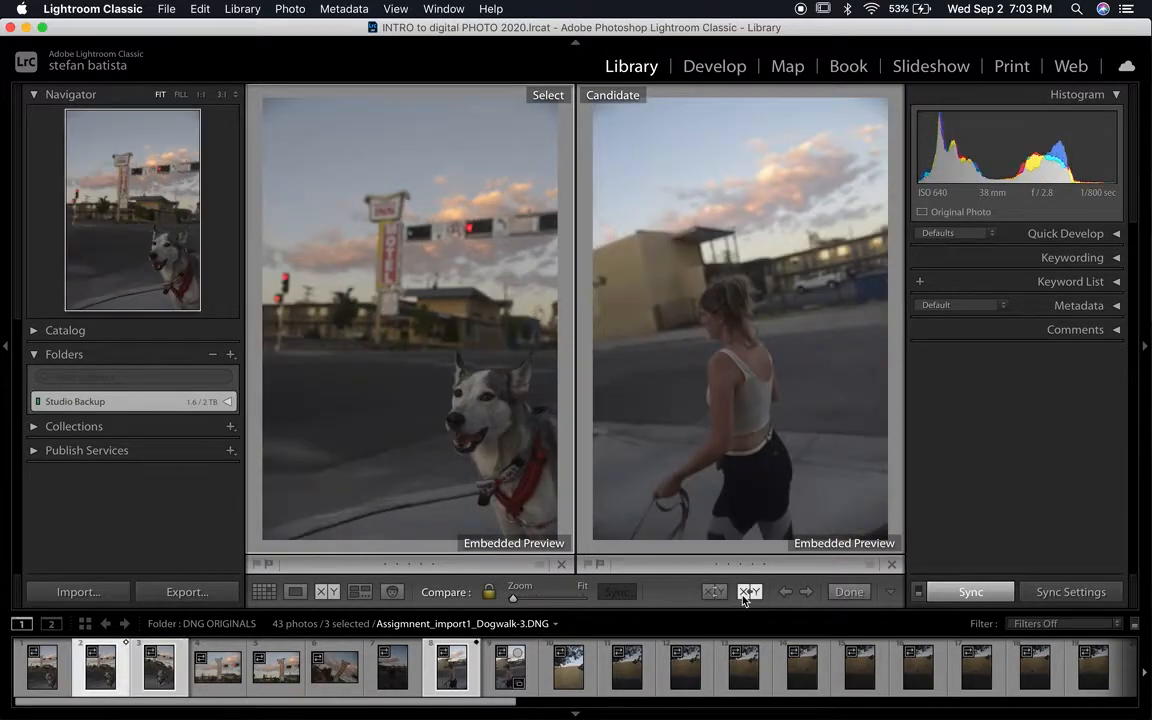
Switch among Grid, Loupe and Compare views of the selected photos, finishing in Grid view.
{"action": "left_click", "coordinate": [264, 592]}
{"action": "left_click", "coordinate": [295, 592]}
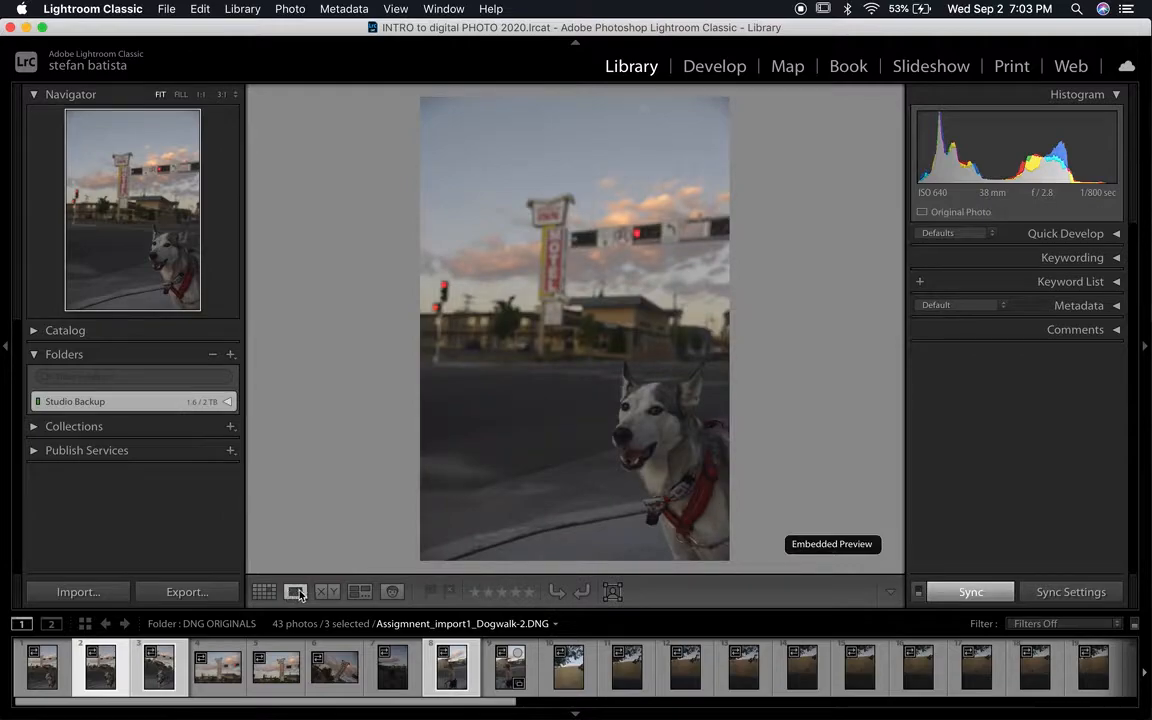
{"action": "left_click", "coordinate": [320, 592]}
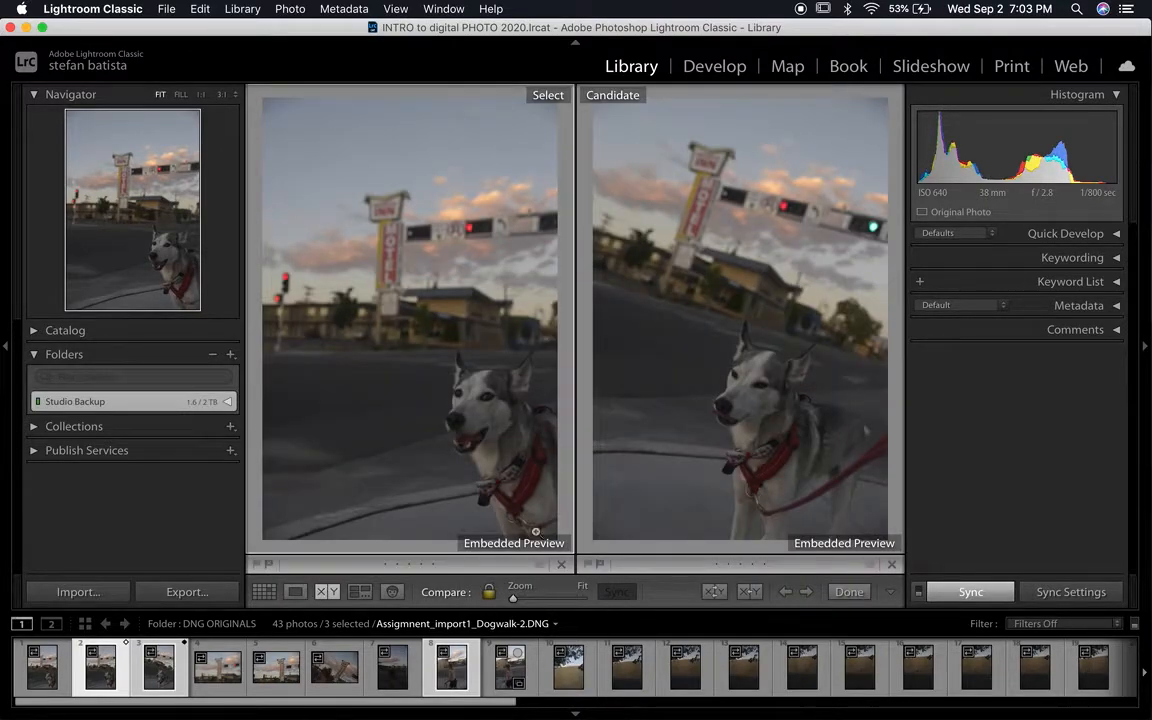
{"action": "left_click", "coordinate": [264, 592]}
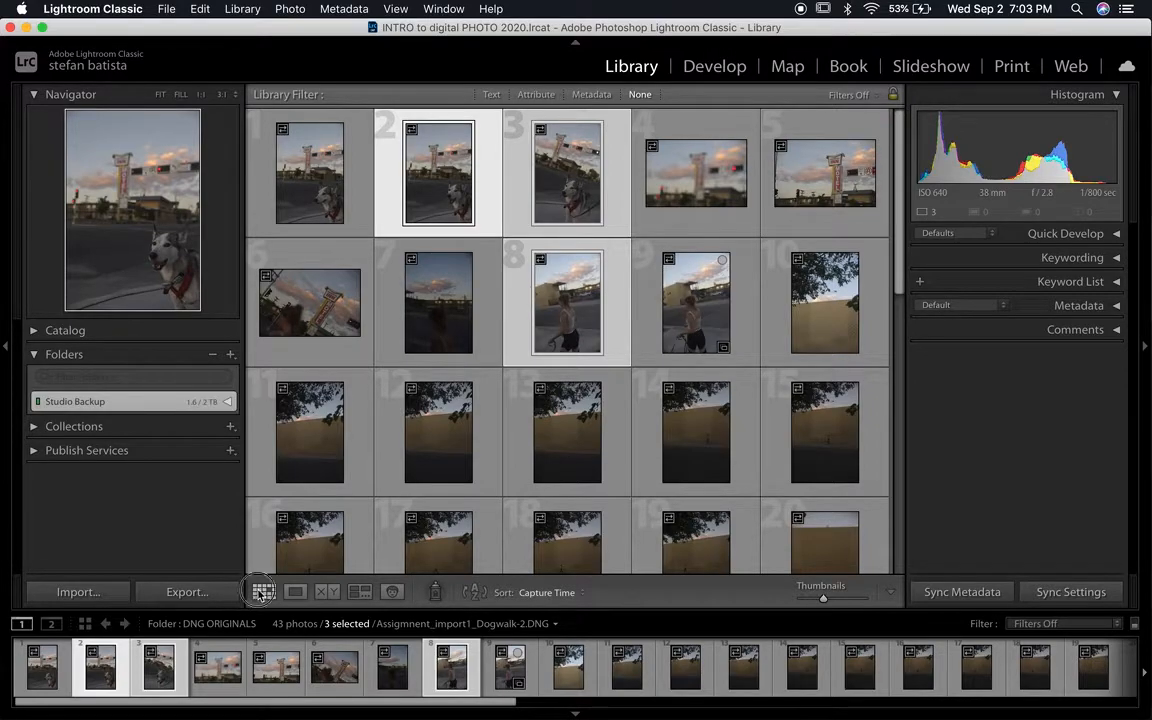
{"action": "left_click", "coordinate": [296, 592]}
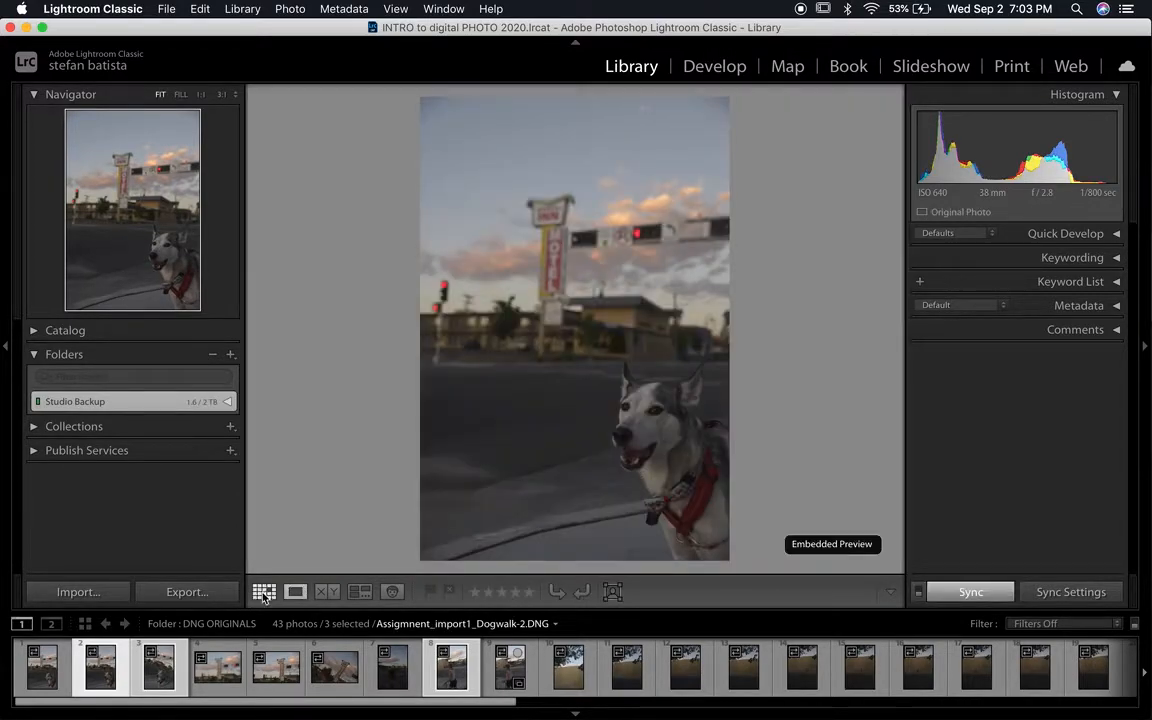
{"action": "left_click", "coordinate": [264, 592]}
{"action": "left_click", "coordinate": [296, 593]}
{"action": "left_click", "coordinate": [264, 592]}
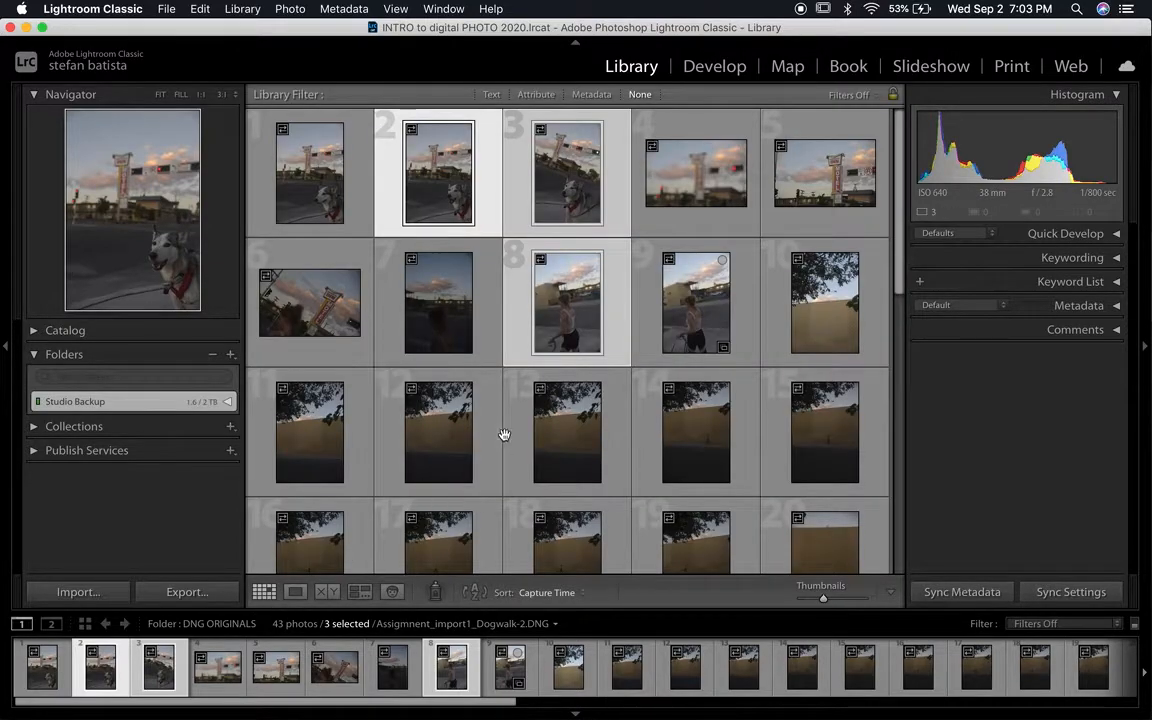
Enlarge the grid thumbnails to three per row and look through the folder's photos.
{"action": "scroll", "coordinate": [640, 411], "scroll_direction": "down", "scroll_amount": 5}
{"action": "scroll", "coordinate": [640, 411], "scroll_direction": "up", "scroll_amount": 5}
{"action": "mouse_move", "coordinate": [823, 601]}
{"action": "left_mouse_down"}
{"action": "mouse_move", "coordinate": [834, 600]}
{"action": "mouse_move", "coordinate": [810, 599]}
{"action": "mouse_move", "coordinate": [857, 607]}
{"action": "mouse_move", "coordinate": [837, 600]}
{"action": "left_mouse_up"}
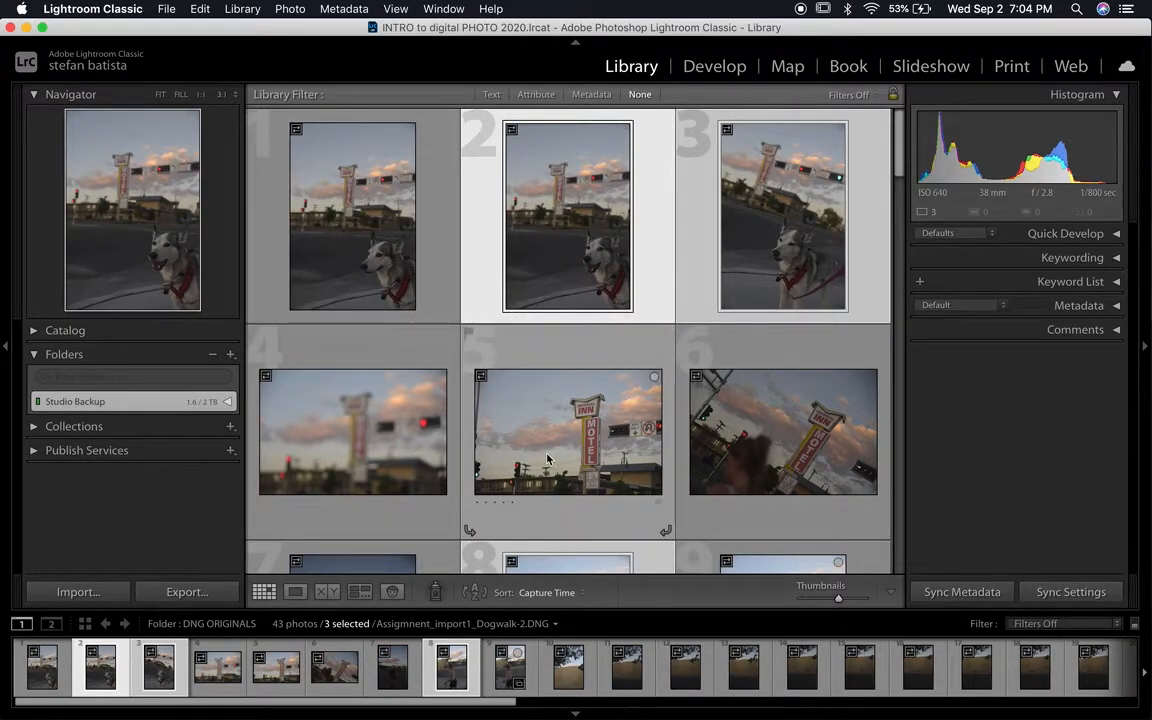
{"action": "scroll", "coordinate": [527, 175], "scroll_direction": "down", "scroll_amount": 10}
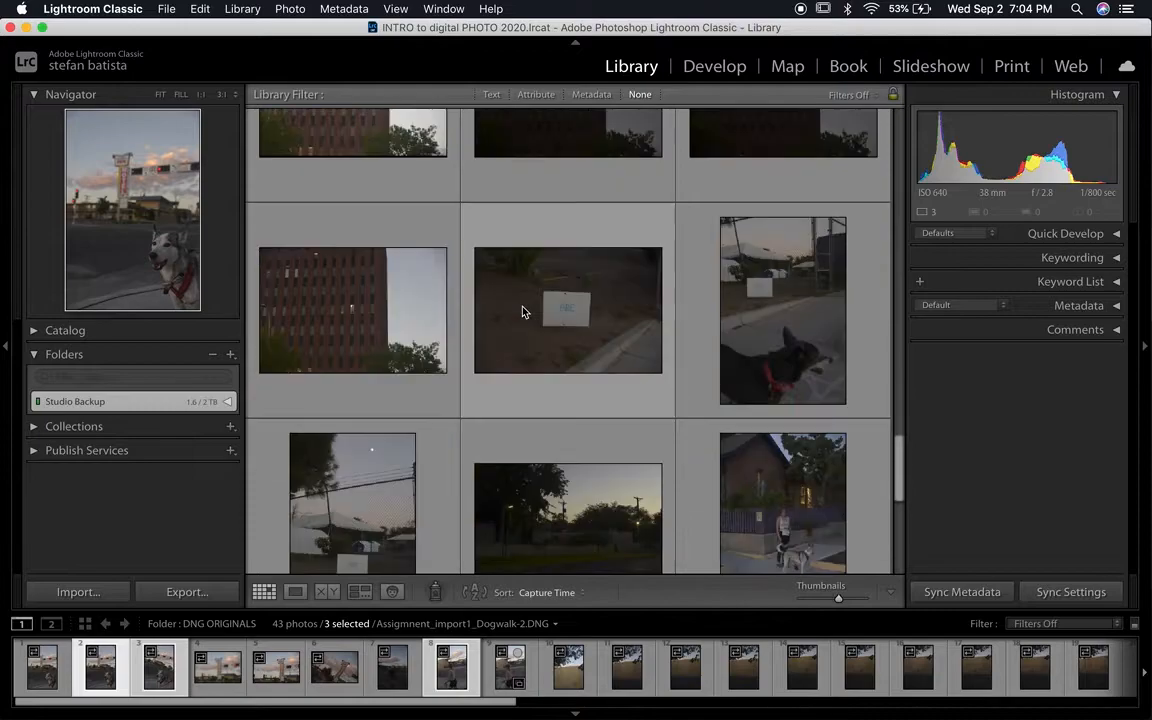
{"action": "scroll", "coordinate": [522, 312], "scroll_direction": "up", "scroll_amount": 10}
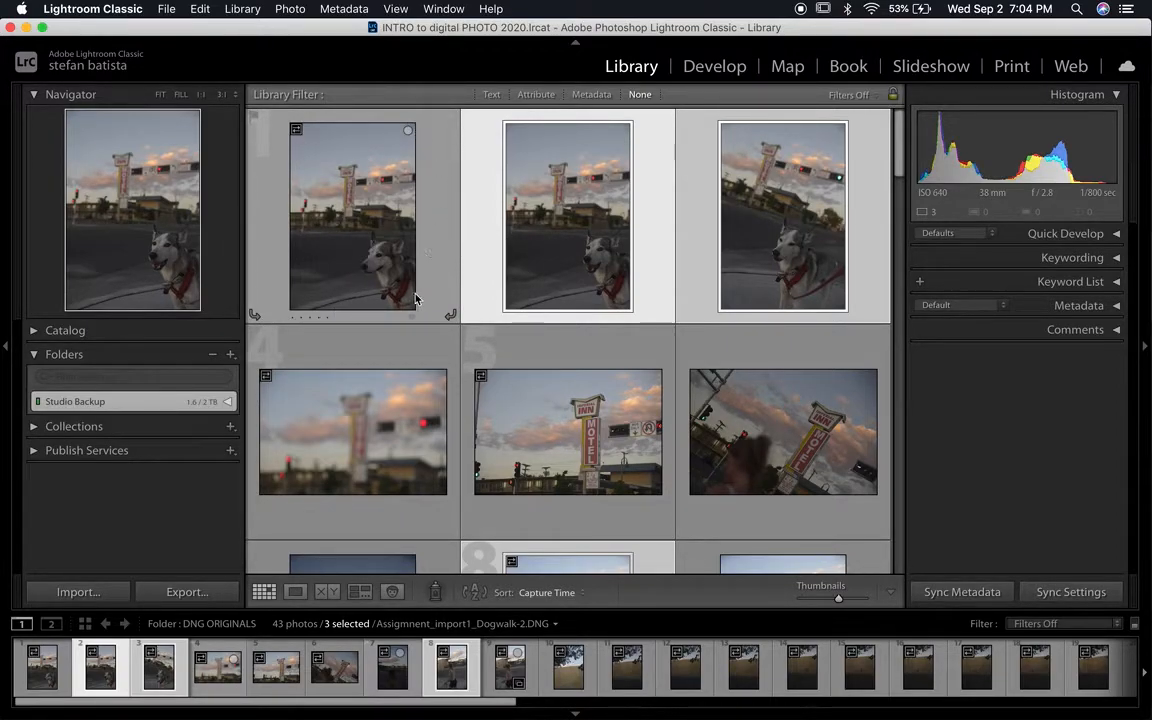
Bring up the standard-sized preview building options from the first photo's embedded preview badge, and cancel without building any.
{"action": "left_click", "coordinate": [296, 131]}
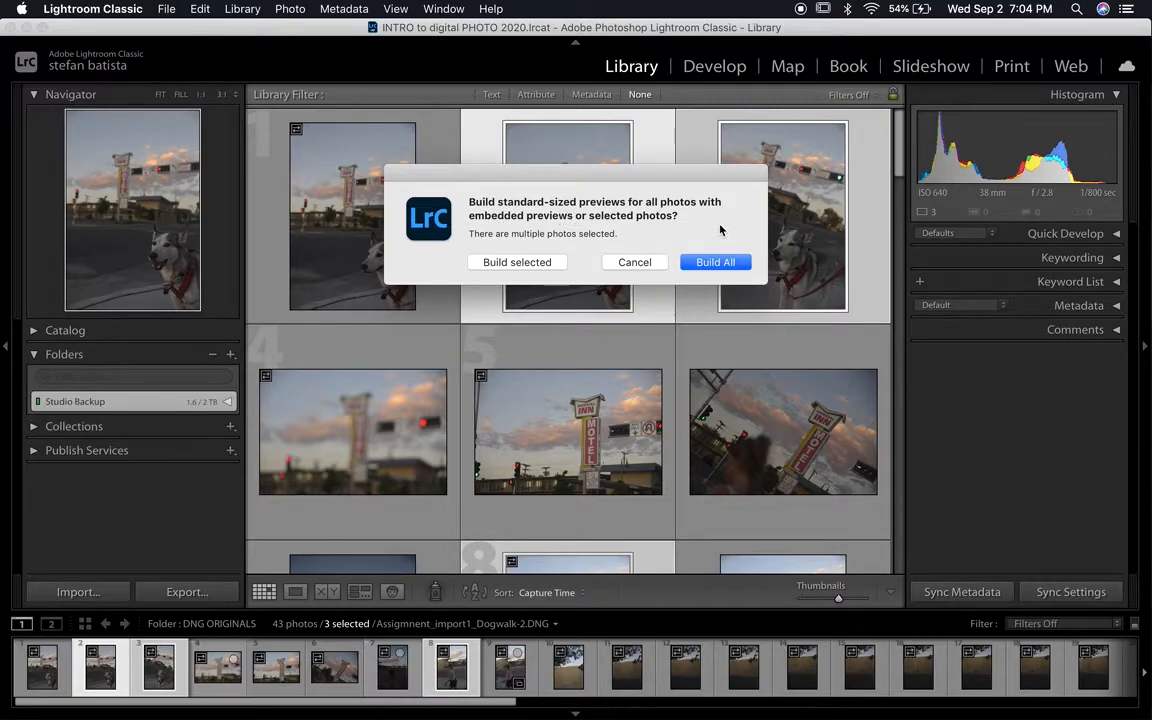
{"action": "left_click", "coordinate": [634, 262]}
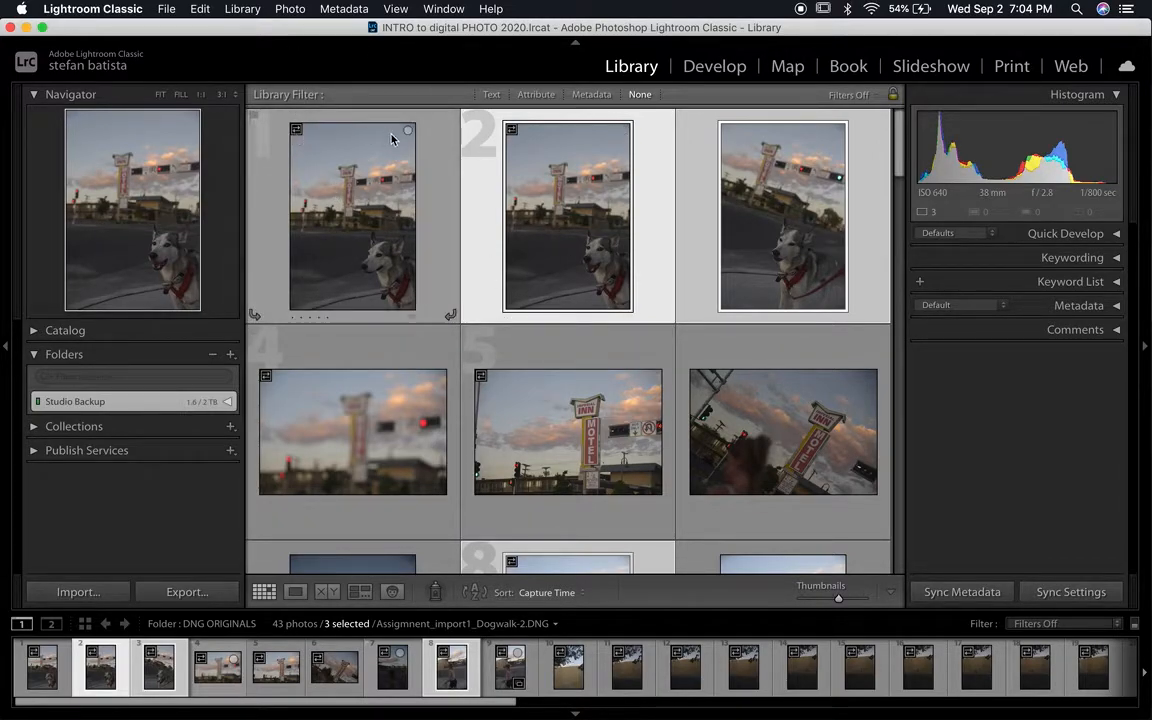
Rotate the first photo in quarter turns counterclockwise and clockwise, finishing in its upright orientation.
{"action": "left_click", "coordinate": [252, 316]}
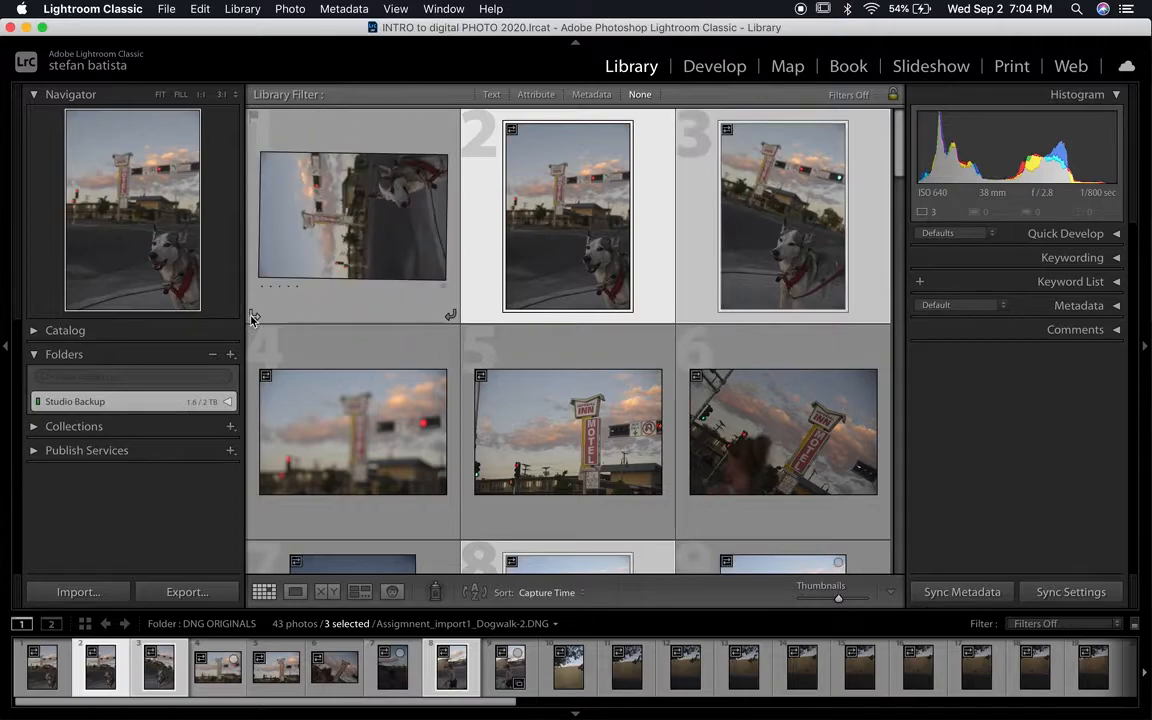
{"action": "left_click", "coordinate": [252, 316]}
{"action": "left_click", "coordinate": [252, 316]}
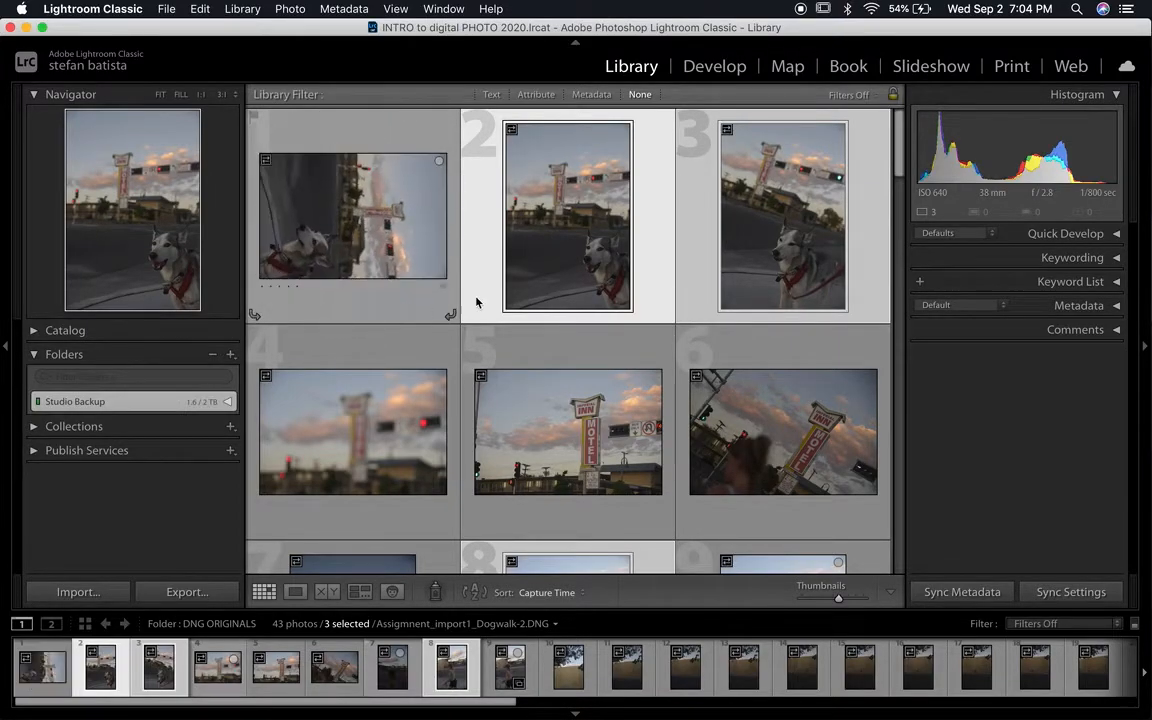
{"action": "left_click", "coordinate": [451, 316]}
{"action": "left_click", "coordinate": [451, 316]}
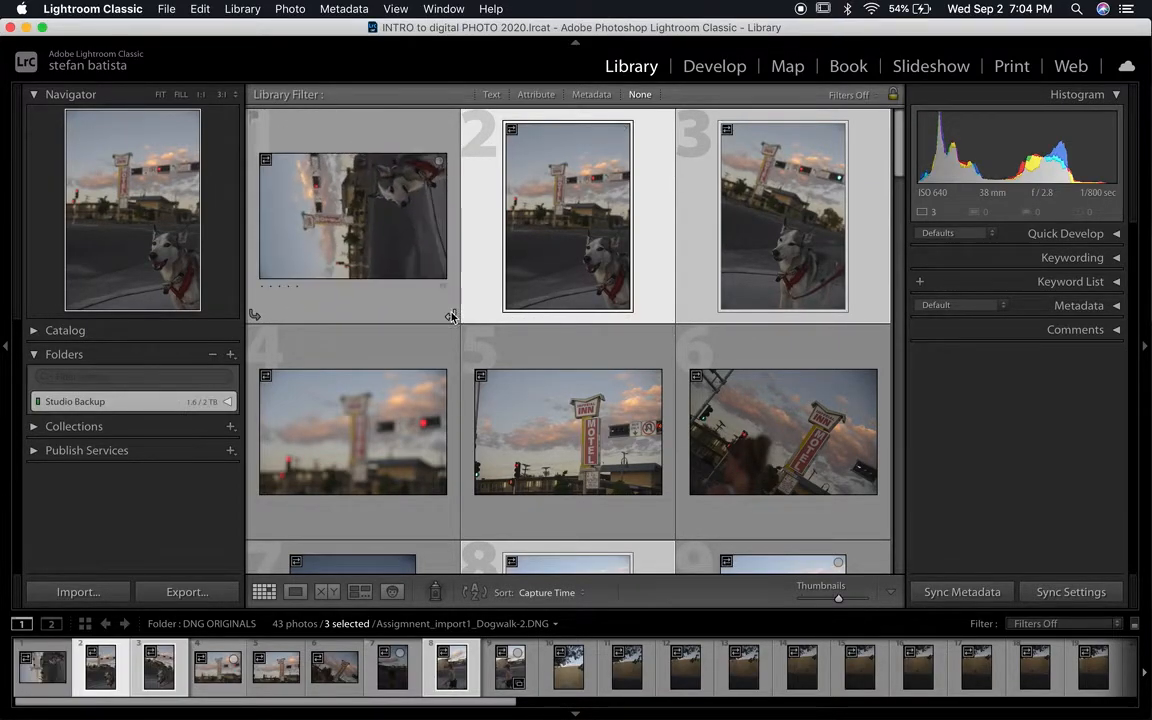
{"action": "left_click", "coordinate": [451, 316]}
{"action": "left_click", "coordinate": [252, 316]}
{"action": "left_click", "coordinate": [252, 315]}
{"action": "left_click", "coordinate": [252, 315]}
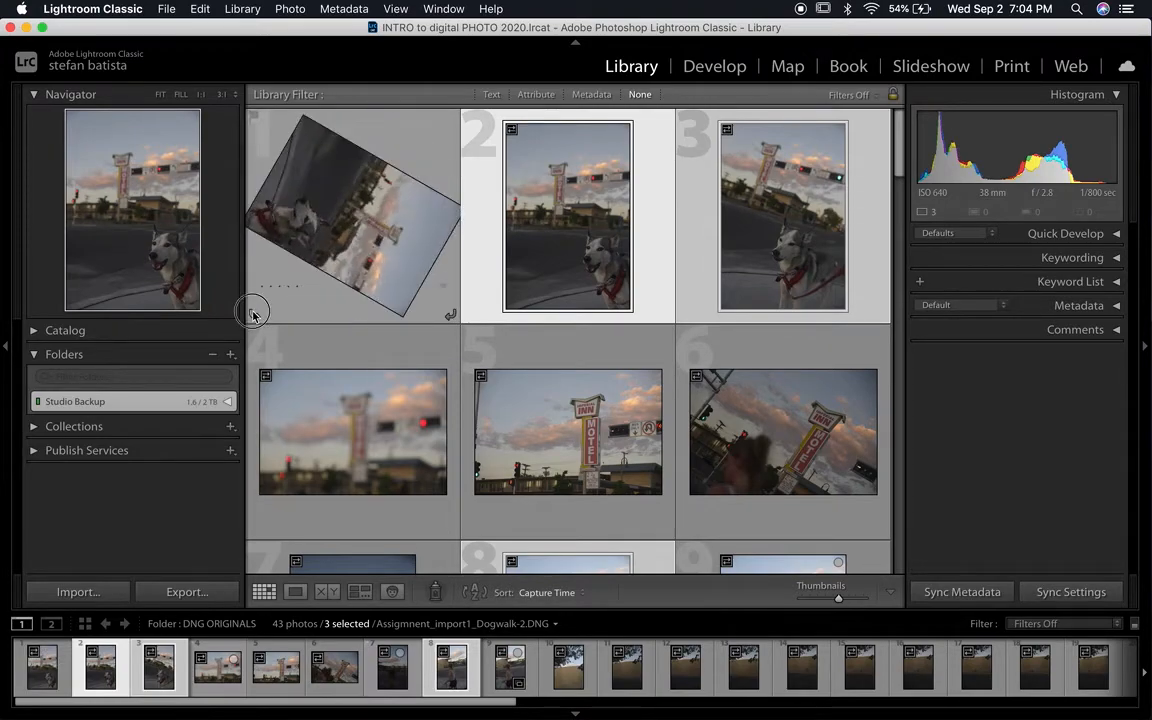
{"action": "left_click", "coordinate": [252, 315]}
{"action": "left_click", "coordinate": [252, 315]}
{"action": "left_click", "coordinate": [451, 316]}
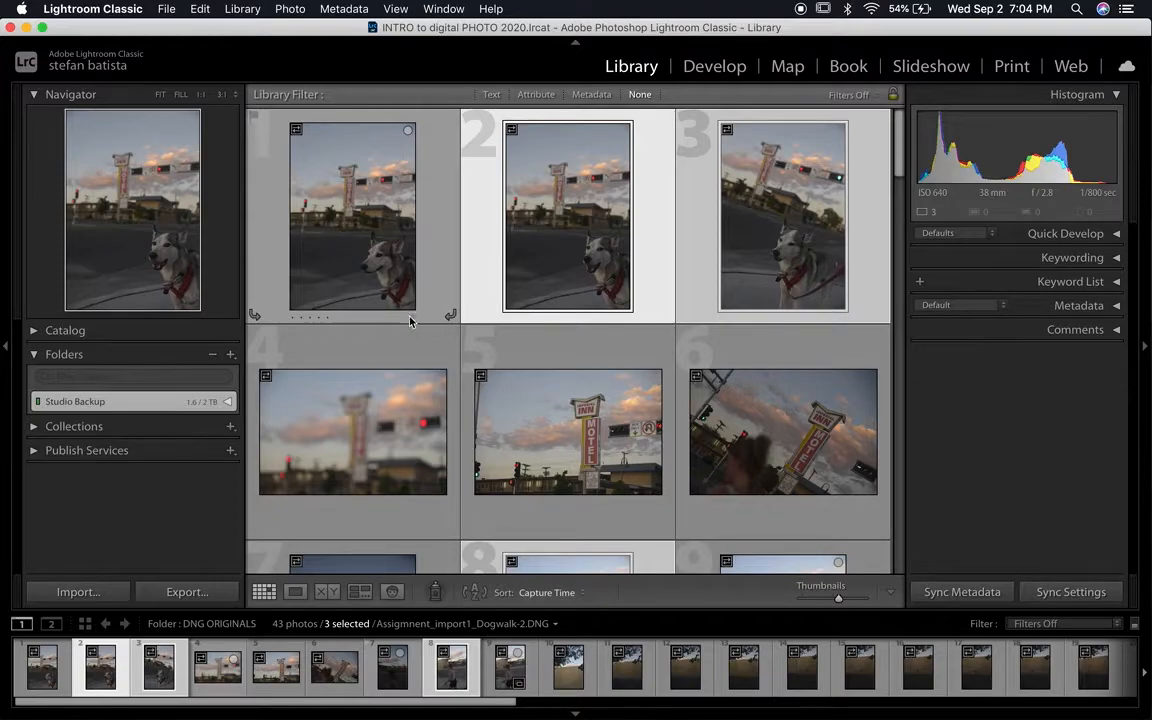
Bring up the colour label choices for the first photo and dismiss them without assigning a label.
{"action": "left_click", "coordinate": [411, 319]}
{"action": "left_click", "coordinate": [370, 322]}
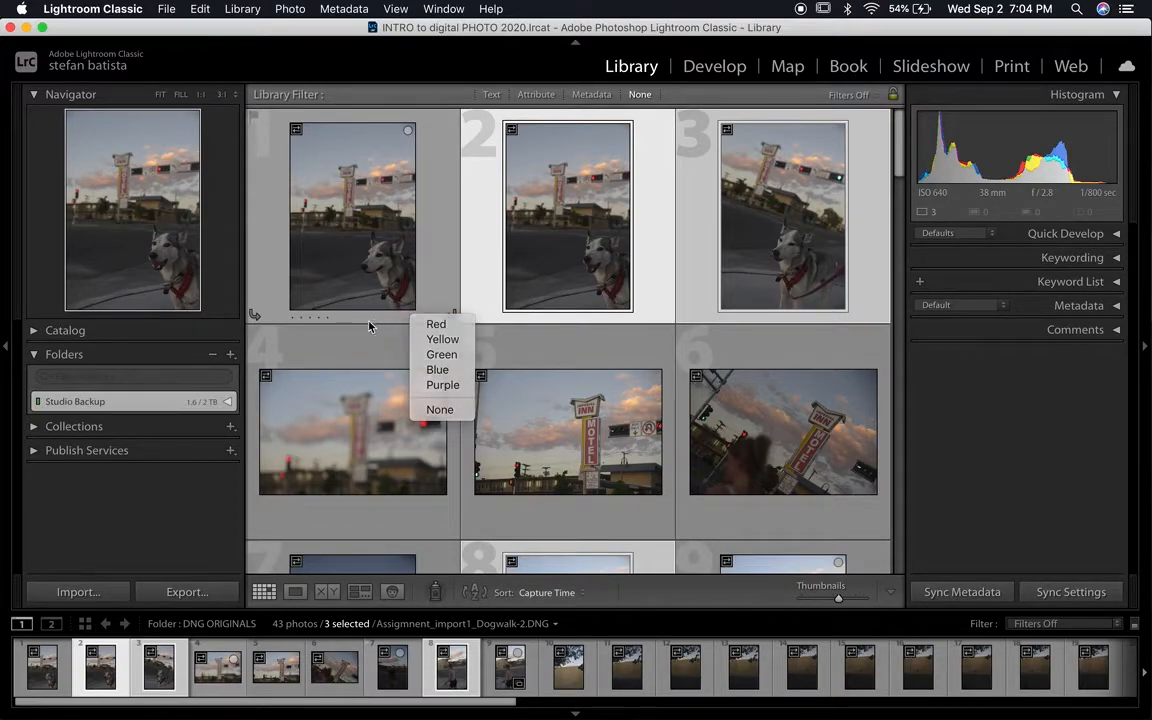
{"action": "left_click", "coordinate": [415, 321]}
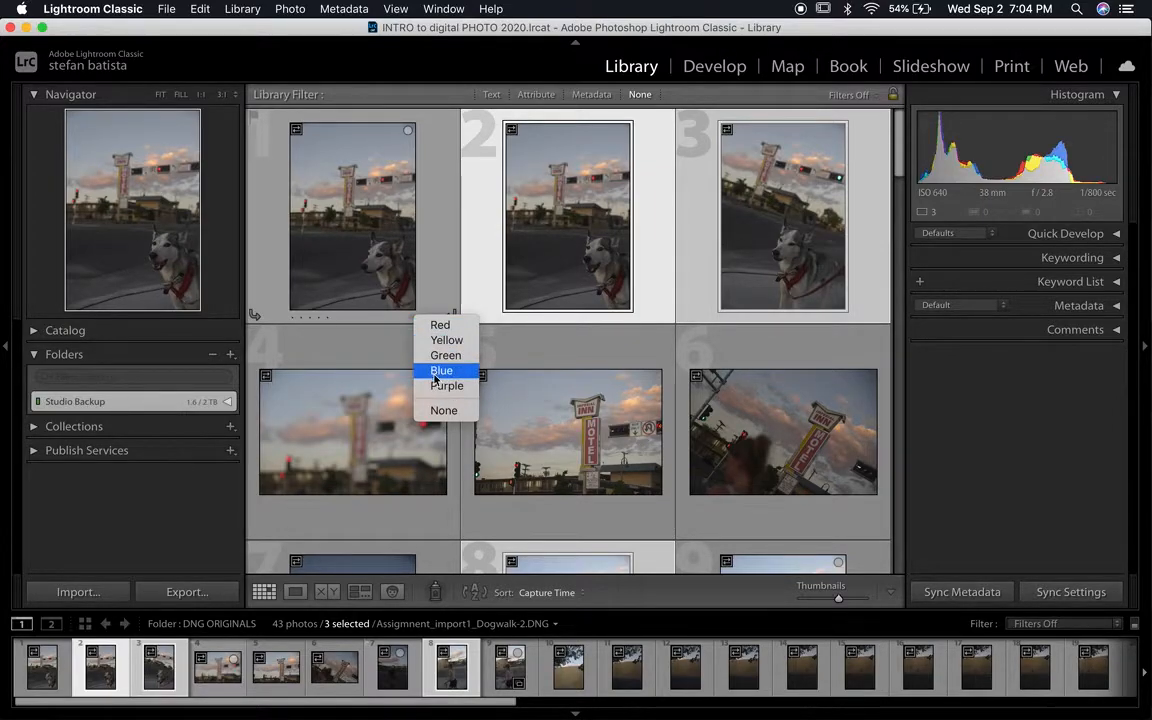
{"action": "left_click", "coordinate": [449, 273]}
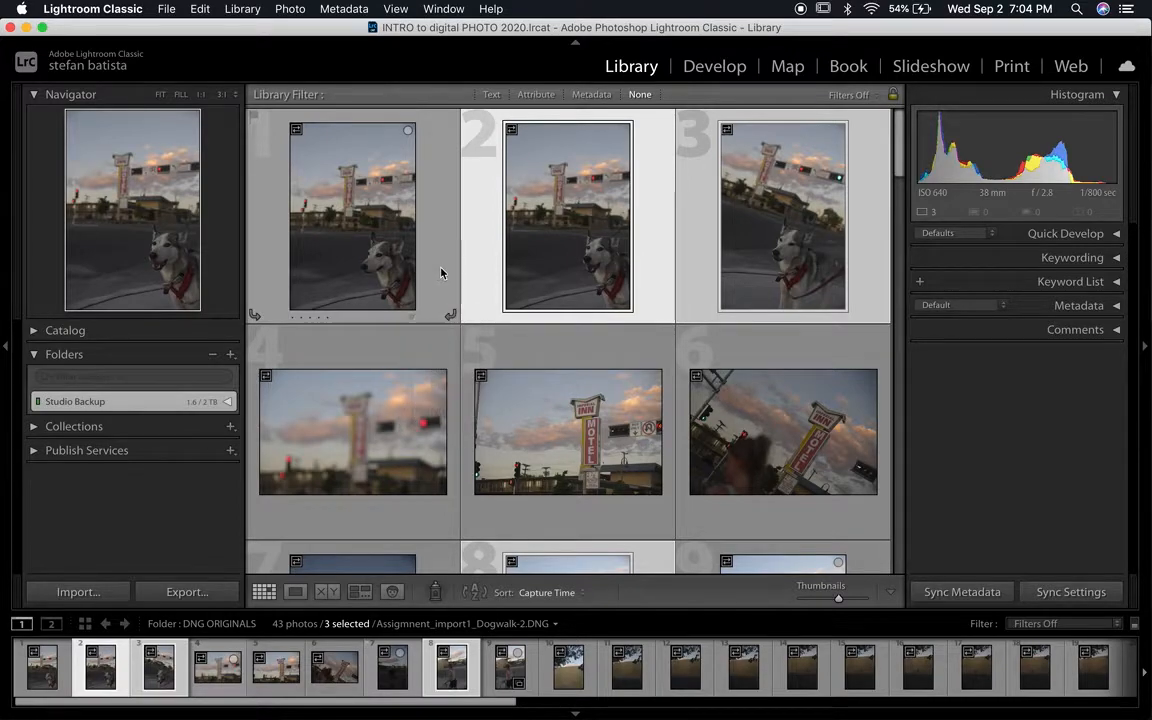
Rate the first photo five stars and lower its rating to one star.
{"action": "left_click", "coordinate": [308, 318]}
{"action": "left_click", "coordinate": [326, 318]}
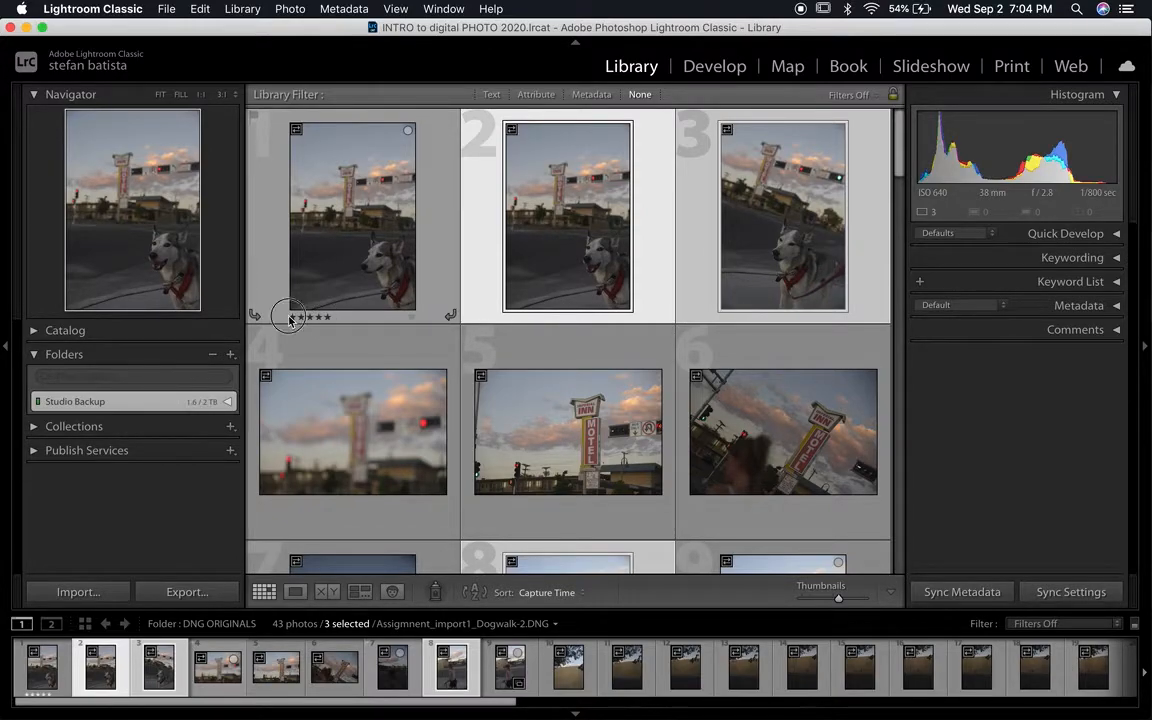
{"action": "left_click", "coordinate": [291, 318]}
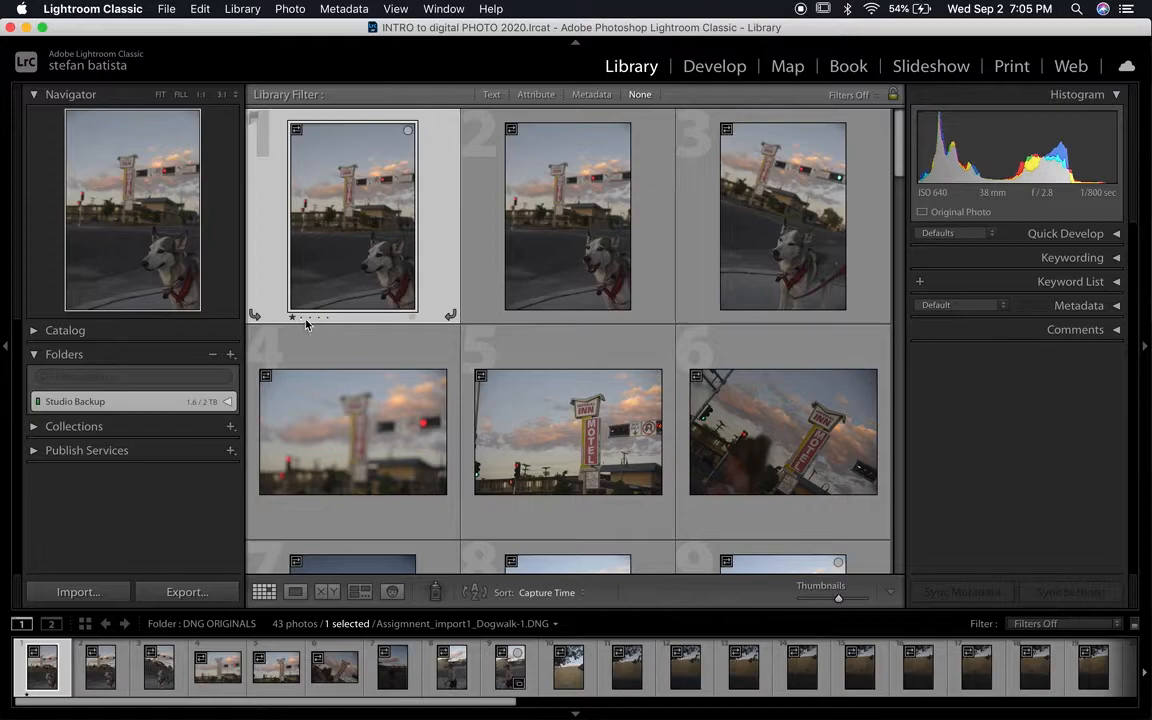
{"action": "left_click", "coordinate": [300, 318]}
Step the selection forward through the grid from the first photo to the twelfth.
{"action": "key", "text": "Right"}
{"action": "key", "text": "Right"}
{"action": "key", "text": "Right"}
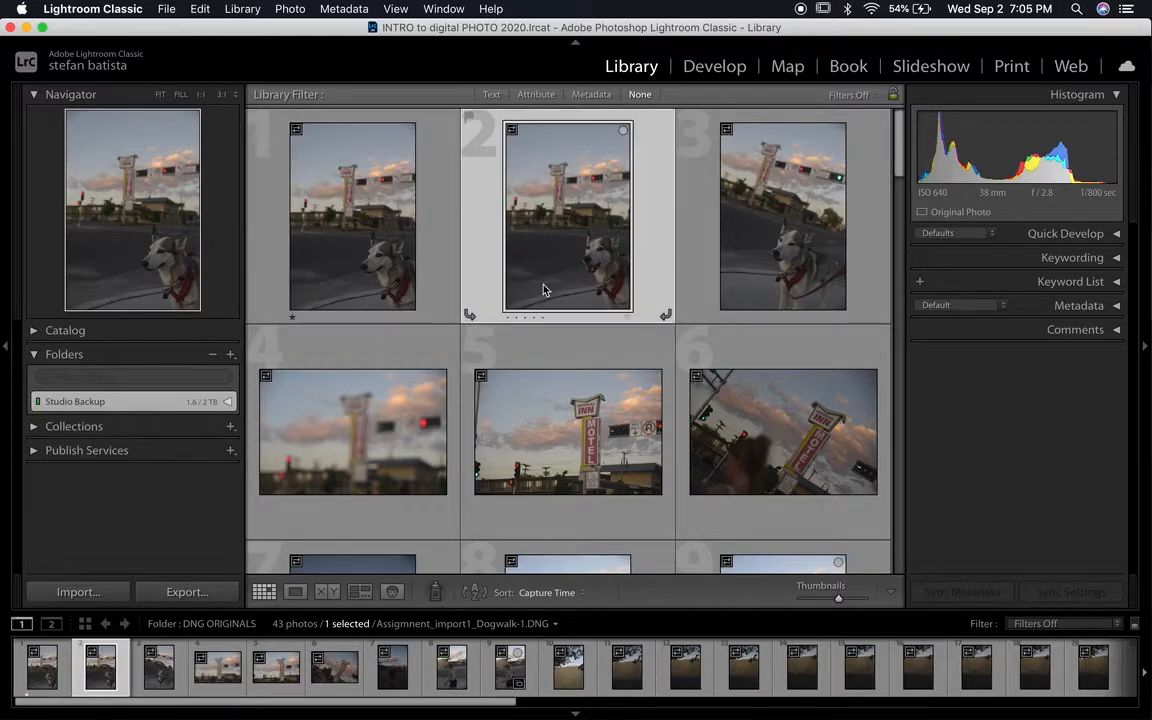
{"action": "key", "text": "Right"}
{"action": "key", "text": "Right"}
{"action": "key", "text": "Right"}
{"action": "key", "text": "Right"}
{"action": "key", "text": "Right"}
{"action": "key", "text": "Right"}
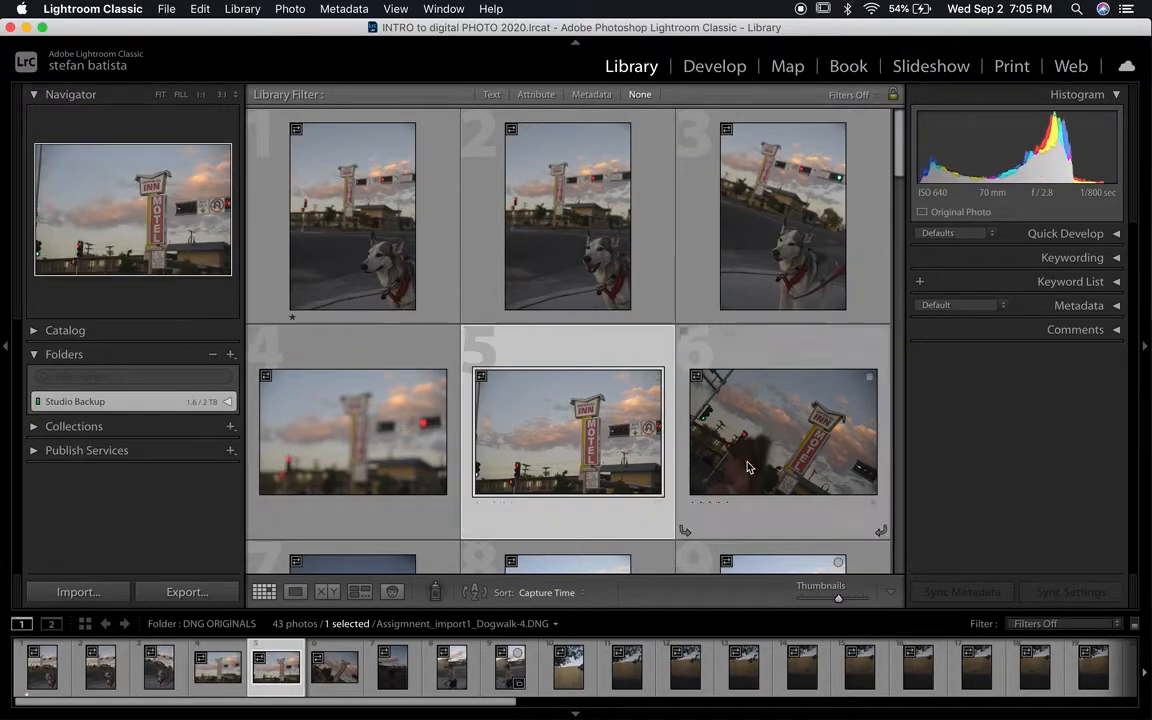
{"action": "key", "text": "Right"}
{"action": "key", "text": "Right"}
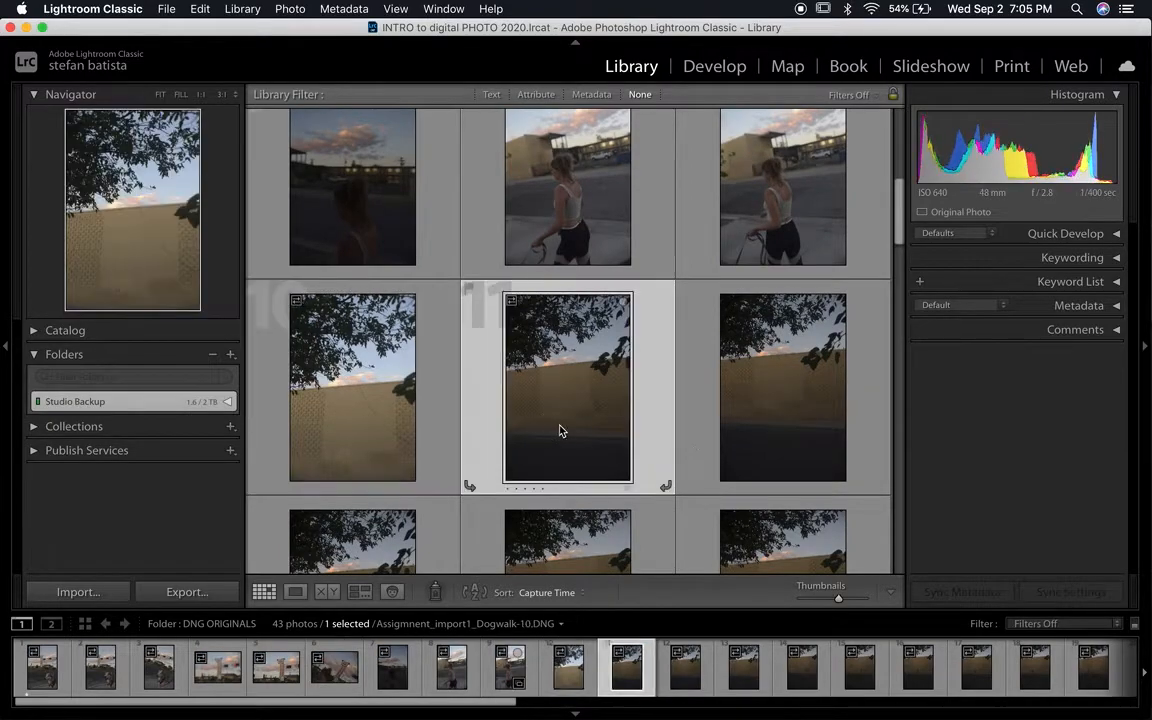
Raise the first photo's rating to two and four stars, and clear the rating.
{"action": "scroll", "coordinate": [743, 434], "scroll_direction": "up", "scroll_amount": 5}
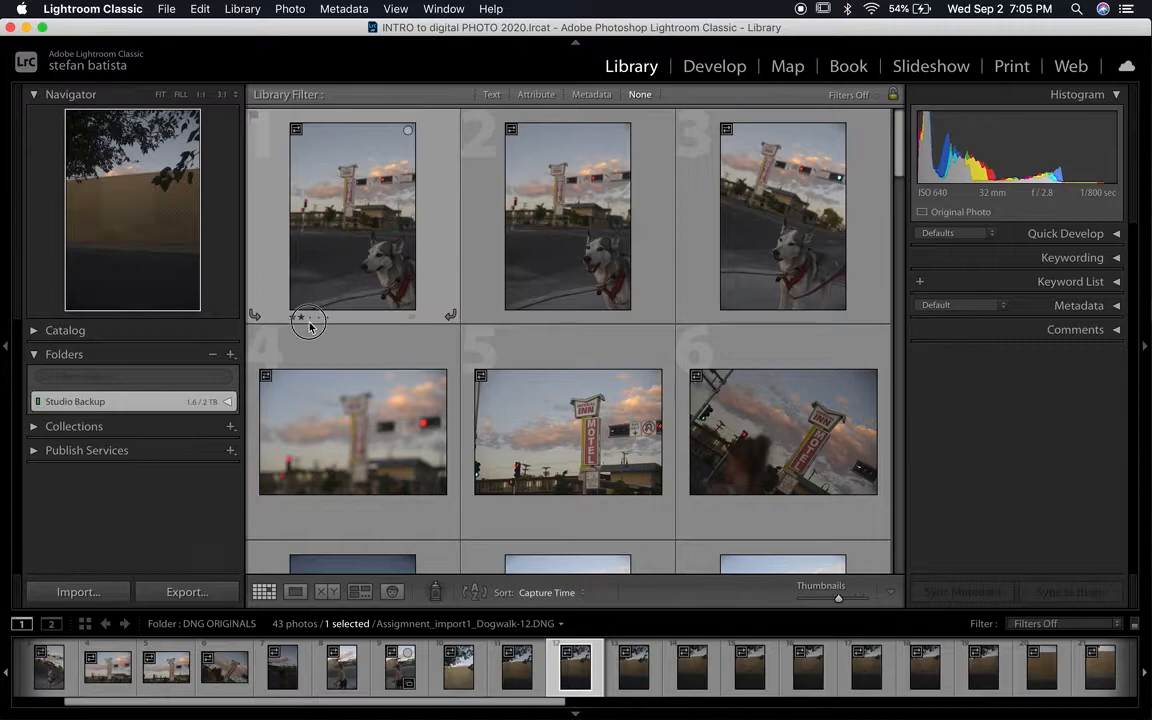
{"action": "left_click", "coordinate": [302, 318]}
{"action": "left_click", "coordinate": [319, 318]}
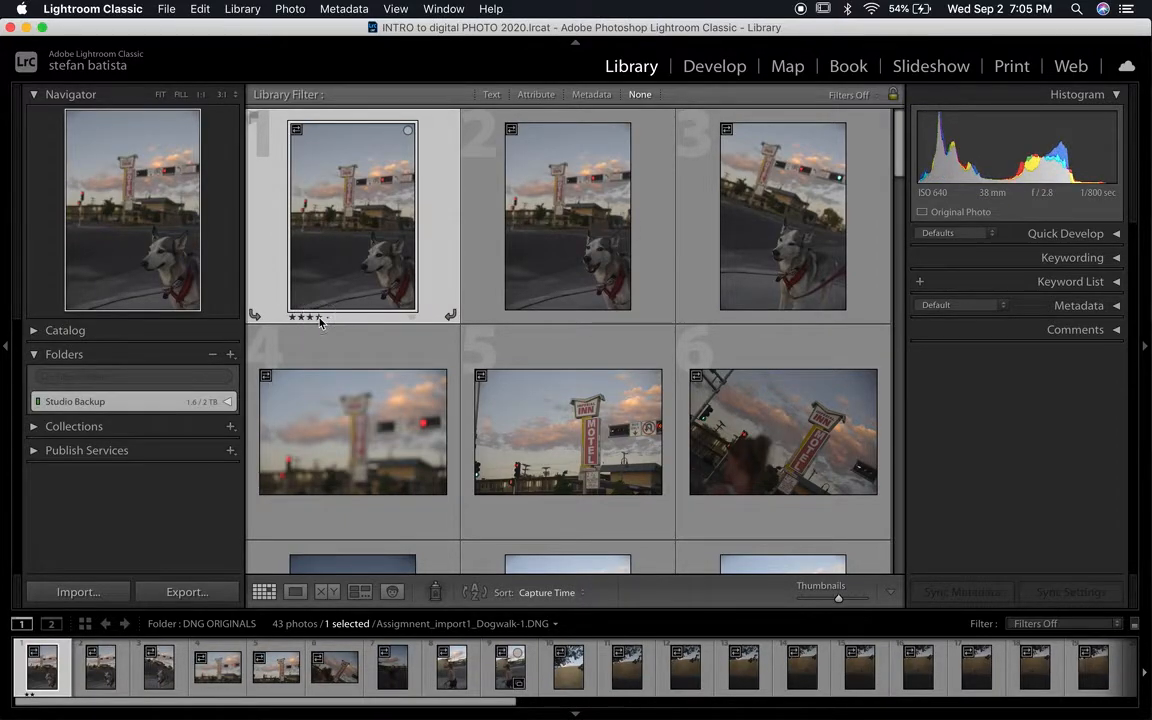
{"action": "left_click", "coordinate": [292, 319]}
Toggle the Red label on and off for the fifth photo, and try other colour labels, ending with Blue.
{"action": "left_click", "coordinate": [535, 255]}
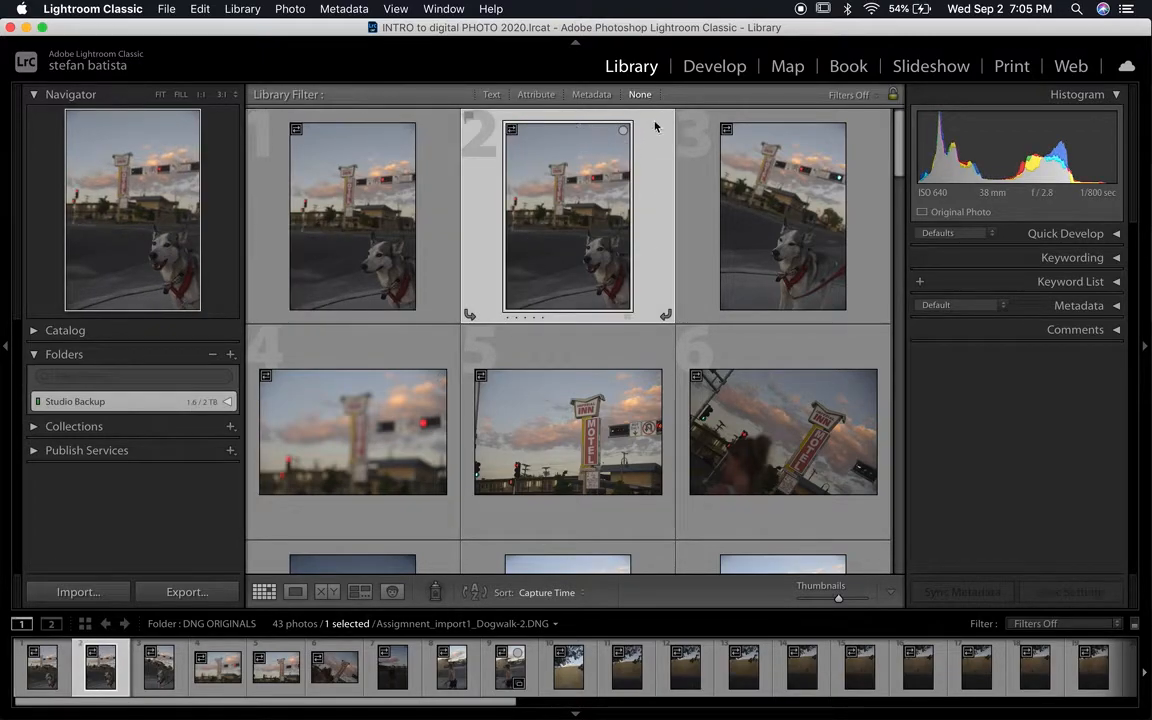
{"action": "left_click", "coordinate": [352, 244]}
{"action": "left_click", "coordinate": [513, 473]}
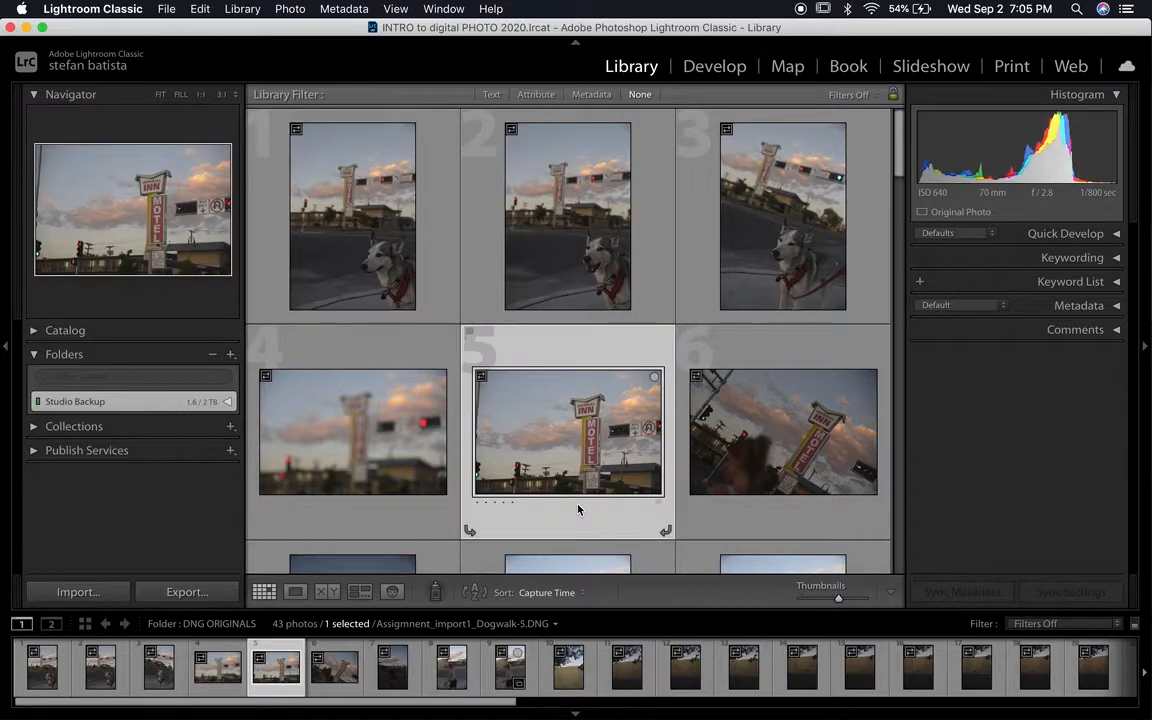
{"action": "key", "text": "6"}
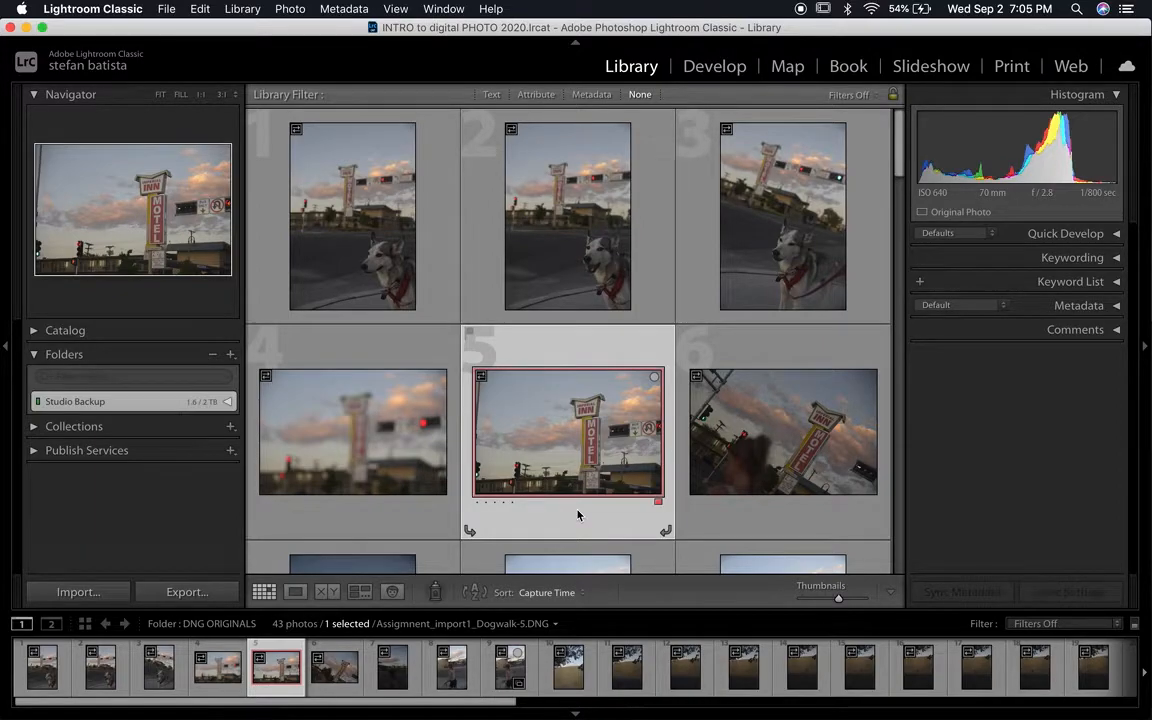
{"action": "key", "text": "6"}
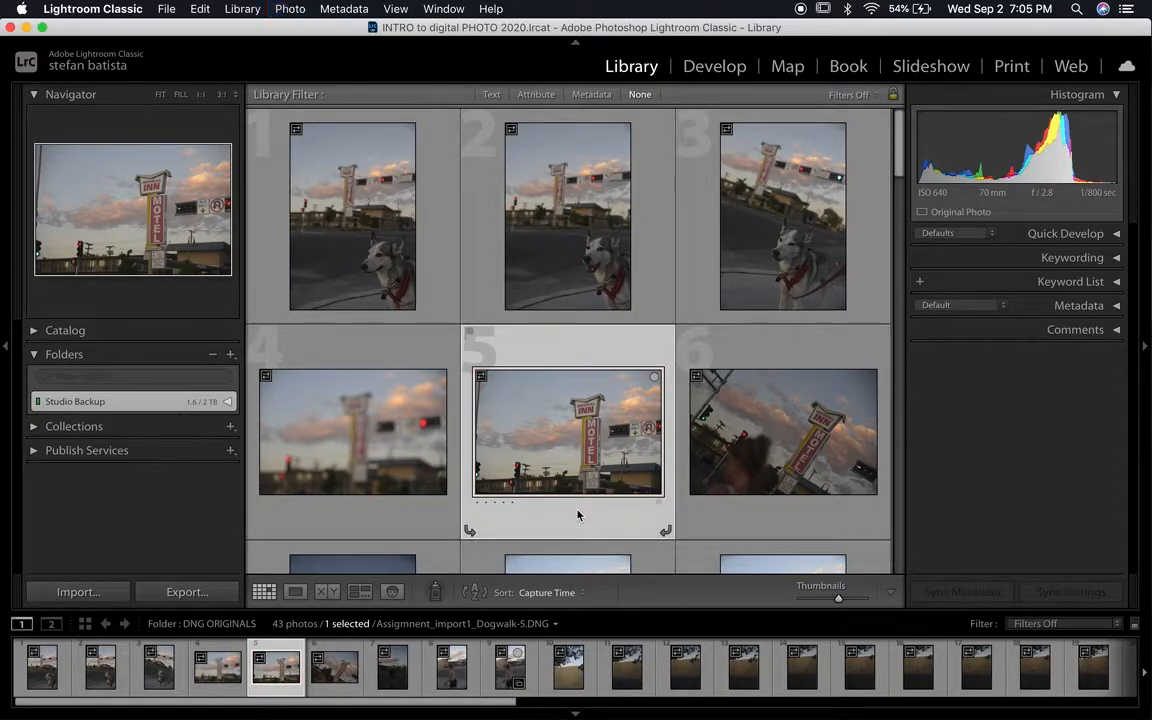
{"action": "key", "text": "7"}
{"action": "key", "text": "8"}
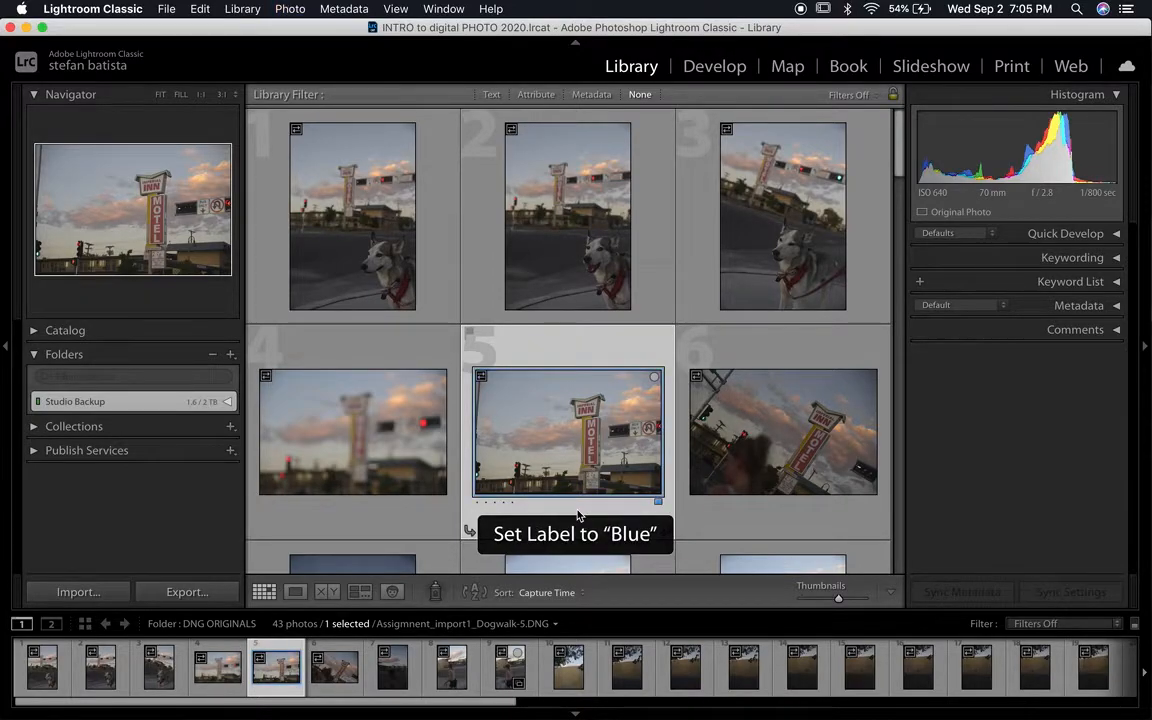
Rate the fifth photo from one up to five stars in turn, and reset its rating to none.
{"action": "key", "text": "0"}
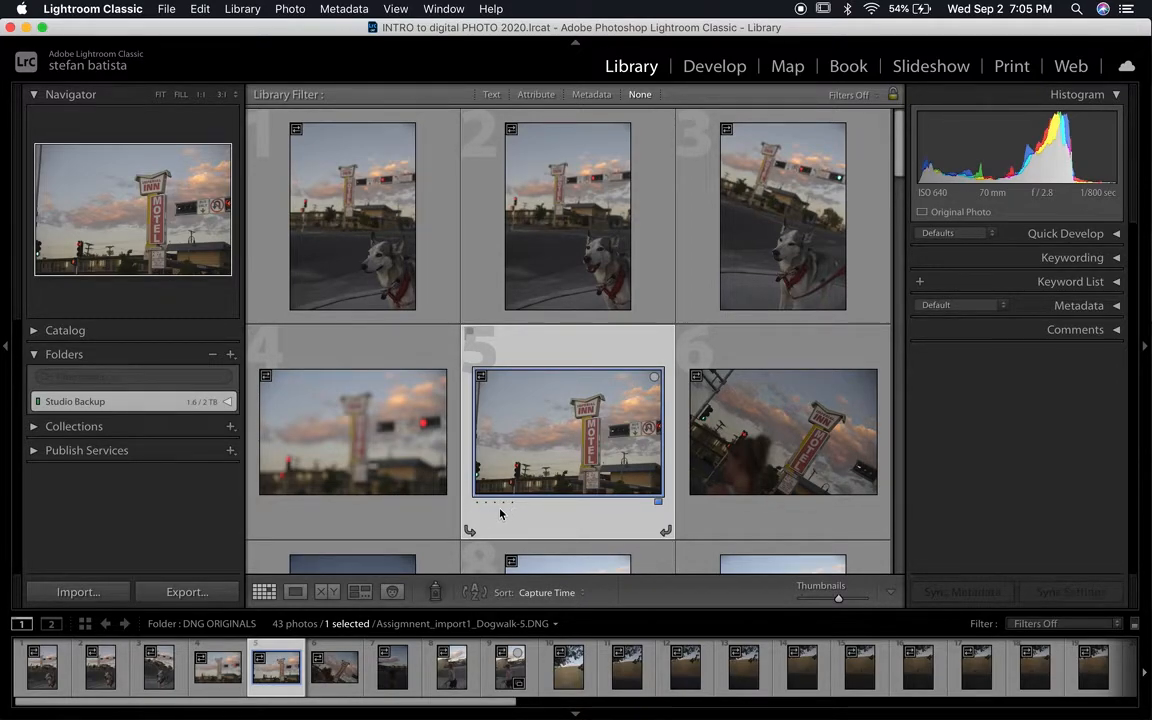
{"action": "key", "text": "1"}
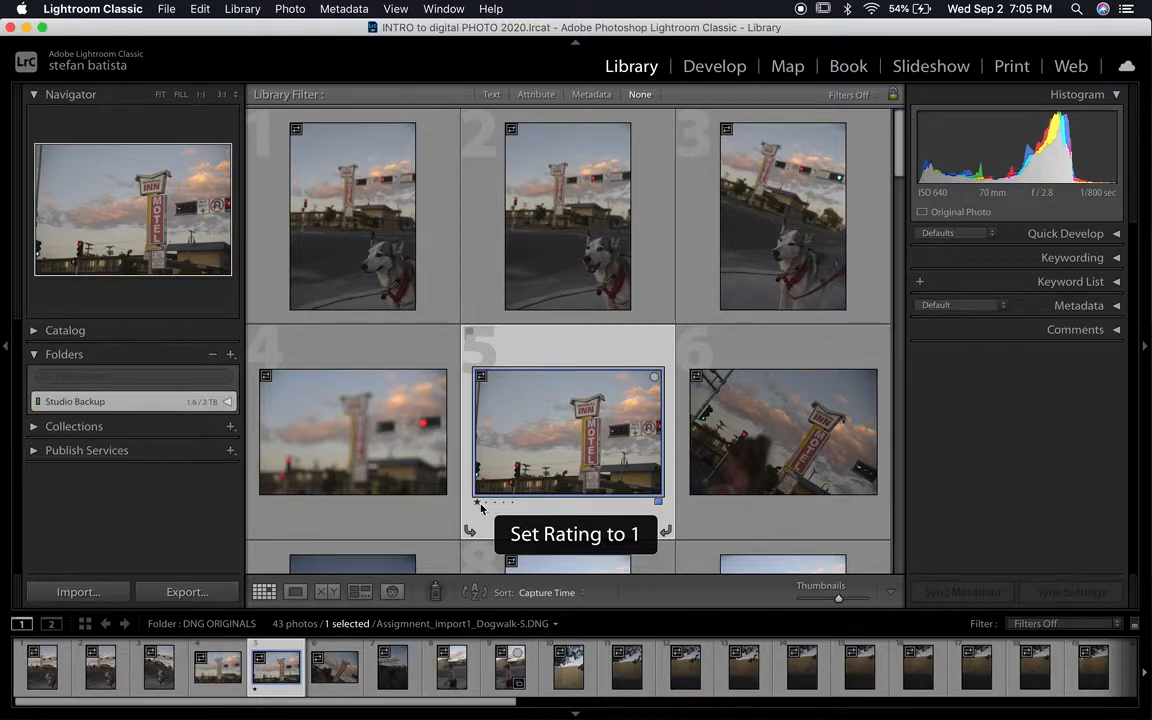
{"action": "key", "text": "2"}
{"action": "key", "text": "3"}
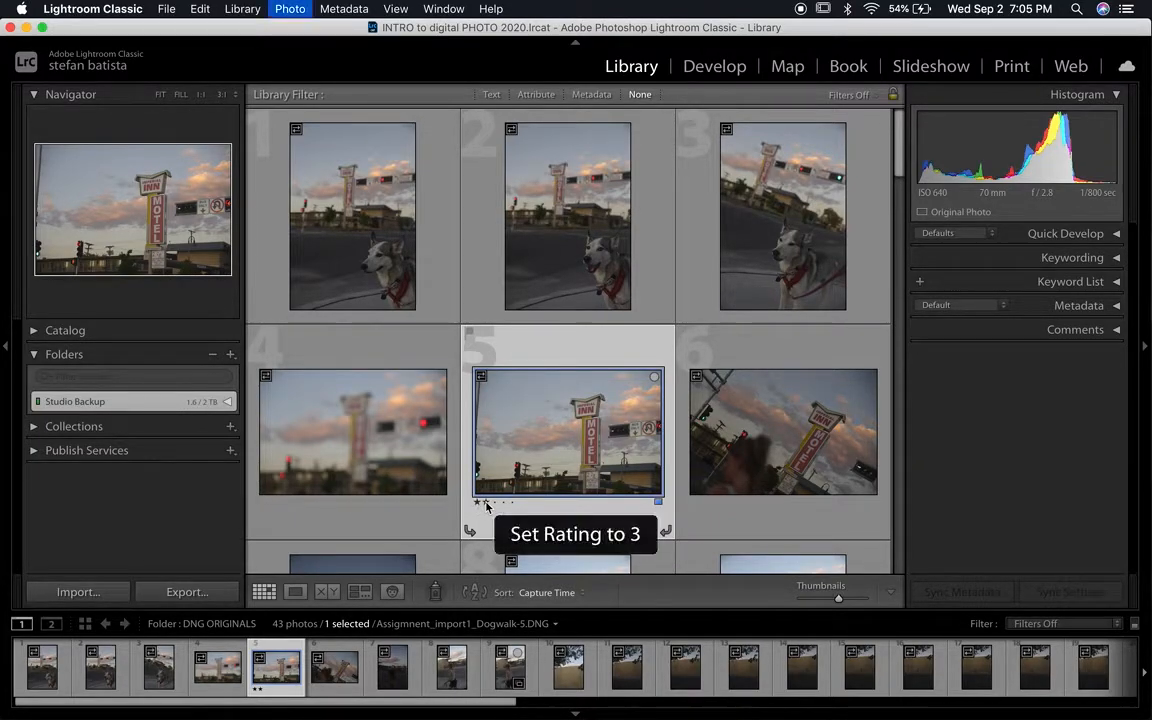
{"action": "key", "text": "4"}
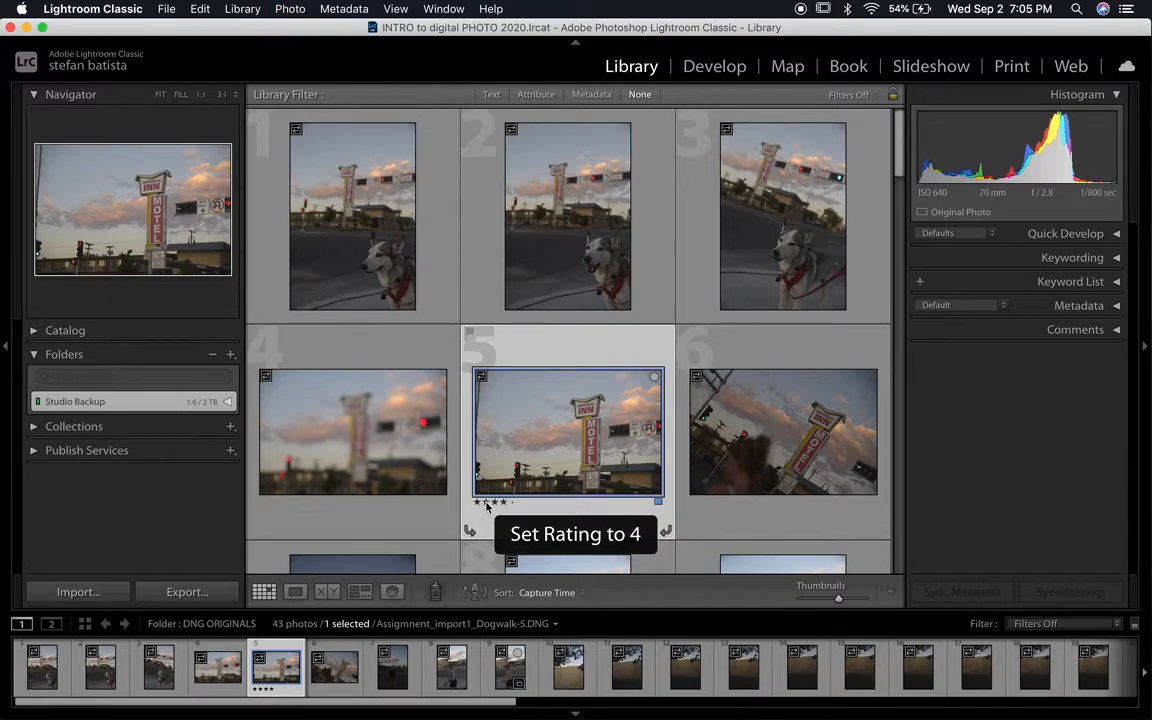
{"action": "key", "text": "5"}
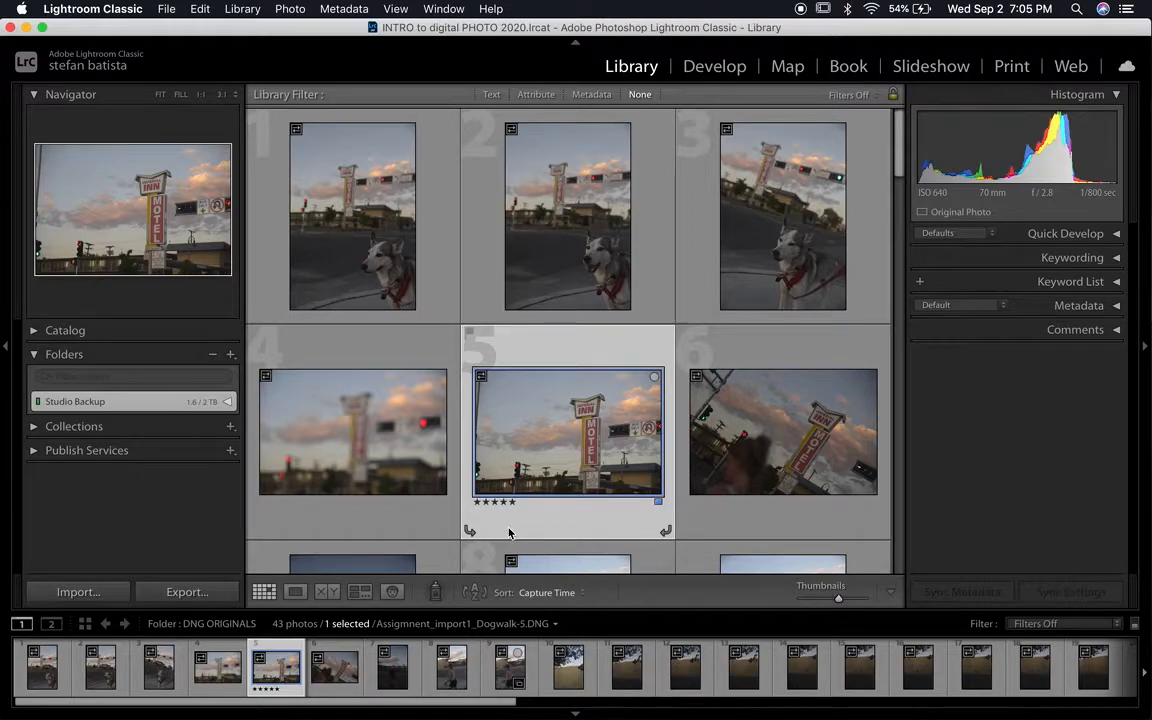
{"action": "key", "text": "0"}
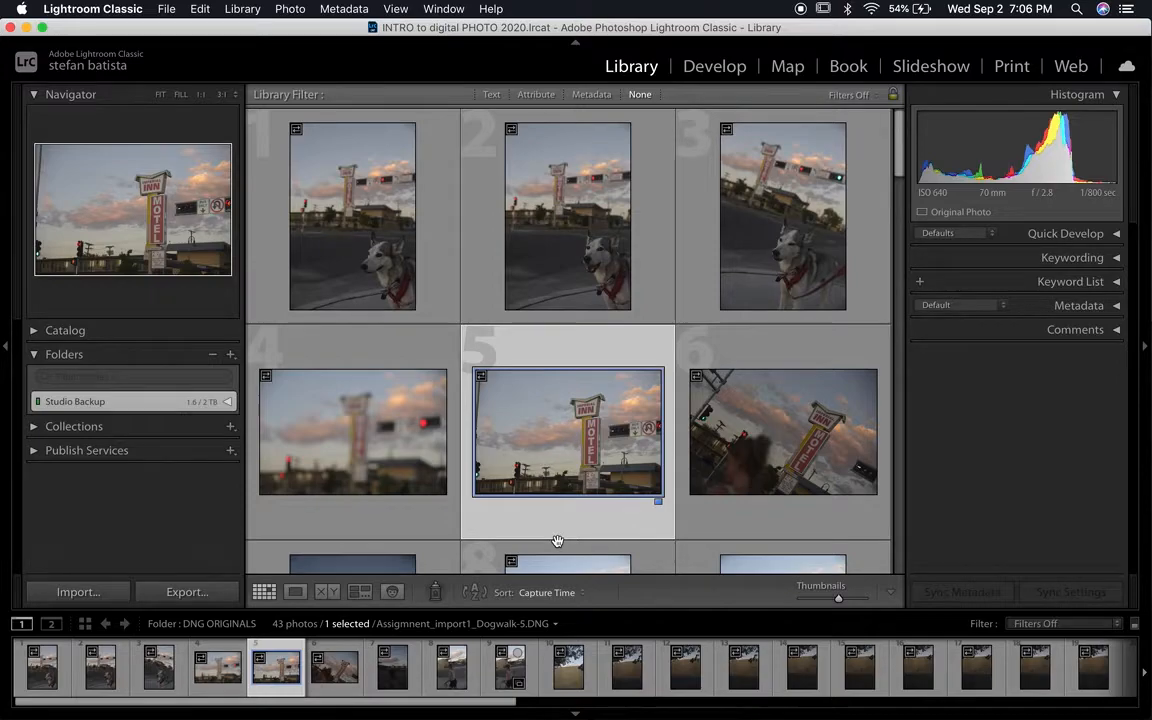
Toggle the Green label on and off twice for the fifth photo, leaving it unlabelled.
{"action": "key", "text": "8"}
{"action": "key", "text": "8"}
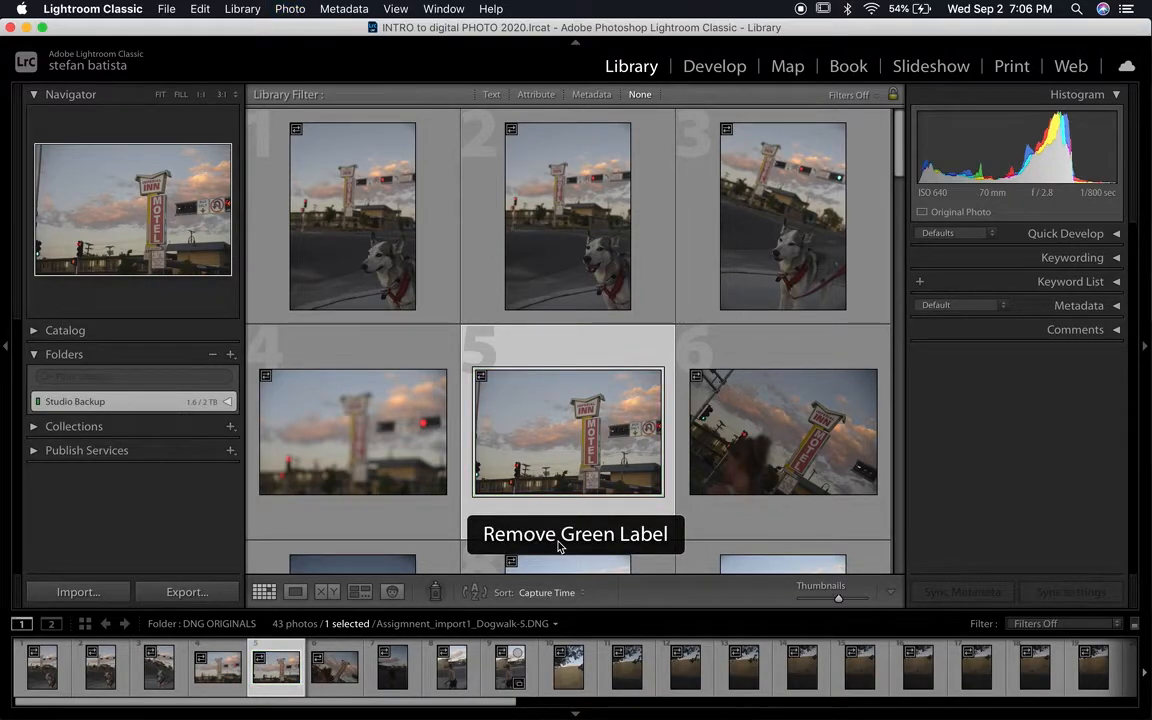
{"action": "key", "text": "8"}
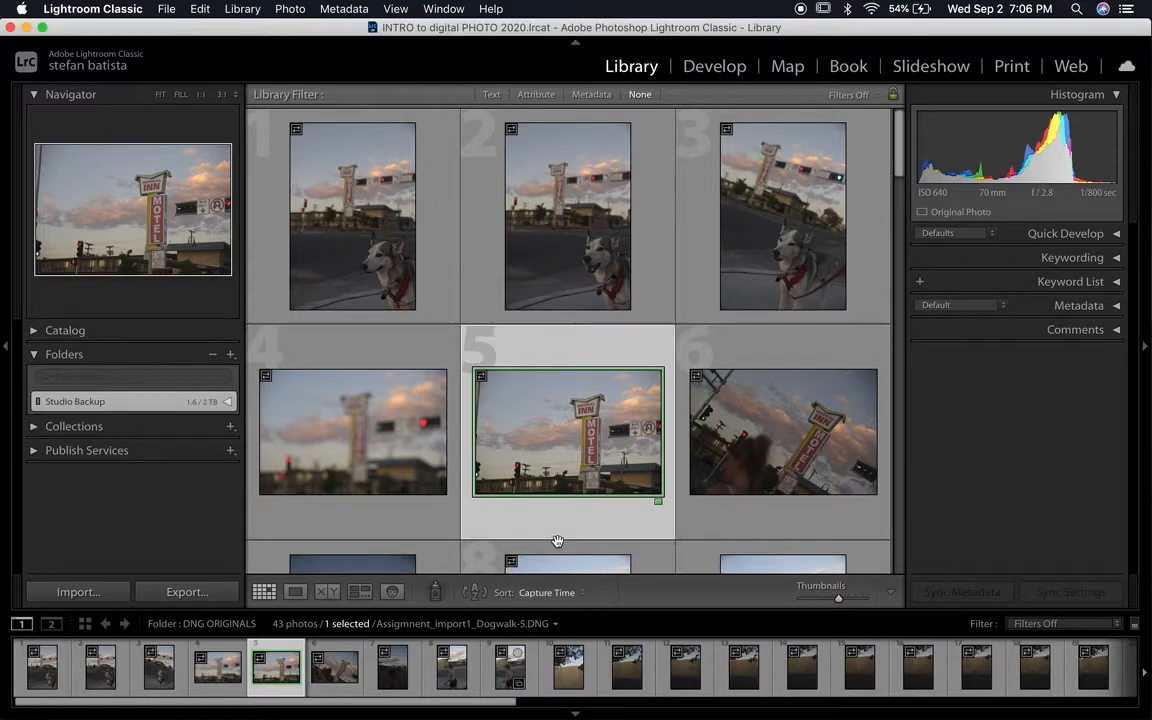
{"action": "key", "text": "8"}
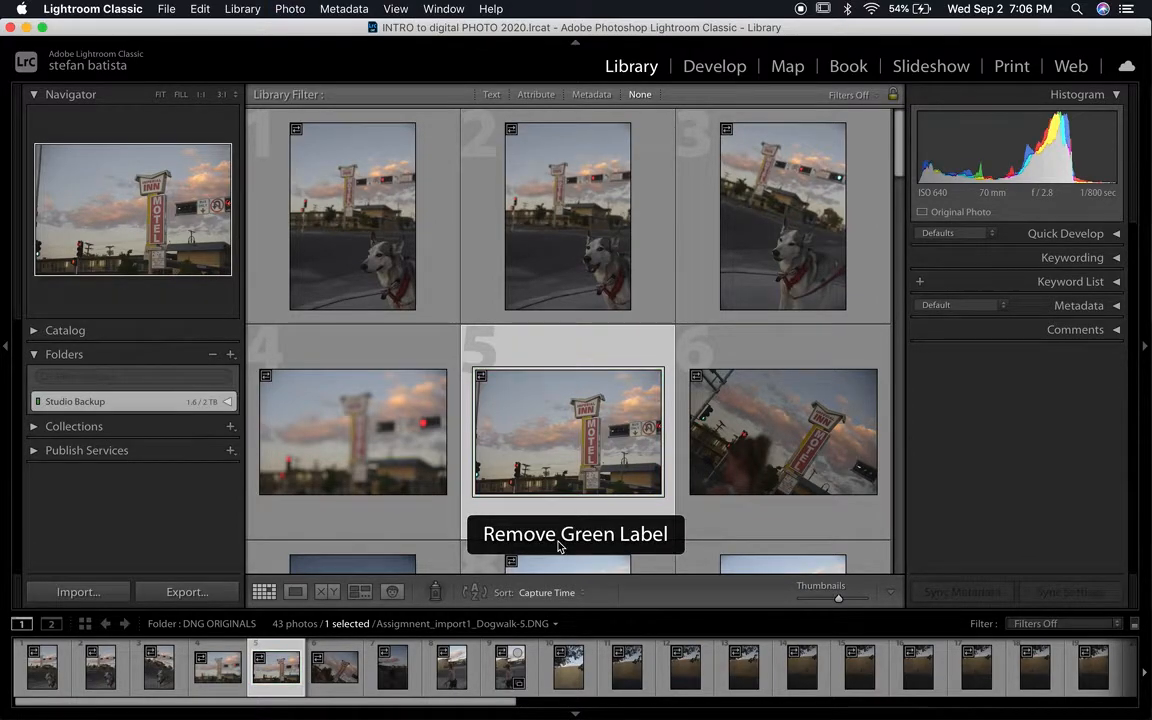
Assign Green to the fifth photo from its colour label choices, and set the label back to None.
{"action": "left_click", "coordinate": [661, 503]}
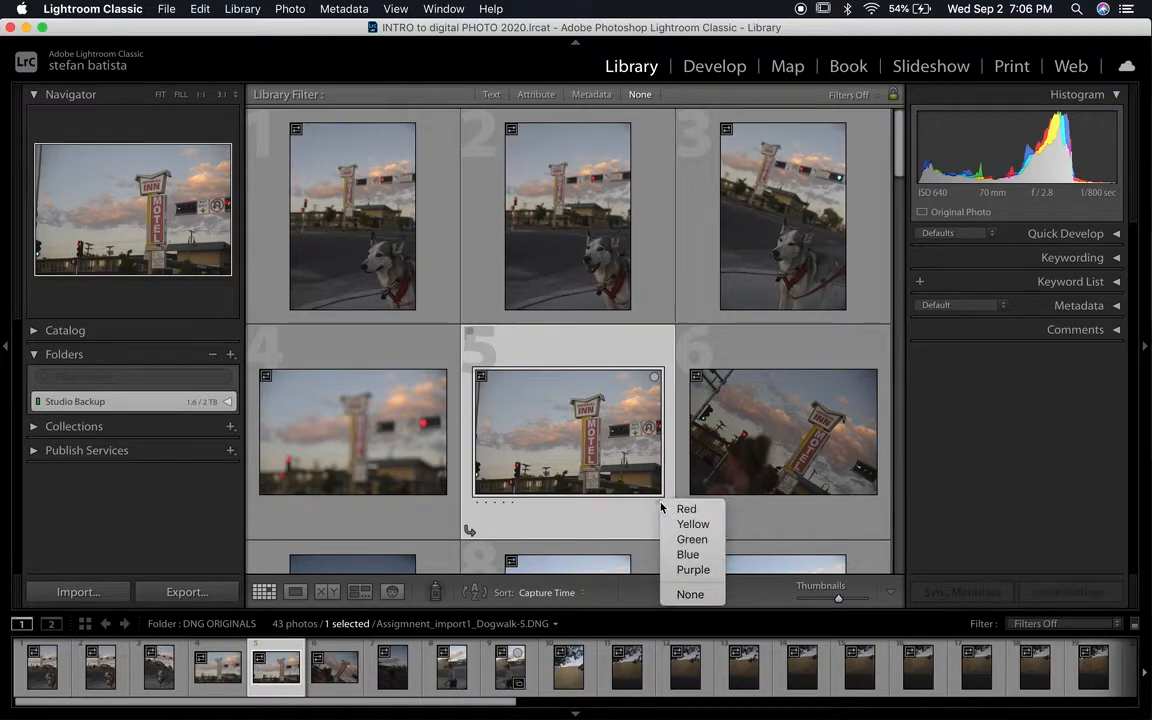
{"action": "left_click", "coordinate": [692, 540]}
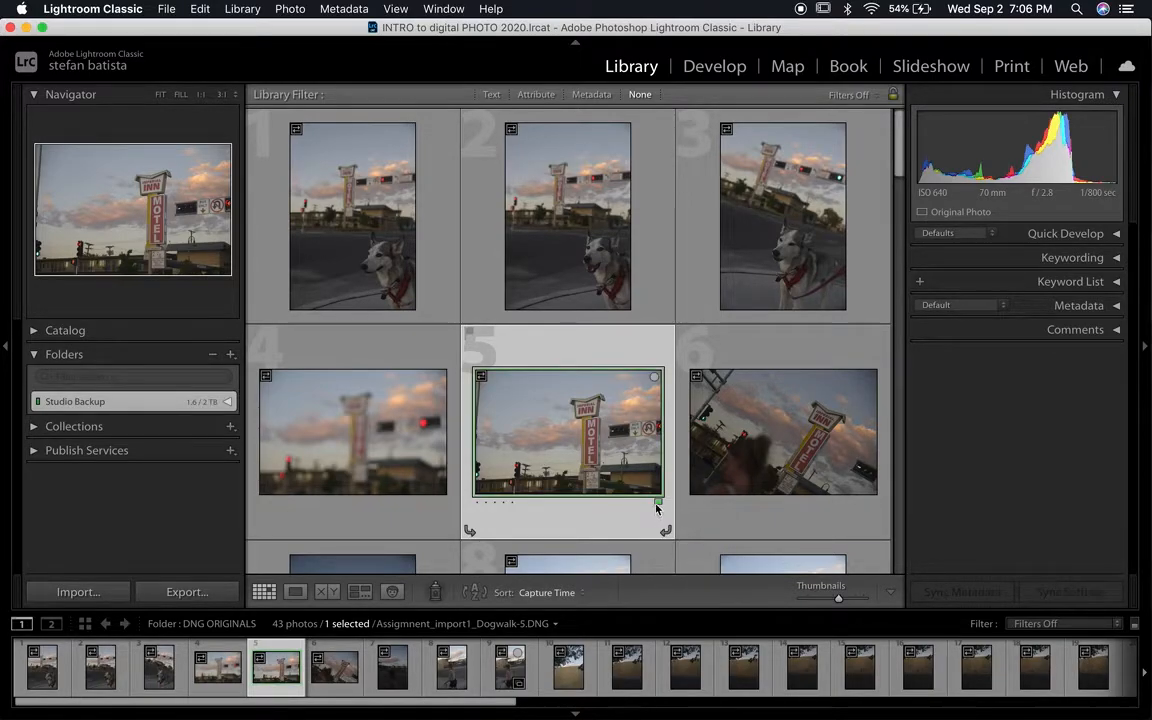
{"action": "left_click", "coordinate": [657, 504]}
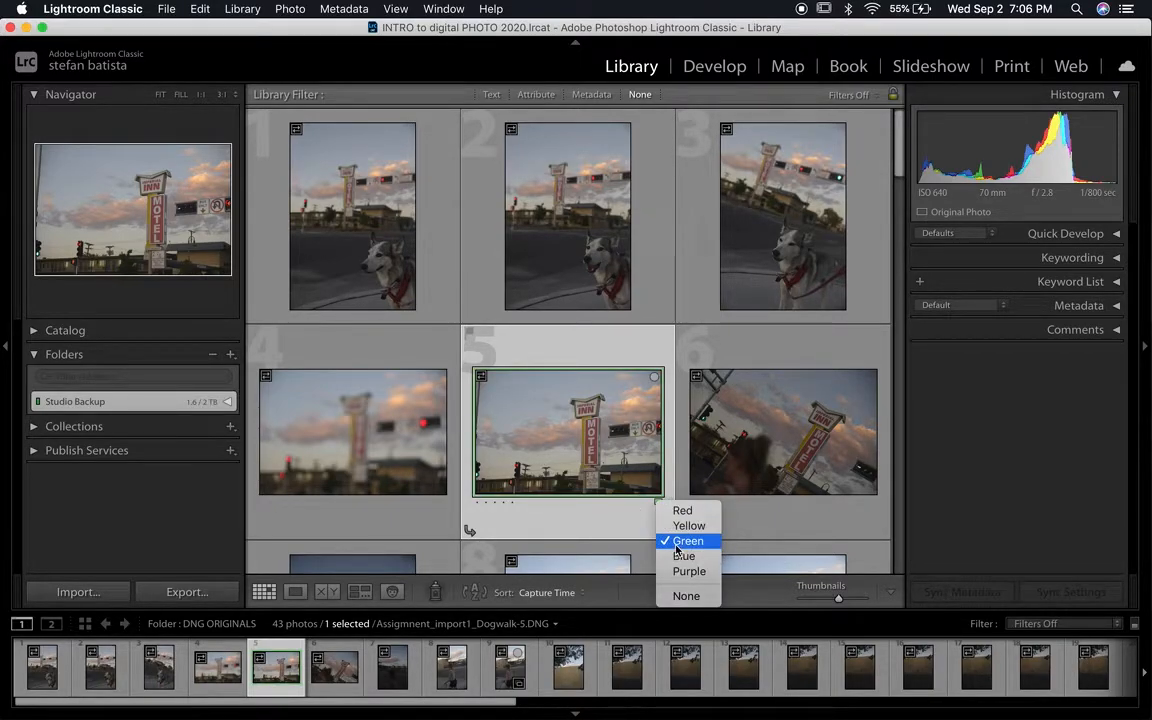
{"action": "left_click", "coordinate": [670, 541]}
{"action": "left_click", "coordinate": [657, 508]}
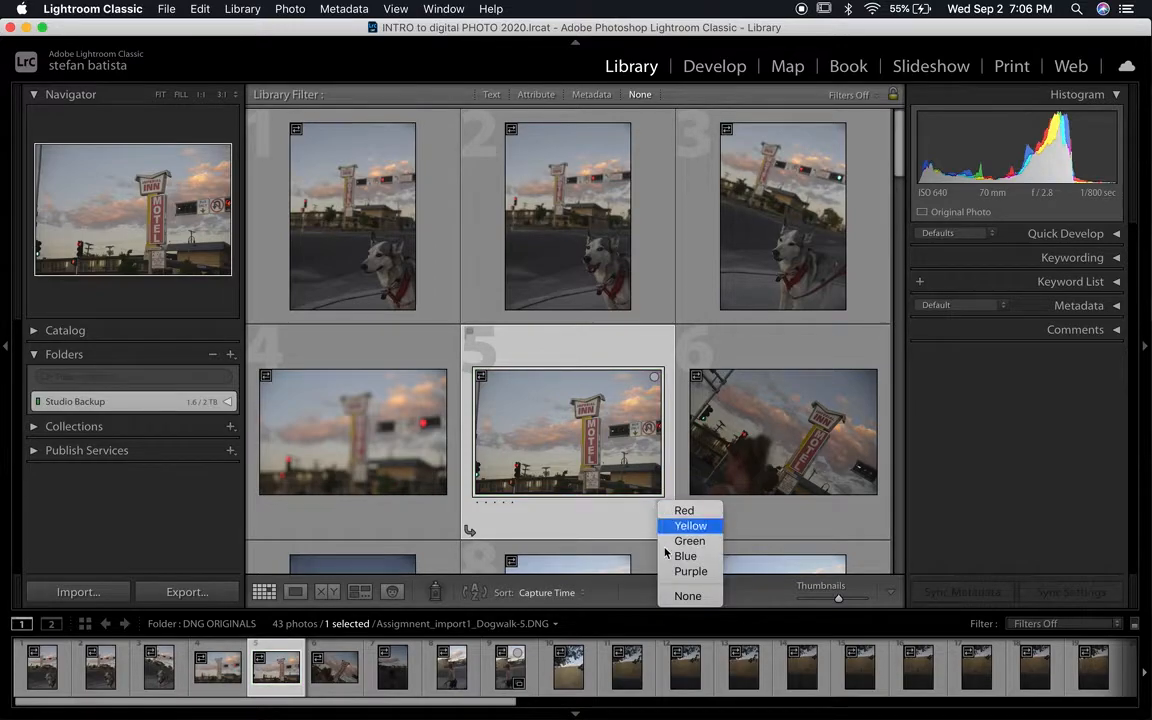
{"action": "left_click", "coordinate": [676, 597]}
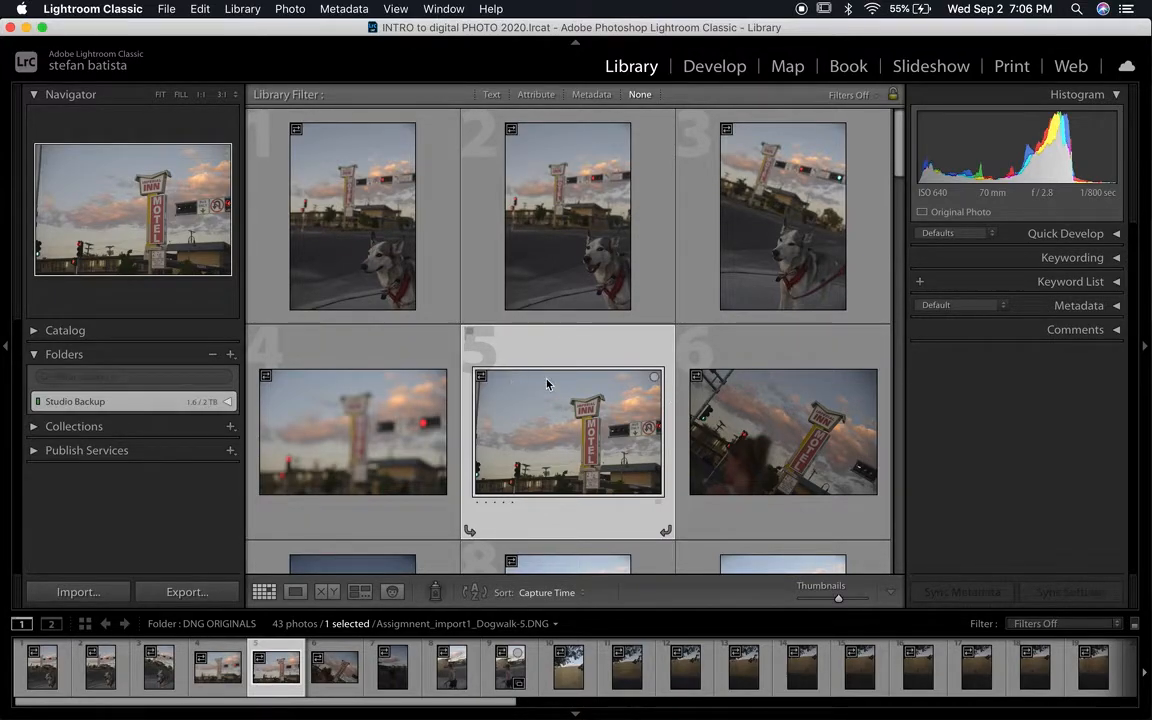
{"action": "scroll", "coordinate": [547, 384], "scroll_direction": "down", "scroll_amount": 20}
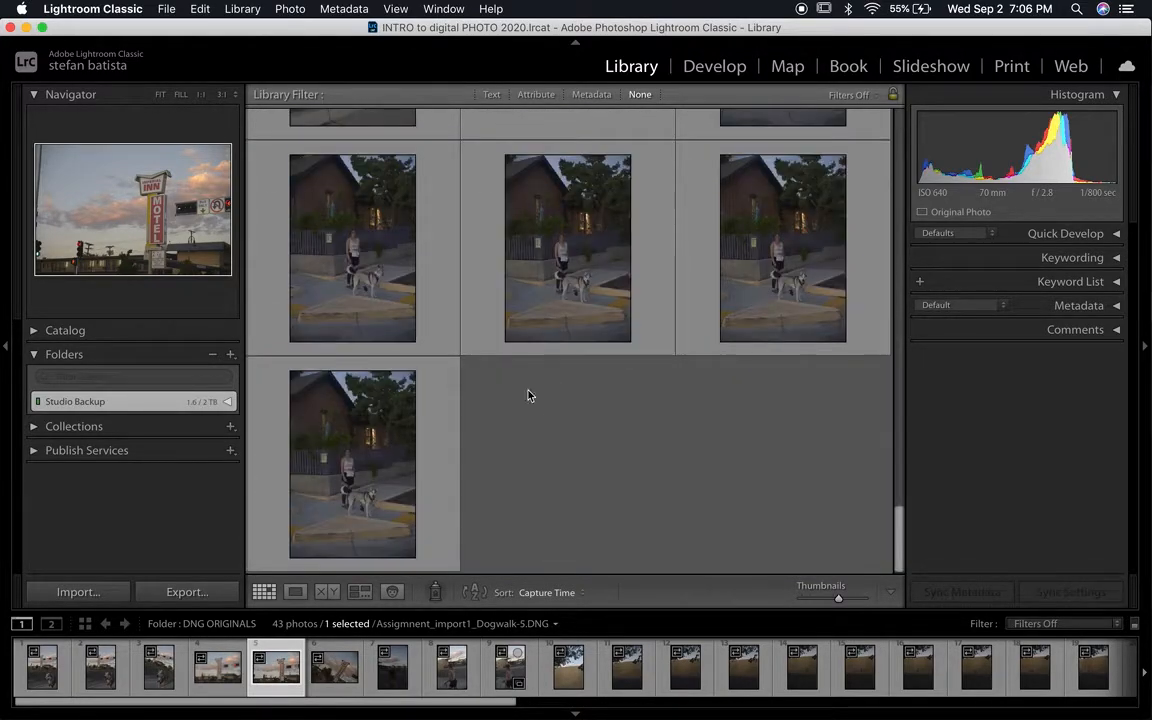
Open the second photo from the grid in Loupe view and rate it three stars.
{"action": "scroll", "coordinate": [537, 417], "scroll_direction": "up", "scroll_amount": 10}
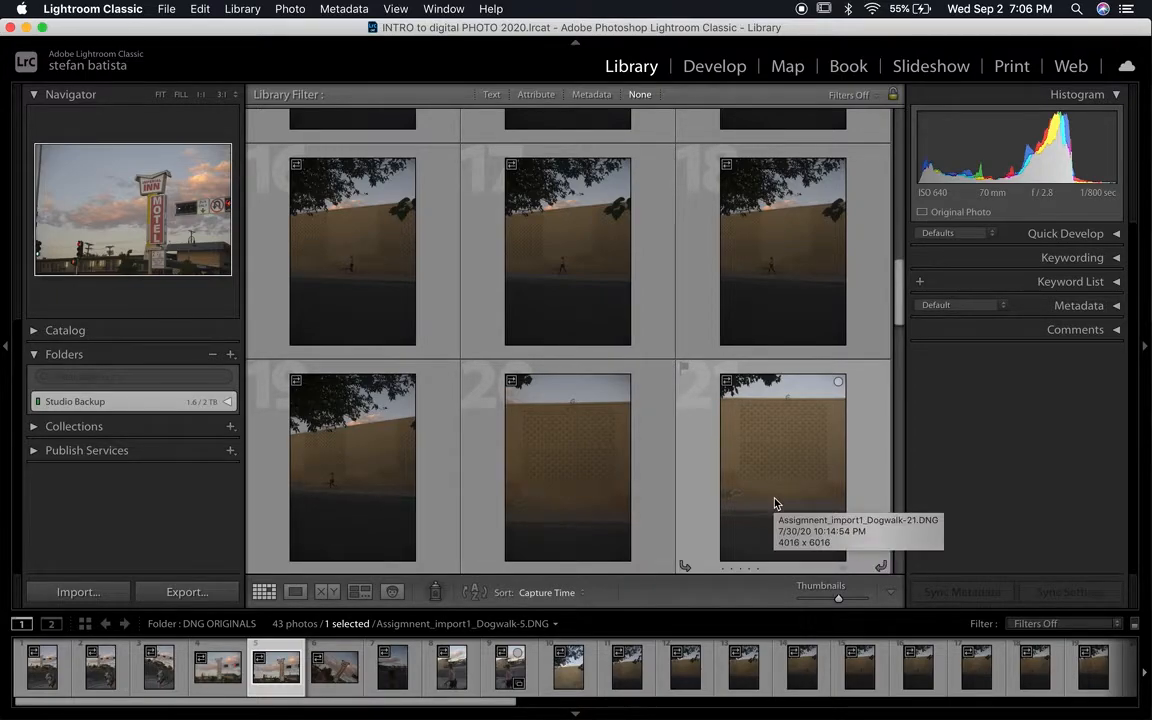
{"action": "scroll", "coordinate": [753, 470], "scroll_direction": "up", "scroll_amount": 10}
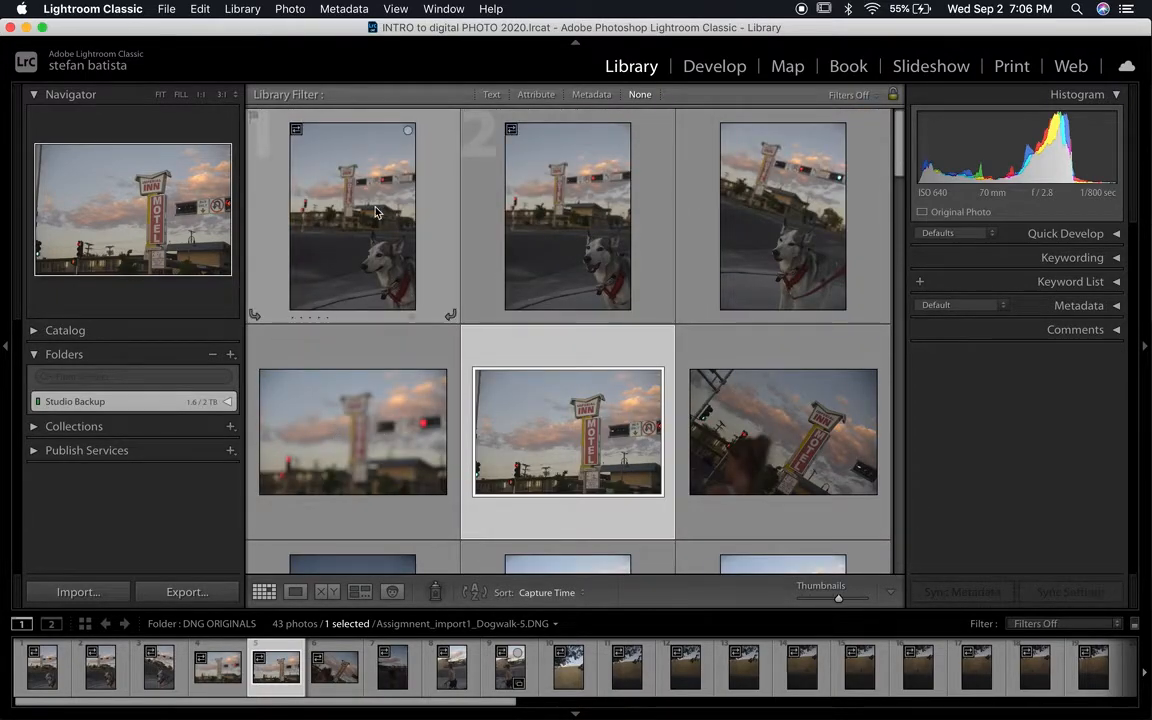
{"action": "left_click", "coordinate": [402, 288]}
{"action": "left_click", "coordinate": [512, 243]}
{"action": "left_click", "coordinate": [732, 235]}
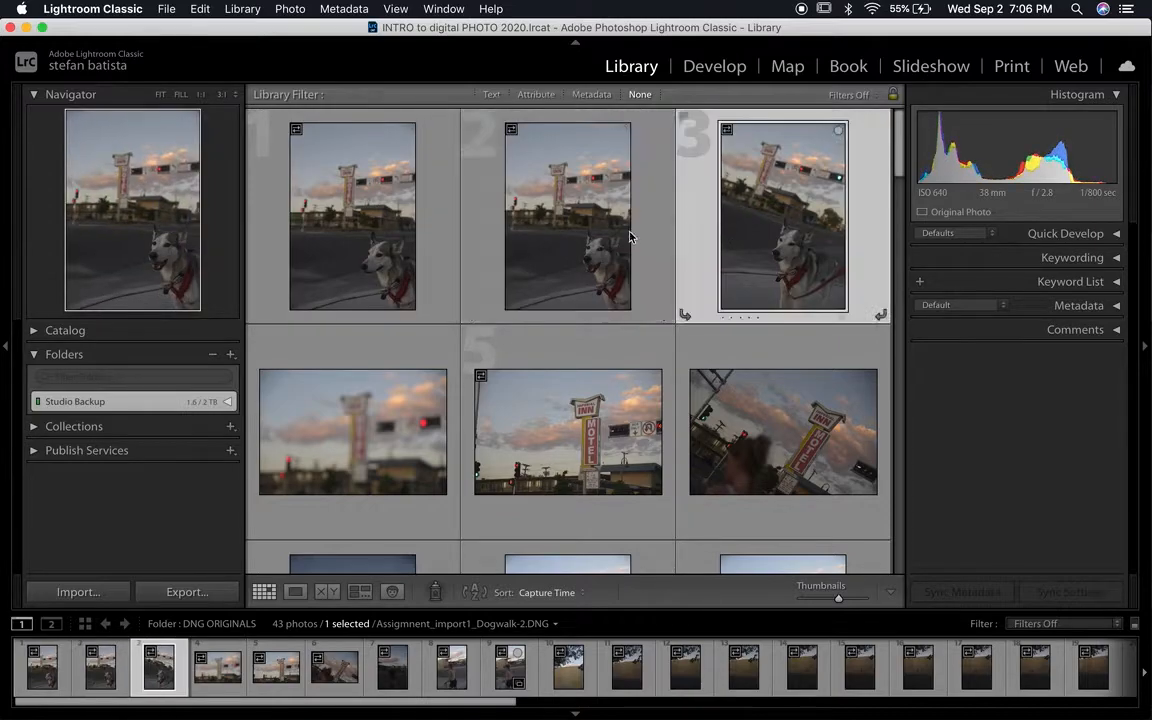
{"action": "left_click", "coordinate": [563, 259]}
{"action": "double_click", "coordinate": [563, 259]}
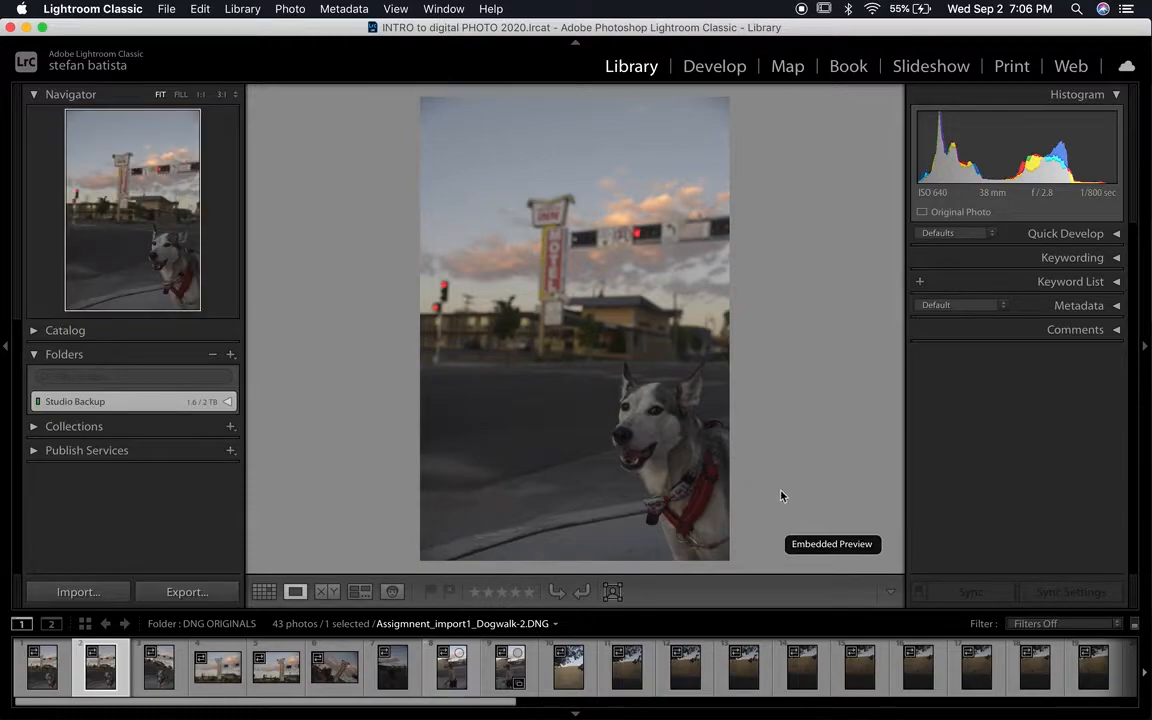
{"action": "left_click", "coordinate": [502, 592]}
Rotate the second photo clockwise through a full turn and return to Grid view.
{"action": "left_click", "coordinate": [583, 593]}
{"action": "left_click", "coordinate": [583, 593]}
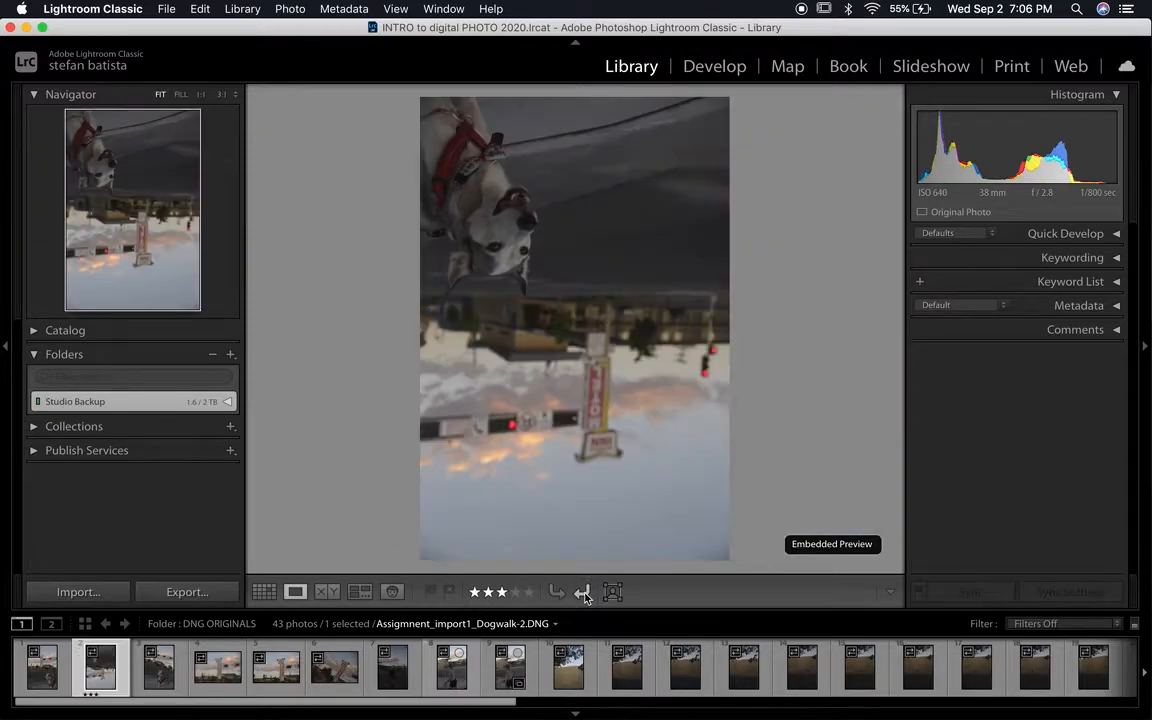
{"action": "left_click", "coordinate": [583, 593]}
{"action": "left_click", "coordinate": [583, 593]}
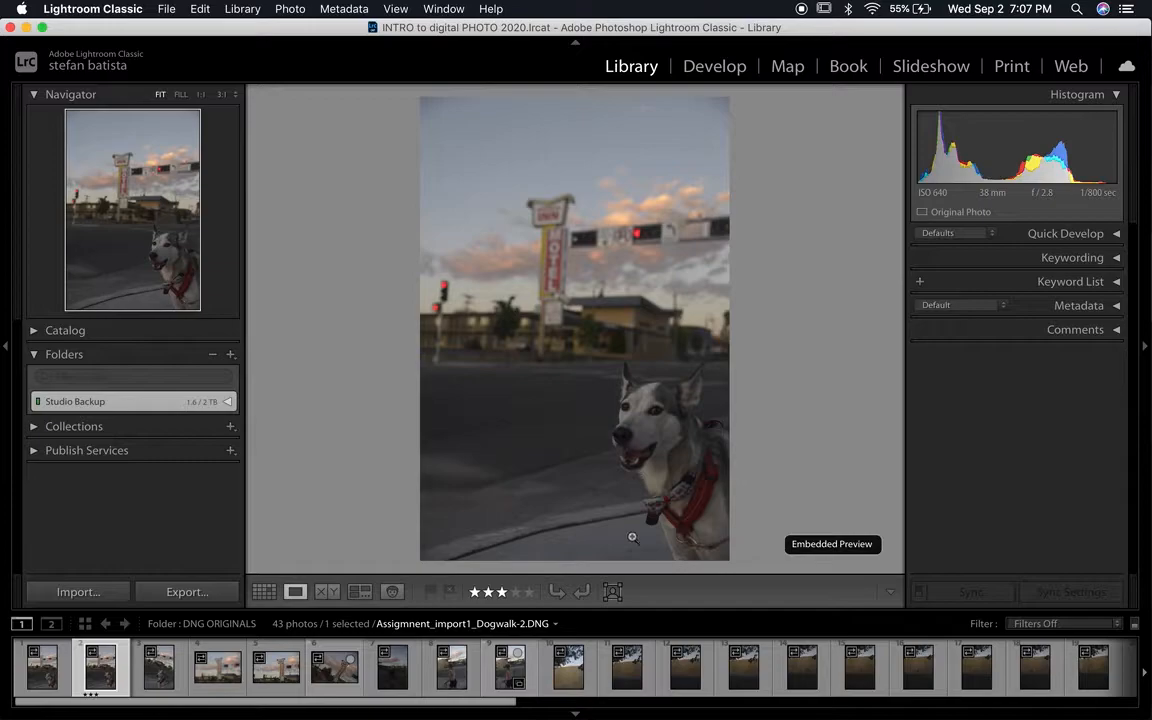
{"action": "key", "text": "g"}
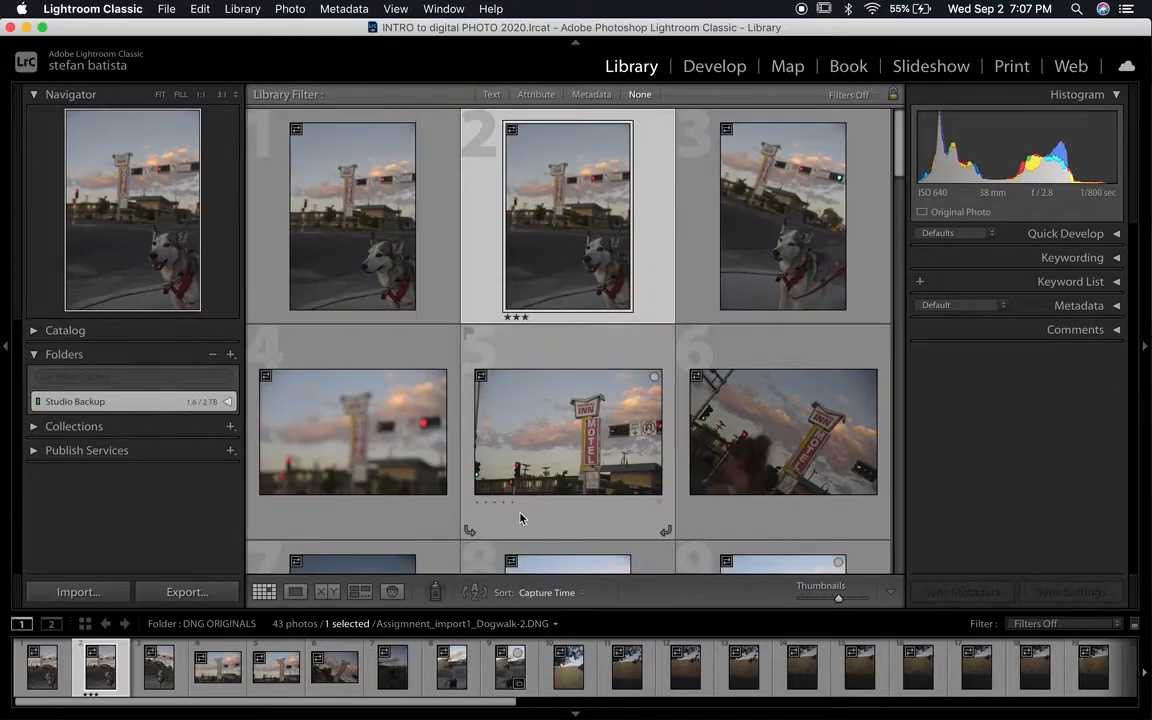
Select the third photo, view it in Loupe view, and return to Grid view.
{"action": "left_click", "coordinate": [555, 406]}
{"action": "left_click", "coordinate": [795, 463]}
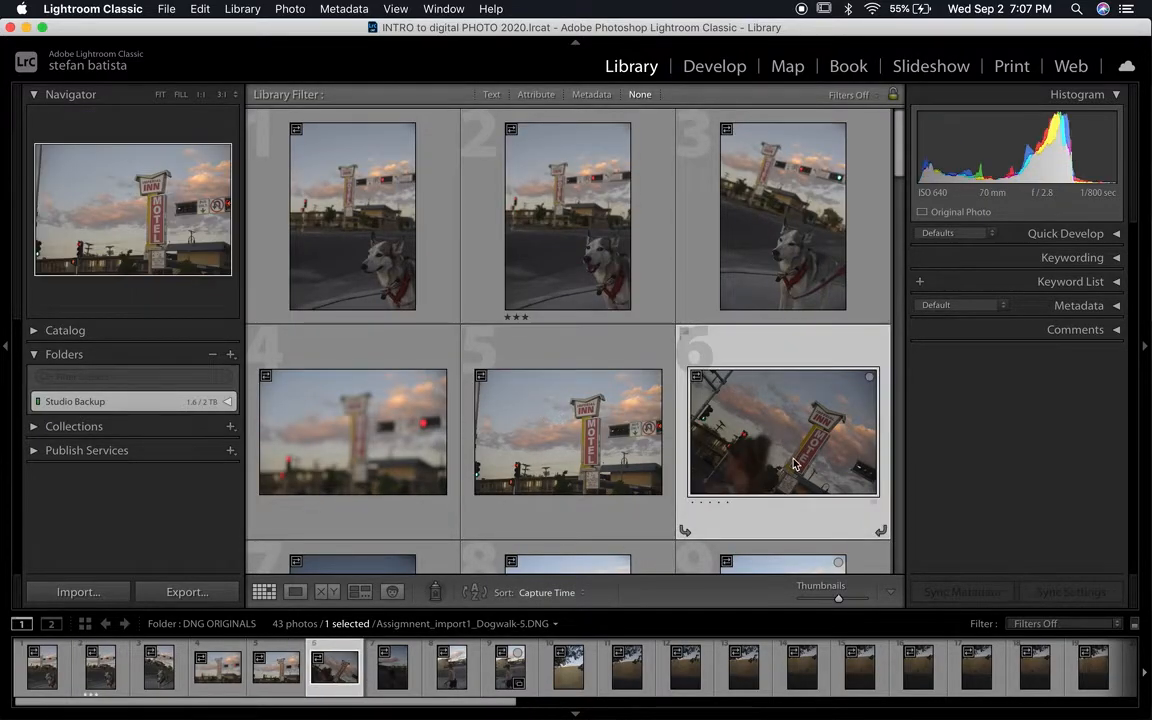
{"action": "left_click", "coordinate": [771, 226]}
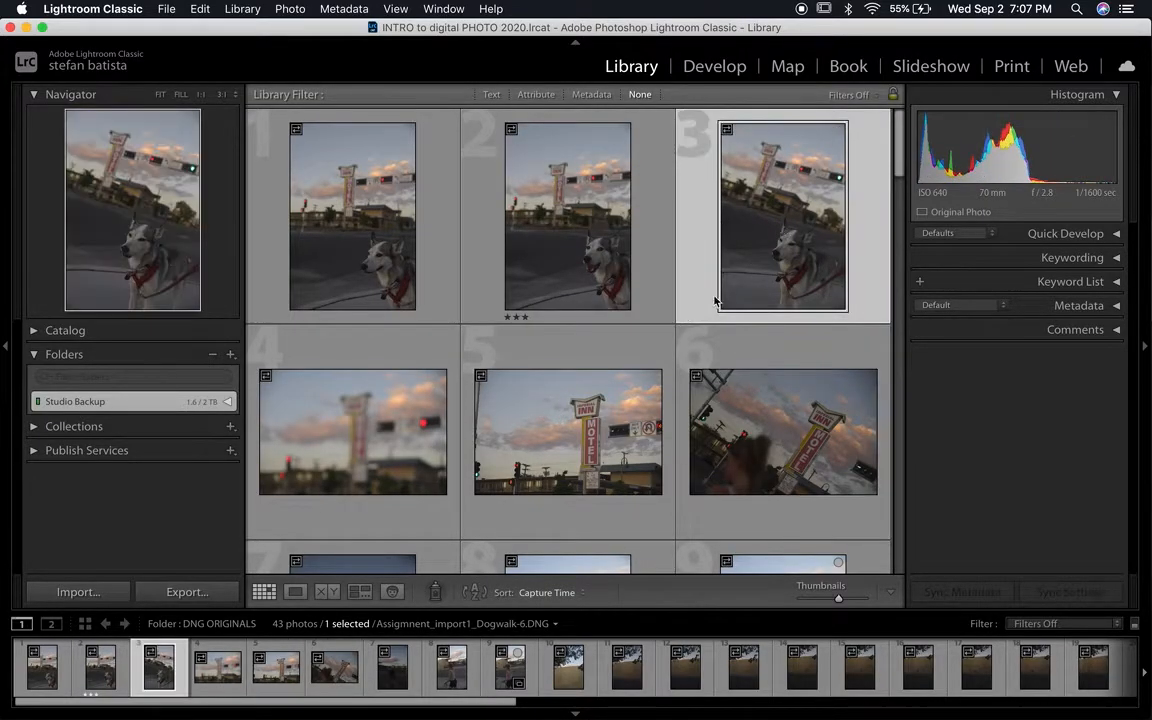
{"action": "left_click", "coordinate": [296, 593]}
{"action": "left_click", "coordinate": [266, 591]}
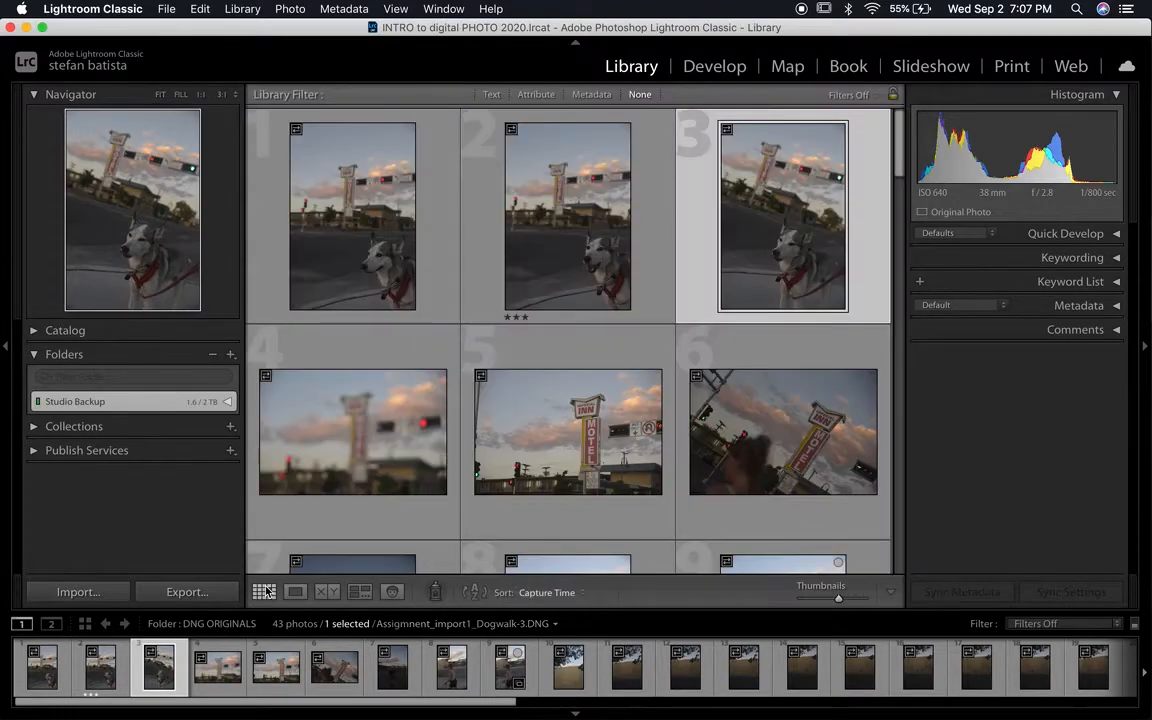
Browse the grid down to the last photo, selecting photos 6, 30 and 43 along the way.
{"action": "left_click", "coordinate": [527, 442]}
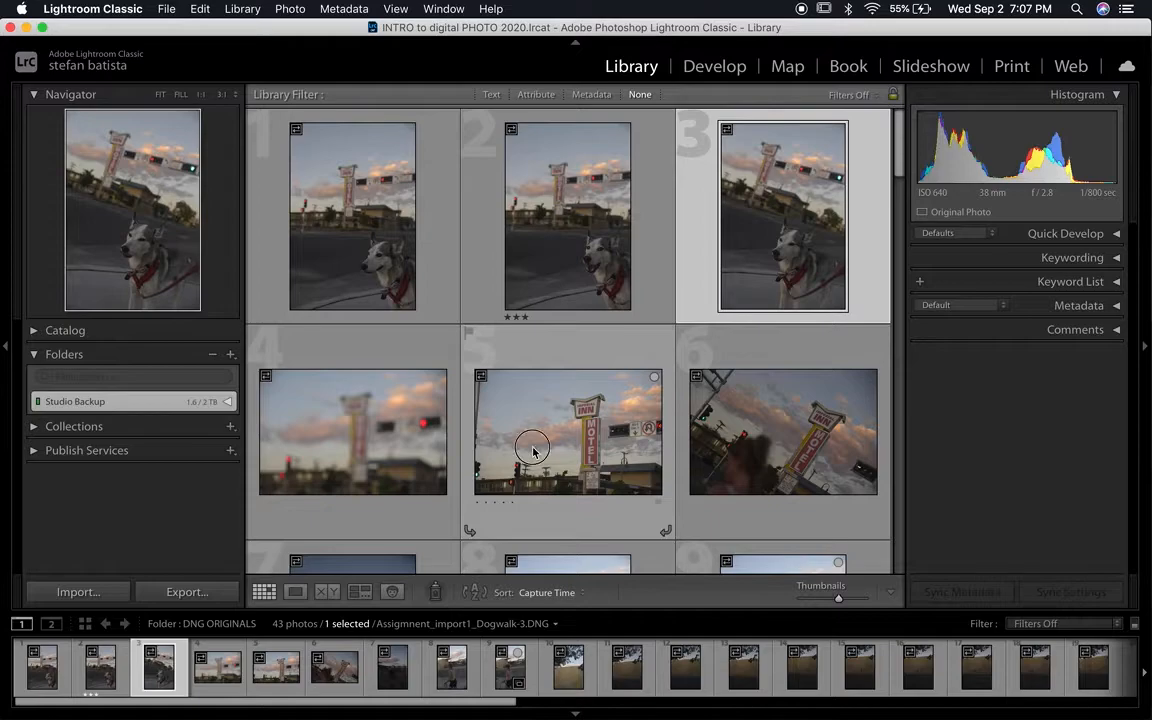
{"action": "left_click", "coordinate": [834, 392]}
{"action": "scroll", "coordinate": [586, 455], "scroll_direction": "down", "scroll_amount": 15}
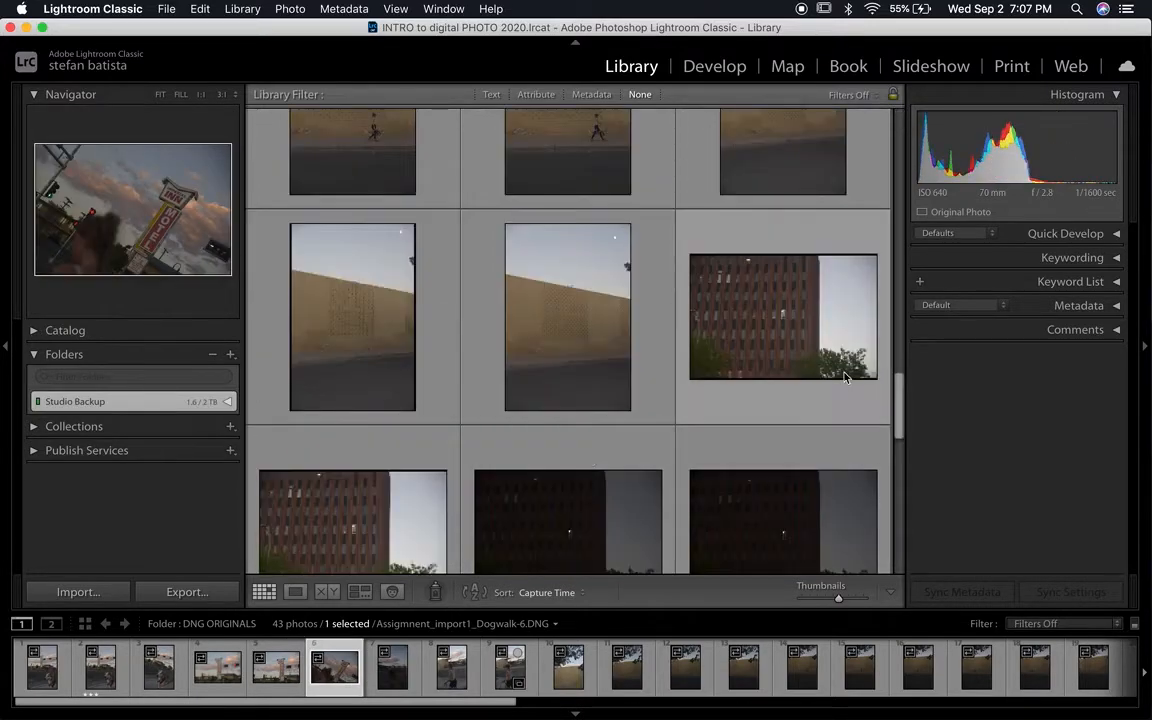
{"action": "left_click", "coordinate": [728, 360]}
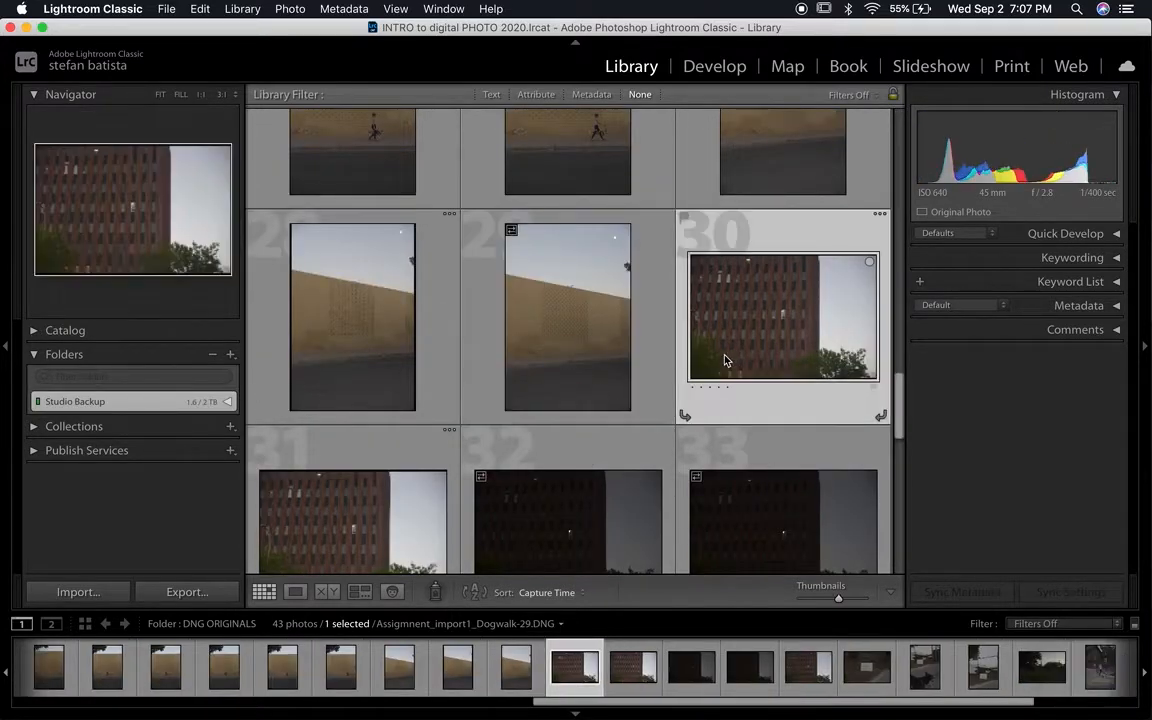
{"action": "scroll", "coordinate": [537, 442], "scroll_direction": "down", "scroll_amount": 7}
{"action": "left_click", "coordinate": [373, 523]}
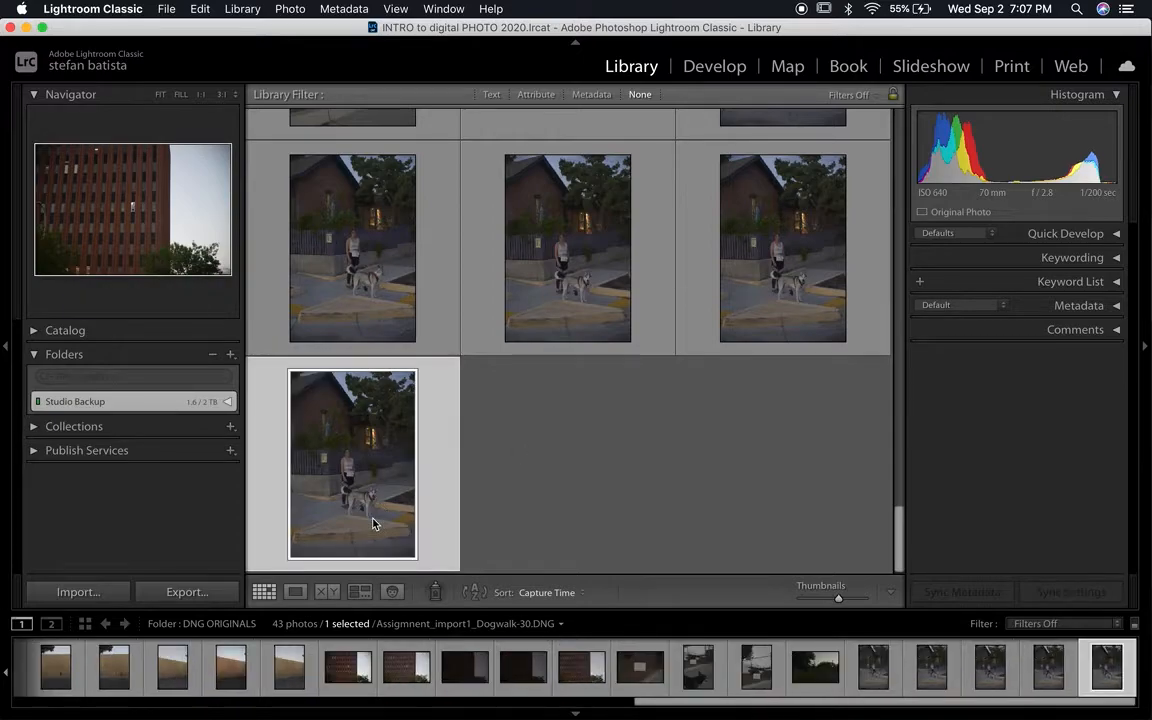
Expand, collapse and re-expand the Quick Develop section while selecting photos 41 and 40.
{"action": "key", "text": "super+alt+2"}
{"action": "left_click", "coordinate": [512, 320]}
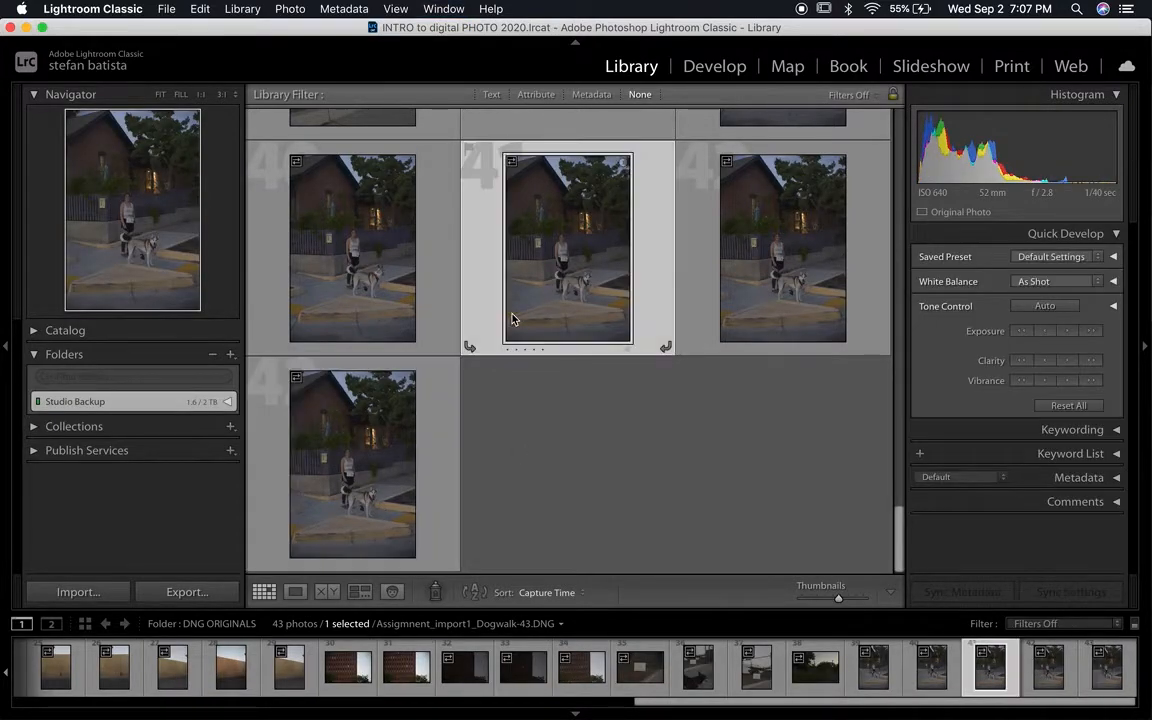
{"action": "key", "text": "super+1"}
{"action": "left_click", "coordinate": [310, 305]}
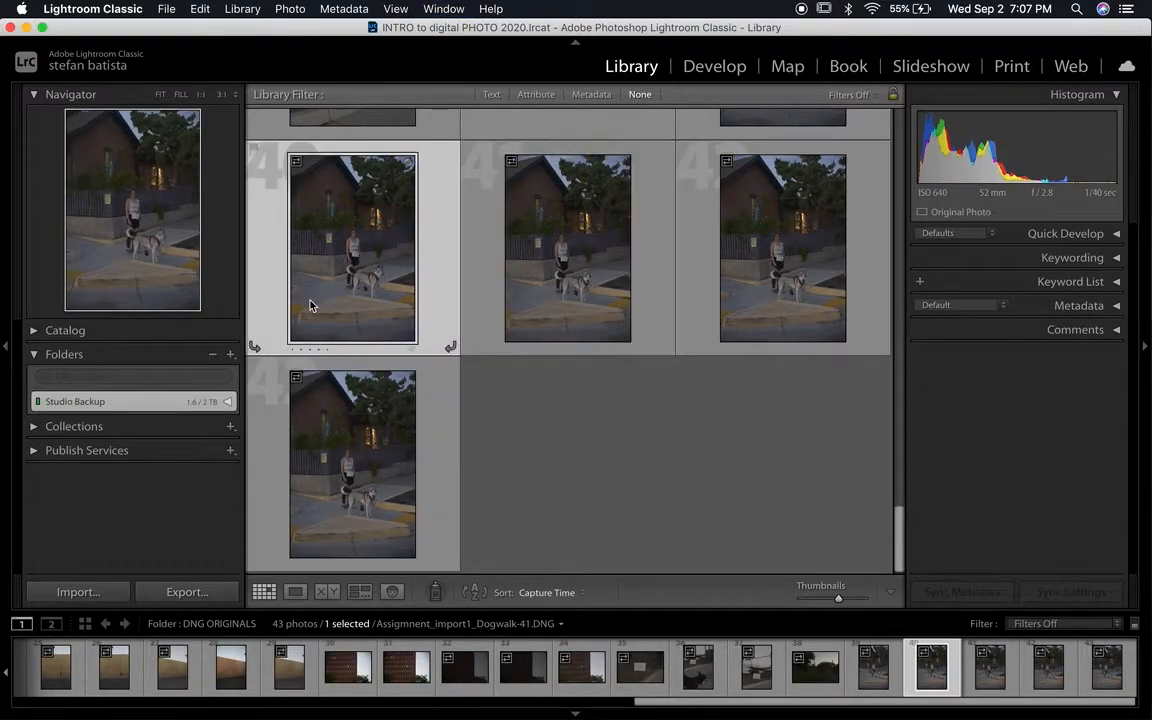
{"action": "key", "text": "super+1"}
Rate photos 40, 43 and 41 one star each.
{"action": "key", "text": "1"}
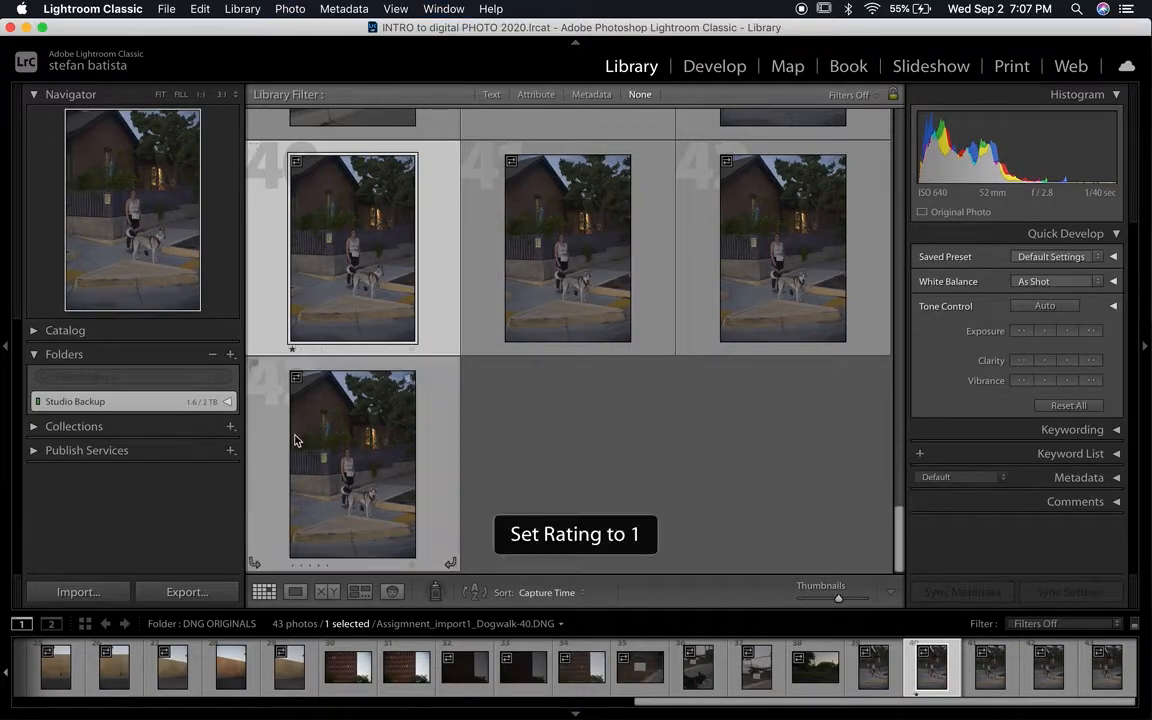
{"action": "left_click", "coordinate": [280, 419]}
{"action": "key", "text": "1"}
{"action": "left_click", "coordinate": [551, 325]}
{"action": "key", "text": "1"}
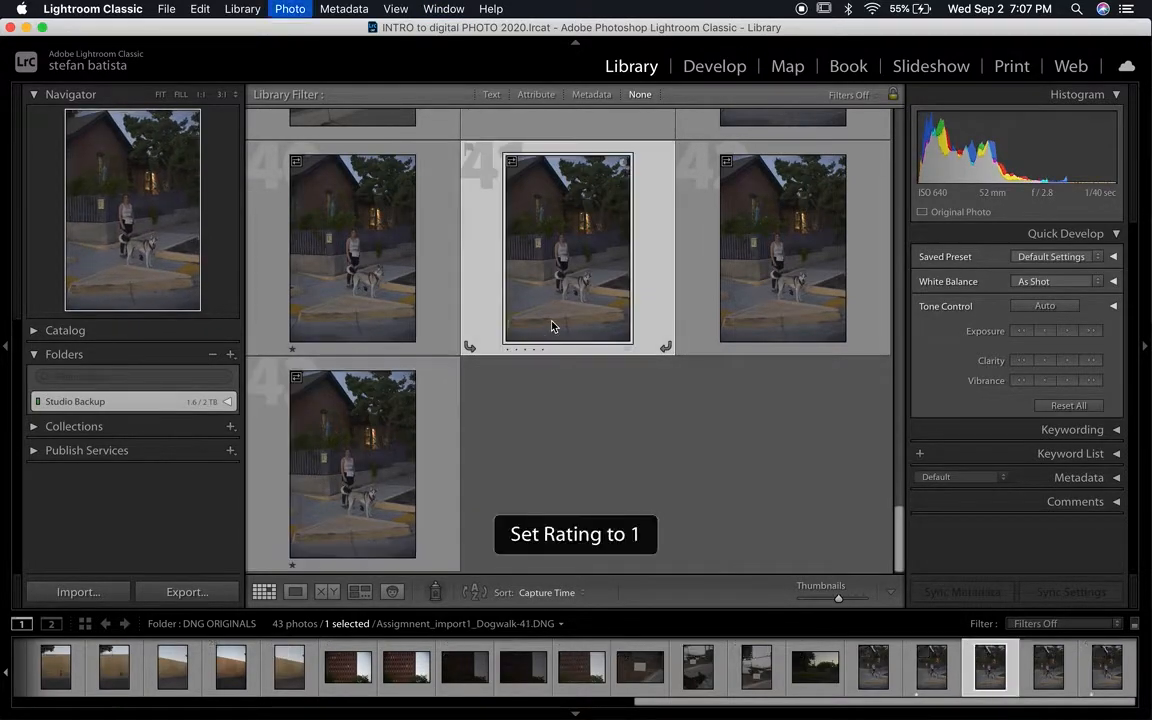
Rate photo 29, the wall image beside the brick building, one star.
{"action": "scroll", "coordinate": [500, 315], "scroll_direction": "up", "scroll_amount": 5}
{"action": "scroll", "coordinate": [665, 372], "scroll_direction": "up", "scroll_amount": 5}
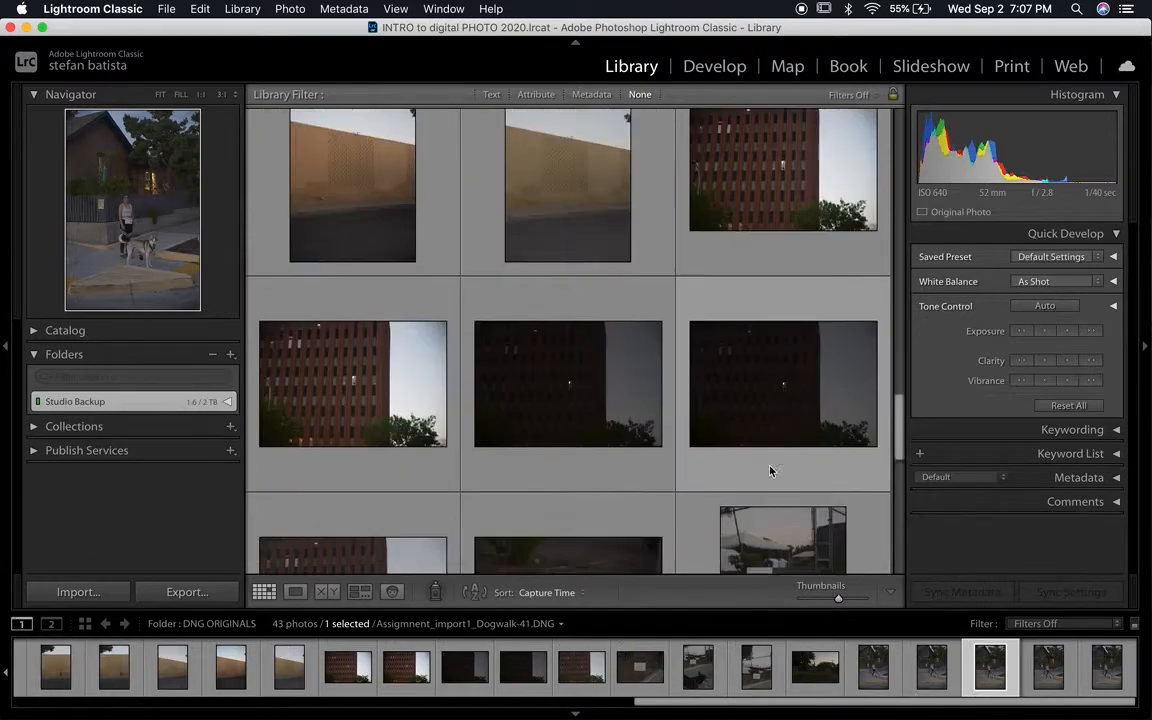
{"action": "left_click", "coordinate": [507, 316]}
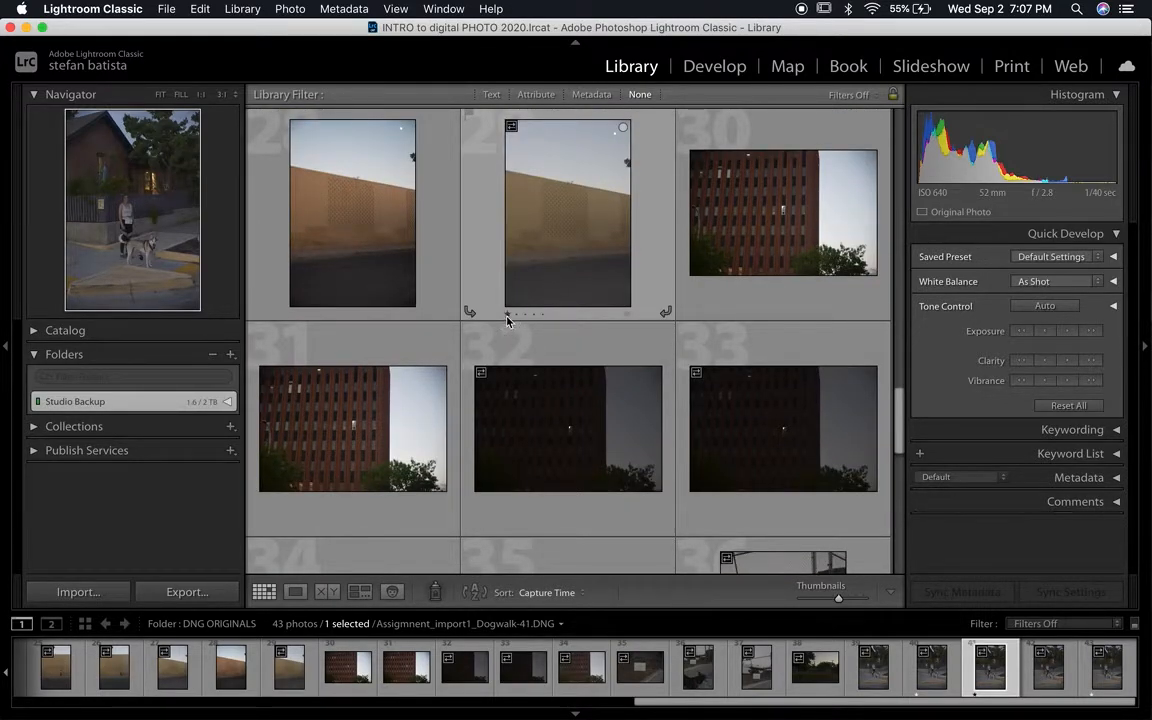
Rate photo 28 from one up to five stars in turn.
{"action": "left_click", "coordinate": [349, 277]}
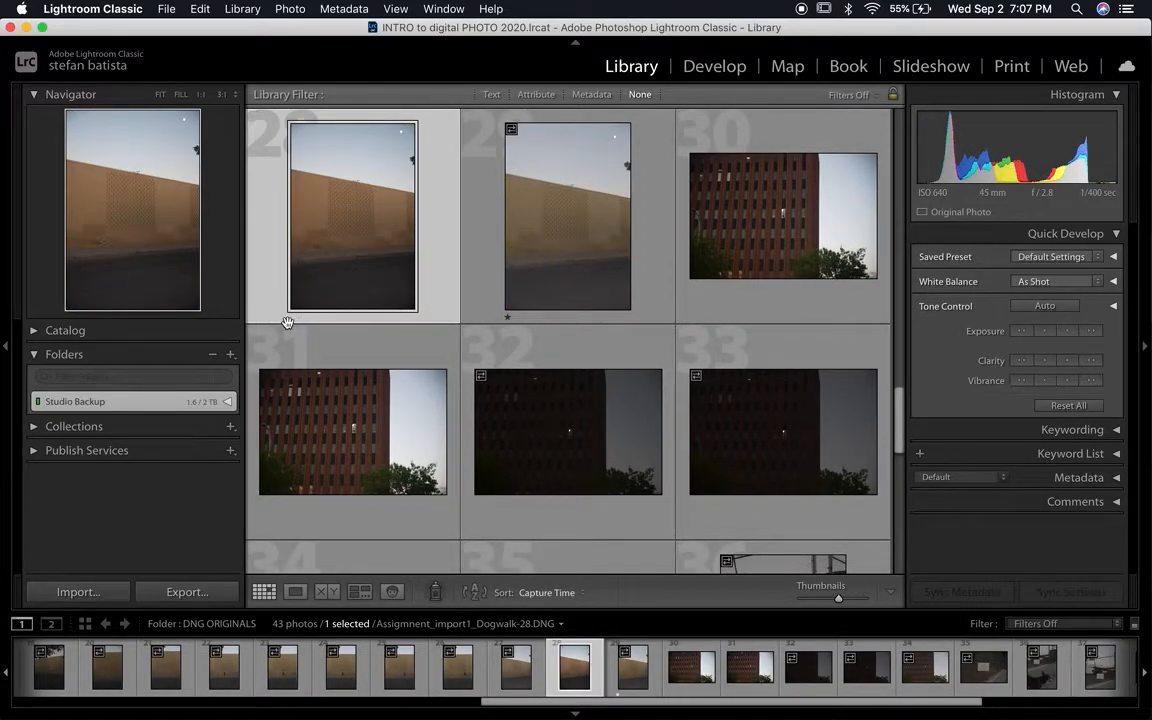
{"action": "key", "text": "1"}
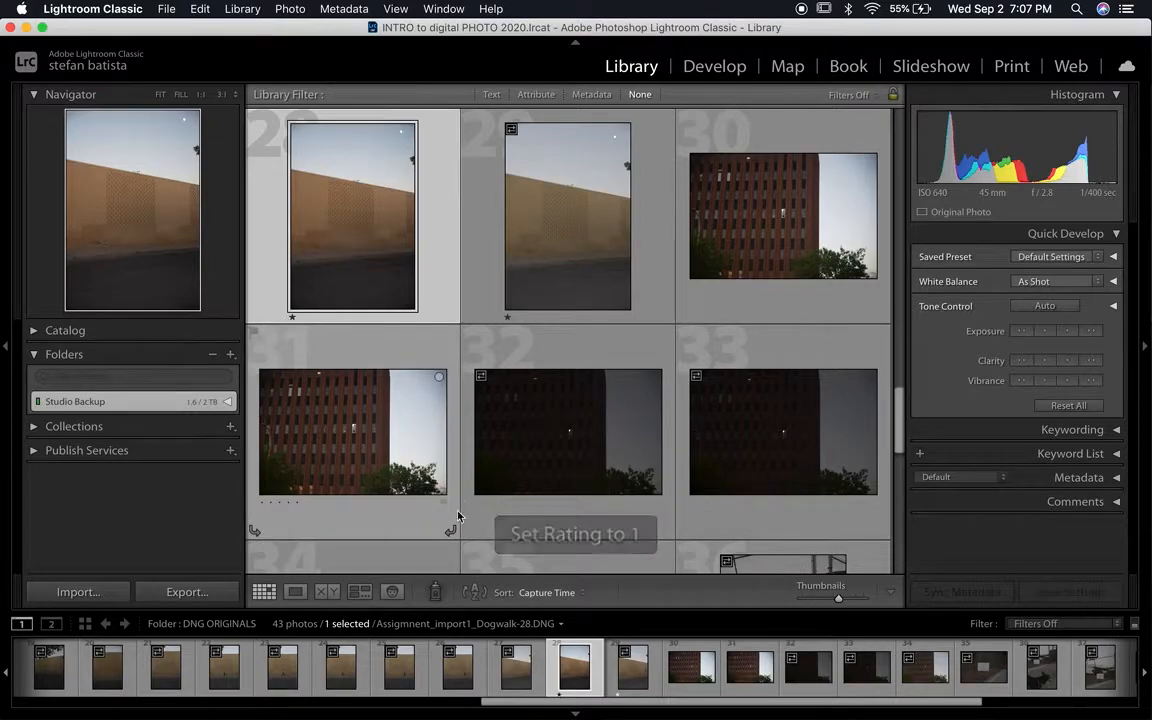
{"action": "key", "text": "2"}
{"action": "key", "text": "3"}
{"action": "key", "text": "4"}
{"action": "key", "text": "5"}
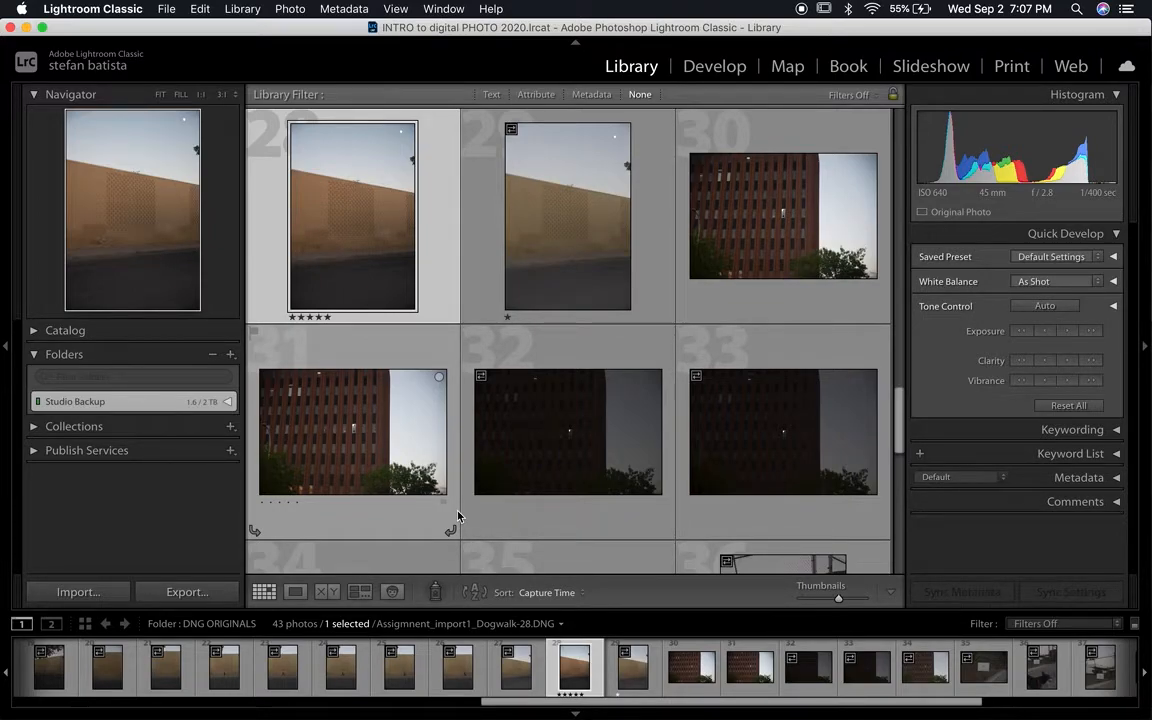
Try the Red, Yellow, Green and Blue labels on photo 28, ending with Blue, and reset its rating to none.
{"action": "key", "text": "6"}
{"action": "key", "text": "7"}
{"action": "key", "text": "8"}
{"action": "key", "text": "9"}
{"action": "key", "text": "0"}
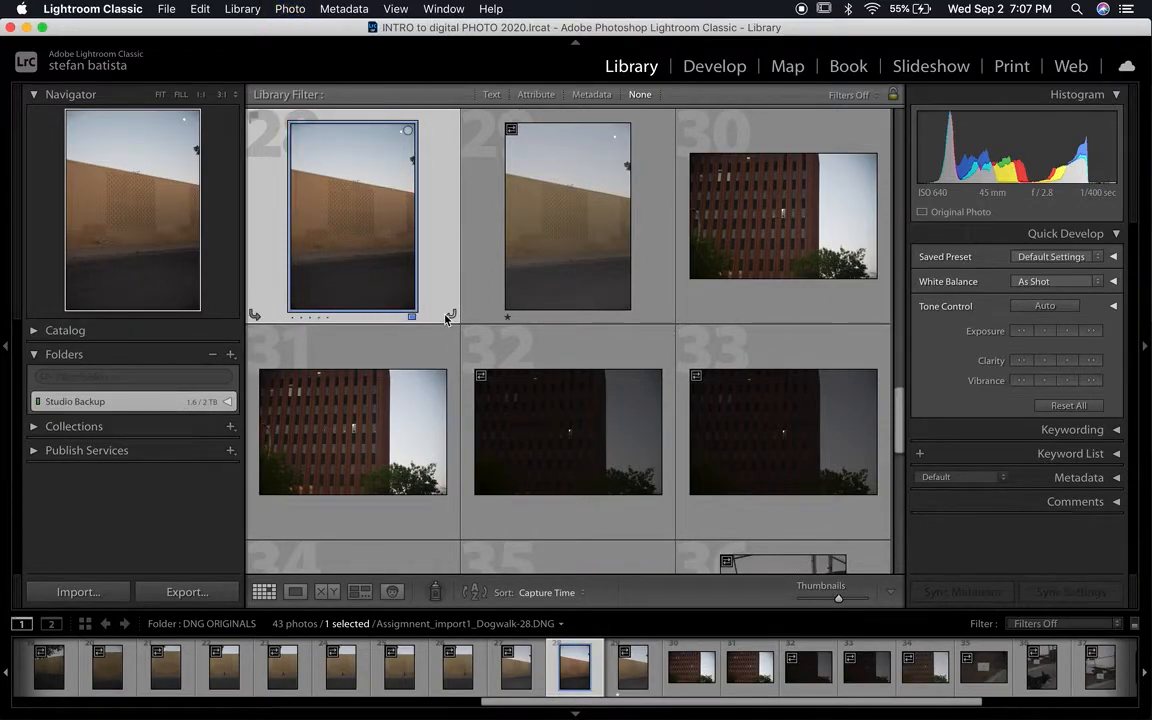
Raise and lower photo 28's rating one star at a time, ending at four stars.
{"action": "key", "text": "bracketright"}
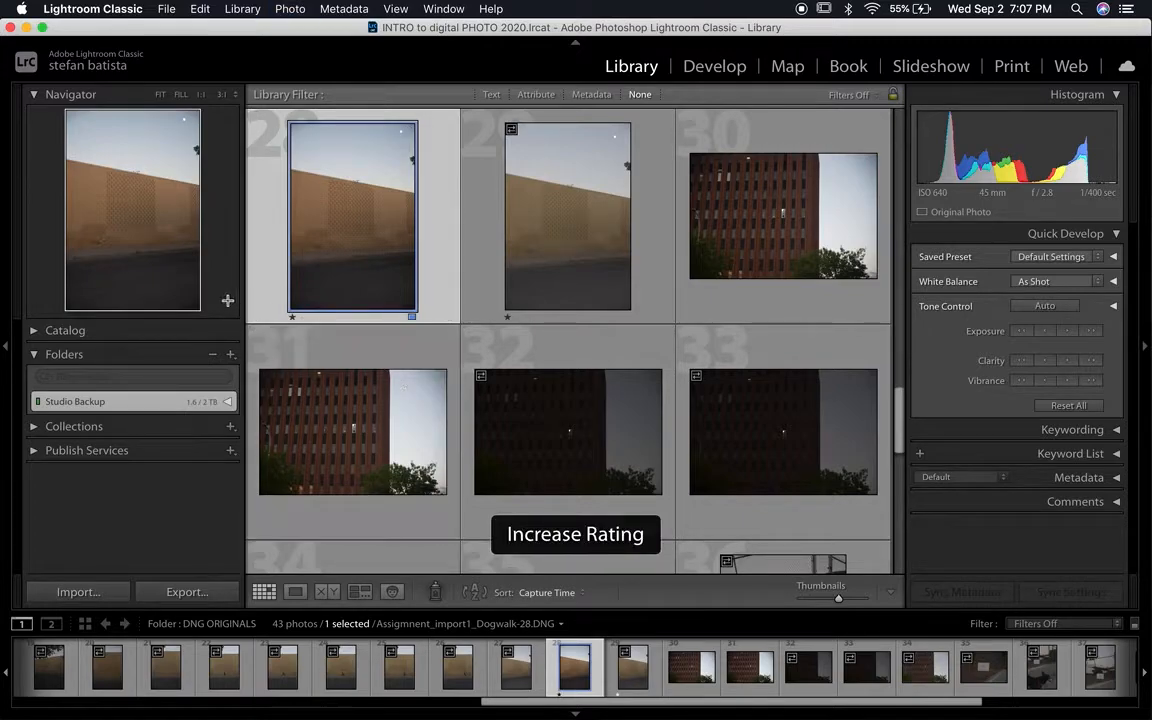
{"action": "key", "text": "bracketleft"}
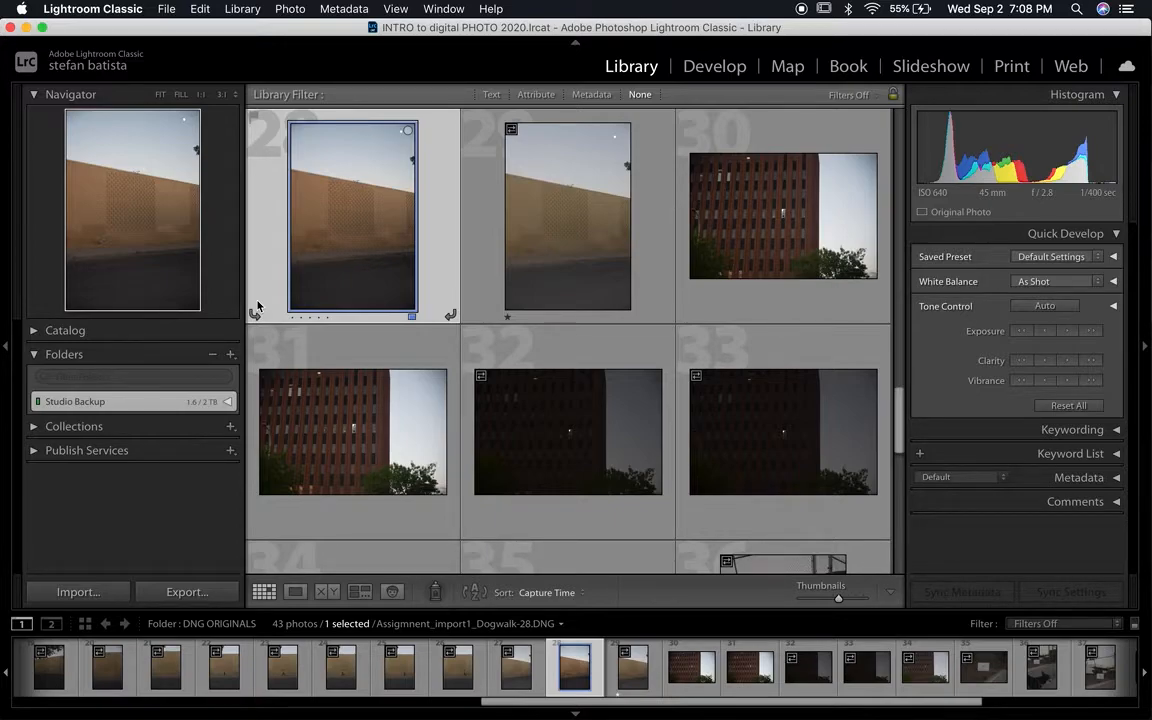
{"action": "key", "text": "bracketright"}
{"action": "key", "text": "bracketright"}
{"action": "key", "text": "bracketleft"}
{"action": "key", "text": "bracketright"}
{"action": "key", "text": "bracketleft"}
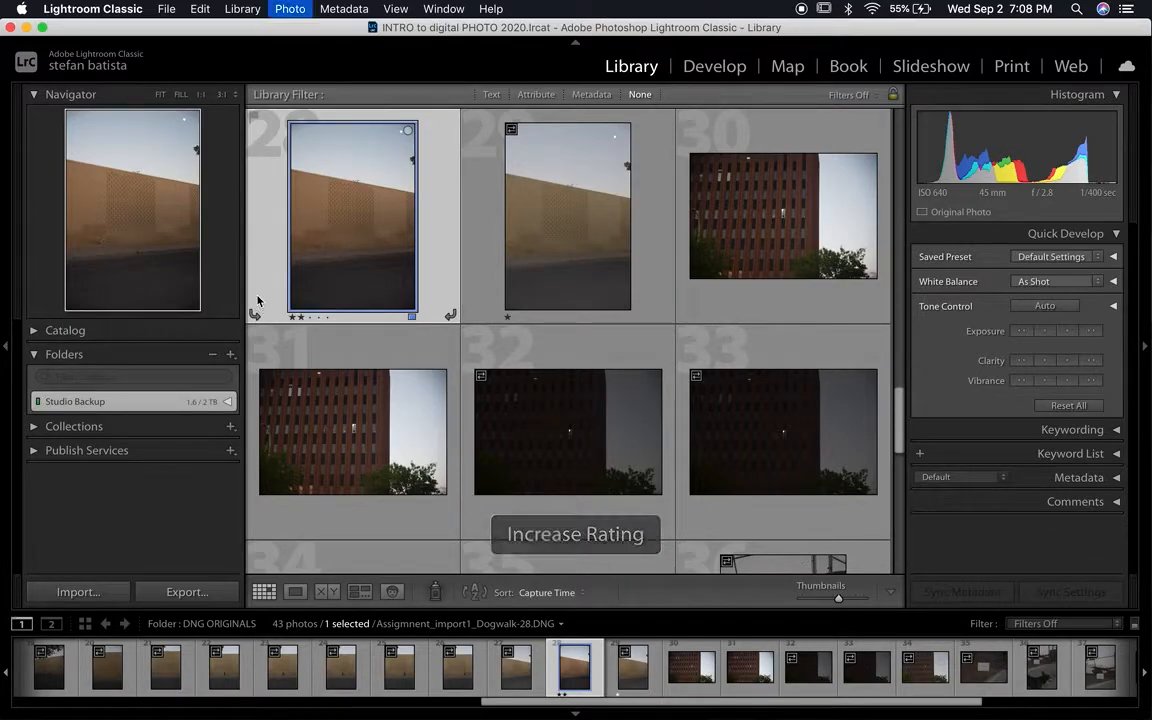
{"action": "key", "text": "bracketright"}
{"action": "key", "text": "bracketright"}
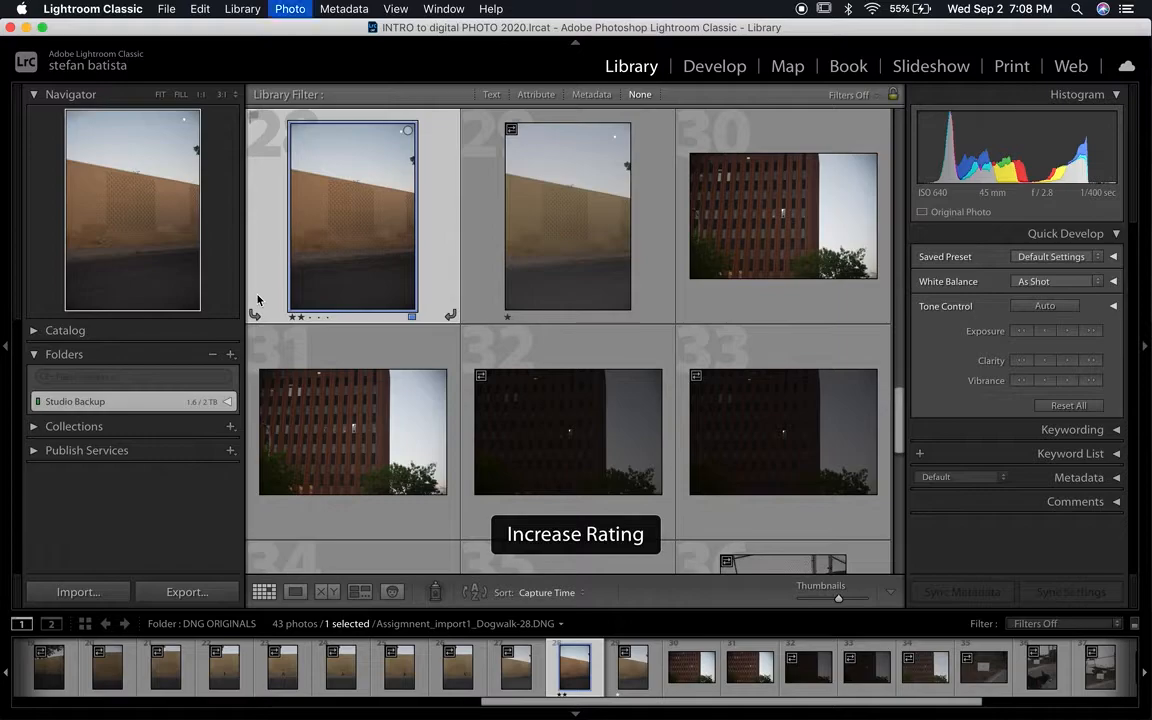
{"action": "key", "text": "bracketright"}
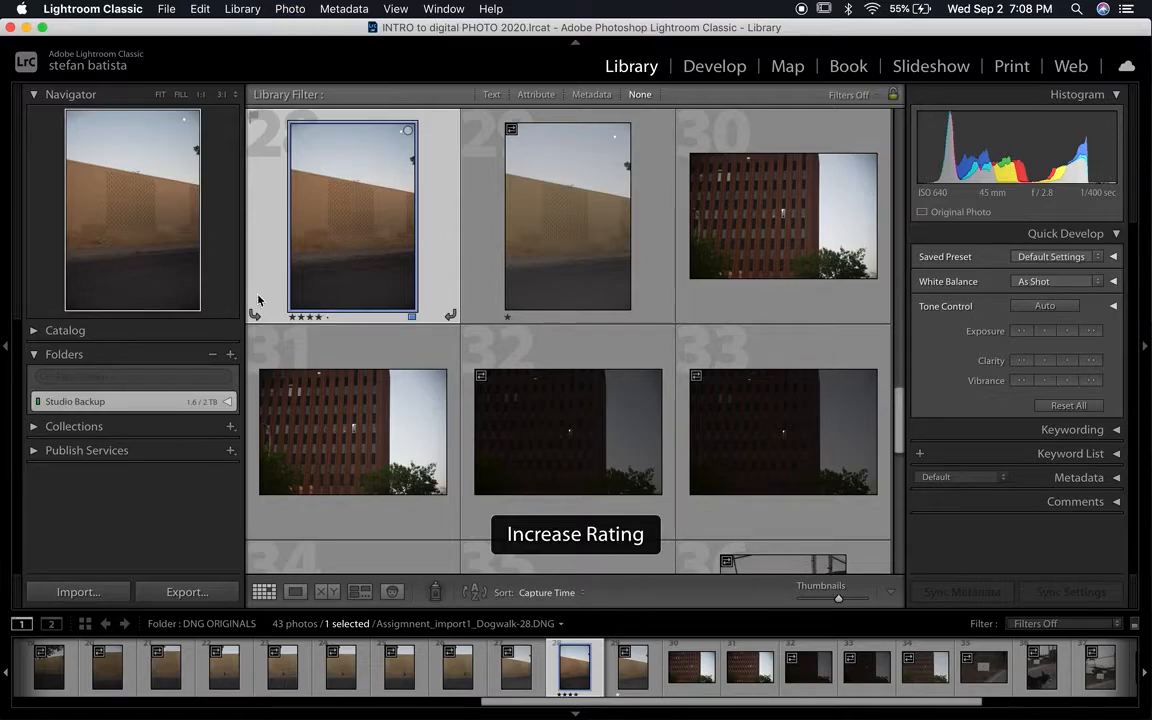
Decrease photo 28's rating one star at a time down to none.
{"action": "key", "text": "bracketleft"}
{"action": "key", "text": "bracketleft"}
{"action": "key", "text": "bracketleft"}
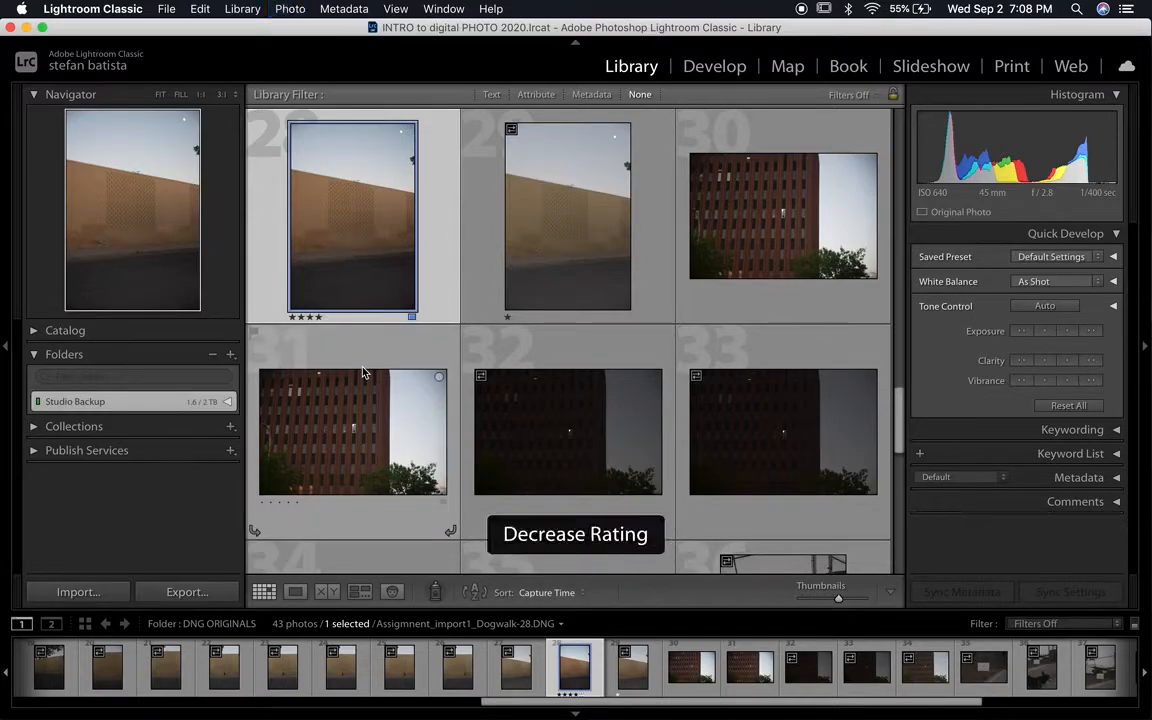
{"action": "key", "text": "bracketleft"}
{"action": "key", "text": "bracketleft"}
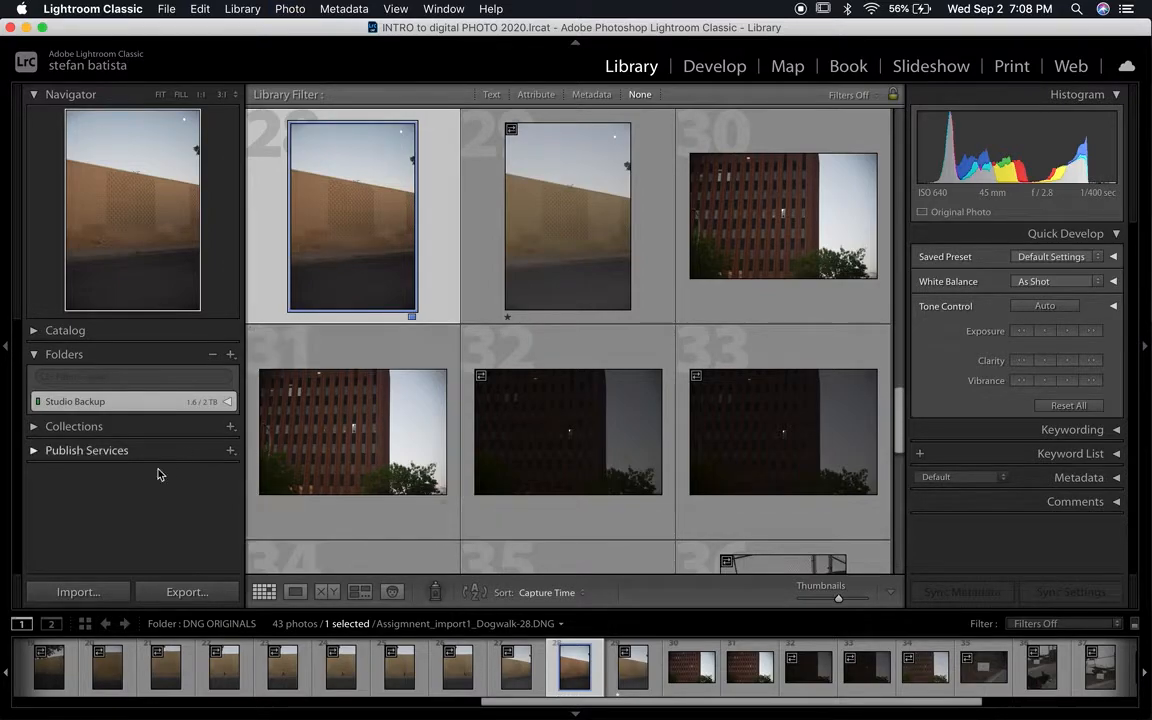
Rotate photo 28 a quarter turn counterclockwise and back, and keep rotating it clockwise through two full turns.
{"action": "key", "text": "super+bracketleft"}
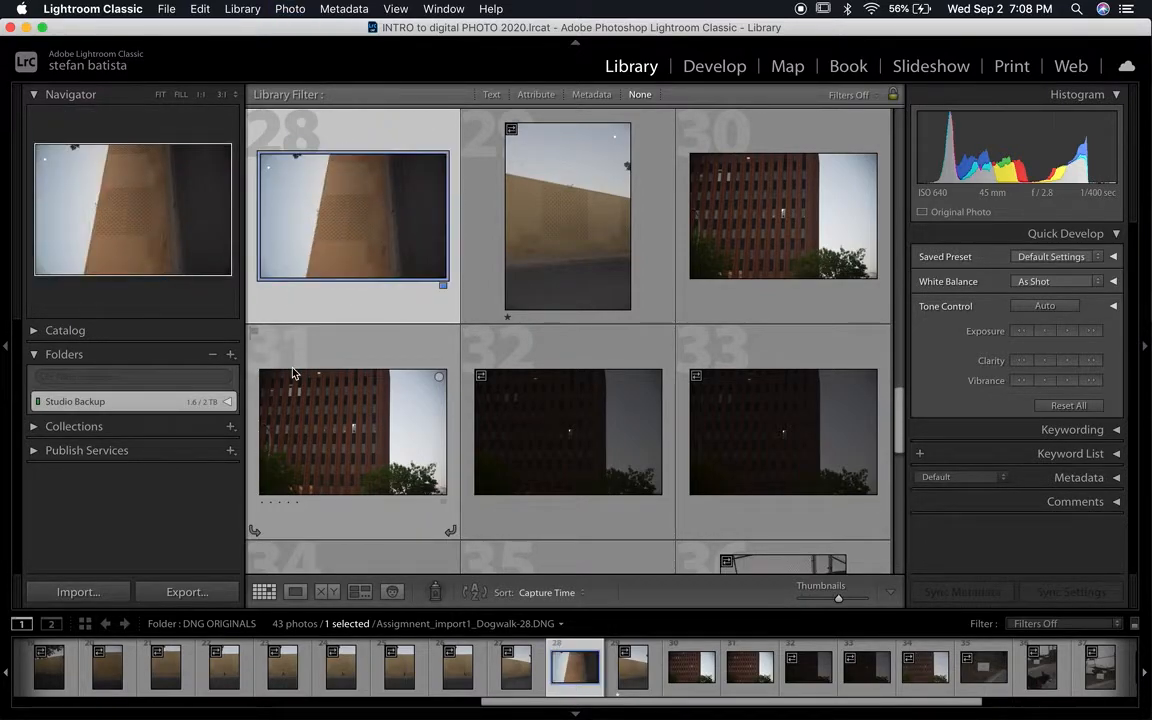
{"action": "key", "text": "super+bracketright"}
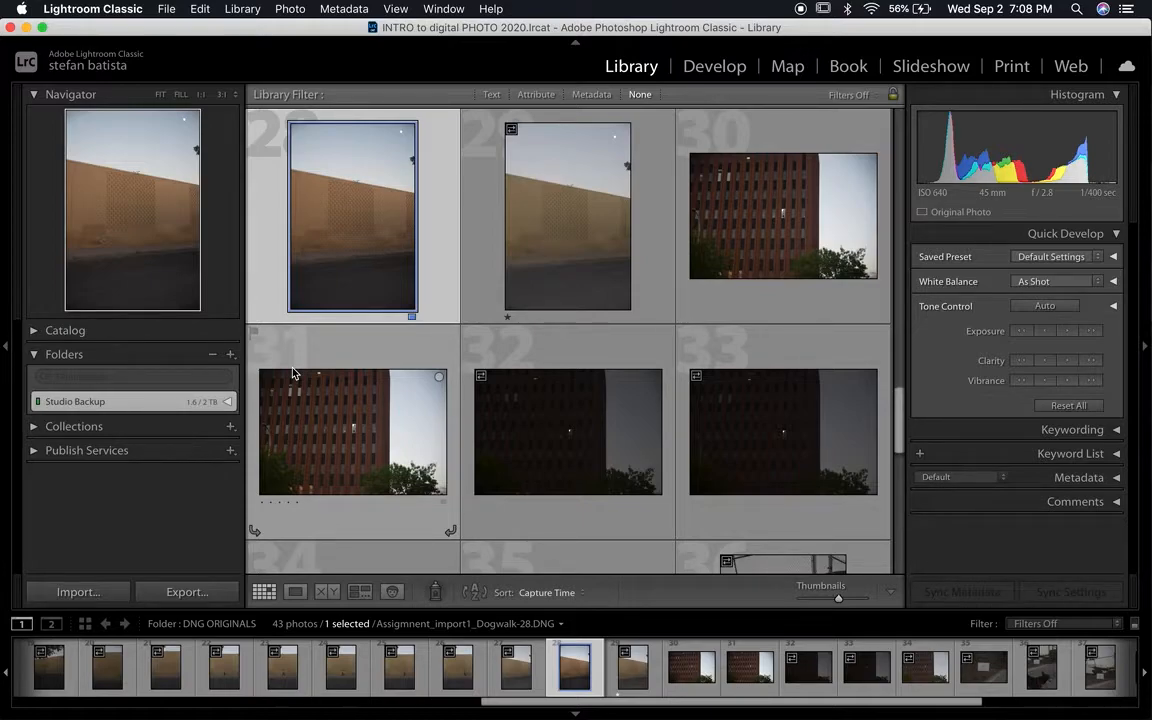
{"action": "key", "text": "super+bracketright"}
{"action": "key", "text": "super+bracketright"}
{"action": "key", "text": "super+bracketright"}
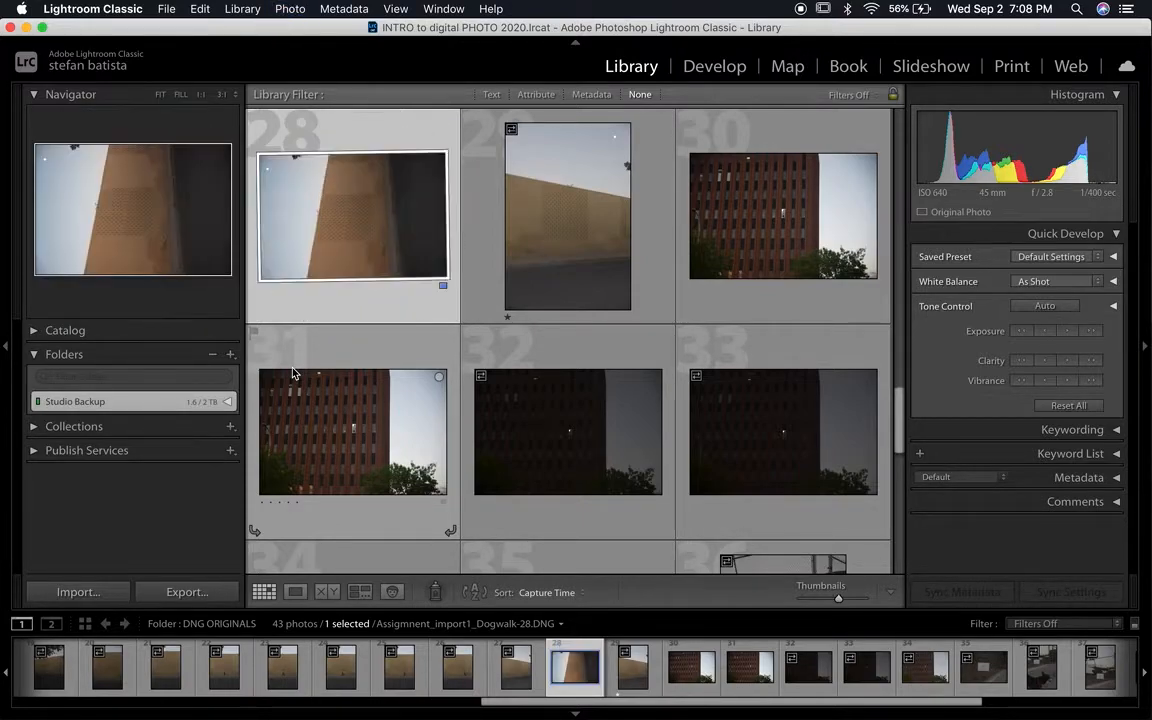
{"action": "key", "text": "super+bracketright"}
{"action": "key", "text": "super+bracketright"}
{"action": "key", "text": "super+bracketright"}
{"action": "key", "text": "super+bracketright"}
{"action": "key", "text": "super+bracketright"}
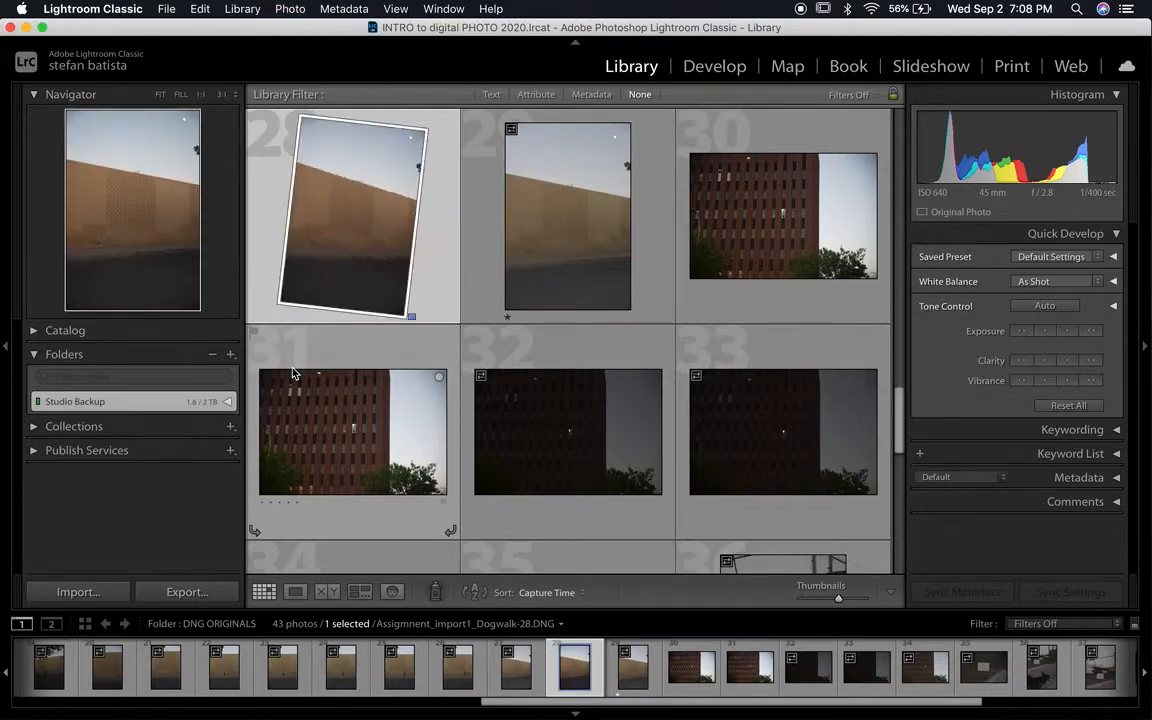
Rotate photo 28 back and forth in quarter turns, counterclockwise and clockwise, ending with it upright.
{"action": "key", "text": "super+bracketleft"}
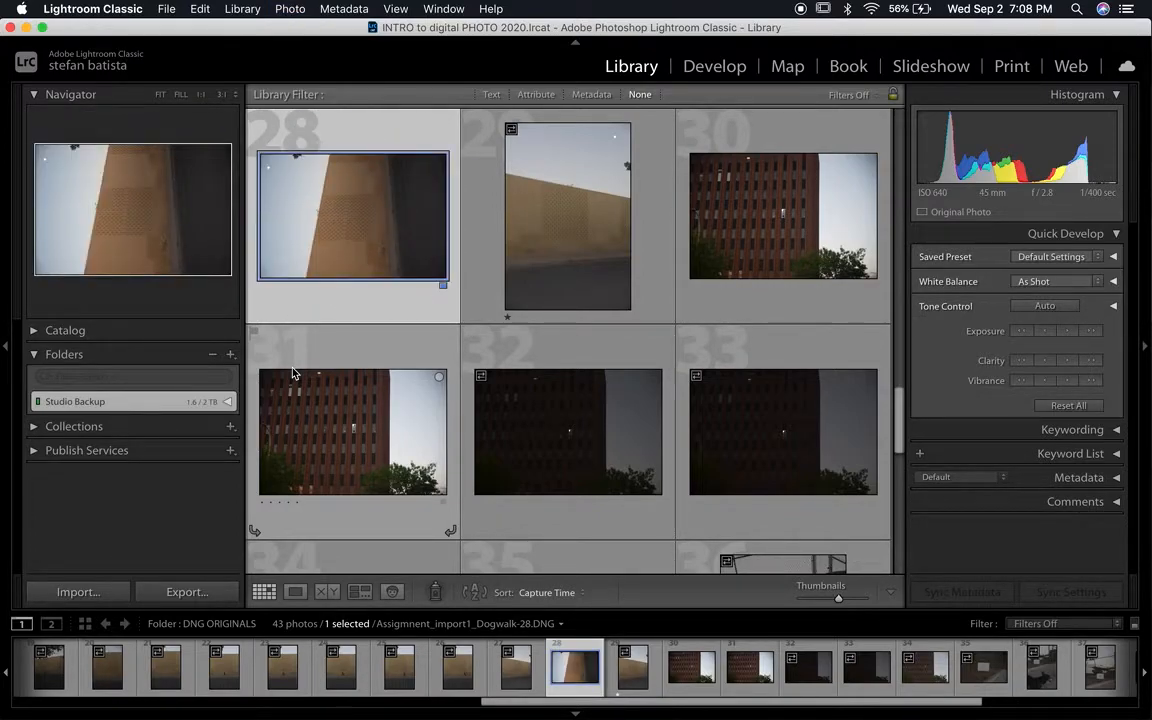
{"action": "key", "text": "super+bracketleft"}
{"action": "key", "text": "super+bracketleft"}
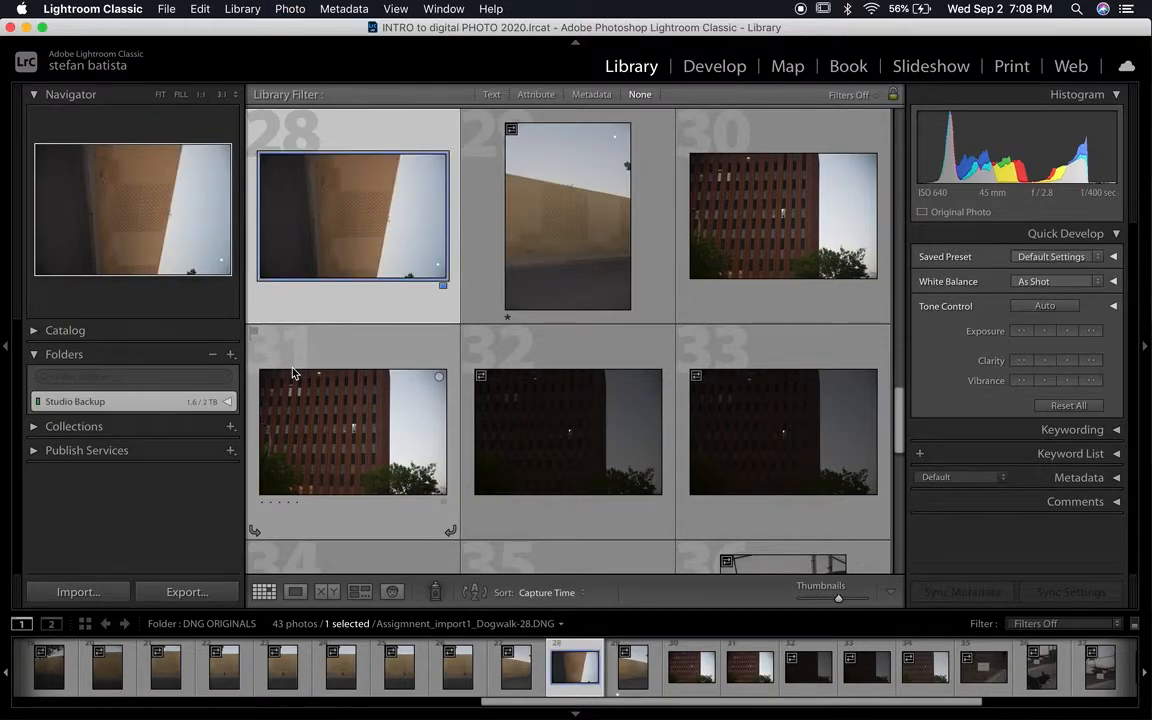
{"action": "key", "text": "super+bracketleft"}
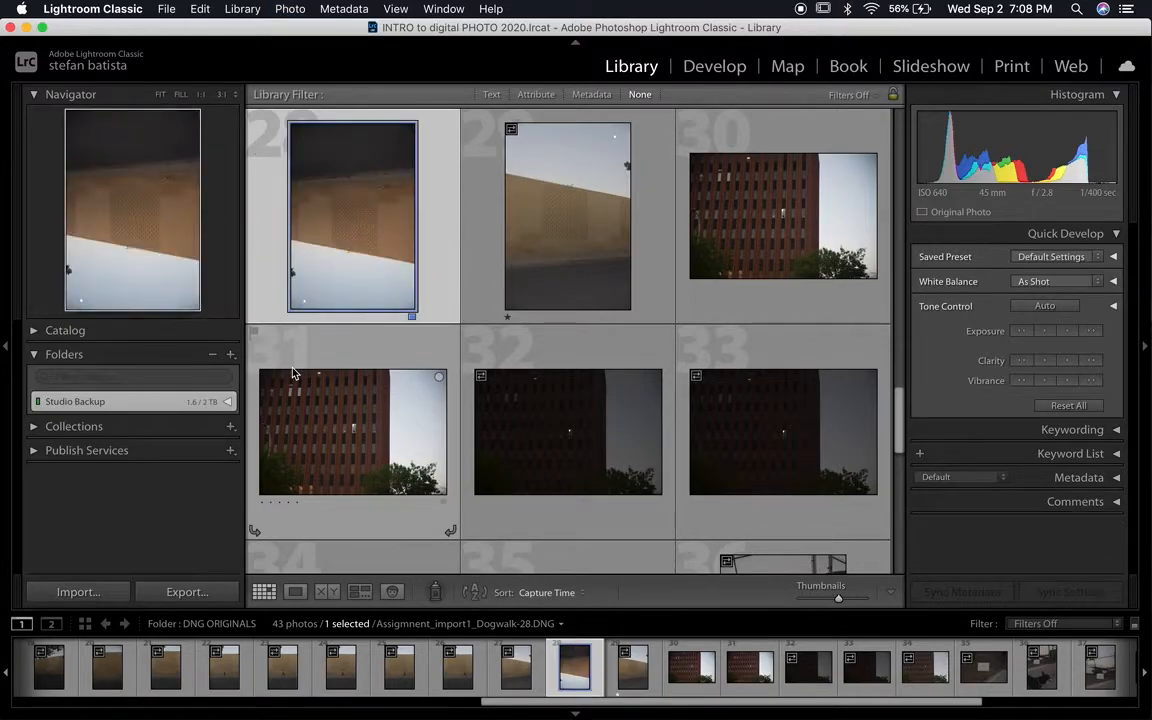
{"action": "key", "text": "super+bracketright"}
{"action": "key", "text": "super+bracketleft"}
{"action": "key", "text": "super+bracketleft"}
{"action": "key", "text": "super+bracketleft"}
{"action": "key", "text": "super+bracketright"}
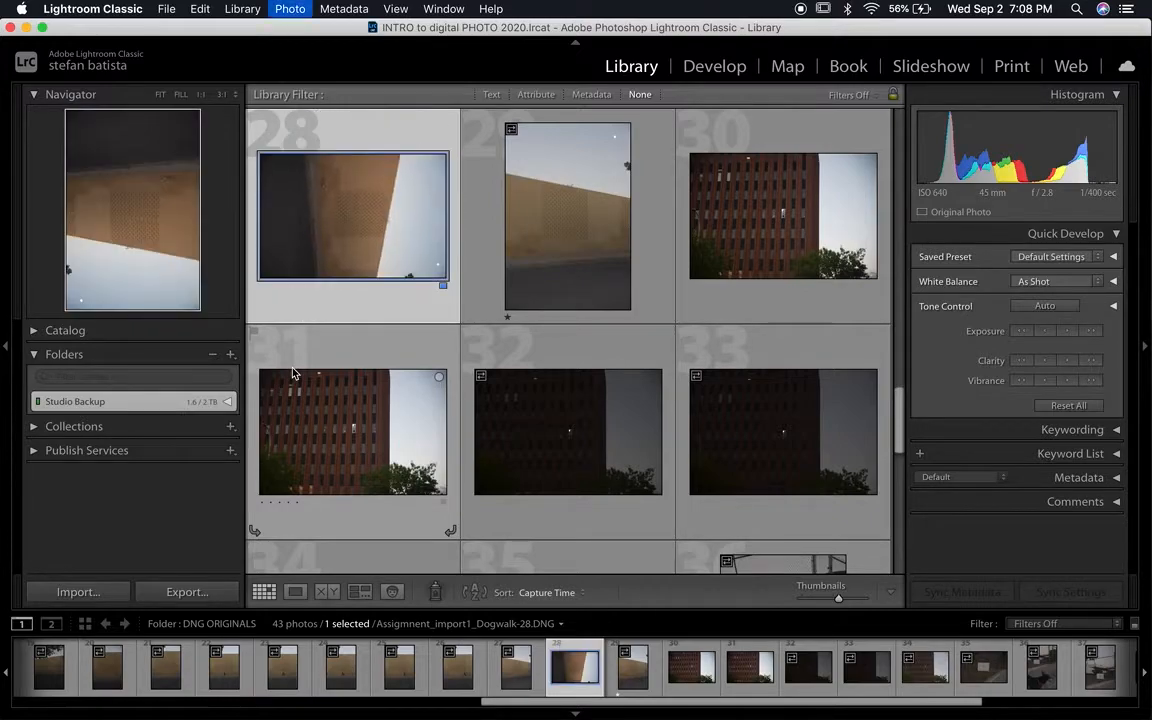
{"action": "key", "text": "super+bracketleft"}
{"action": "key", "text": "super+bracketright"}
{"action": "key", "text": "super+bracketright"}
{"action": "key", "text": "super+bracketleft"}
{"action": "key", "text": "super+bracketright"}
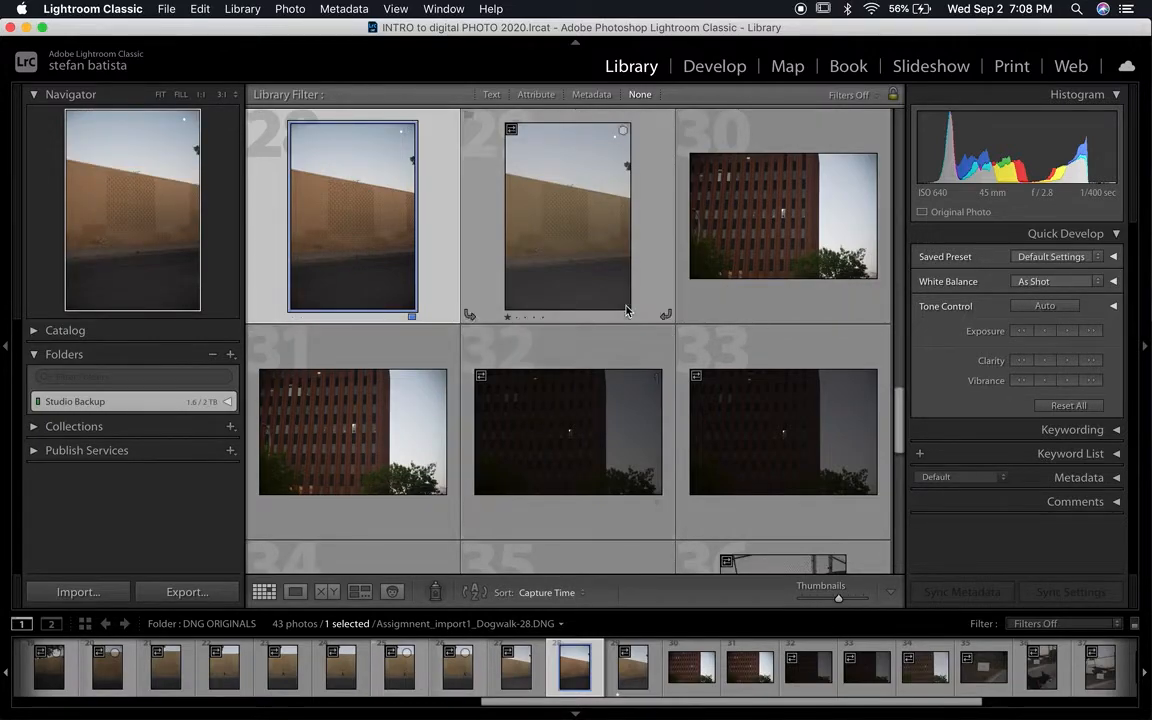
Look through the grid's thumbnails, selecting photos 29, 26, 40, 41 and 39 one after another.
{"action": "left_click", "coordinate": [535, 267]}
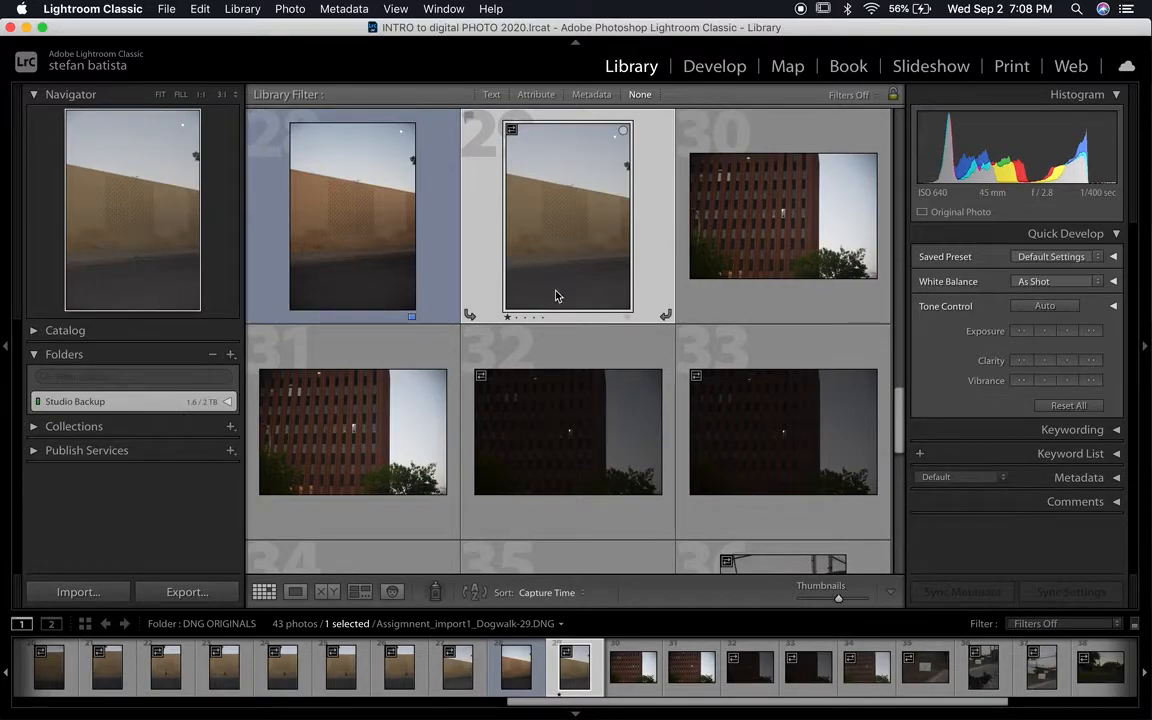
{"action": "scroll", "coordinate": [384, 317], "scroll_direction": "up", "scroll_amount": 5}
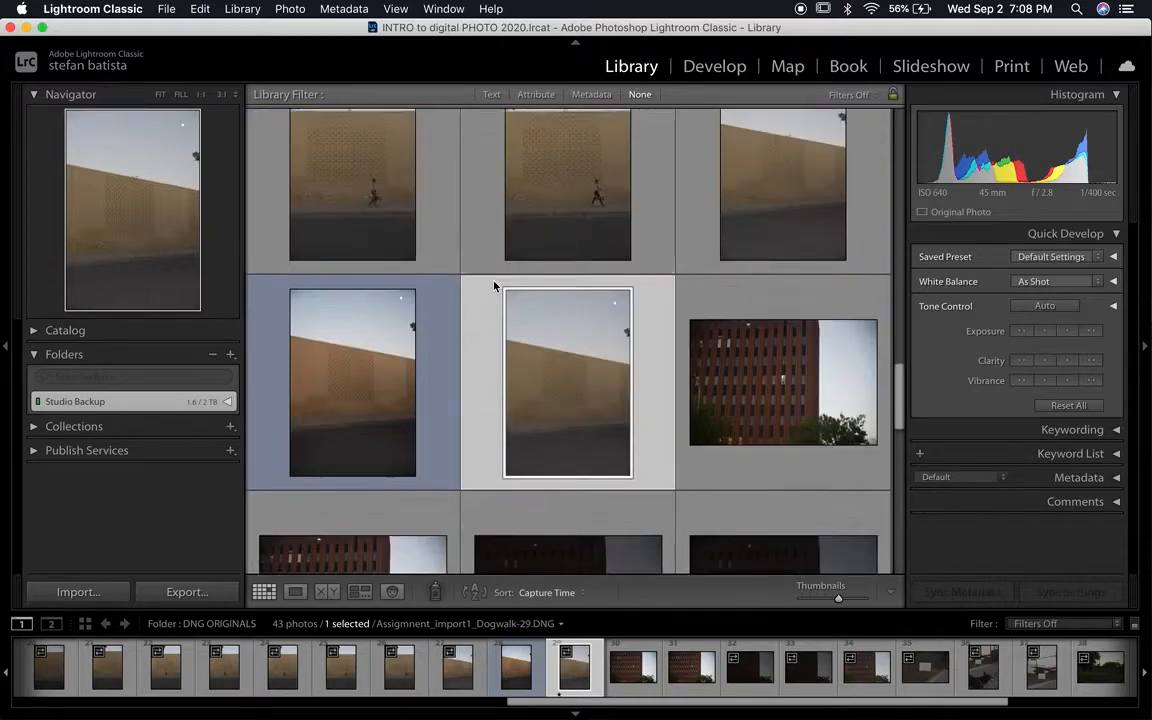
{"action": "left_click", "coordinate": [200, 9]}
{"action": "mouse_move", "coordinate": [170, 9]}
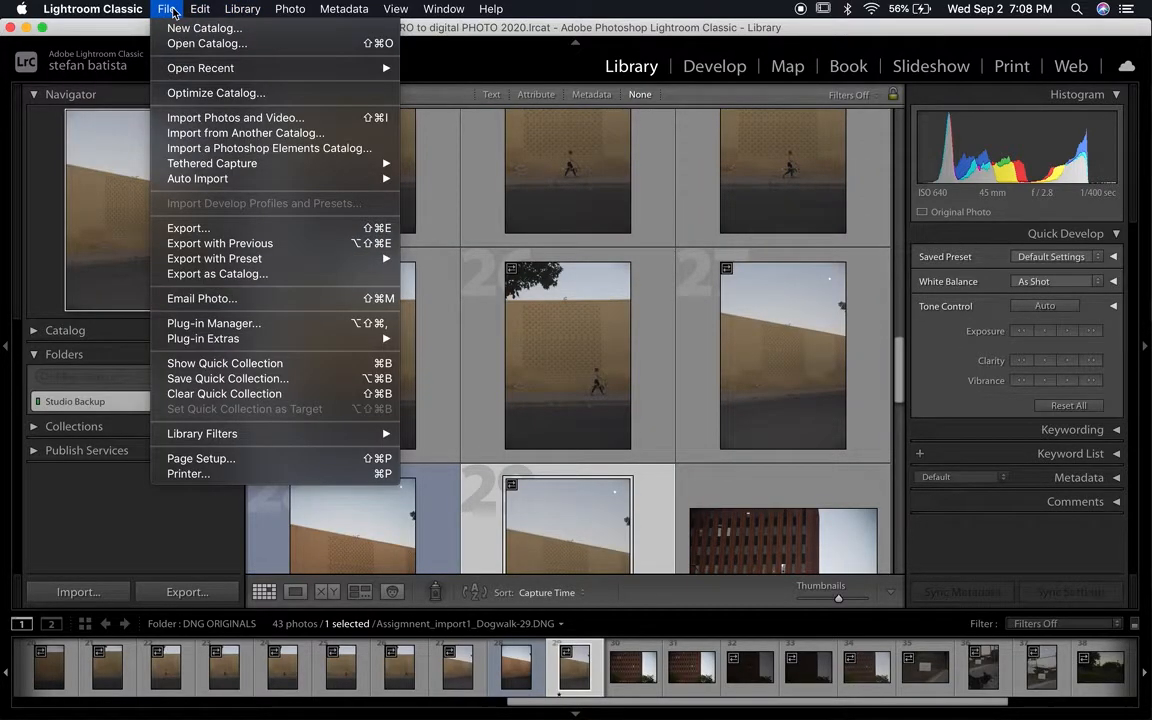
{"action": "left_click", "coordinate": [567, 387]}
{"action": "left_click", "coordinate": [600, 425]}
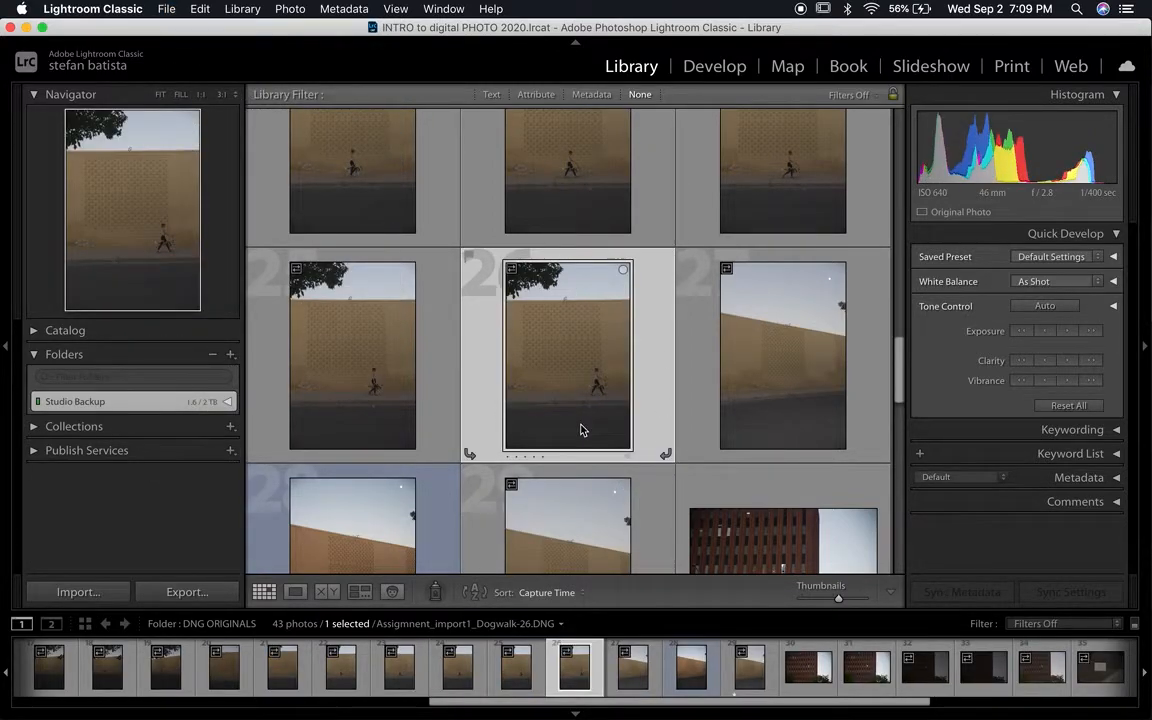
{"action": "scroll", "coordinate": [678, 400], "scroll_direction": "down", "scroll_amount": 10}
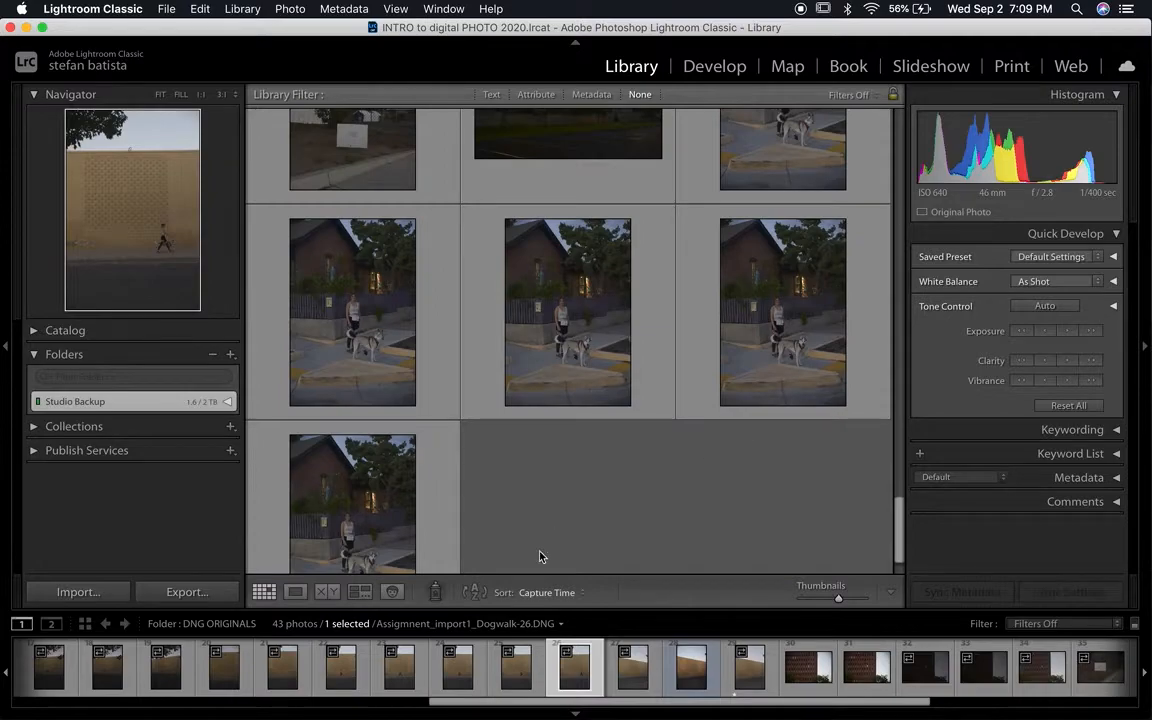
{"action": "left_click", "coordinate": [330, 298]}
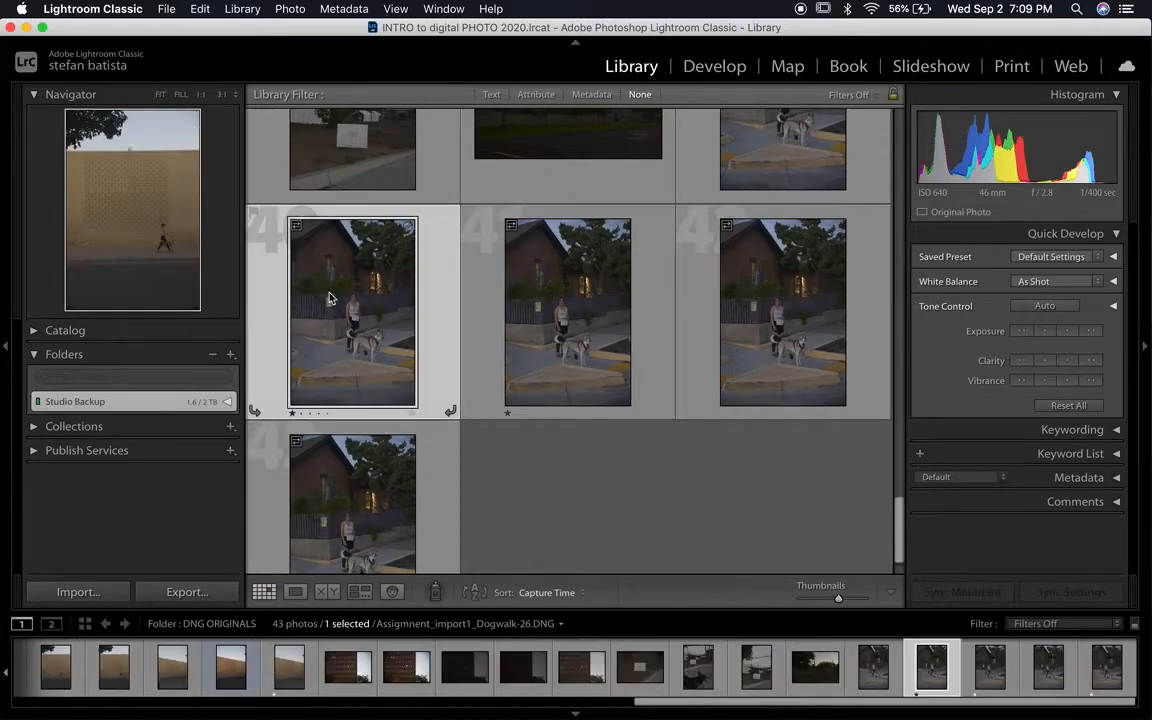
{"action": "scroll", "coordinate": [330, 298], "scroll_direction": "up", "scroll_amount": 2}
{"action": "left_click", "coordinate": [642, 412]}
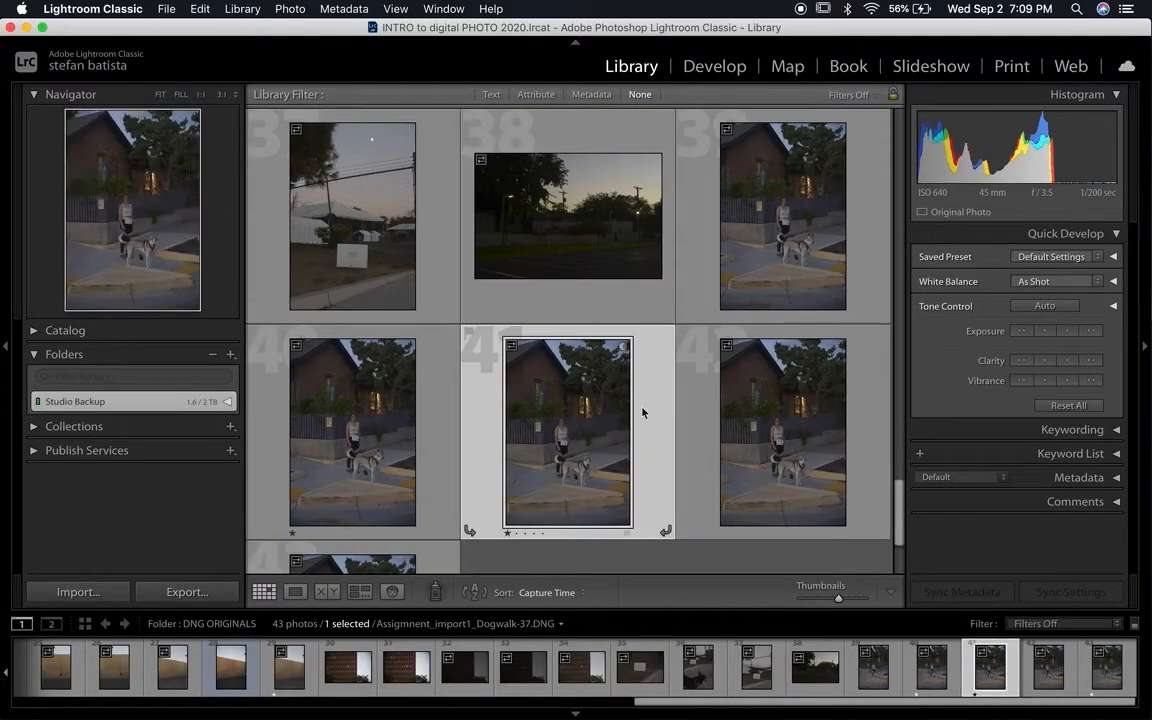
{"action": "left_click", "coordinate": [767, 288]}
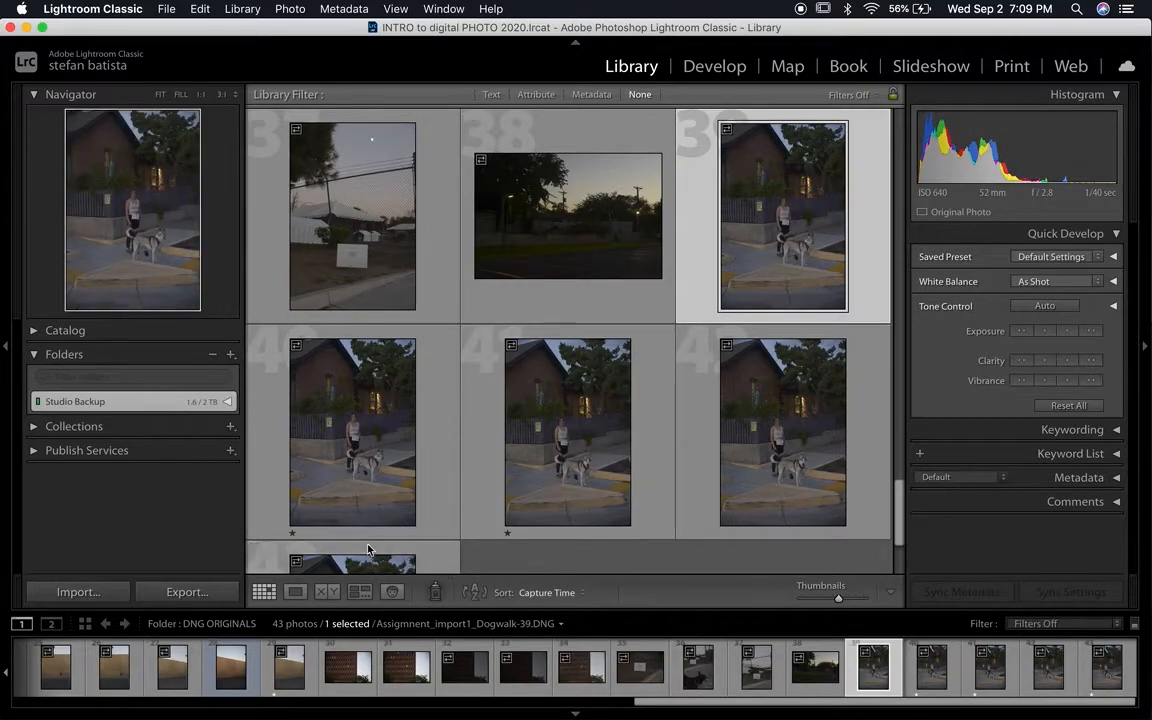
Assign the Red colour label to photos 29, 25 and 40.
{"action": "scroll", "coordinate": [520, 514], "scroll_direction": "up", "scroll_amount": 5}
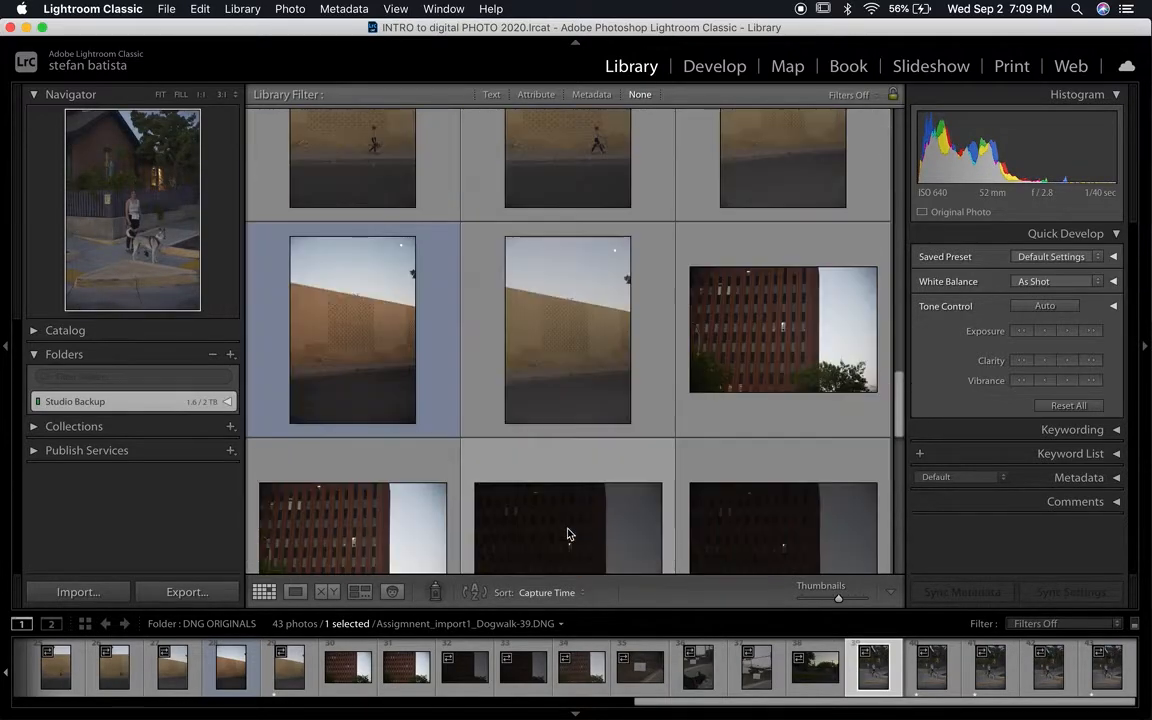
{"action": "left_click", "coordinate": [549, 349]}
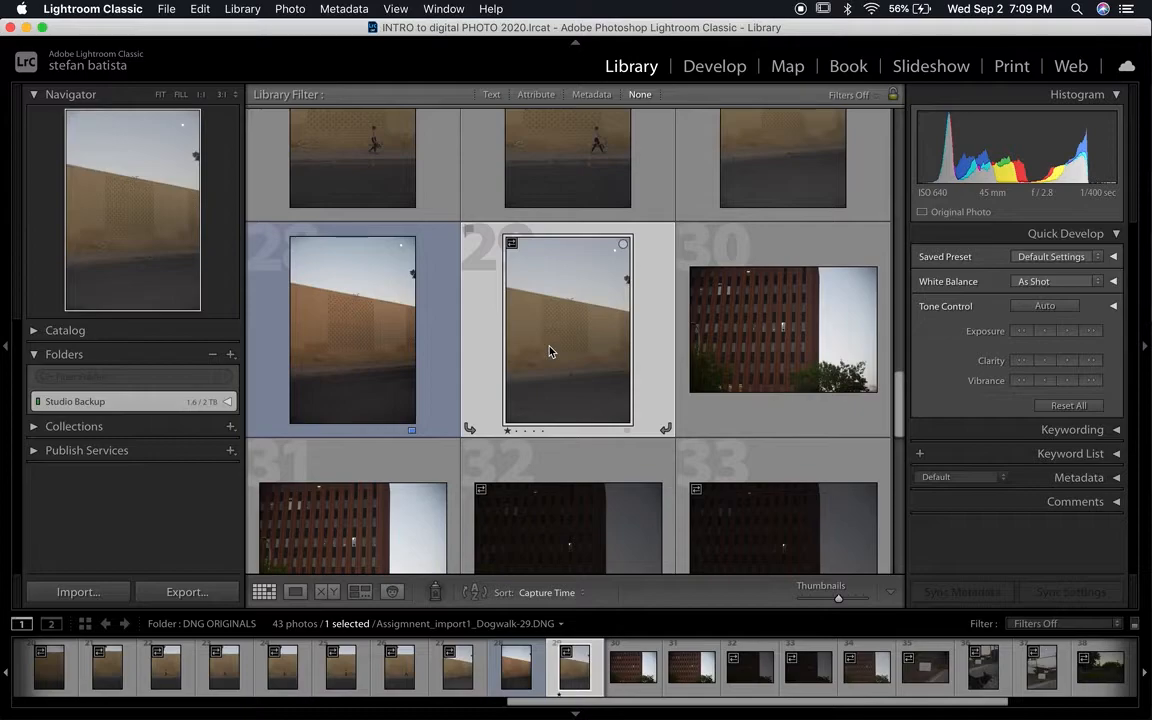
{"action": "key", "text": "6"}
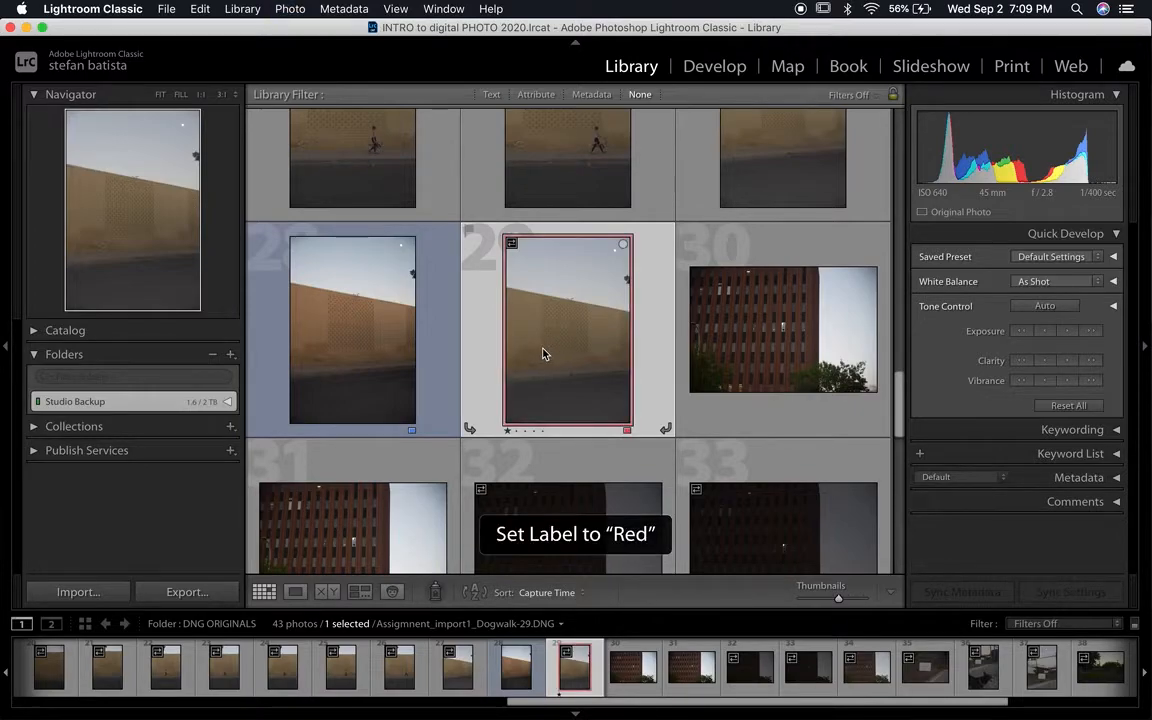
{"action": "left_click", "coordinate": [392, 165]}
{"action": "key", "text": "6"}
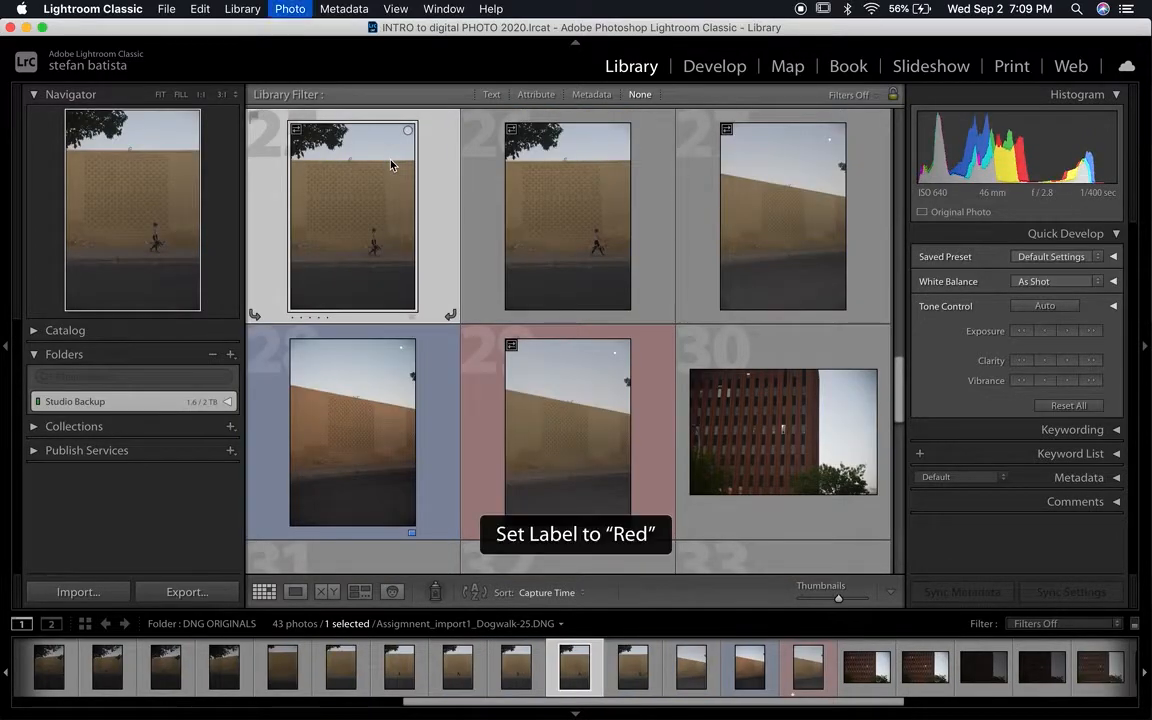
{"action": "scroll", "coordinate": [758, 464], "scroll_direction": "down", "scroll_amount": 5}
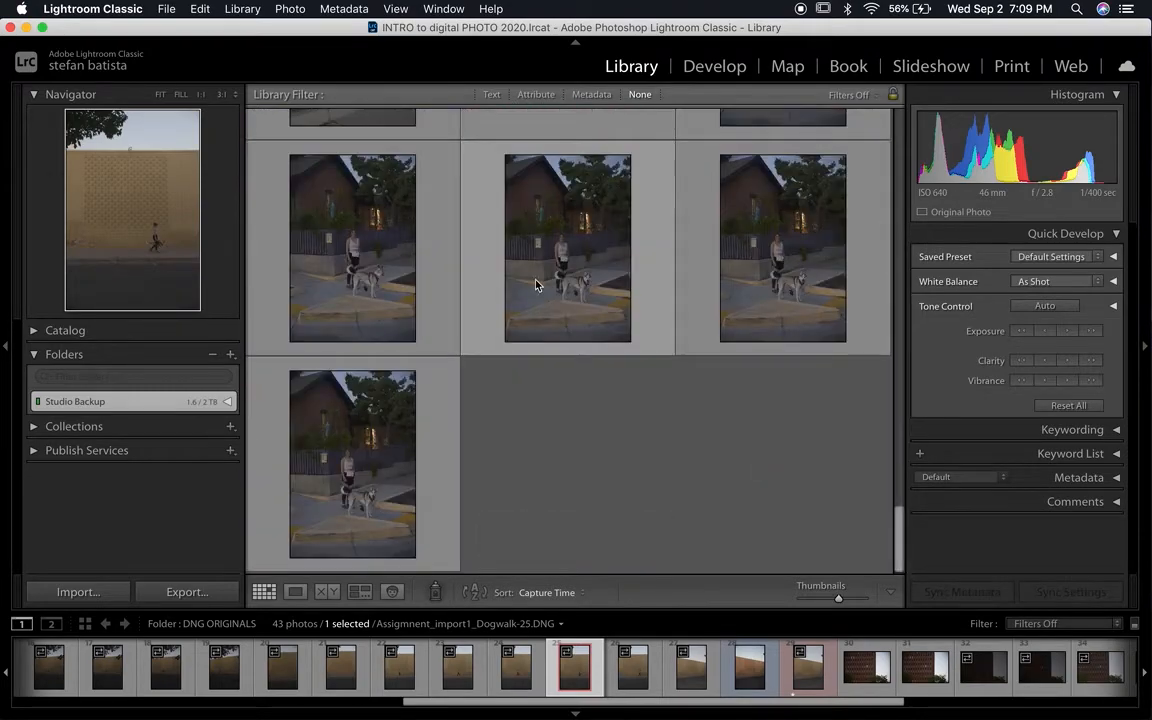
{"action": "left_click", "coordinate": [482, 251]}
{"action": "left_click", "coordinate": [382, 257]}
{"action": "key", "text": "6"}
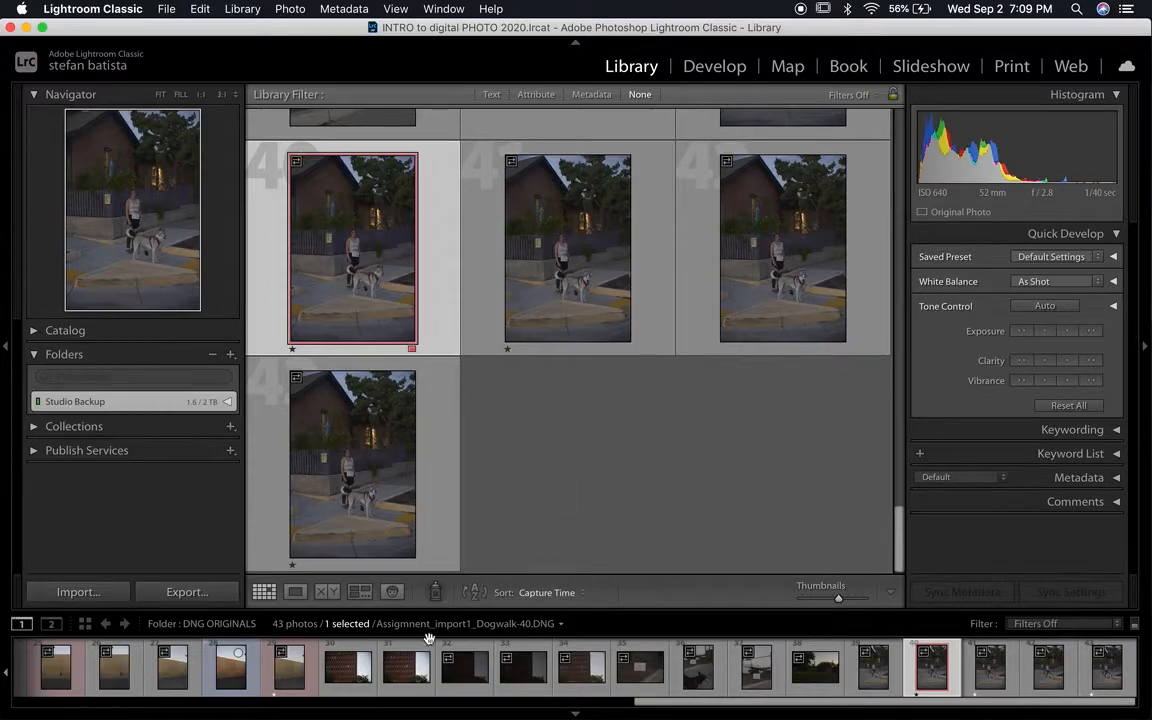
Hide the filmstrip and show it again.
{"action": "left_click", "coordinate": [576, 712]}
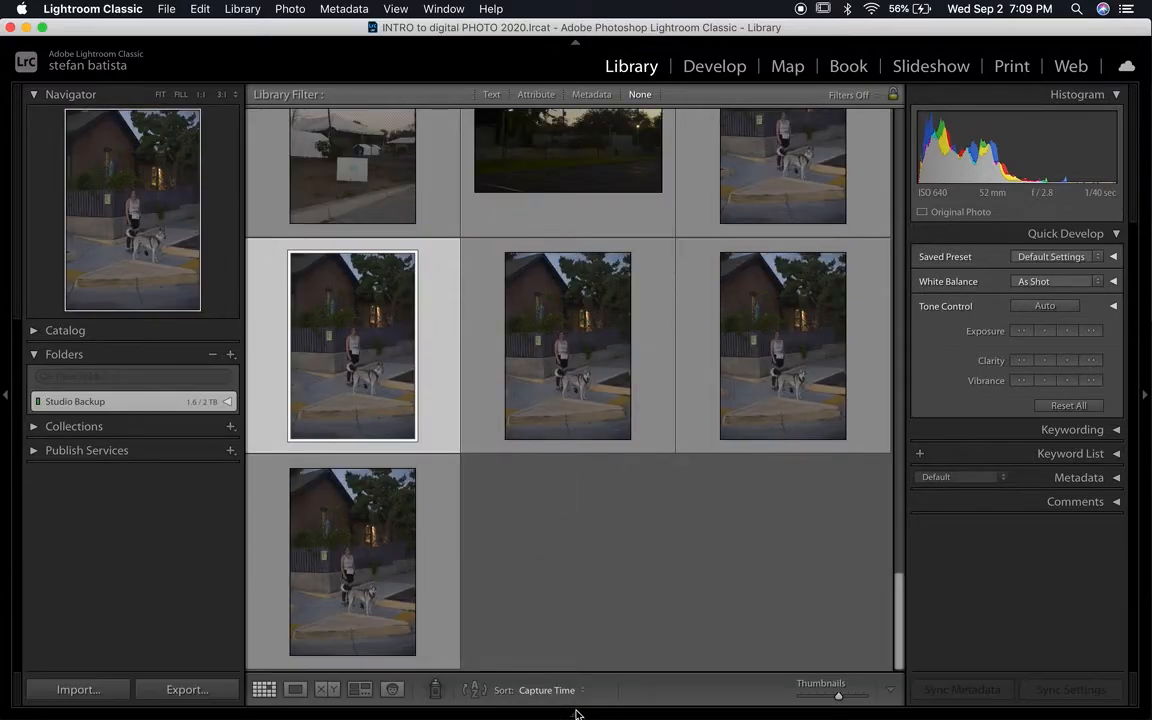
{"action": "key", "text": "j"}
{"action": "mouse_move", "coordinate": [458, 674]}
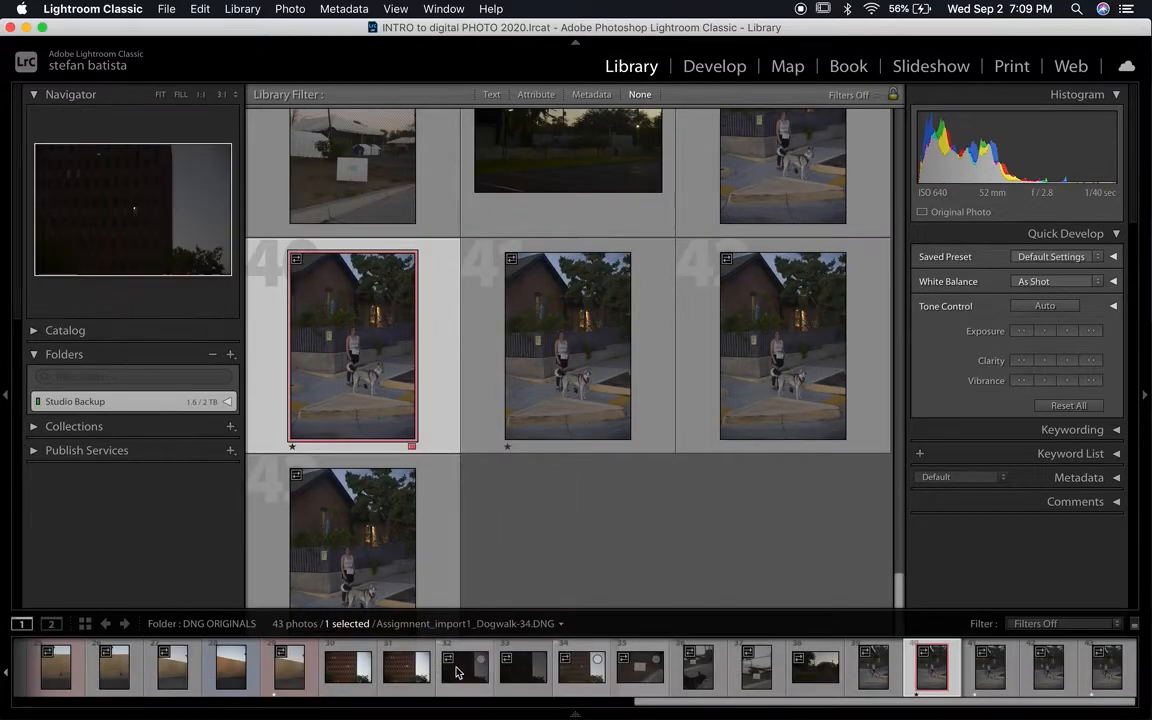
{"action": "left_click", "coordinate": [576, 712]}
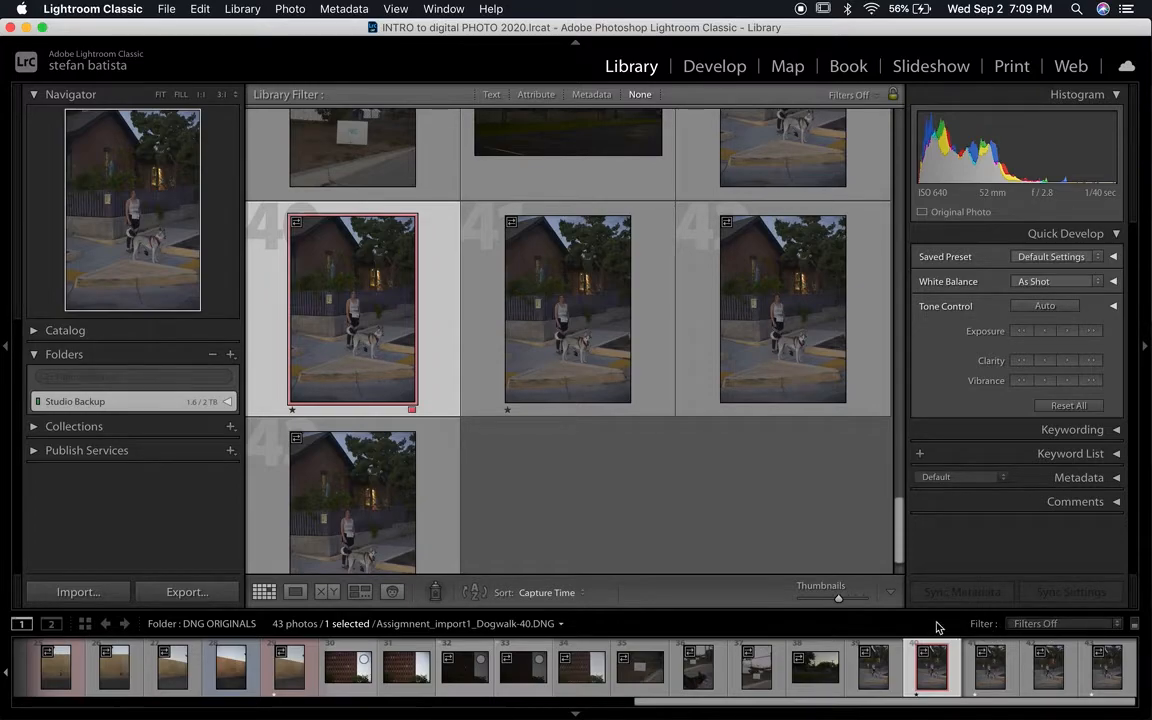
Expand the filmstrip's filter options and apply the Rated filter preset.
{"action": "left_click", "coordinate": [982, 625]}
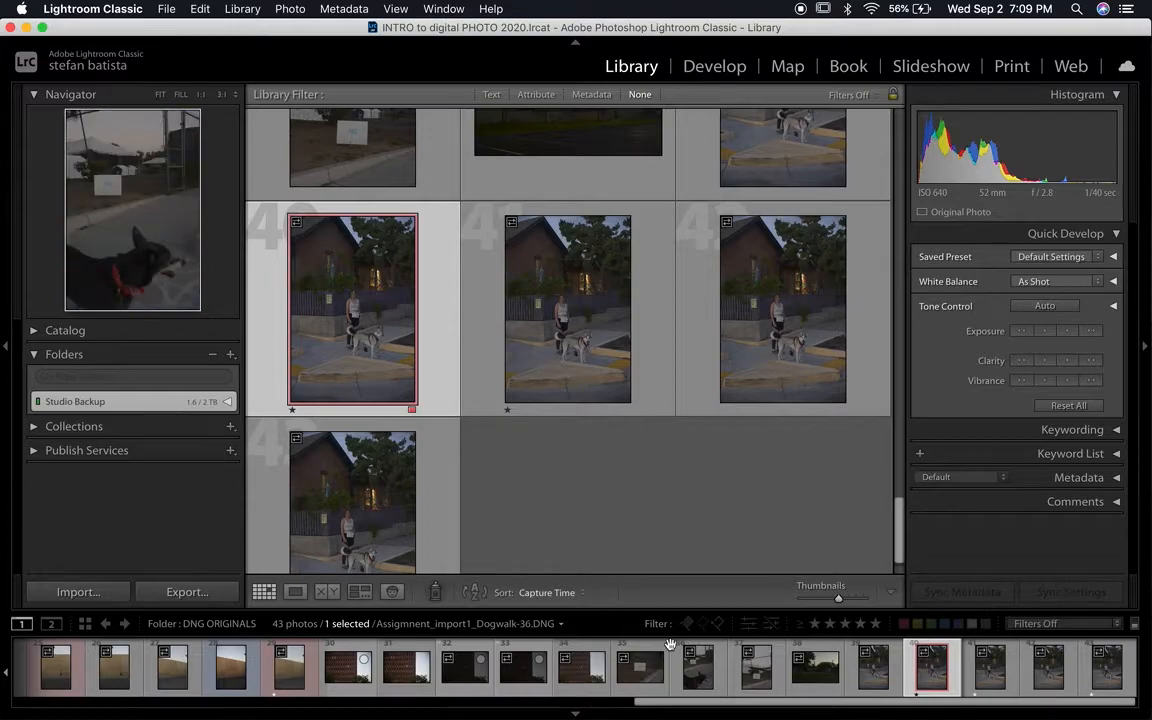
{"action": "left_click", "coordinate": [1017, 624]}
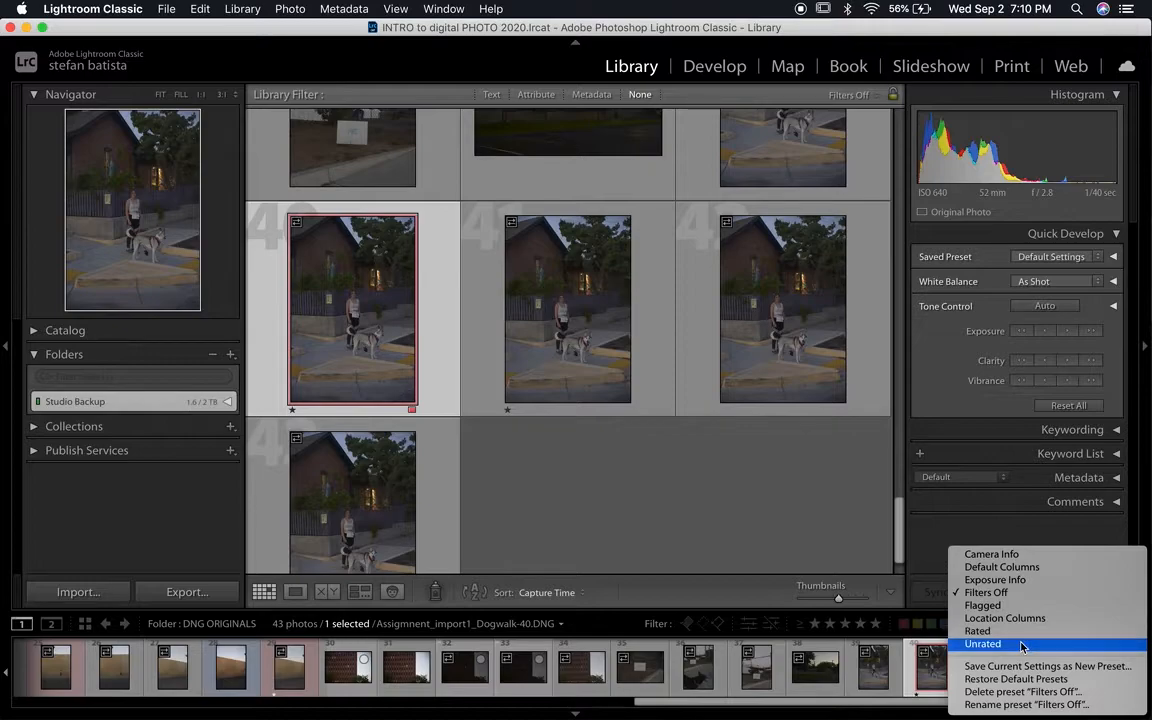
{"action": "left_click", "coordinate": [1026, 632]}
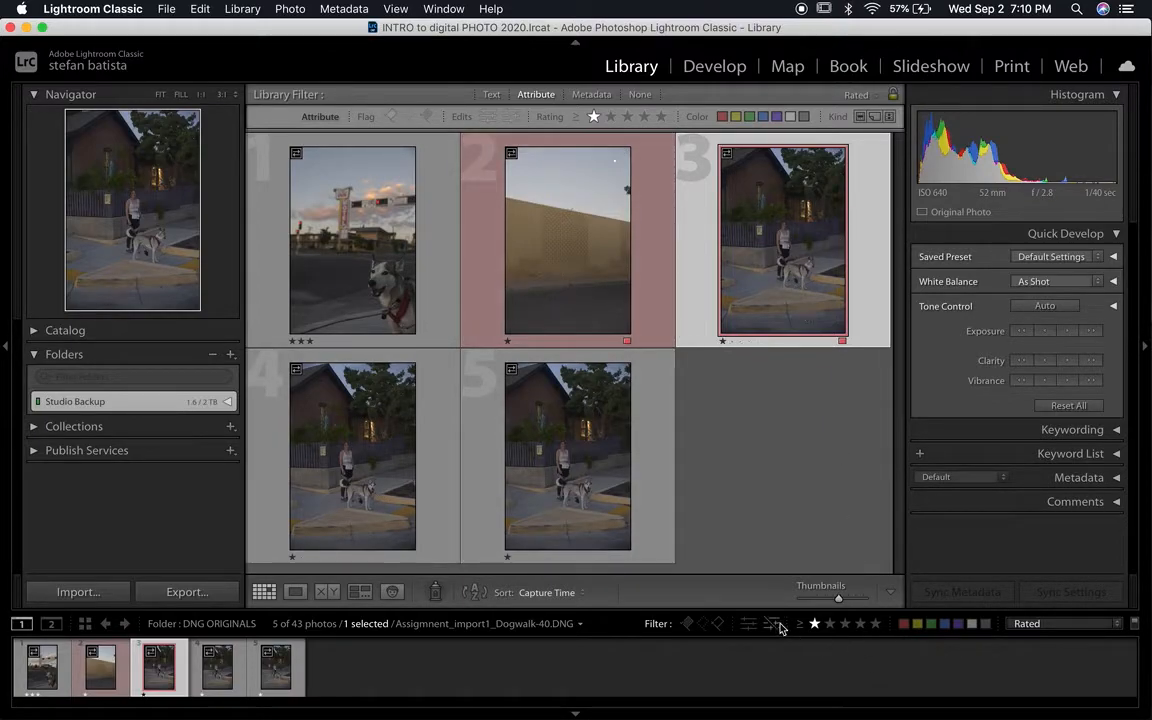
Raise the rating filter to three stars or higher, and lower it through two stars back to one.
{"action": "left_click", "coordinate": [845, 623]}
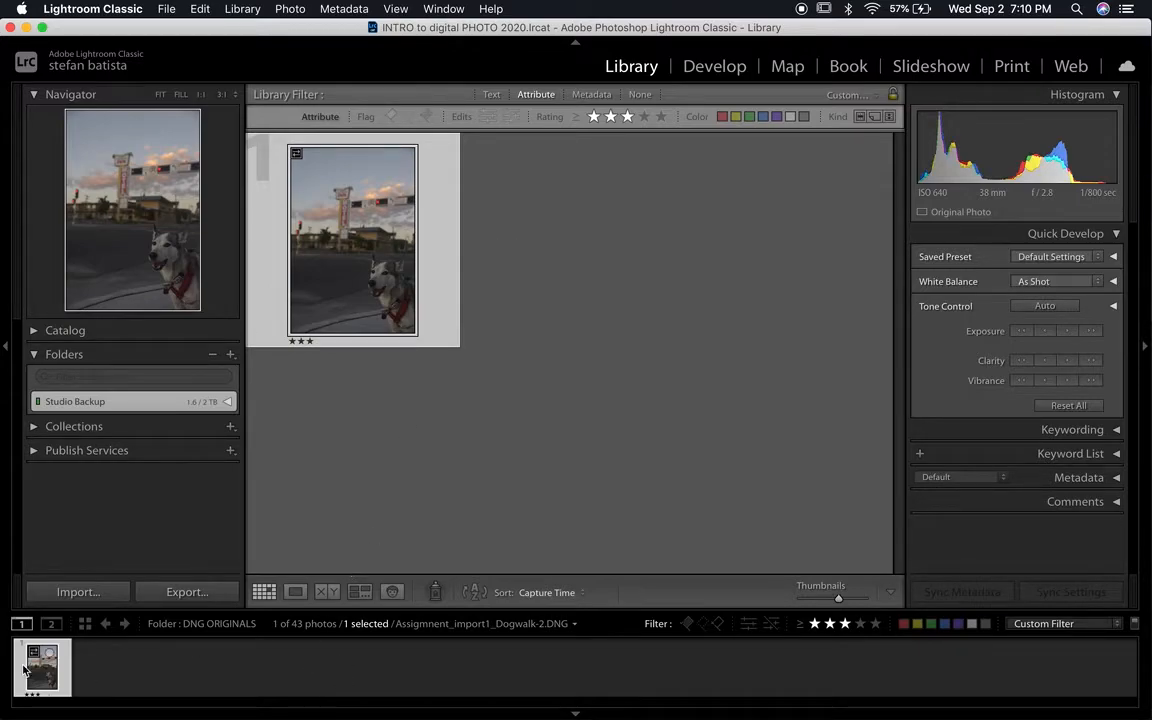
{"action": "left_click", "coordinate": [830, 624]}
{"action": "left_click", "coordinate": [814, 624]}
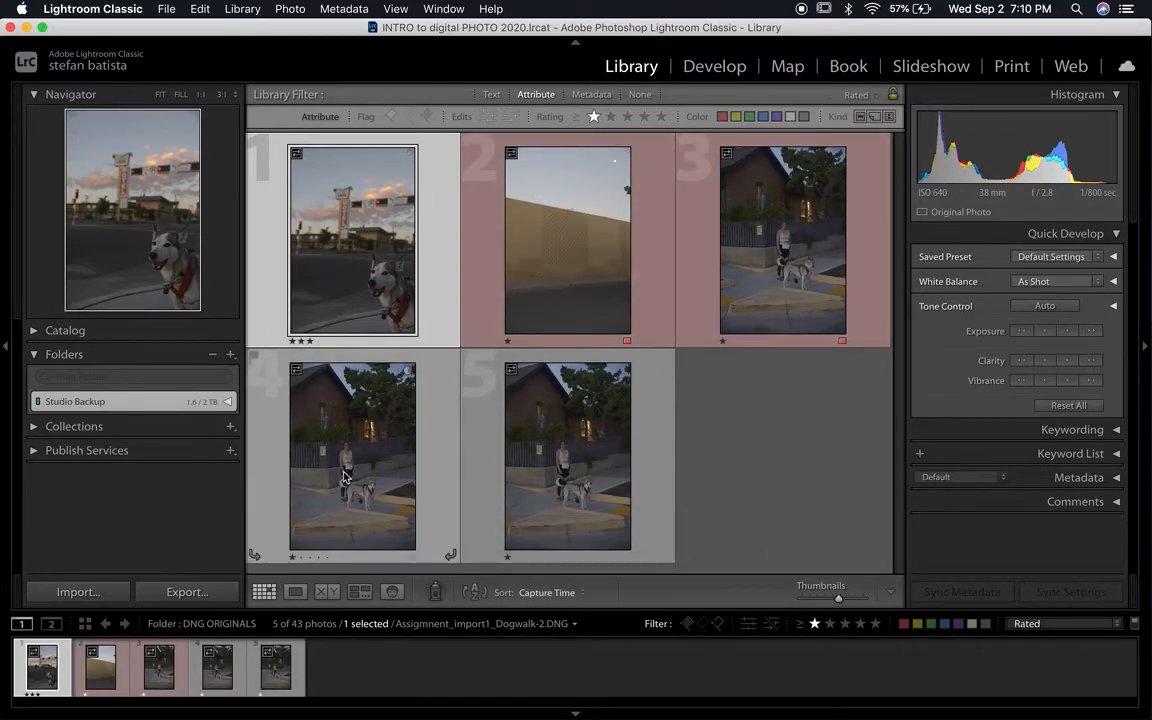
Filter the photos by the Red colour label, clear the star rating filter and deselect the active photo.
{"action": "left_click", "coordinate": [903, 623]}
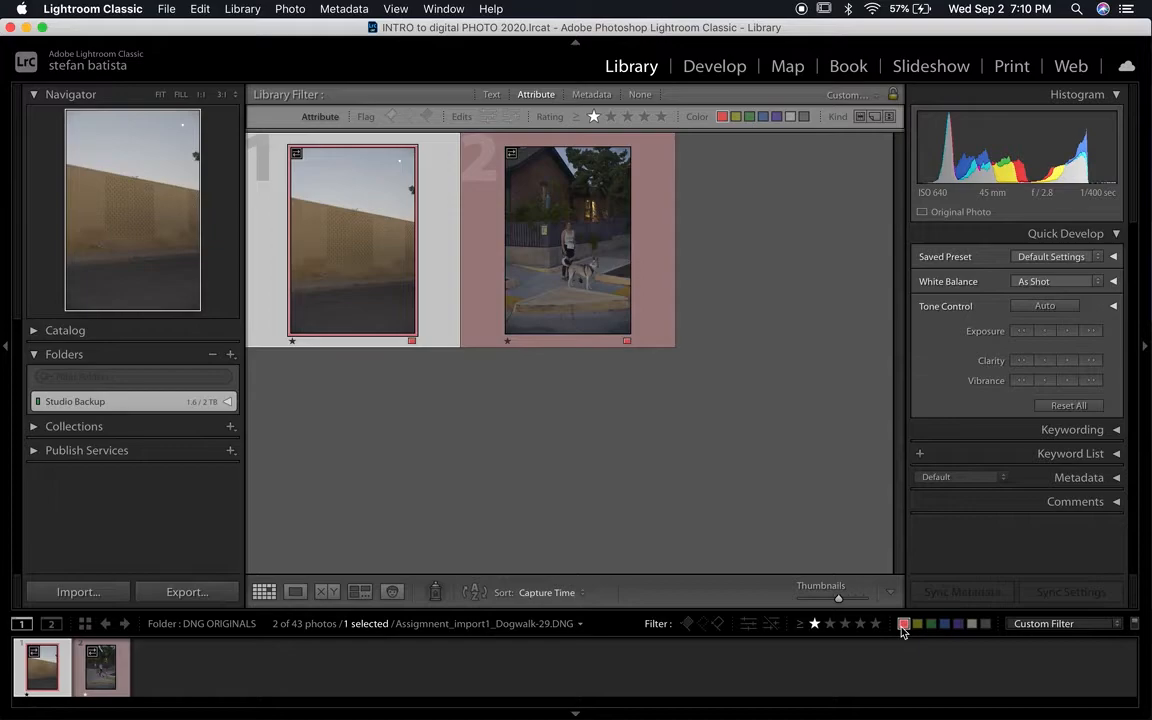
{"action": "left_click", "coordinate": [814, 623]}
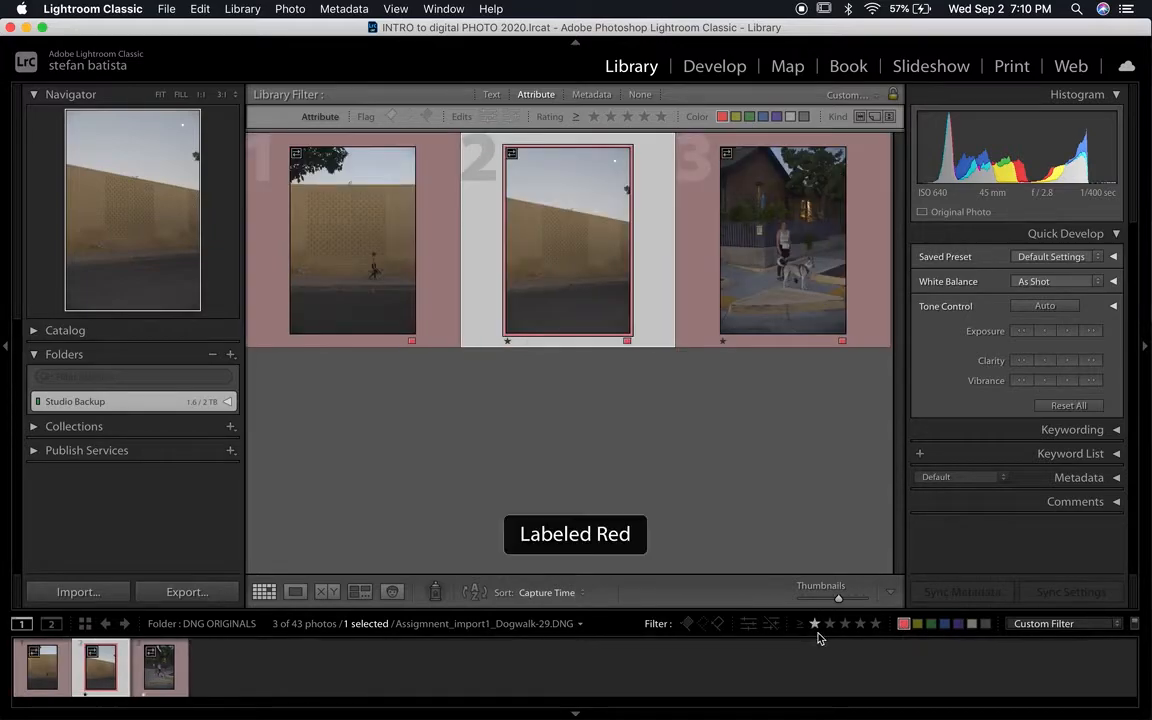
{"action": "left_click", "coordinate": [814, 623]}
{"action": "left_click", "coordinate": [814, 623]}
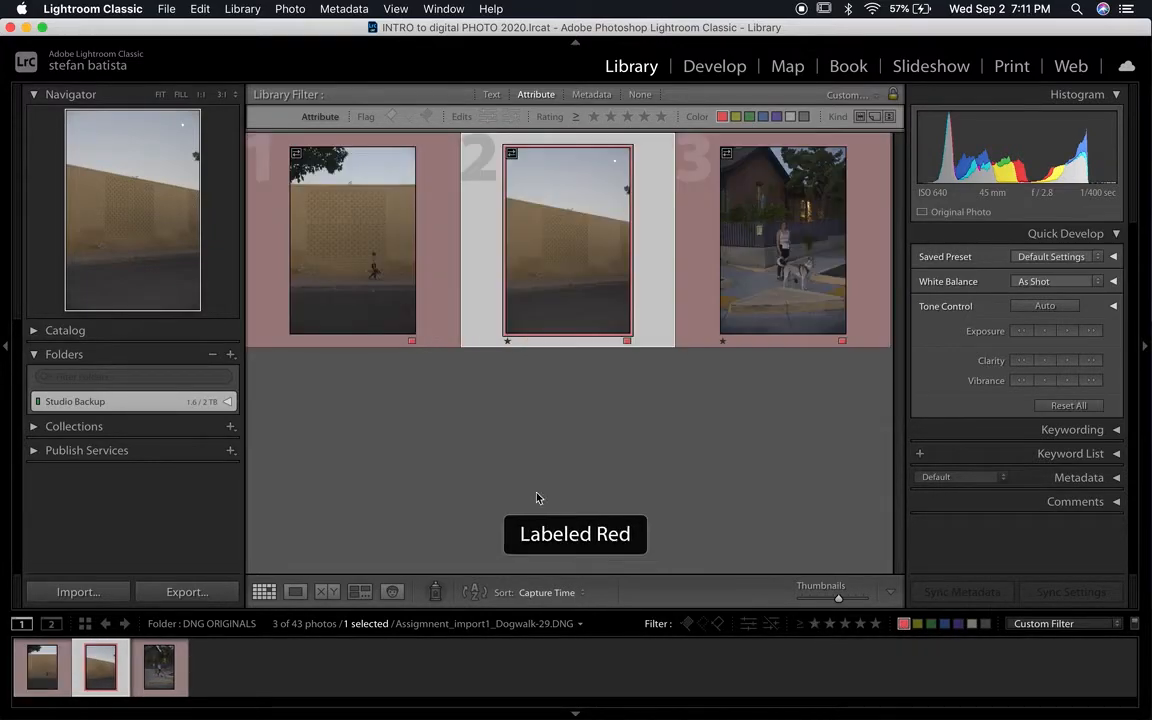
{"action": "left_click", "coordinate": [700, 470]}
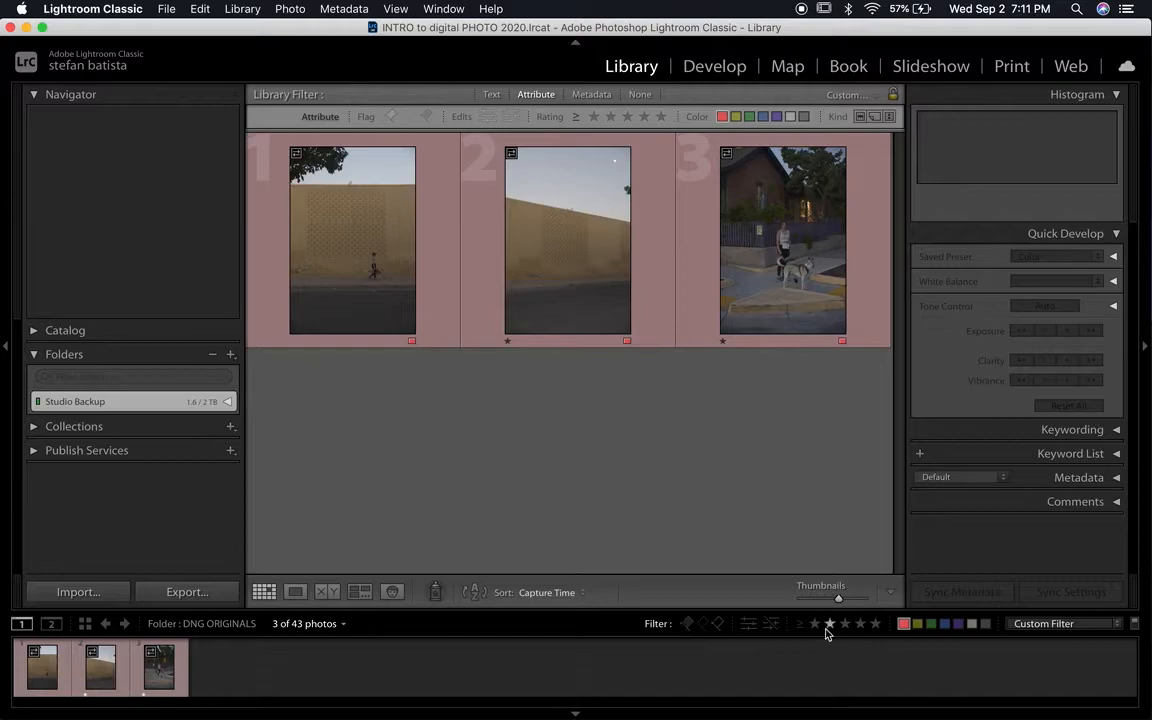
Review the list of filter presets without choosing one, and collapse the filmstrip's filter options.
{"action": "left_click", "coordinate": [1119, 626]}
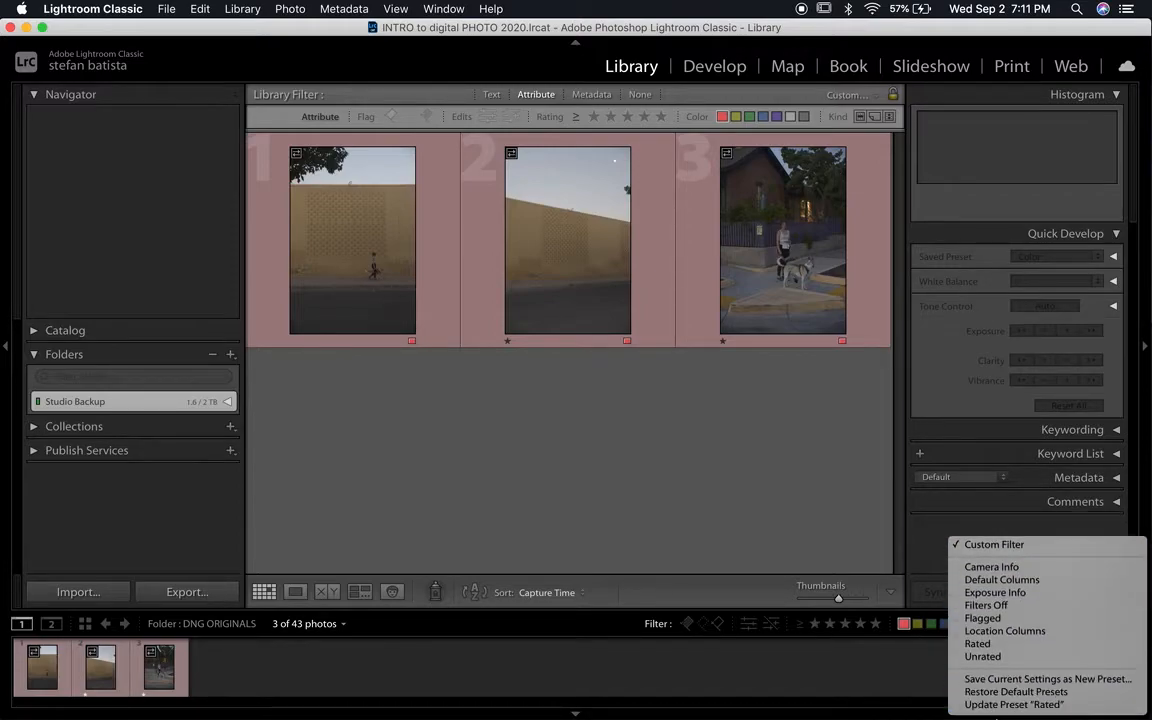
{"action": "left_click", "coordinate": [819, 505]}
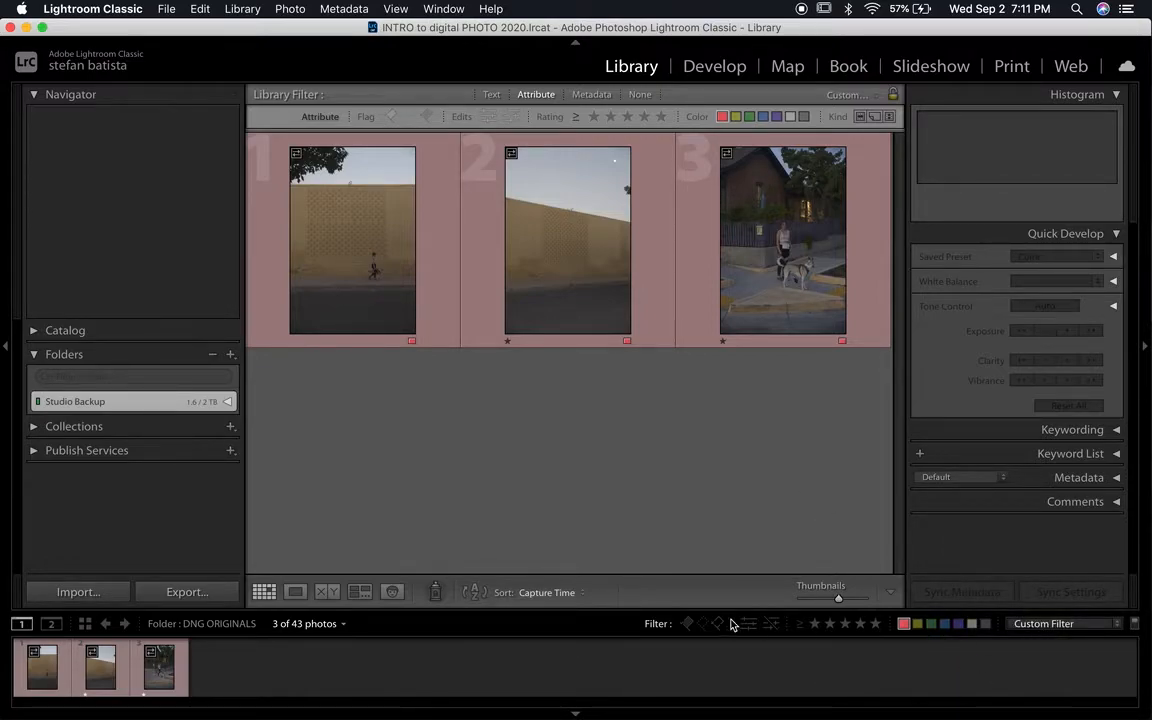
{"action": "left_click", "coordinate": [829, 624]}
{"action": "left_click", "coordinate": [1044, 623]}
{"action": "left_click", "coordinate": [706, 548]}
{"action": "left_click", "coordinate": [1100, 624]}
{"action": "scroll", "coordinate": [1046, 705], "scroll_direction": "down", "scroll_amount": 2}
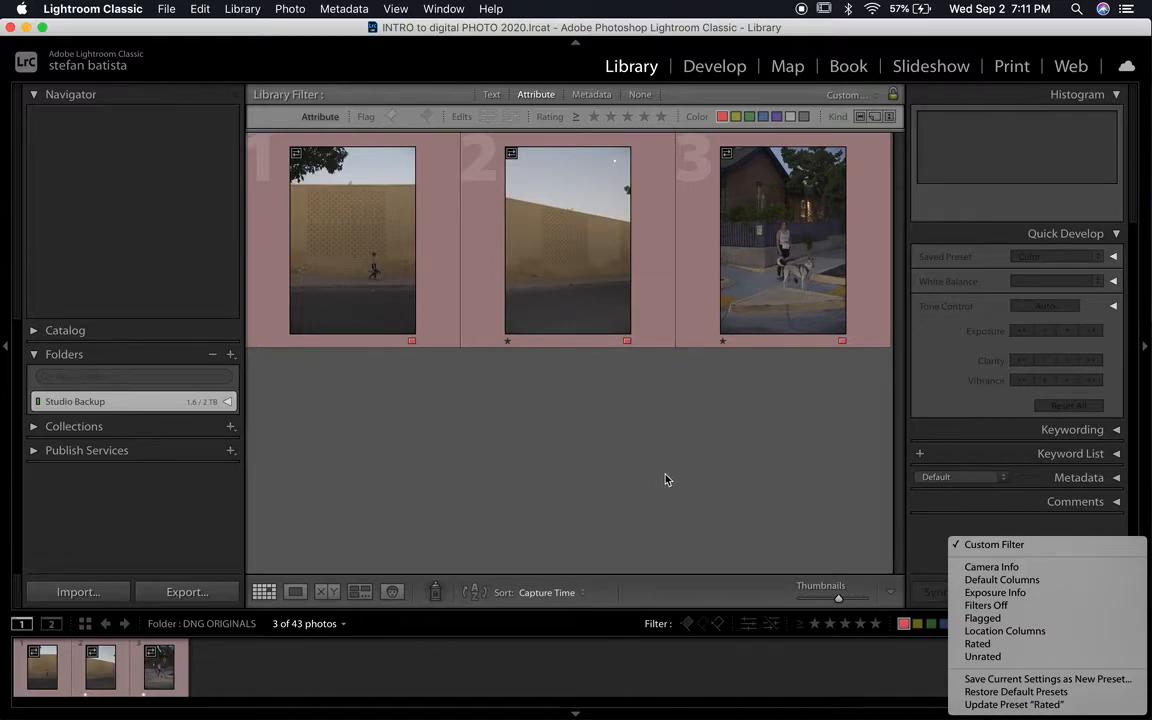
{"action": "left_click", "coordinate": [700, 665]}
{"action": "left_click", "coordinate": [660, 626]}
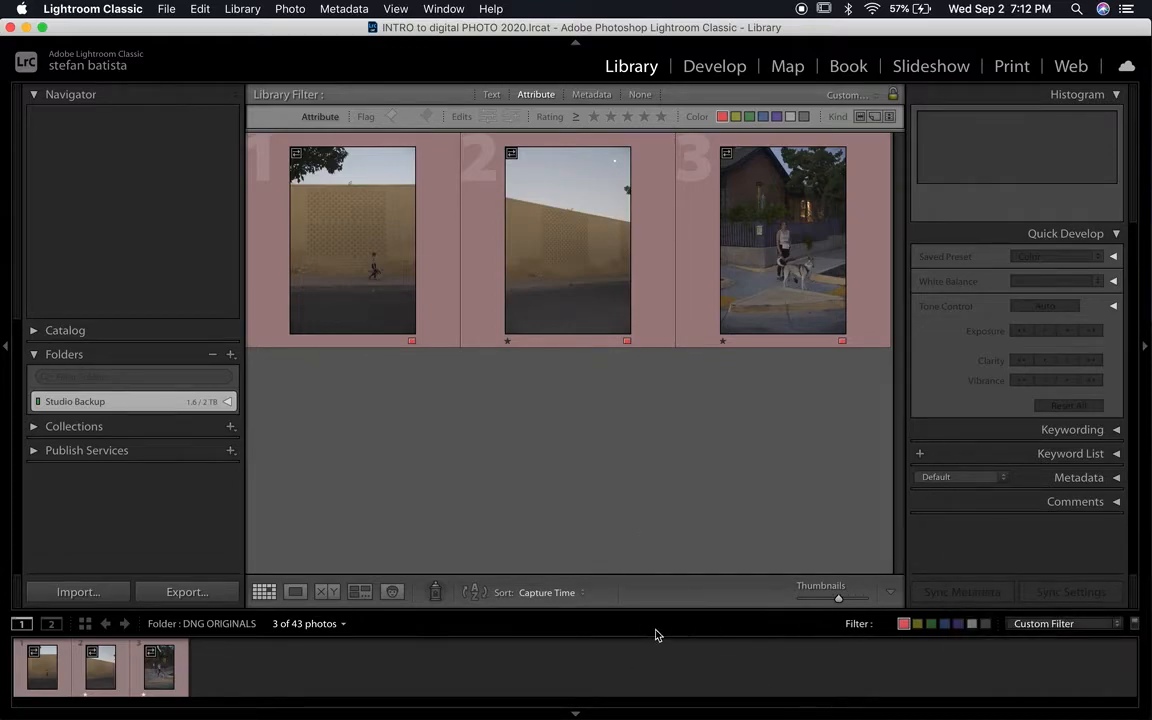
Turn off the photo filters with the Filters Off preset and look over the complete set of photos in the grid.
{"action": "left_click", "coordinate": [1078, 634]}
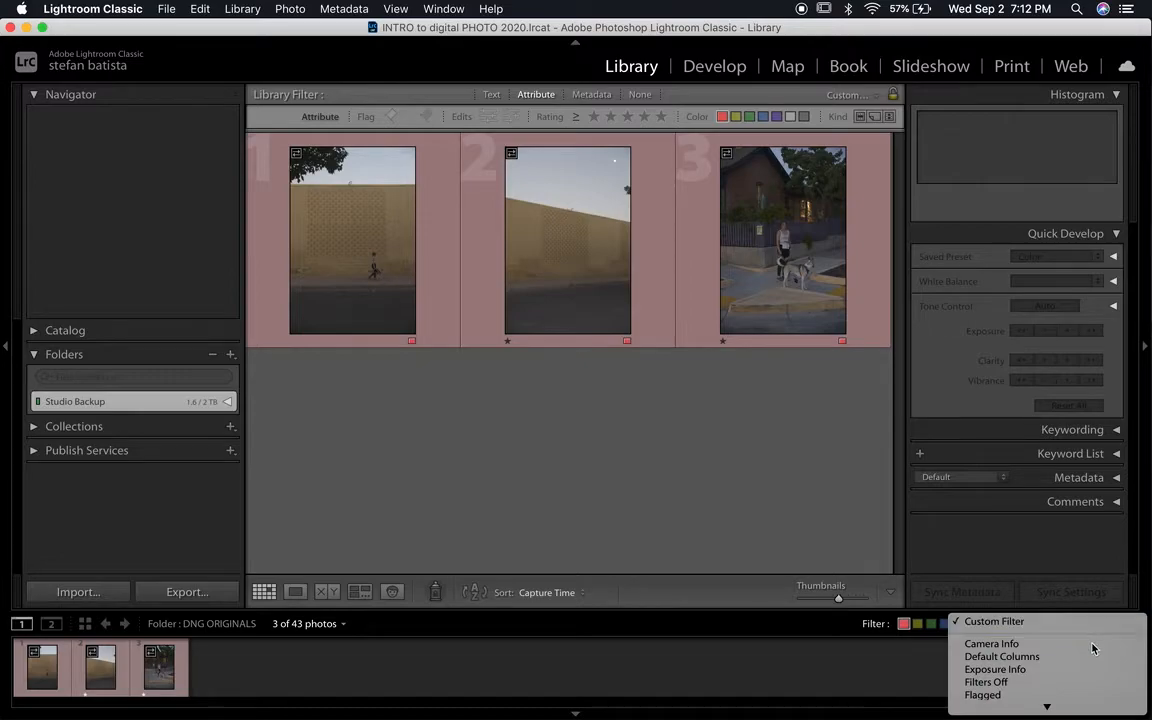
{"action": "left_click", "coordinate": [986, 682]}
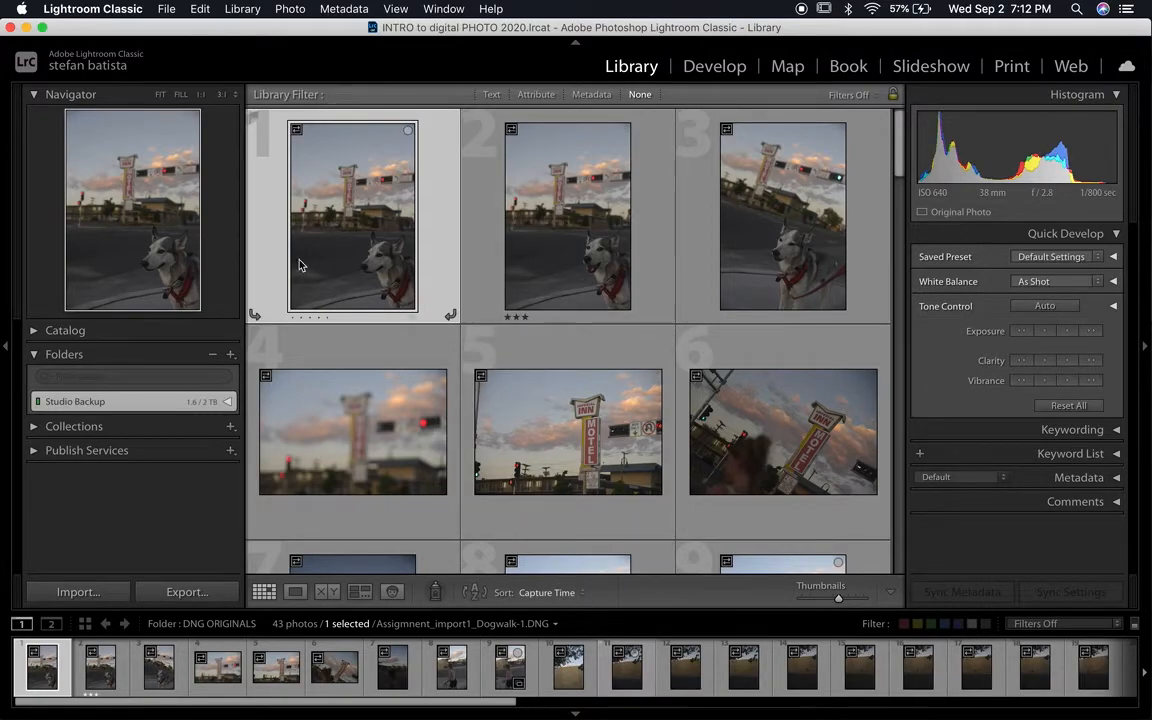
{"action": "scroll", "coordinate": [773, 306], "scroll_direction": "down", "scroll_amount": 15}
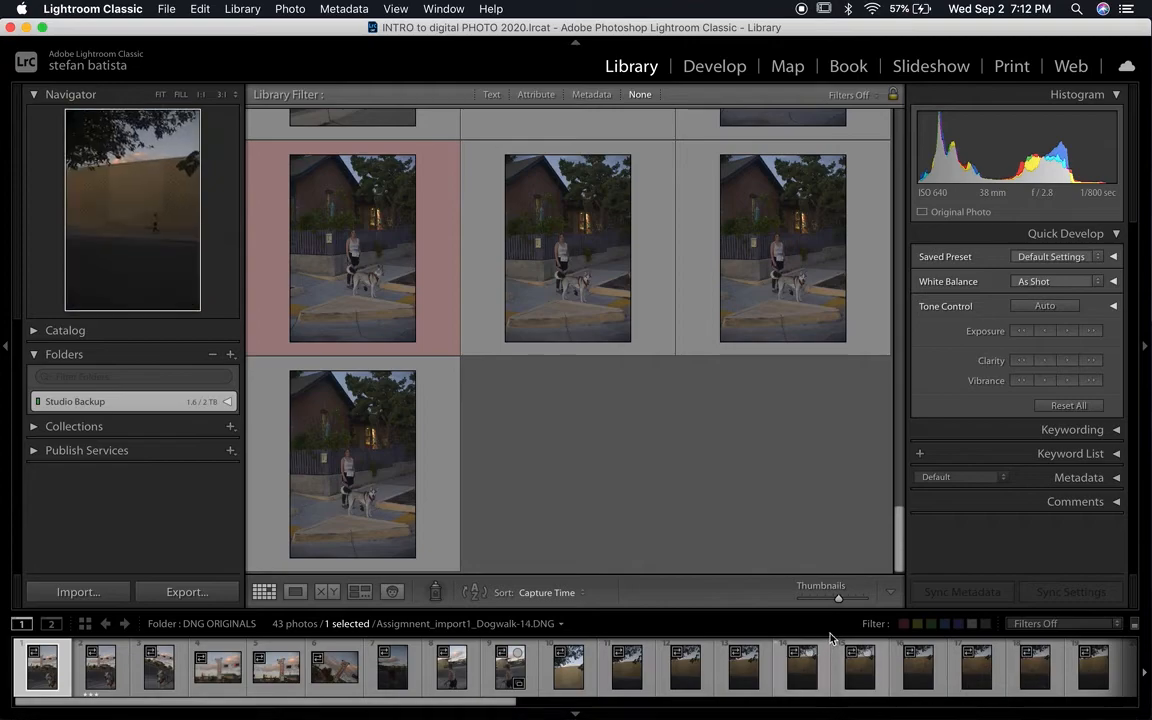
{"action": "scroll", "coordinate": [690, 450], "scroll_direction": "up", "scroll_amount": 15}
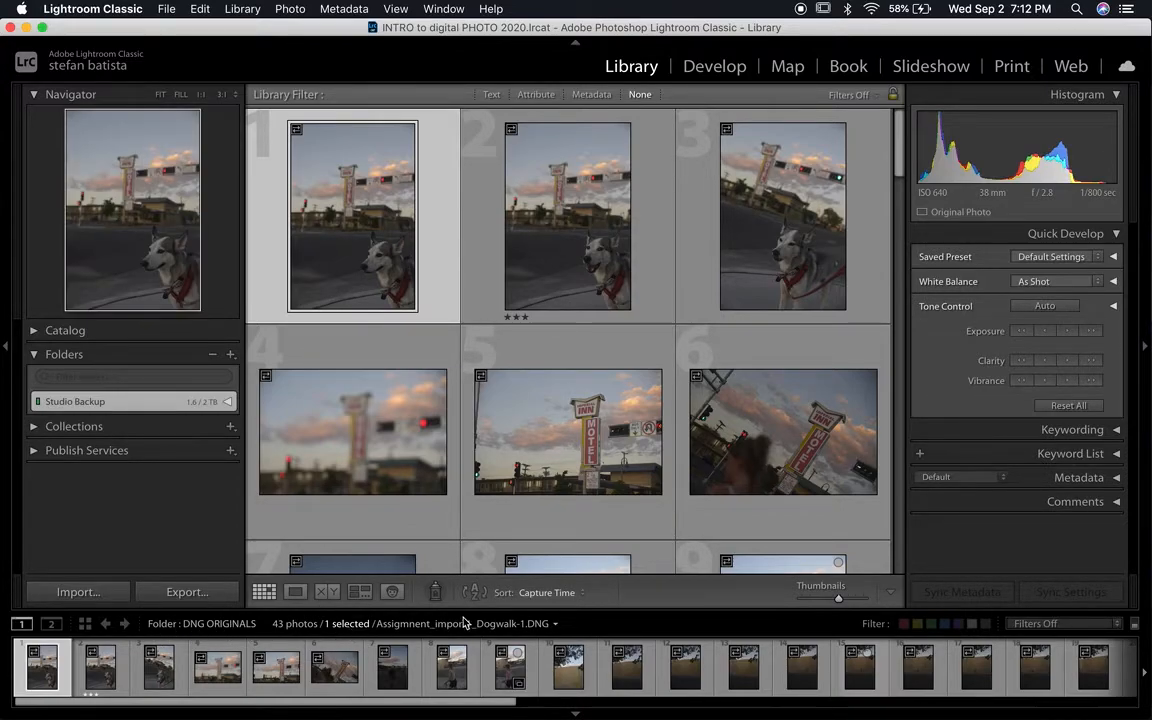
Switch the filmstrip's photo source to Previous Import and on to All Photographs.
{"action": "left_click", "coordinate": [549, 626]}
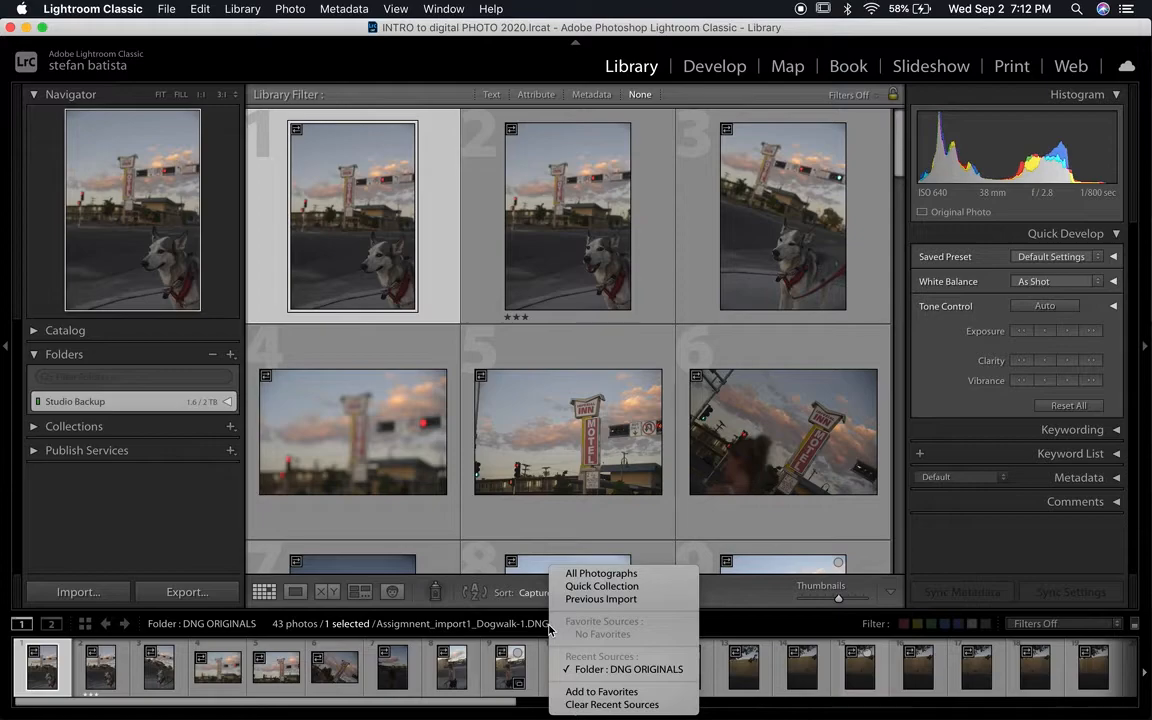
{"action": "left_click", "coordinate": [612, 599]}
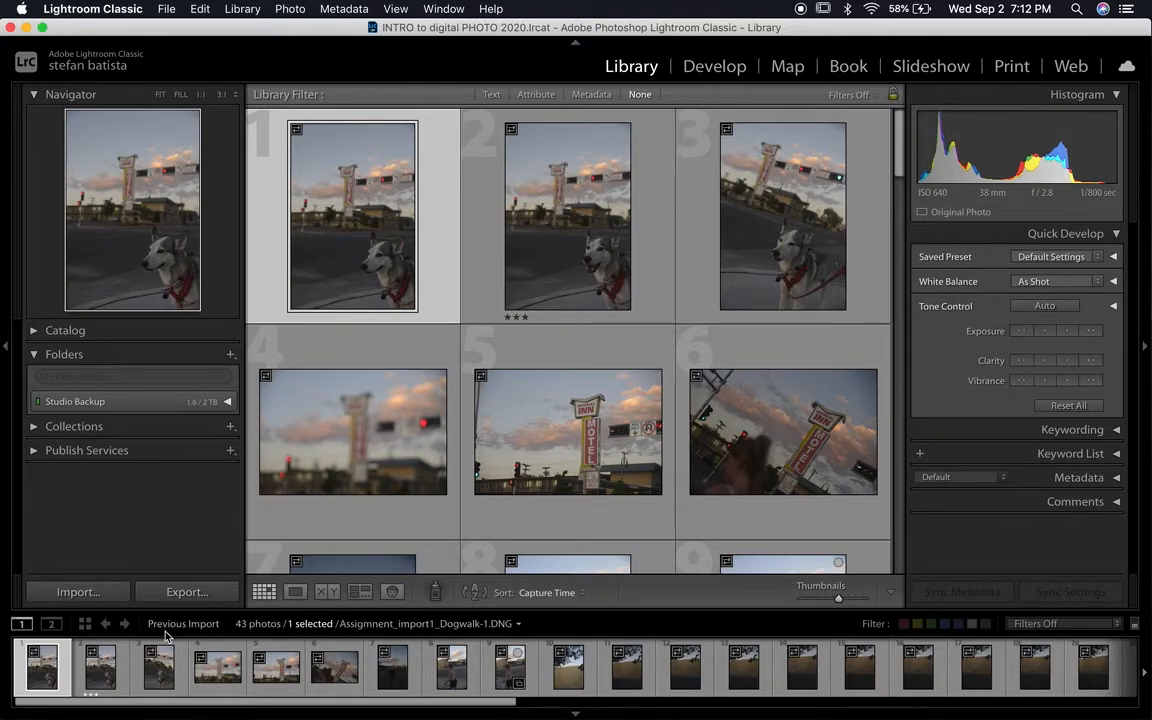
{"action": "left_click", "coordinate": [257, 624]}
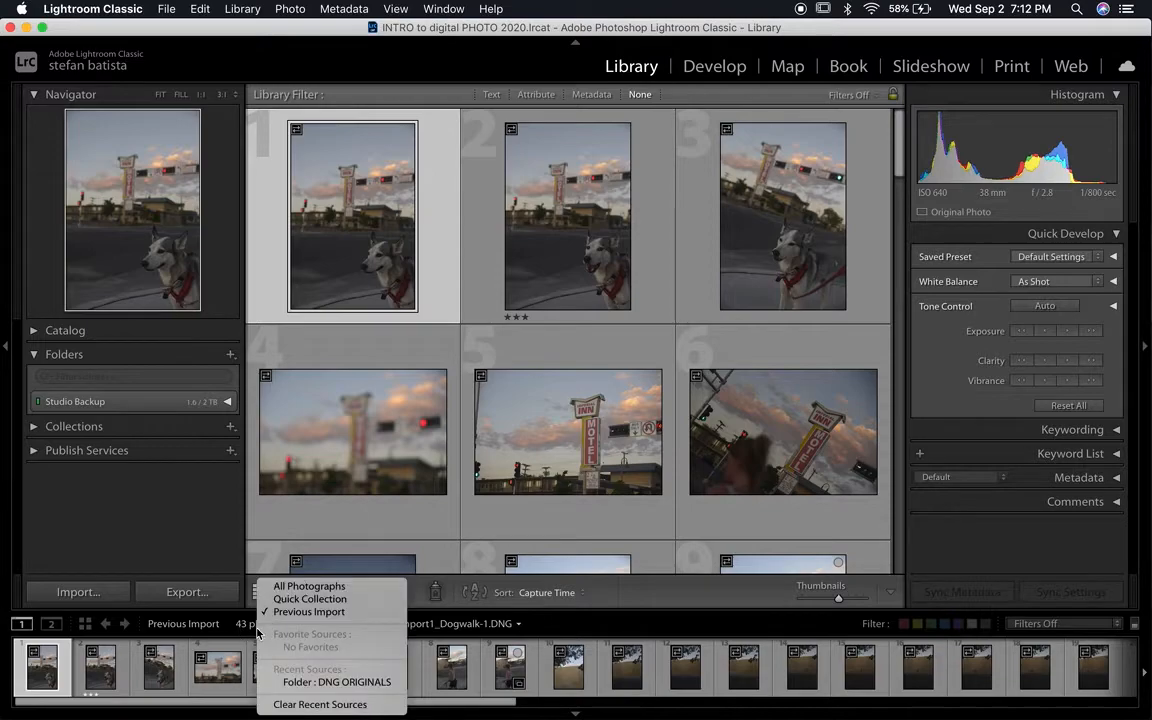
{"action": "left_click", "coordinate": [309, 586]}
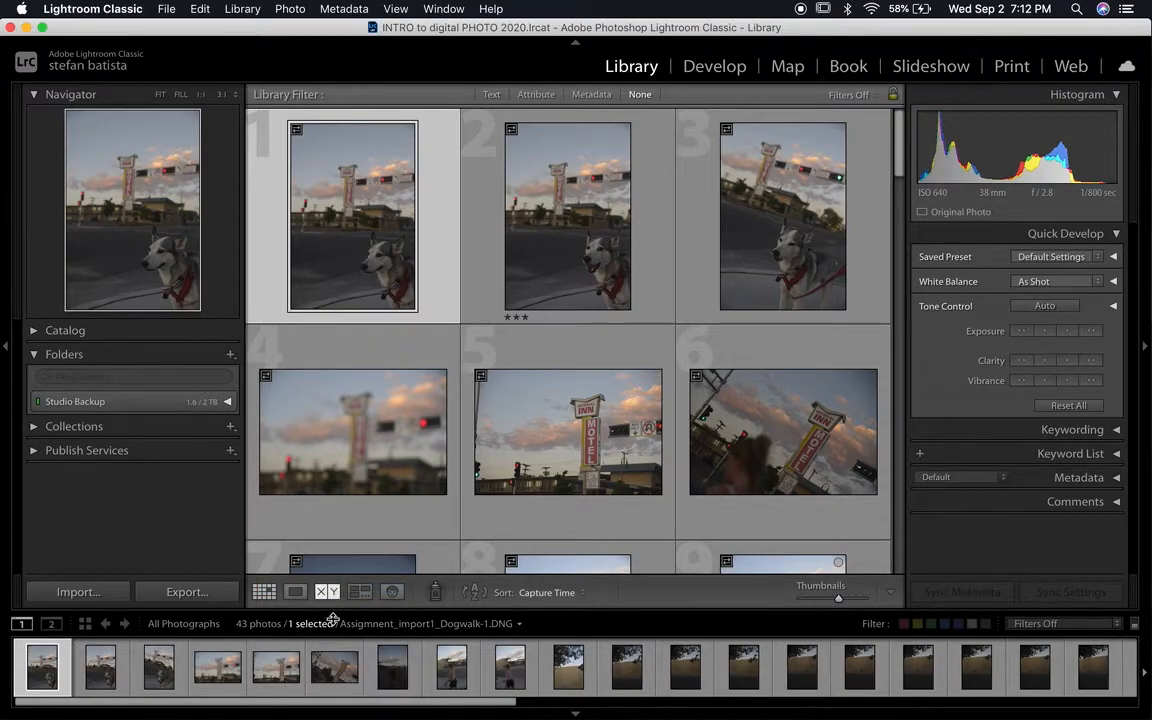
Select photo 8 and the motel sign photo 5, and advance the selection through the filmstrip to the yellow wall photos.
{"action": "left_click", "coordinate": [395, 667]}
{"action": "left_click", "coordinate": [451, 667]}
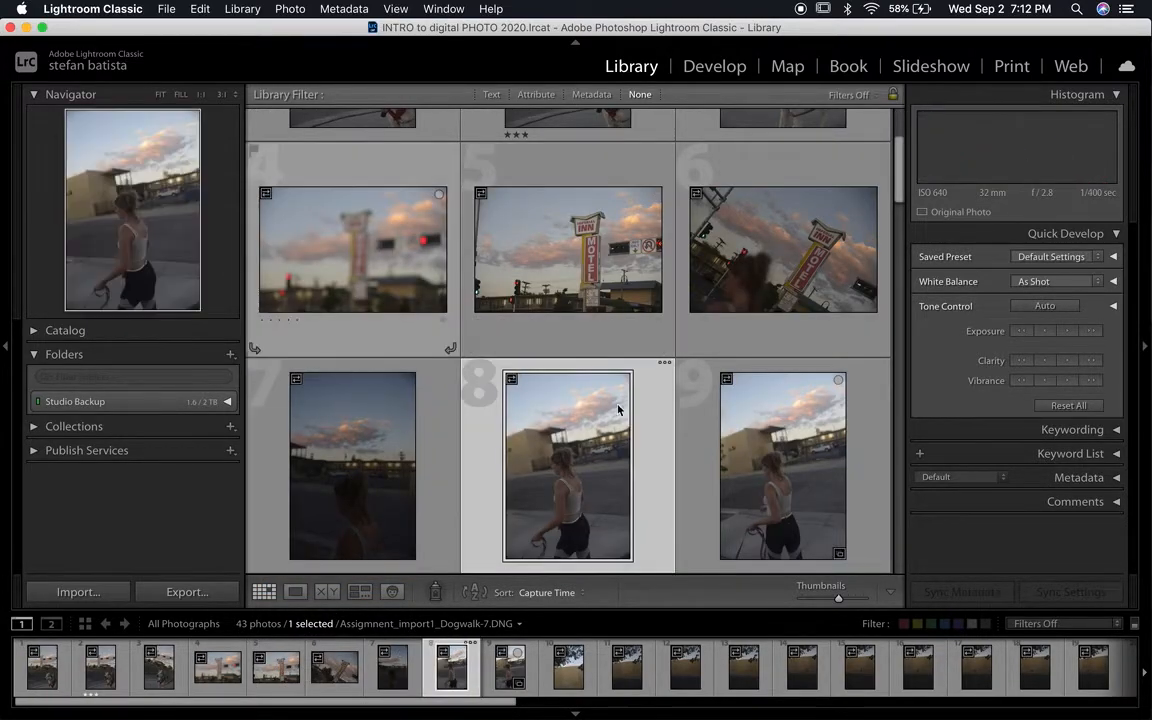
{"action": "left_click", "coordinate": [543, 254]}
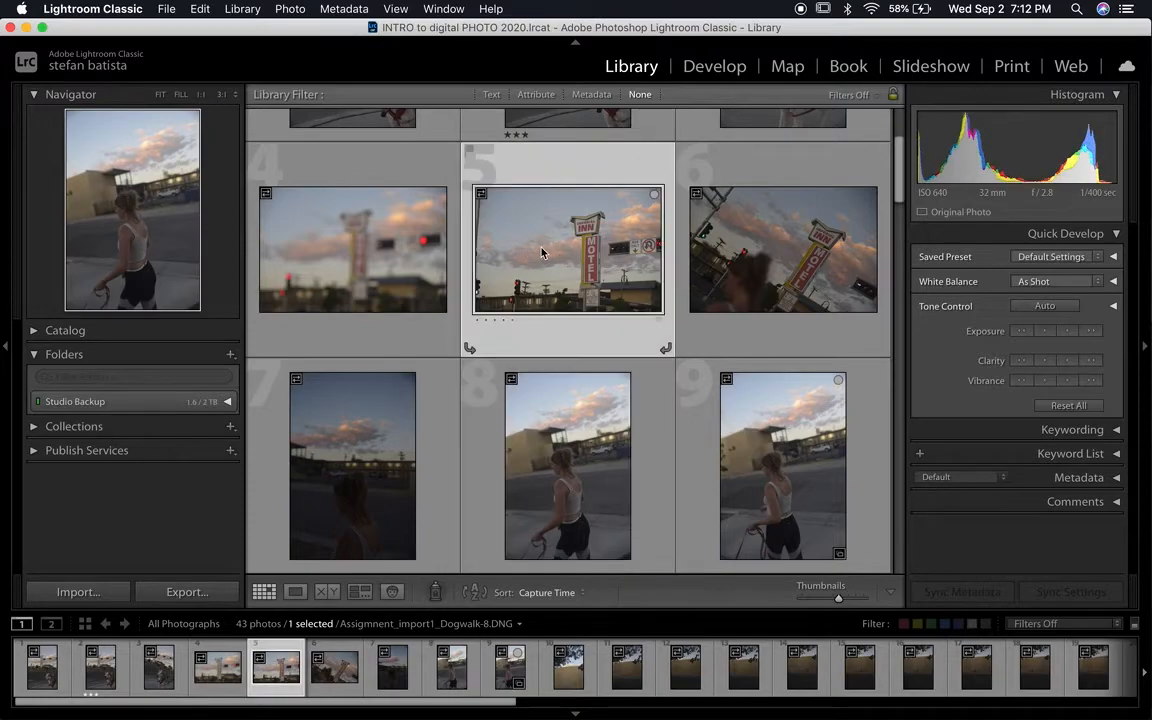
{"action": "left_click", "coordinate": [506, 692]}
{"action": "key", "text": "Right"}
{"action": "key", "text": "Right"}
{"action": "key", "text": "Right"}
{"action": "key", "text": "Right"}
{"action": "key", "text": "Right"}
{"action": "key", "text": "Right"}
{"action": "key", "text": "Right"}
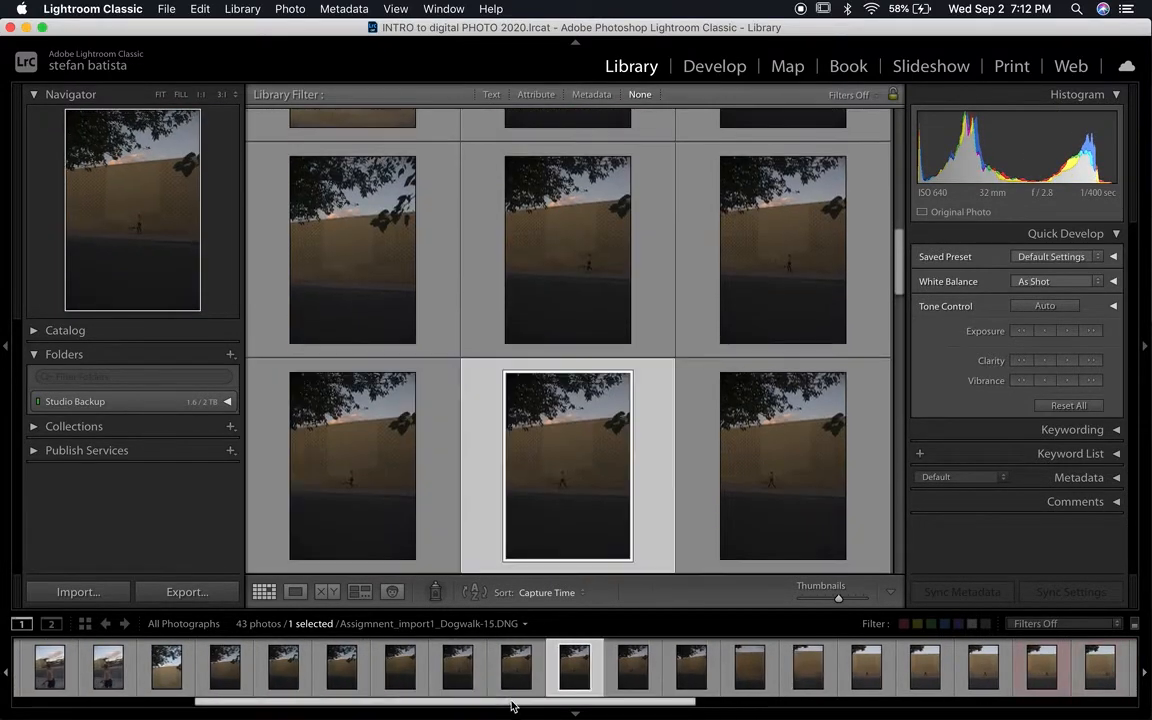
Open a yellow wall photo in Loupe view and browse forward to the photos of the woman and dog by the fence.
{"action": "double_click", "coordinate": [542, 296]}
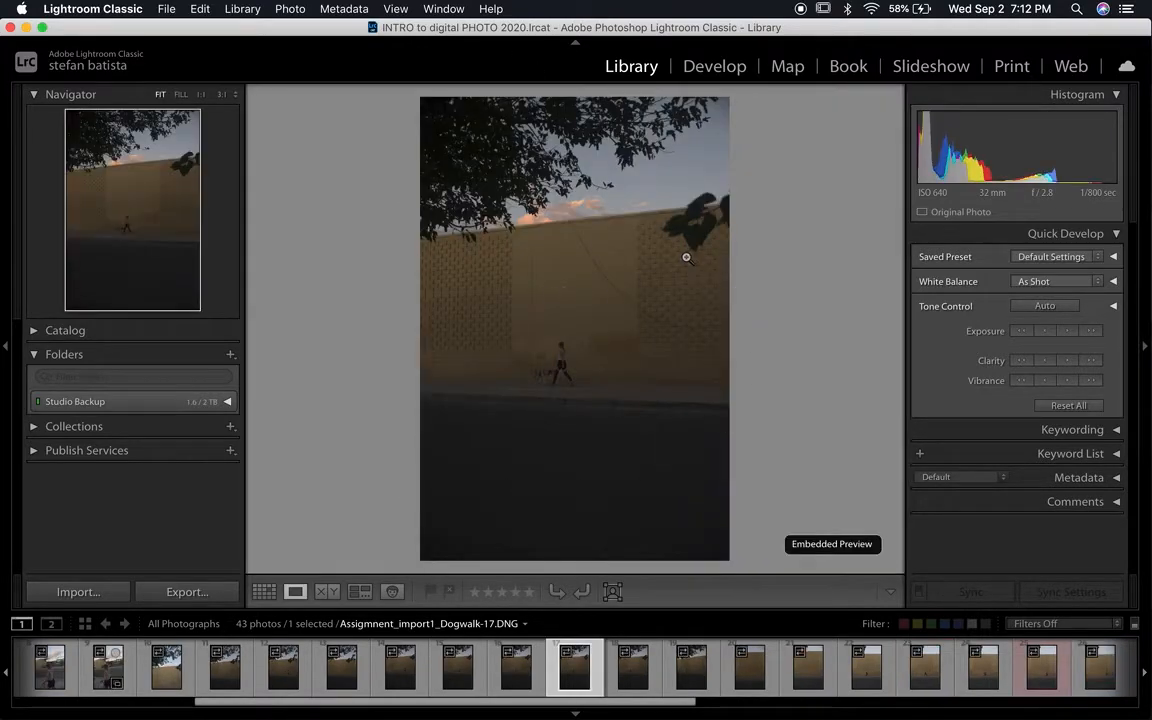
{"action": "key", "text": "Right"}
{"action": "key", "text": "Right"}
{"action": "key", "text": "Right"}
{"action": "key", "text": "Right"}
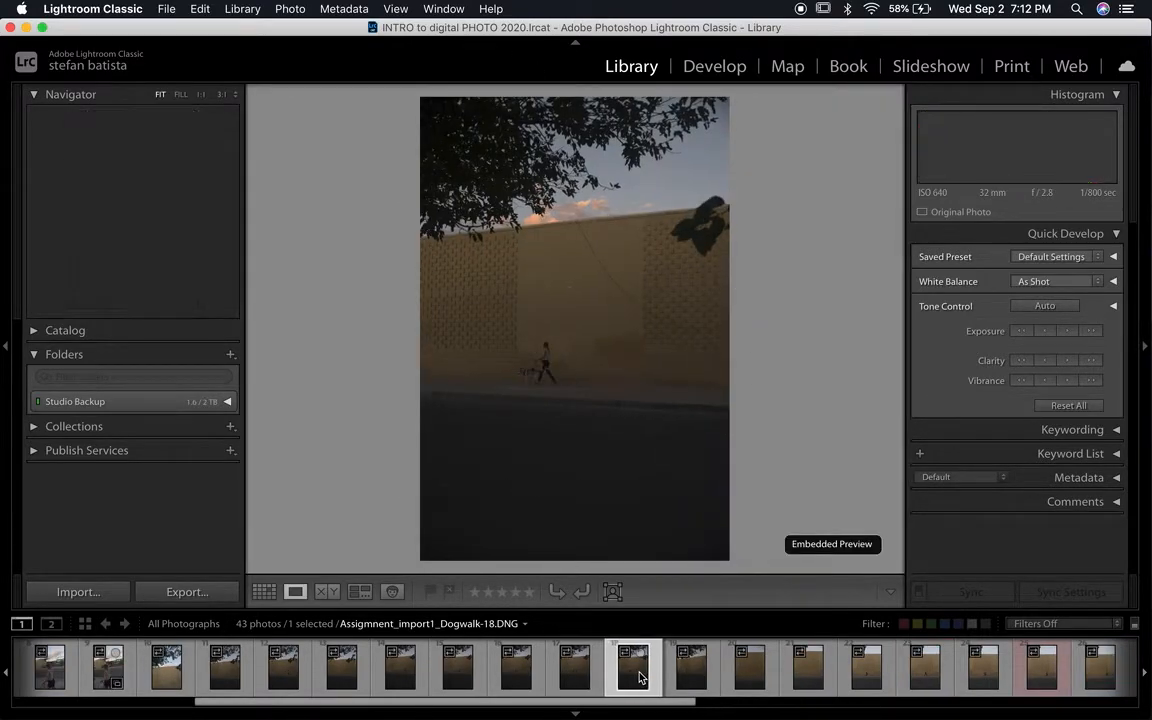
{"action": "key", "text": "Right"}
{"action": "key", "text": "Right"}
{"action": "key", "text": "Right"}
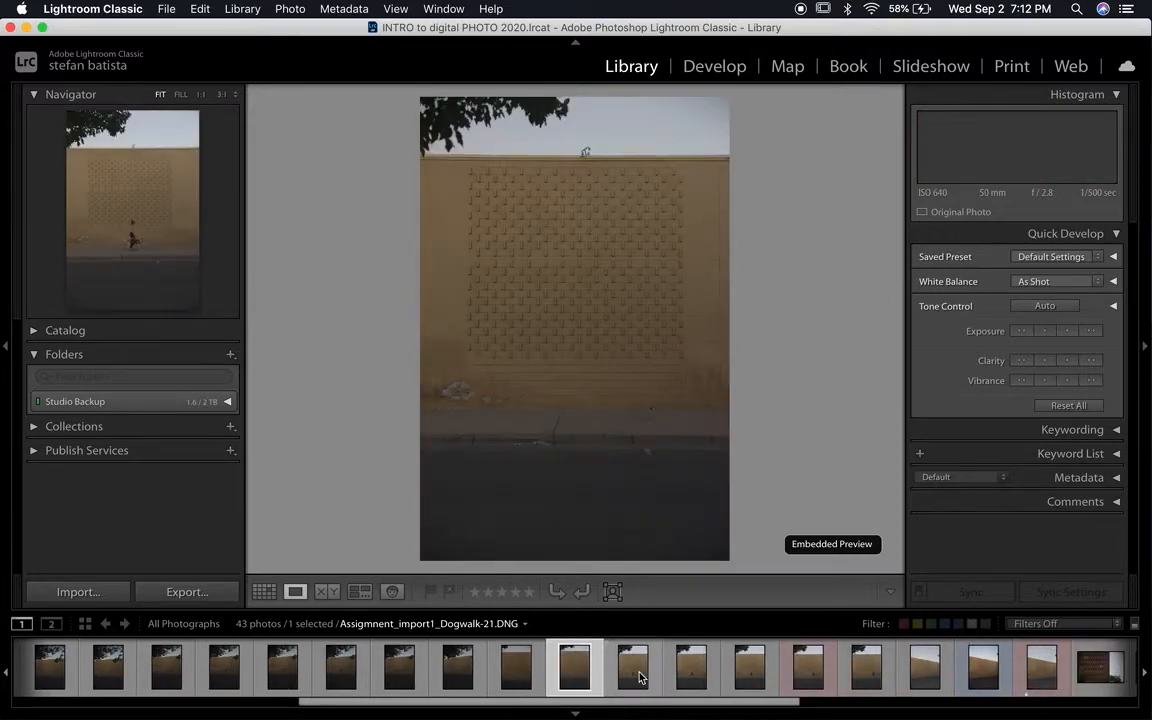
{"action": "key", "text": "Right"}
{"action": "key", "text": "Right"}
{"action": "key", "text": "Right"}
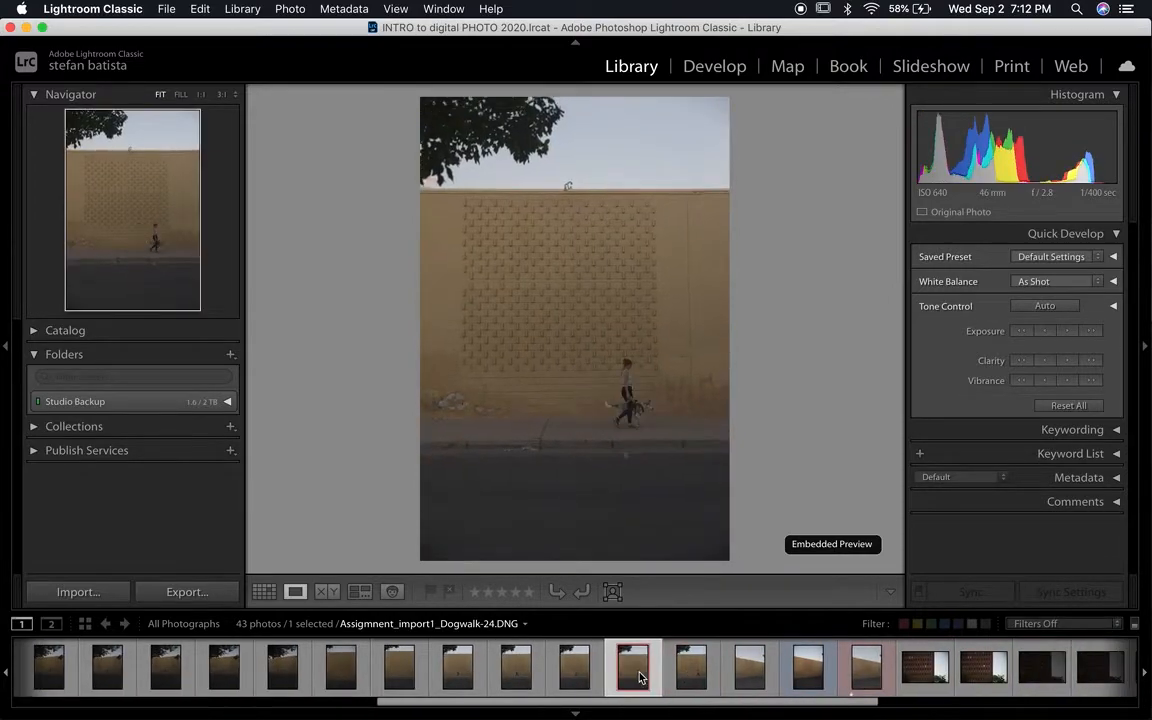
{"action": "key", "text": "Right"}
{"action": "key", "text": "Right"}
{"action": "key", "text": "Right"}
{"action": "key", "text": "Right"}
{"action": "key", "text": "Right"}
{"action": "key", "text": "Right"}
{"action": "key", "text": "Right"}
{"action": "key", "text": "Right"}
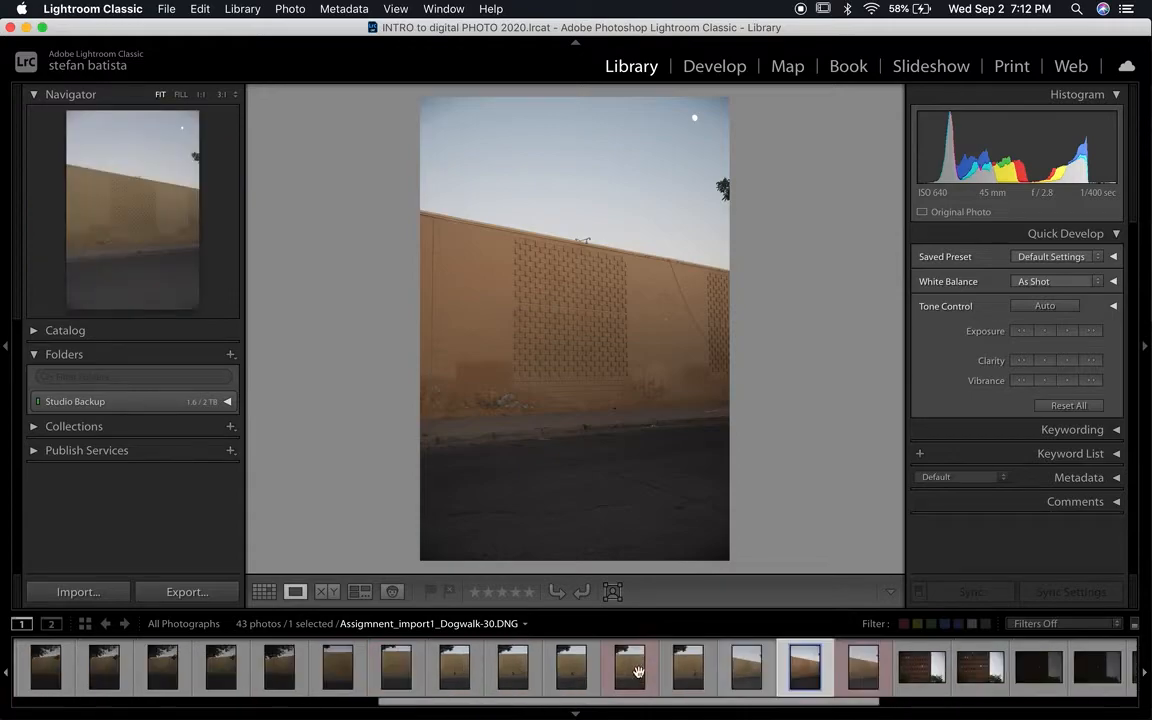
{"action": "key", "text": "Right"}
{"action": "key", "text": "Right"}
{"action": "key", "text": "Right"}
{"action": "key", "text": "Right"}
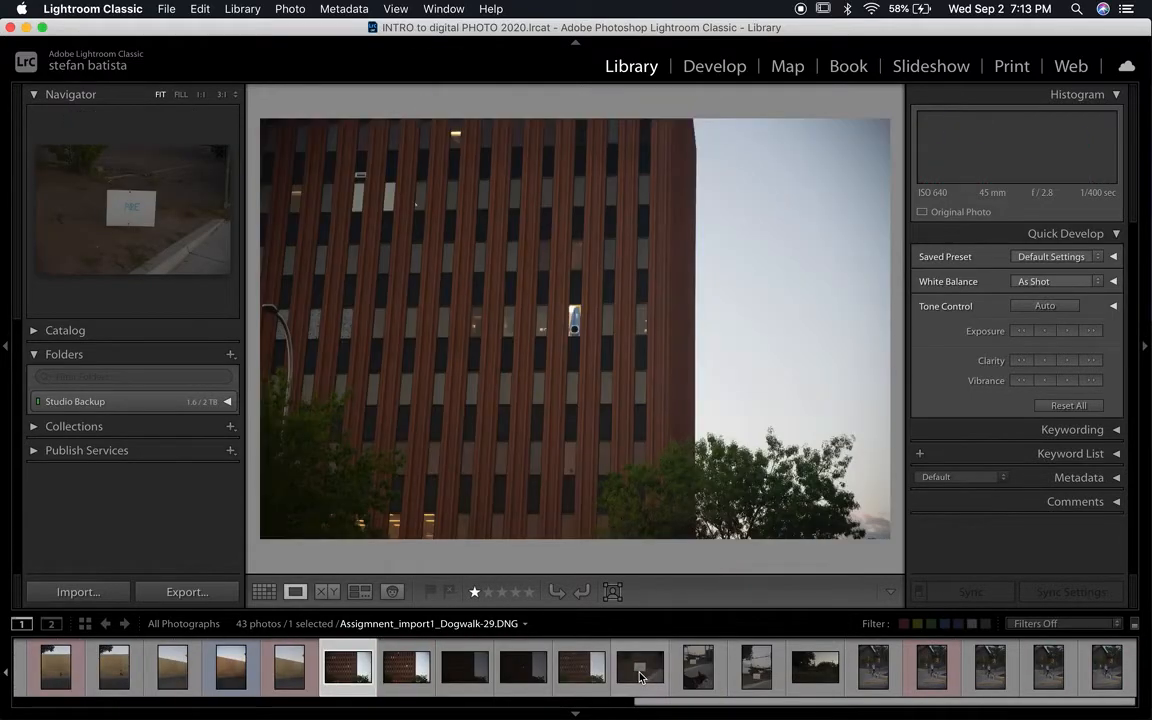
{"action": "key", "text": "Right"}
{"action": "key", "text": "Right"}
{"action": "key", "text": "Right"}
{"action": "key", "text": "Right"}
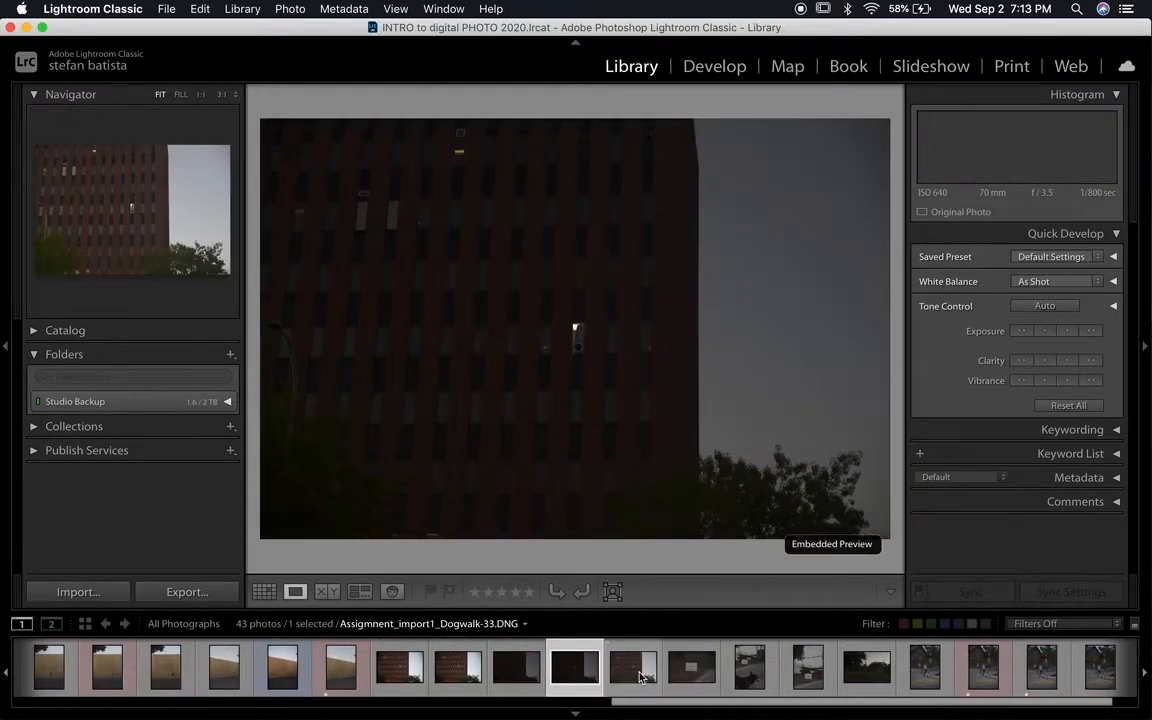
{"action": "key", "text": "Right"}
{"action": "key", "text": "Right"}
{"action": "key", "text": "Right"}
{"action": "key", "text": "Right"}
{"action": "key", "text": "Right"}
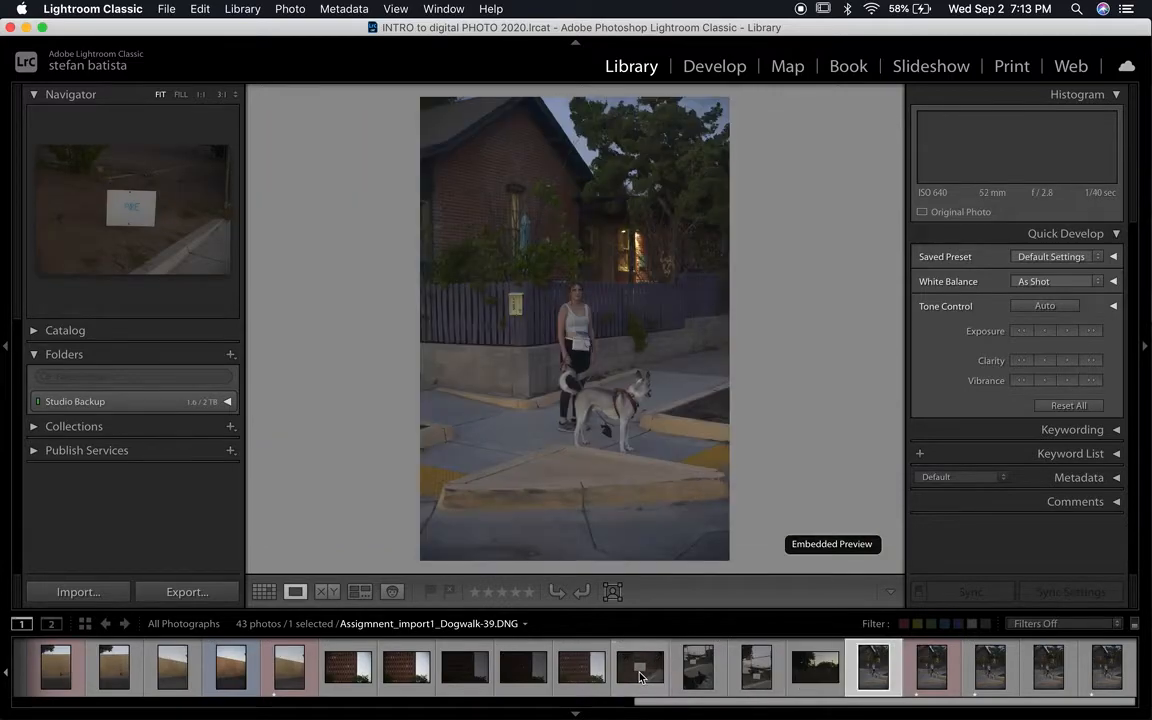
Browse back in Loupe view to yellow wall photo 26 and expand the Keyword List.
{"action": "key", "text": "Left"}
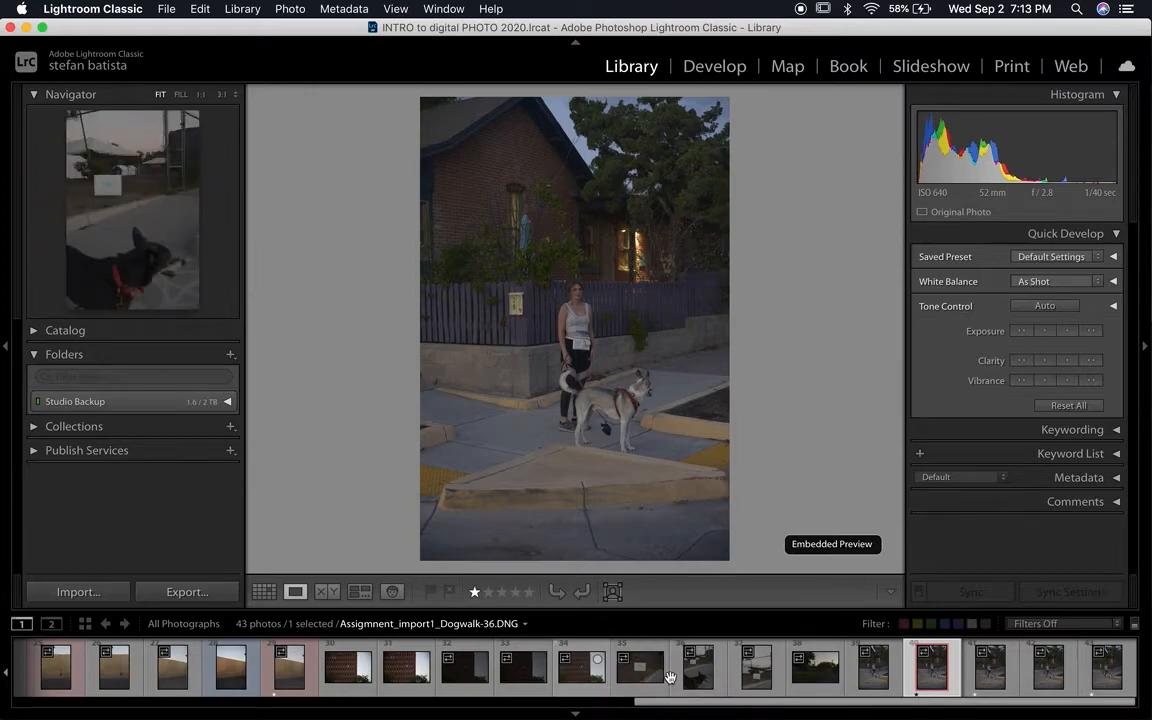
{"action": "key", "text": "Left"}
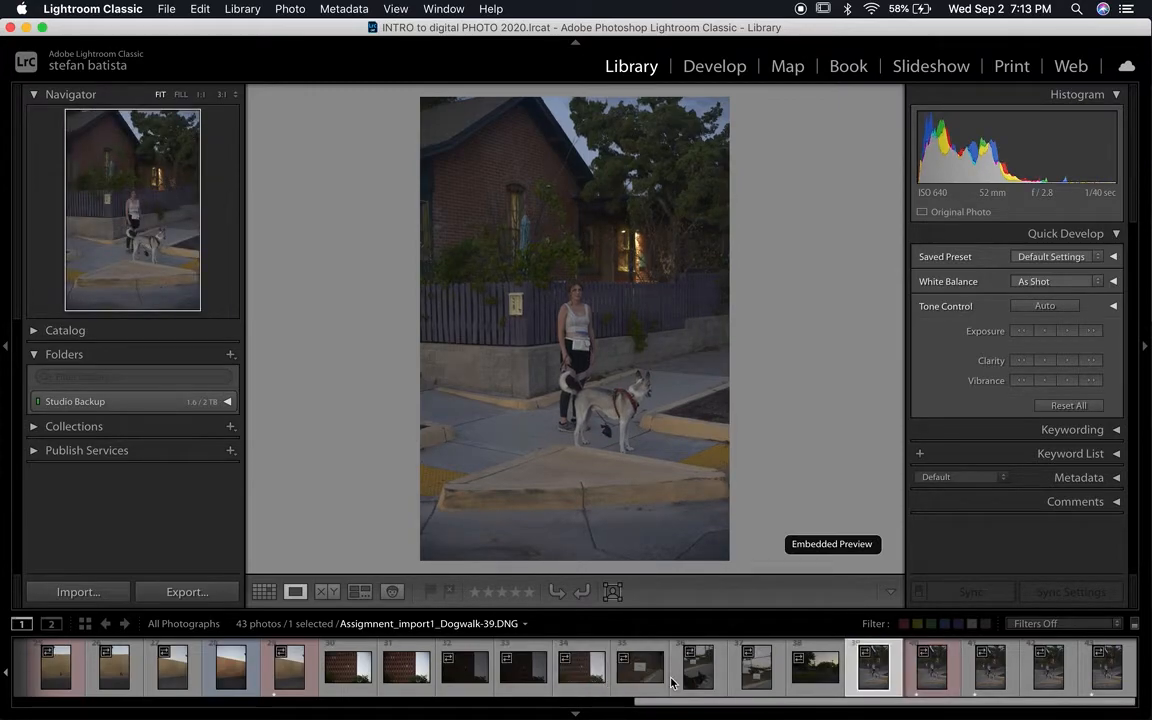
{"action": "key", "text": "Left"}
{"action": "key", "text": "Left"}
{"action": "key", "text": "Left"}
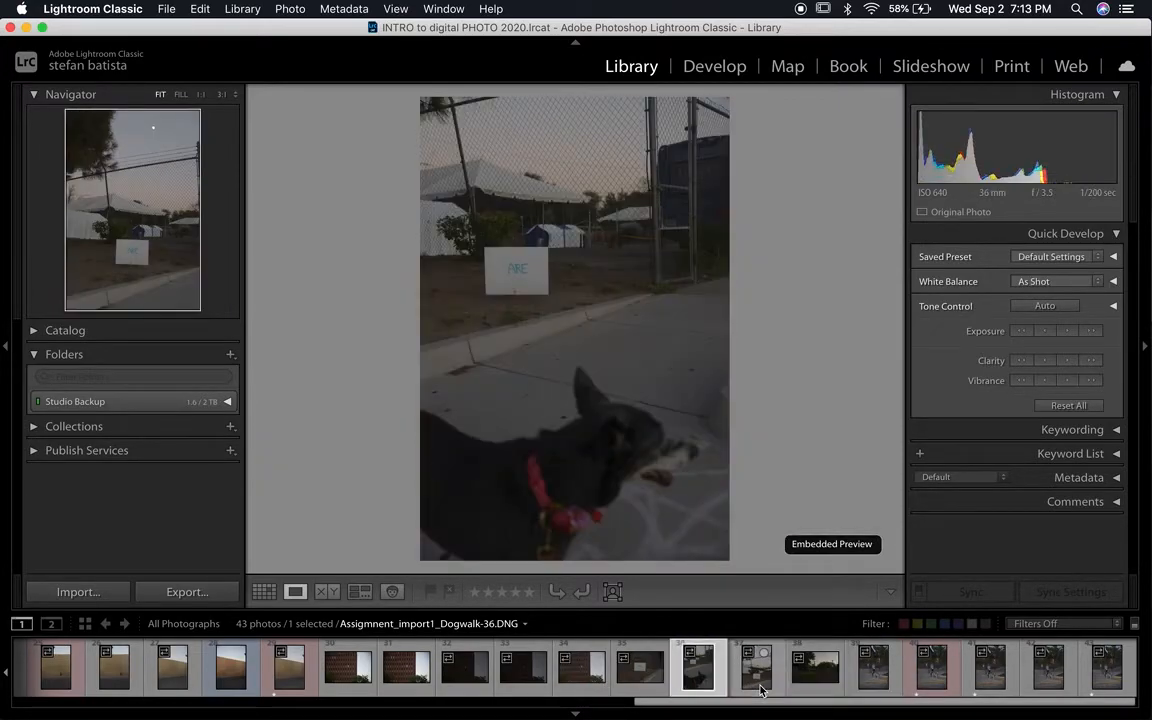
{"action": "key", "text": "Left"}
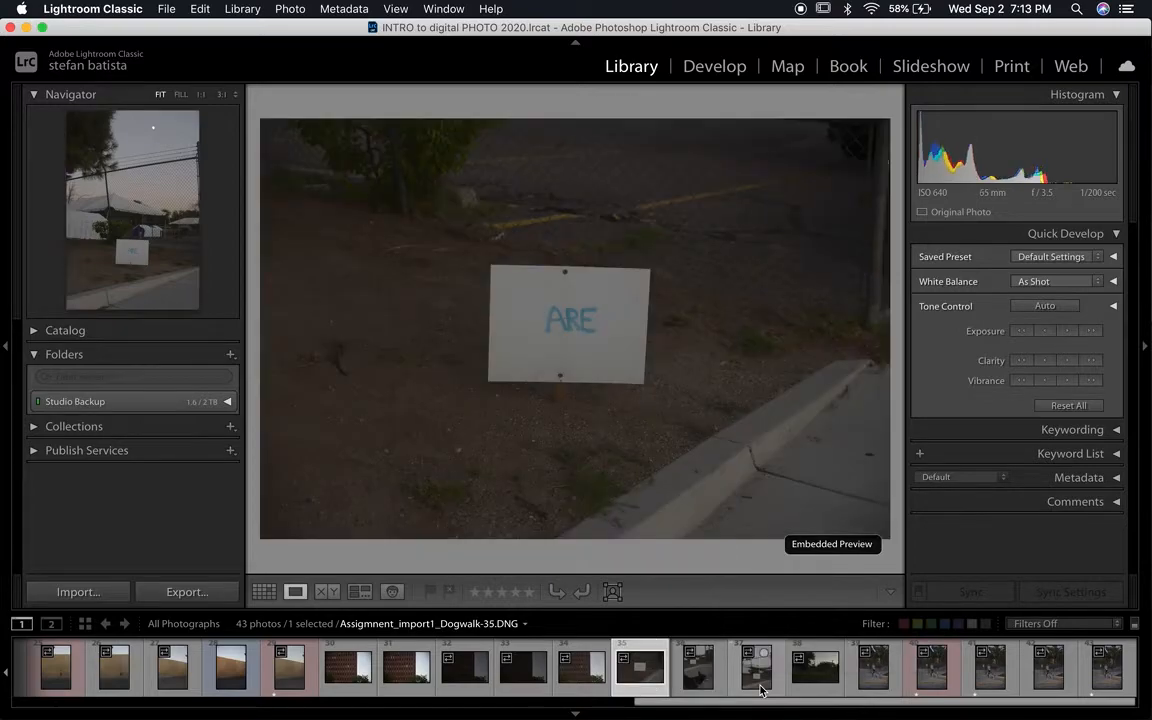
{"action": "key", "text": "Left"}
{"action": "key", "text": "Left"}
{"action": "key", "text": "Left"}
{"action": "key", "text": "Left"}
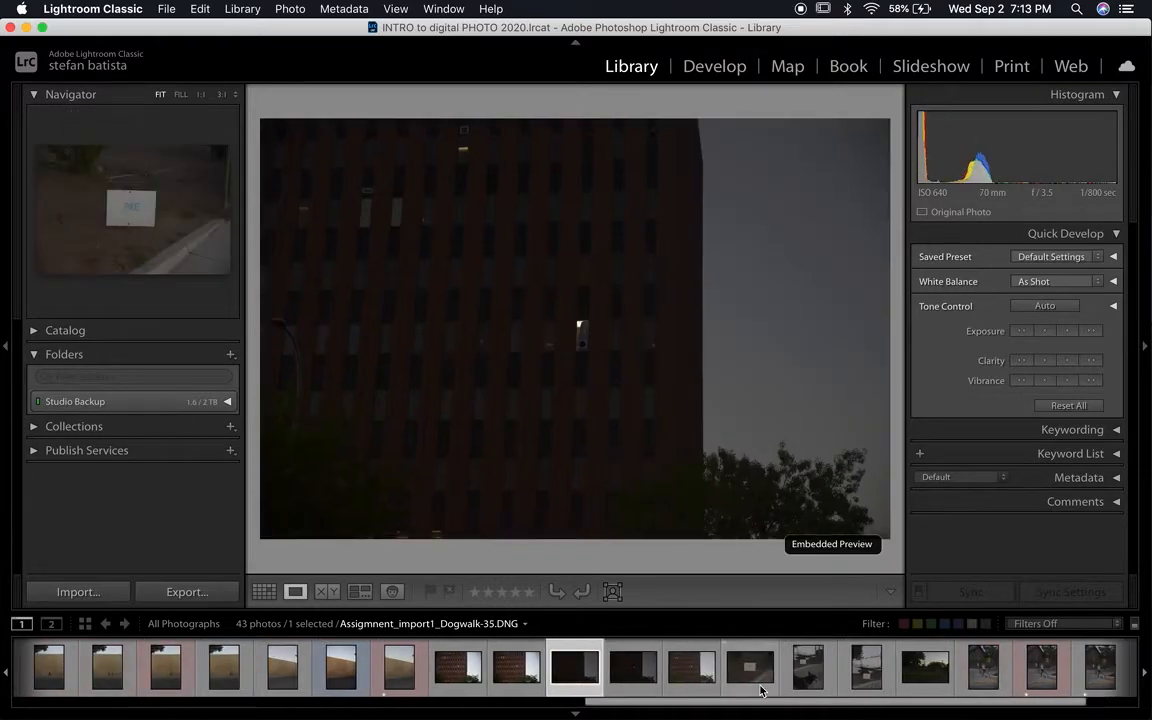
{"action": "key", "text": "Left"}
{"action": "key", "text": "Left"}
{"action": "key", "text": "Left"}
{"action": "key", "text": "Left"}
{"action": "key", "text": "Left"}
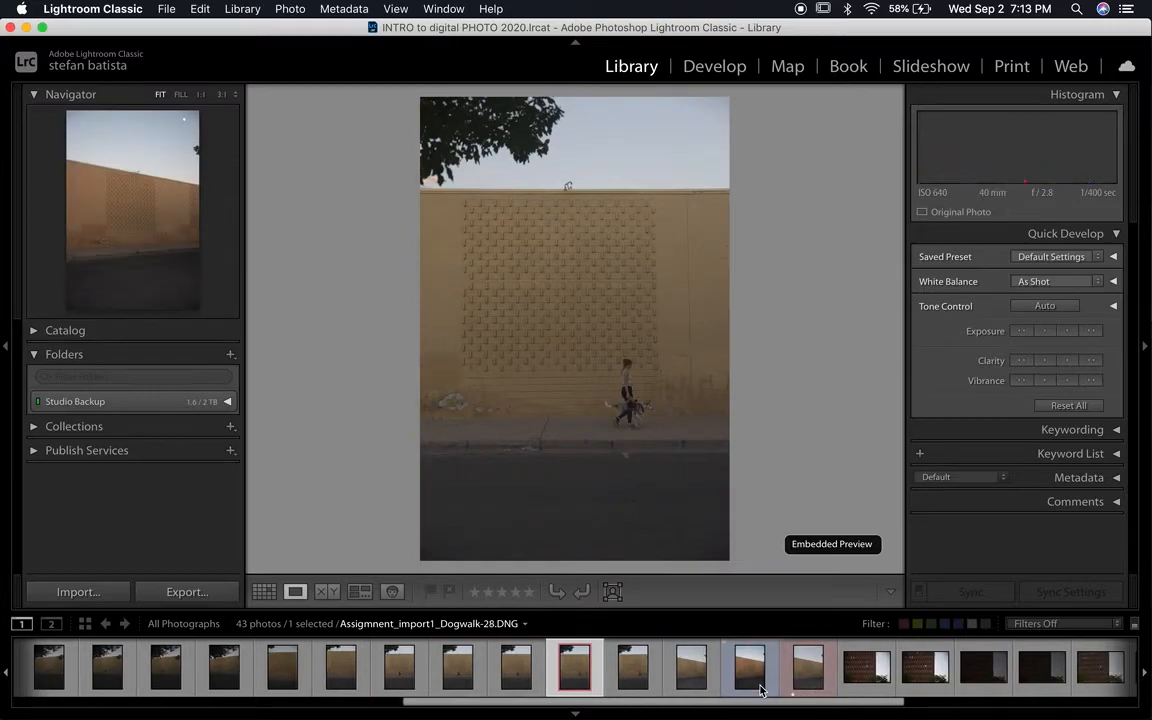
{"action": "key", "text": "super+3"}
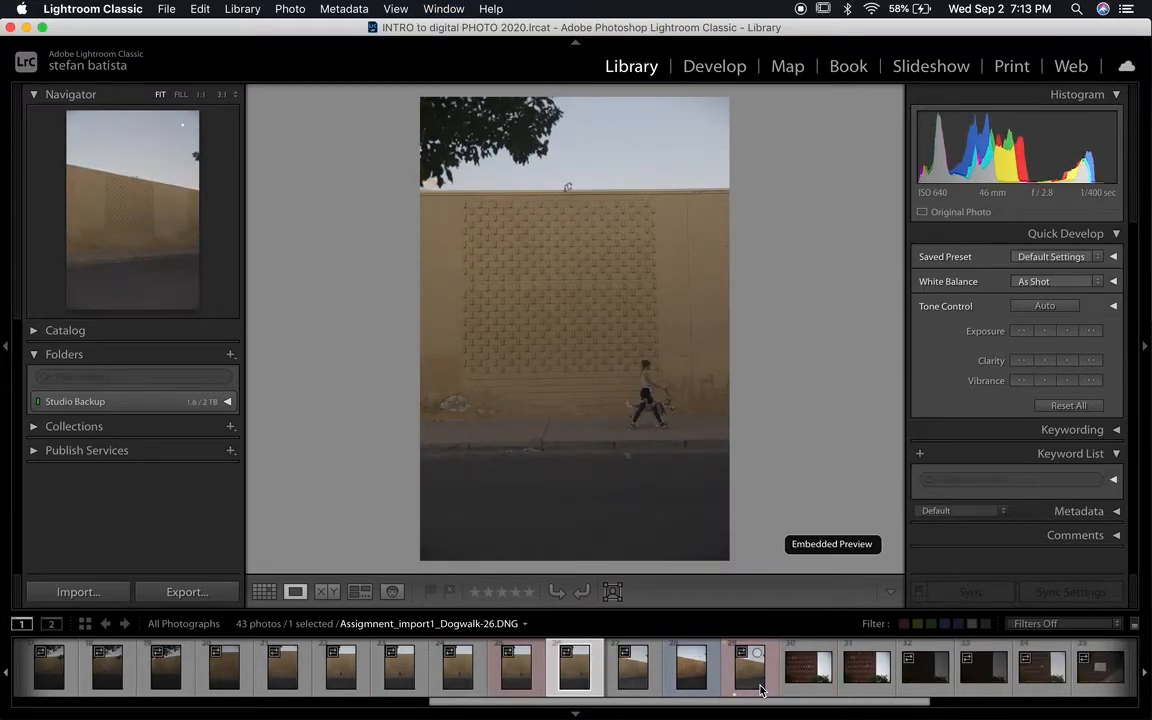
Rate yellow wall photo 26 three stars and photo 22 two stars.
{"action": "key", "text": "3"}
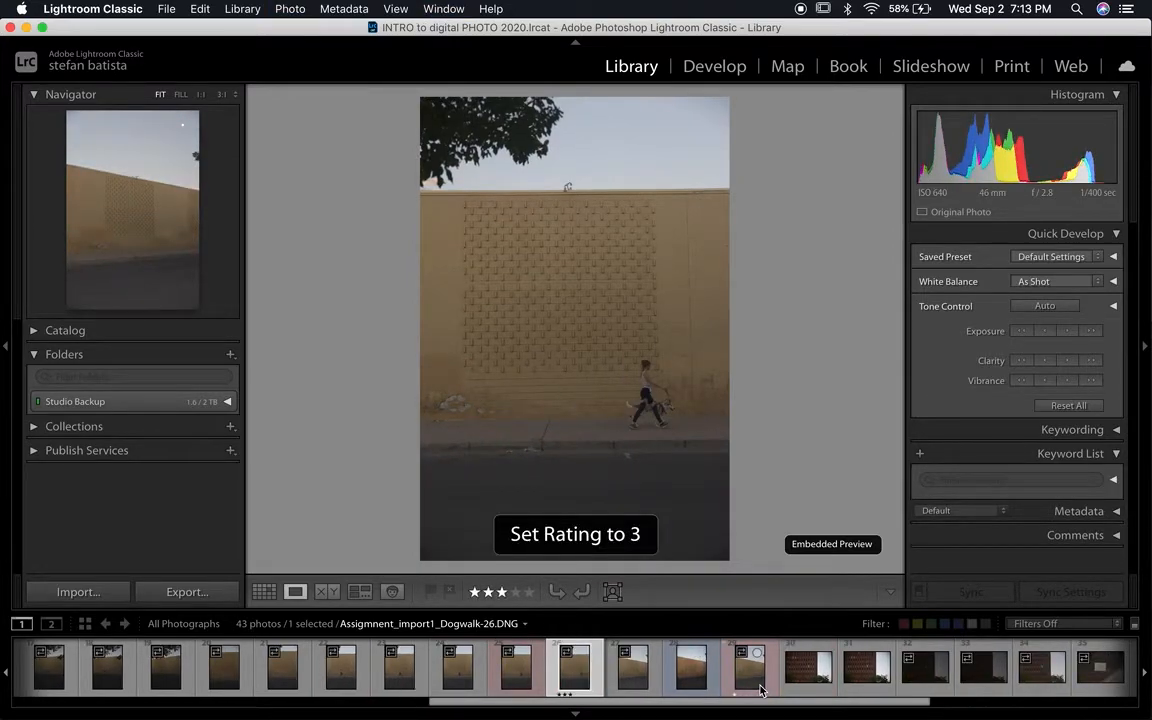
{"action": "key", "text": "Left"}
{"action": "key", "text": "Left"}
{"action": "key", "text": "Left"}
{"action": "key", "text": "2"}
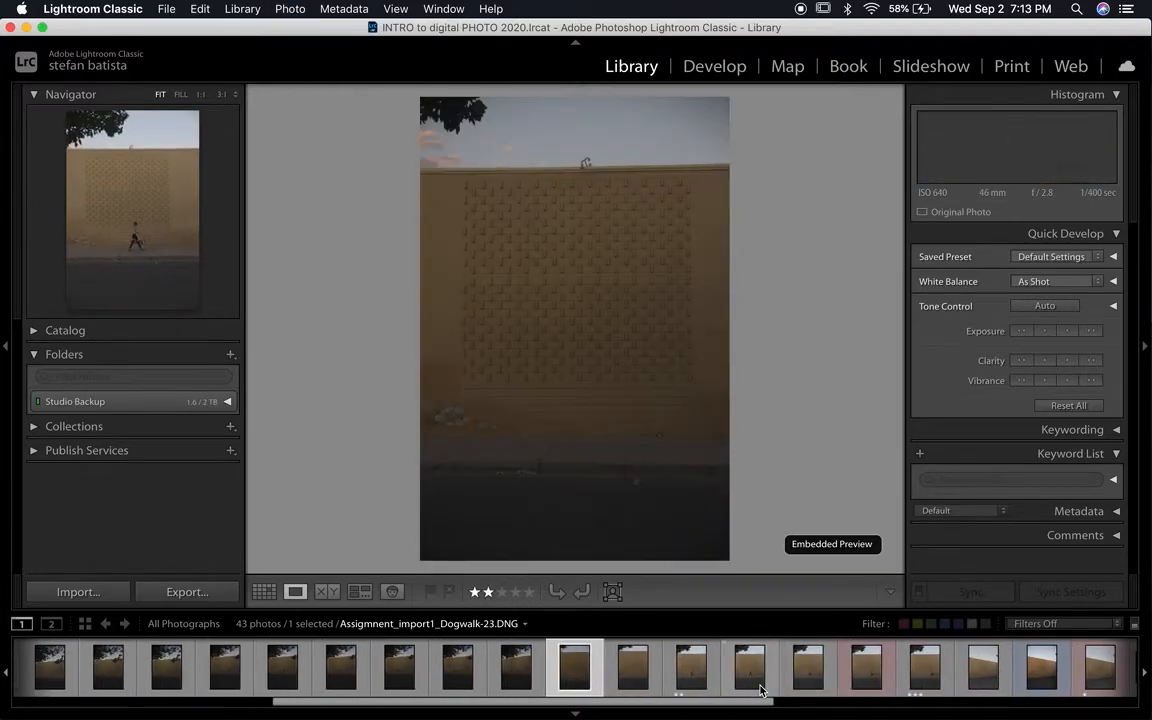
Go back to photo 18 of the dog walker under the tree and give it the Red colour label.
{"action": "key", "text": "Left"}
{"action": "key", "text": "Left"}
{"action": "key", "text": "Left"}
{"action": "key", "text": "Left"}
{"action": "key", "text": "Left"}
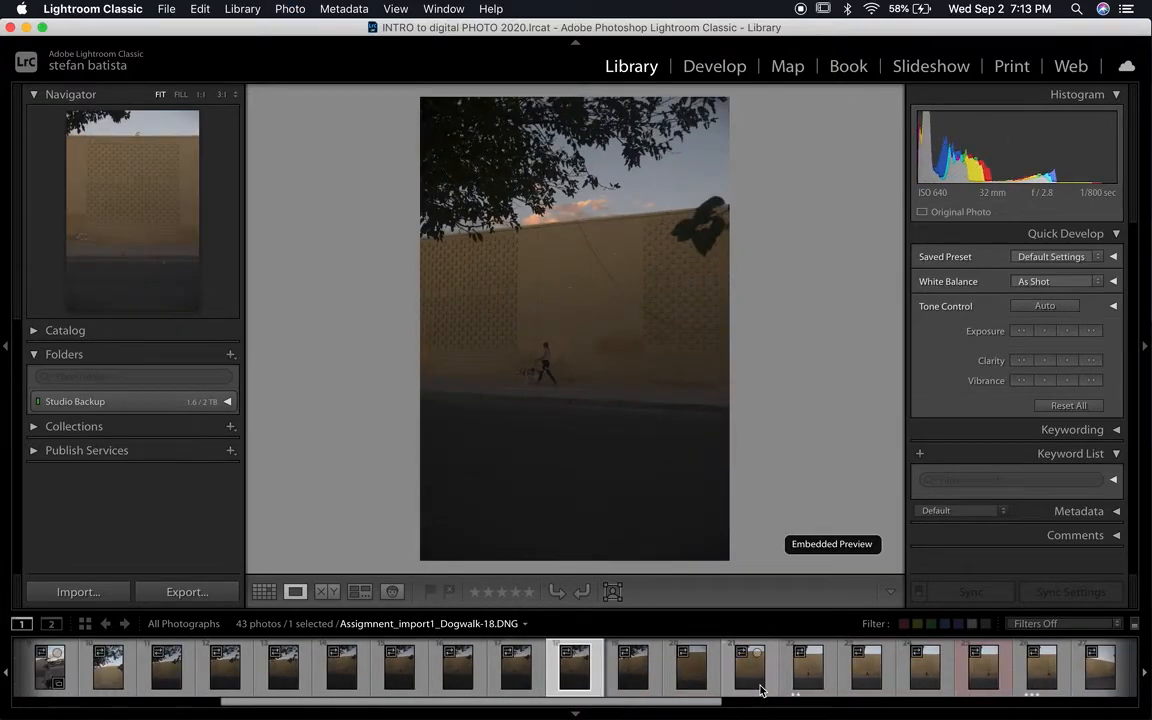
{"action": "key", "text": "6"}
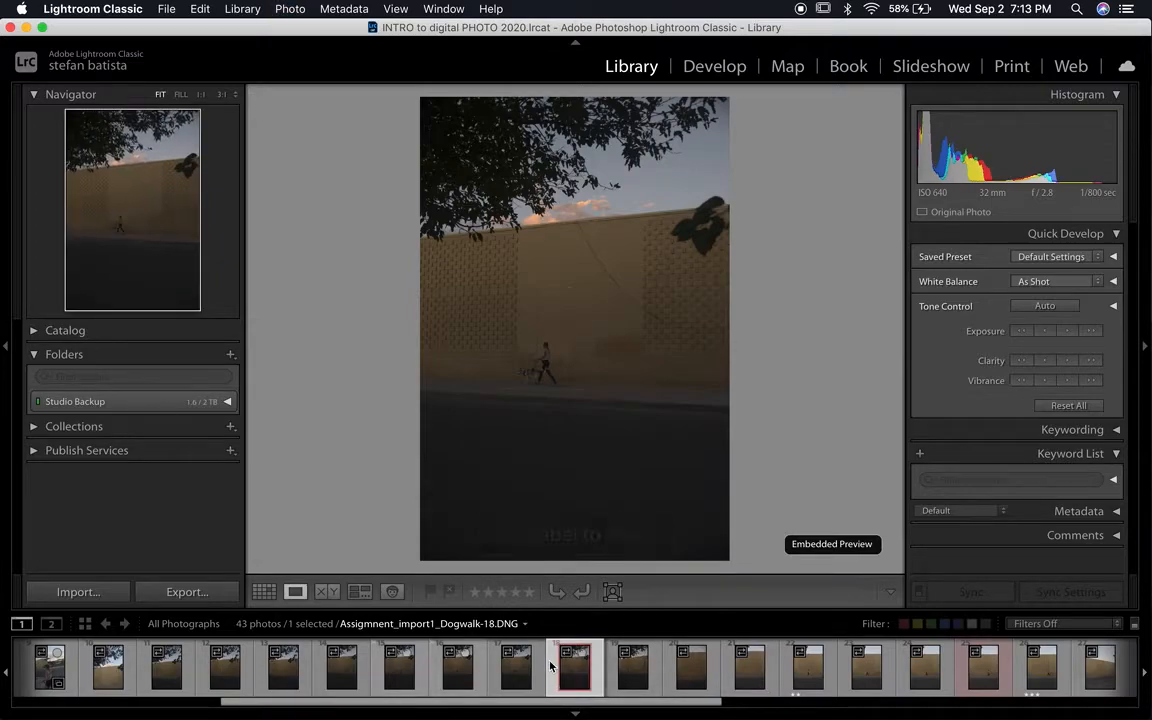
Browse back to photo 12, and forward past the labelled and rated wall photos to the first red building photo.
{"action": "key", "text": "Left"}
{"action": "key", "text": "Left"}
{"action": "key", "text": "Left"}
{"action": "key", "text": "Left"}
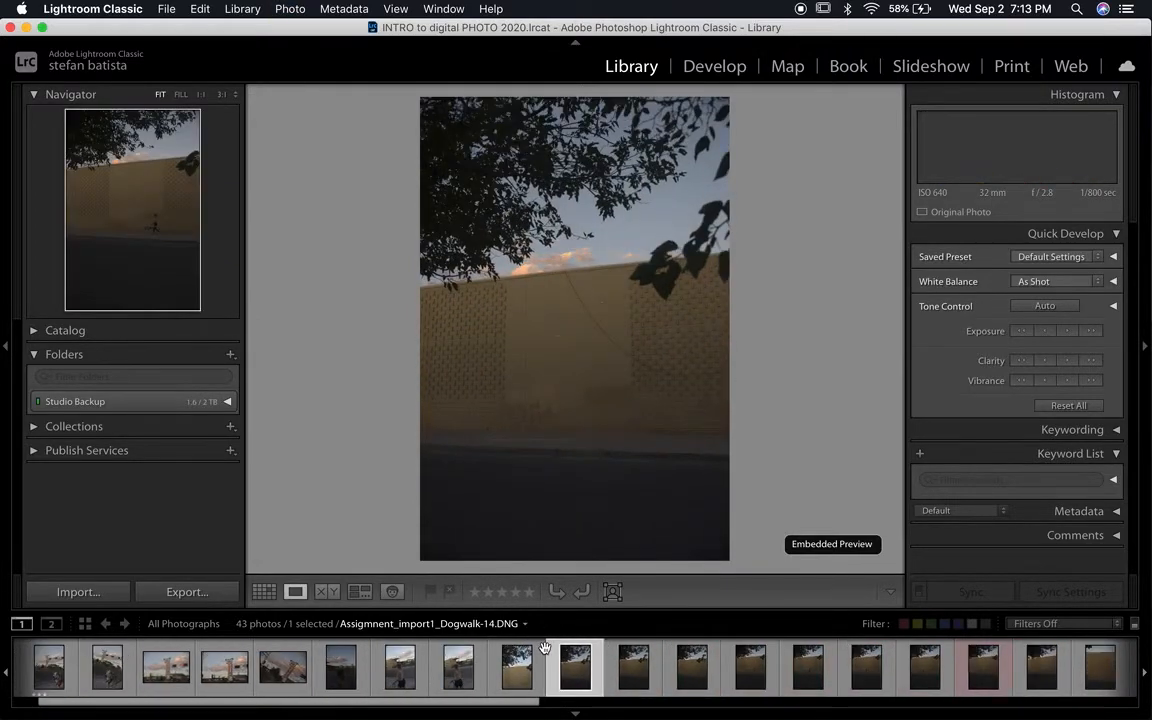
{"action": "key", "text": "Left"}
{"action": "key", "text": "Left"}
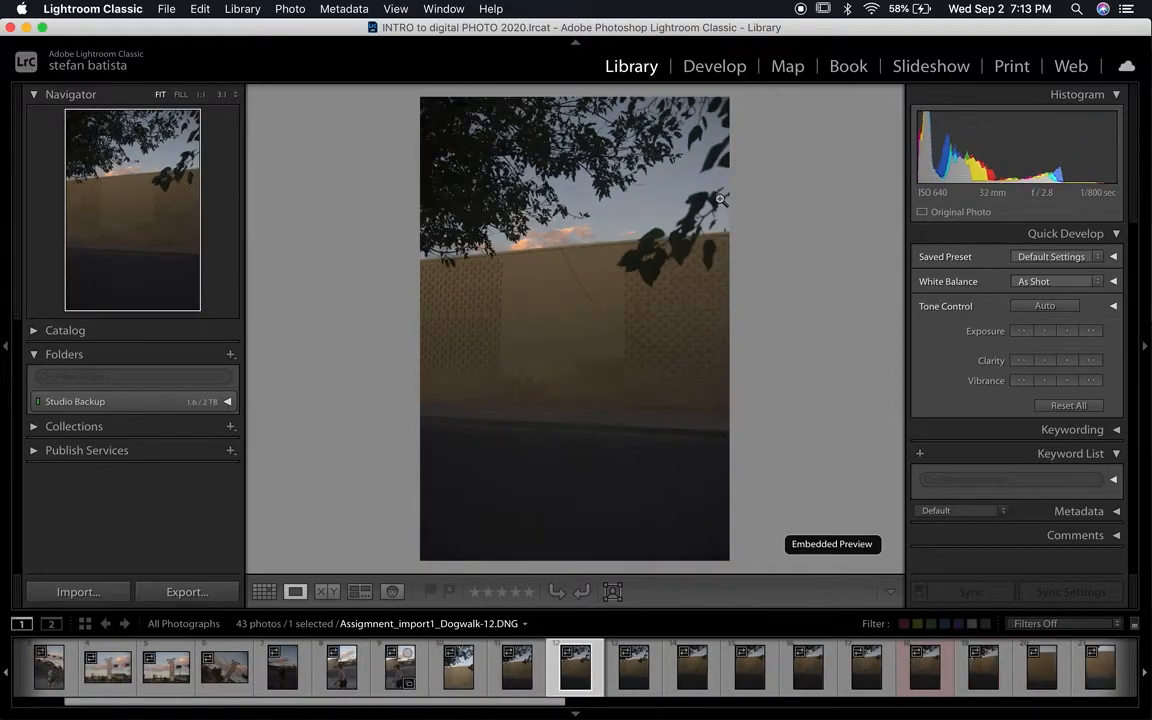
{"action": "key", "text": "Right"}
{"action": "key", "text": "Right"}
{"action": "key", "text": "Right"}
{"action": "key", "text": "Right"}
{"action": "key", "text": "Right"}
{"action": "key", "text": "Right"}
{"action": "key", "text": "Right"}
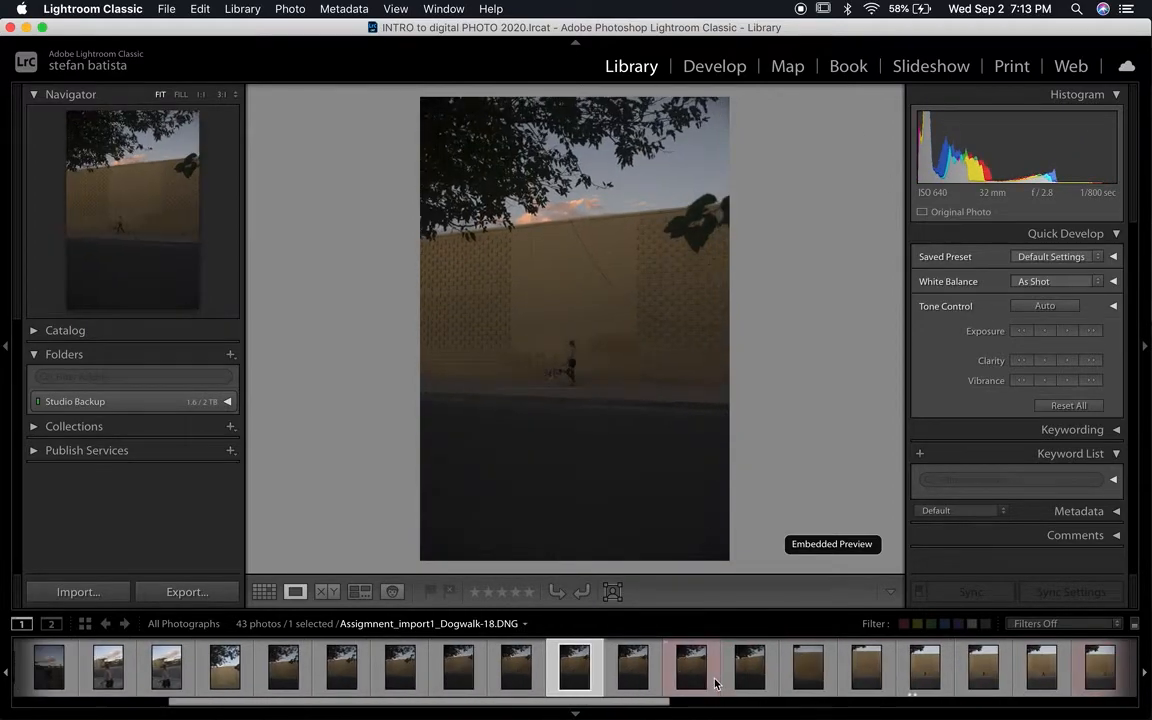
{"action": "key", "text": "Right"}
{"action": "key", "text": "Right"}
{"action": "key", "text": "Right"}
{"action": "key", "text": "Right"}
{"action": "key", "text": "Right"}
{"action": "key", "text": "Right"}
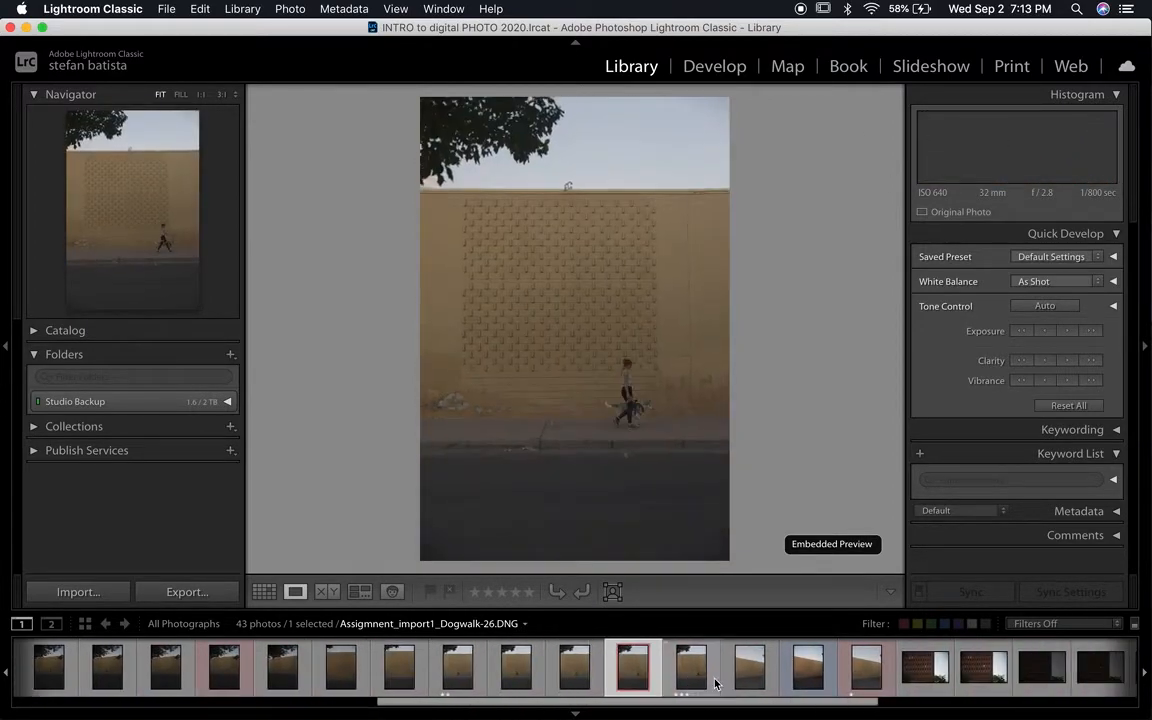
{"action": "key", "text": "Right"}
{"action": "key", "text": "Right"}
{"action": "key", "text": "Right"}
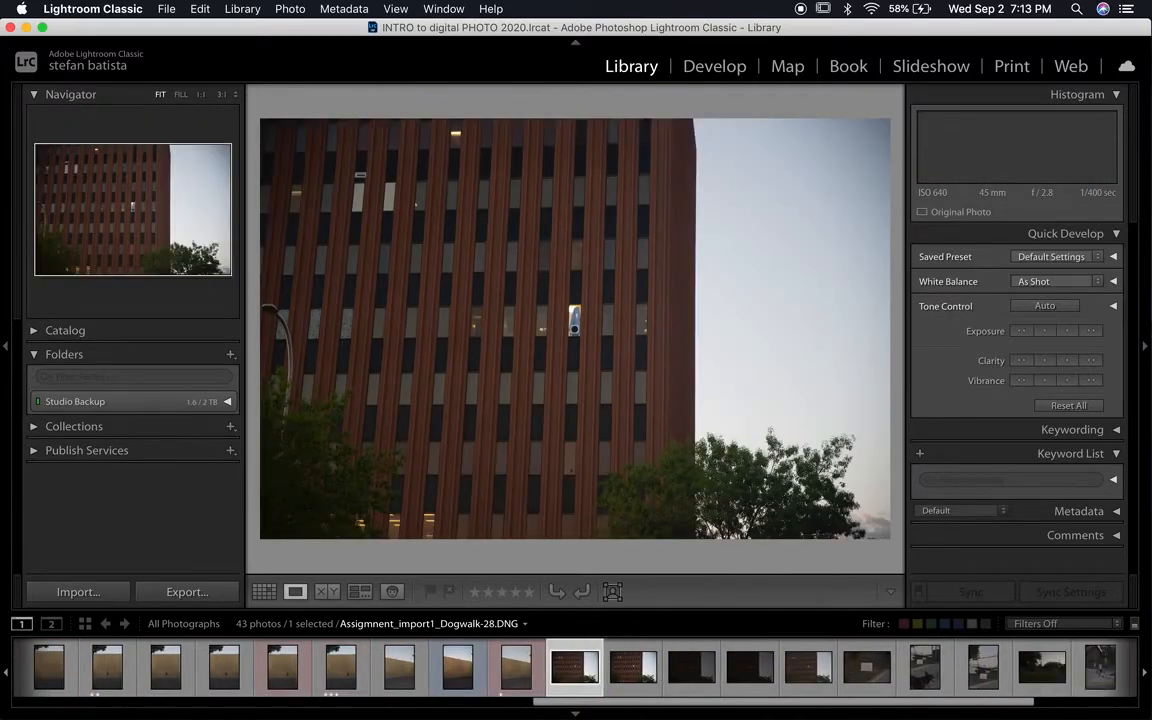
Browse forward in Loupe view from the red building photos to photo 43 of the woman and dog on the corner.
{"action": "key", "text": "Right"}
{"action": "key", "text": "Right"}
{"action": "key", "text": "Right"}
{"action": "key", "text": "Right"}
{"action": "key", "text": "Right"}
{"action": "key", "text": "Right"}
{"action": "key", "text": "Right"}
{"action": "key", "text": "Right"}
{"action": "key", "text": "Right"}
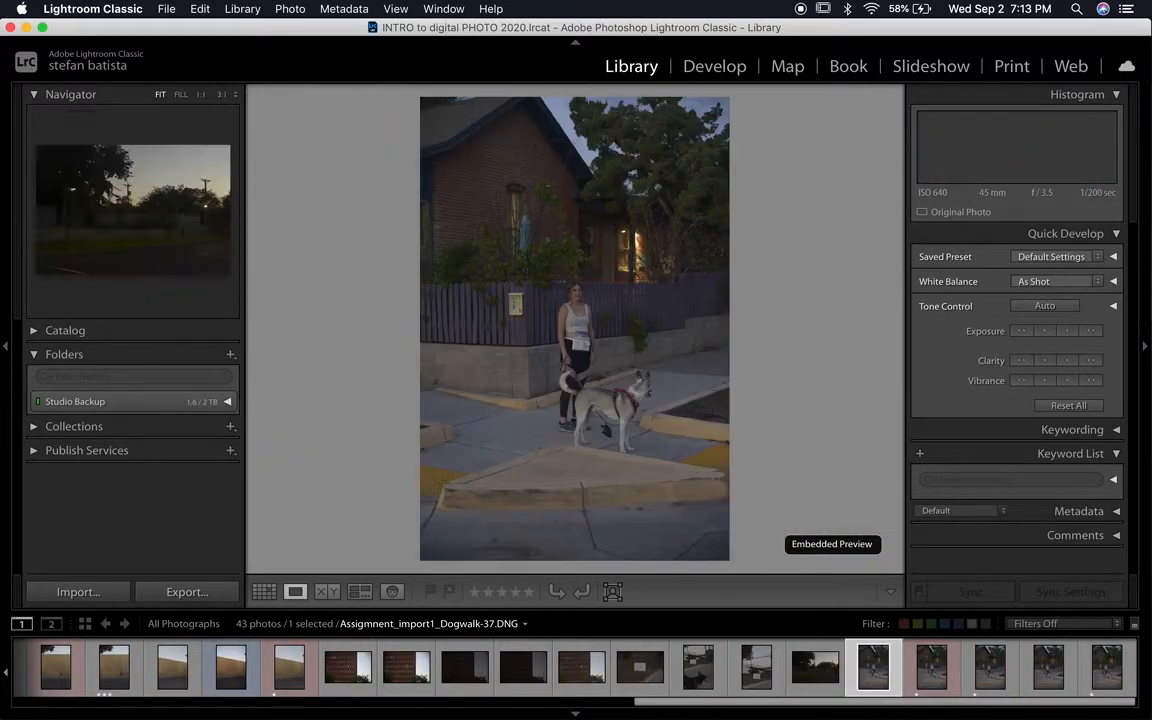
{"action": "key", "text": "Right"}
{"action": "key", "text": "Right"}
{"action": "key", "text": "Right"}
{"action": "key", "text": "Right"}
{"action": "key", "text": "Right"}
{"action": "key", "text": "Right"}
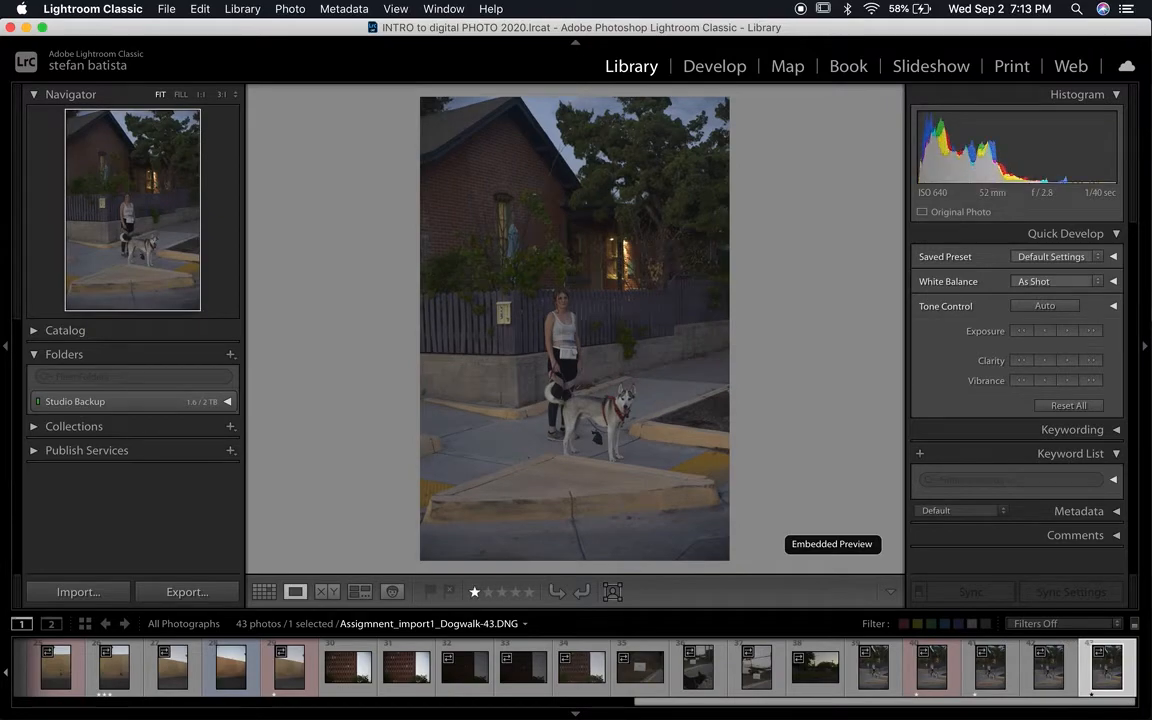
Browse back in Loupe view from photo 43 to yellow wall photo 23.
{"action": "key", "text": "Left"}
{"action": "key", "text": "Left"}
{"action": "key", "text": "Left"}
{"action": "key", "text": "Left"}
{"action": "key", "text": "Left"}
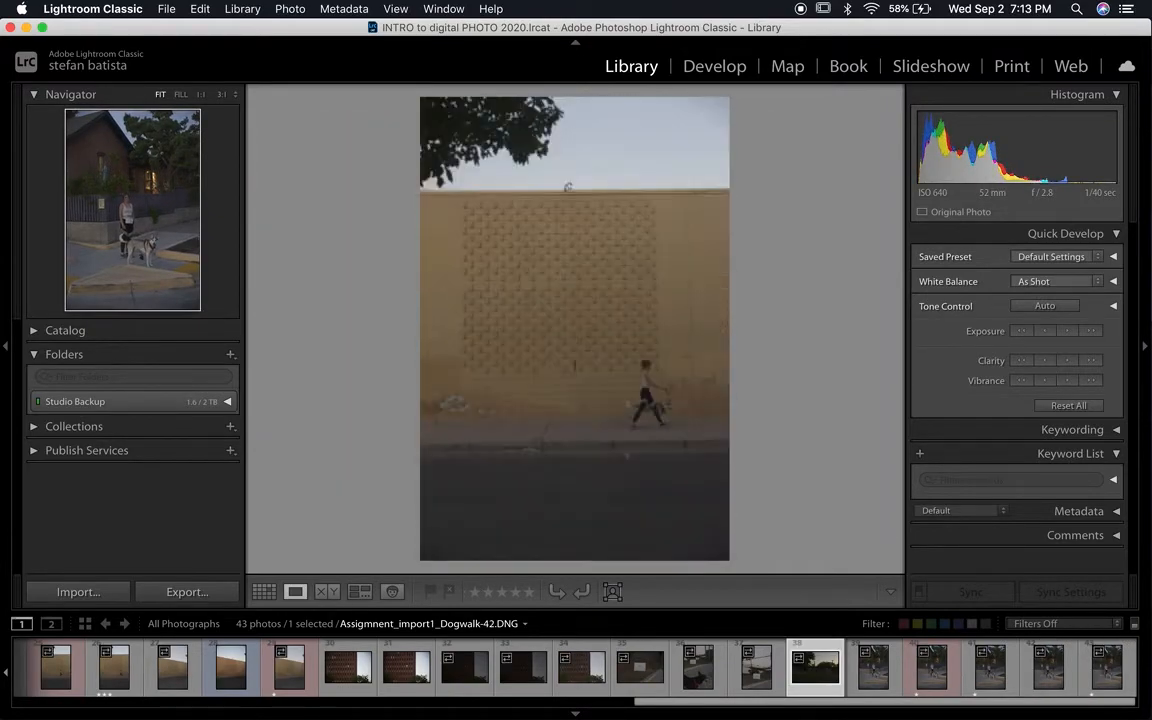
{"action": "key", "text": "Left"}
{"action": "key", "text": "Left"}
{"action": "key", "text": "Left"}
{"action": "key", "text": "Left"}
{"action": "key", "text": "Left"}
{"action": "key", "text": "Left"}
{"action": "key", "text": "Left"}
{"action": "key", "text": "Left"}
{"action": "key", "text": "Left"}
{"action": "key", "text": "Left"}
{"action": "key", "text": "Left"}
{"action": "key", "text": "Left"}
{"action": "key", "text": "Left"}
{"action": "key", "text": "Left"}
{"action": "key", "text": "Left"}
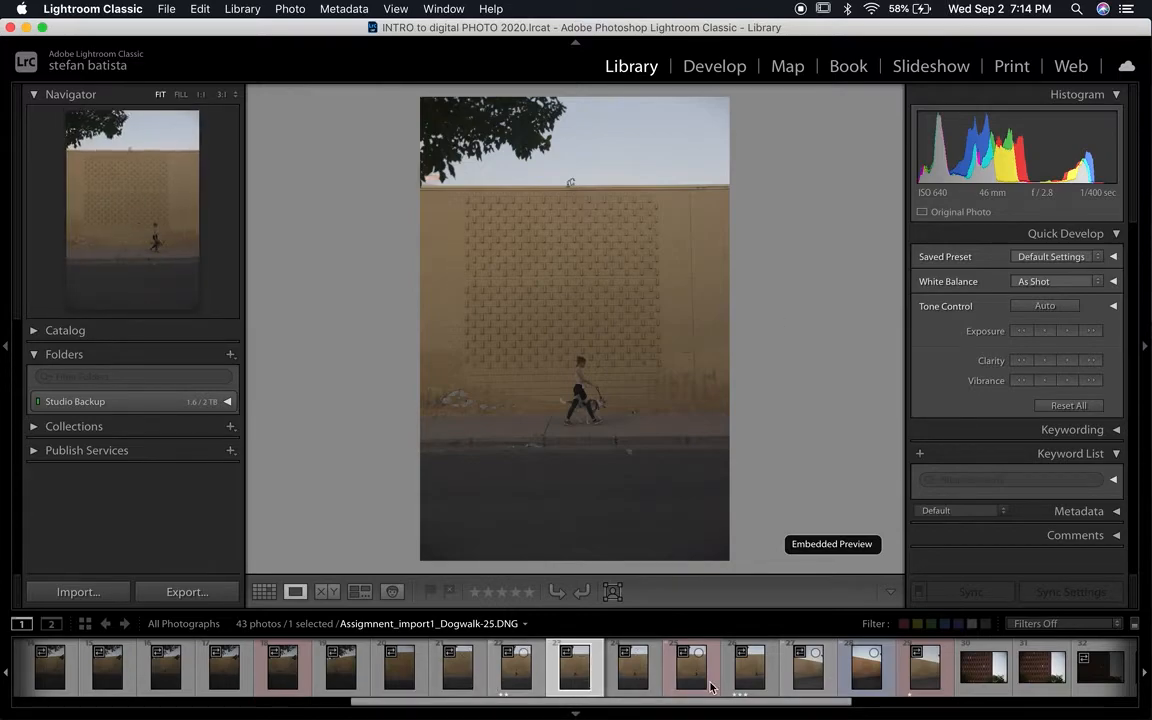
Collapse the Quick Develop and Keyword List sections.
{"action": "mouse_move", "coordinate": [1067, 709]}
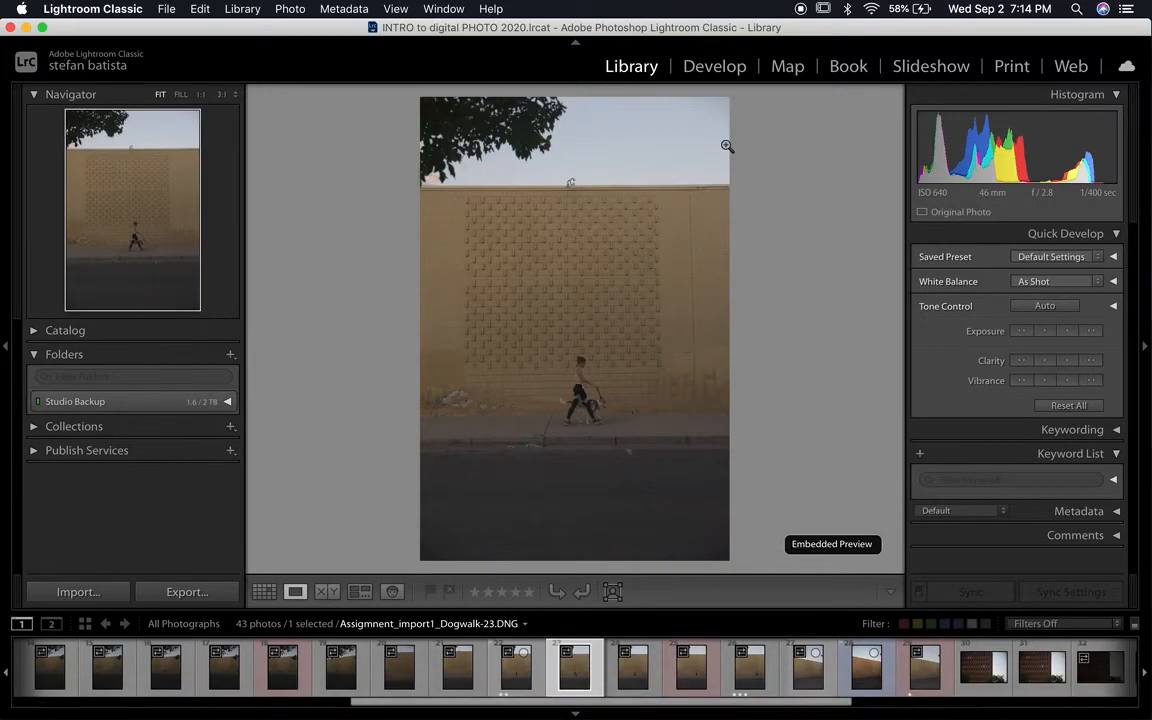
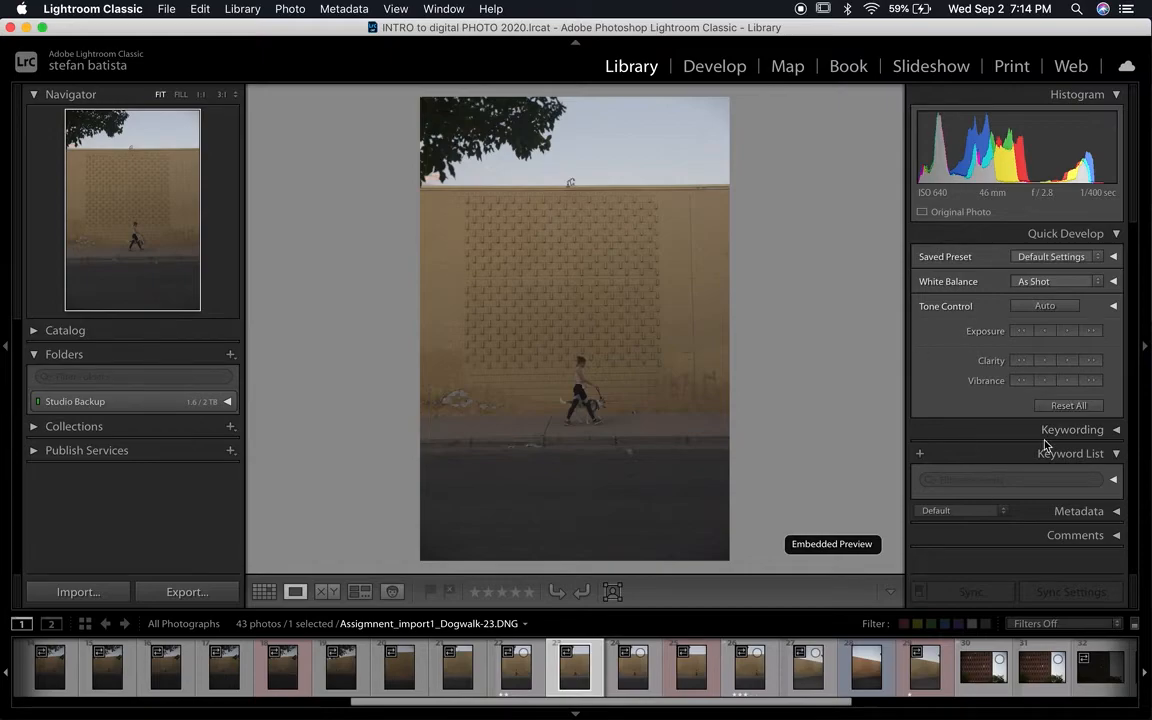
{"action": "left_click", "coordinate": [1116, 234]}
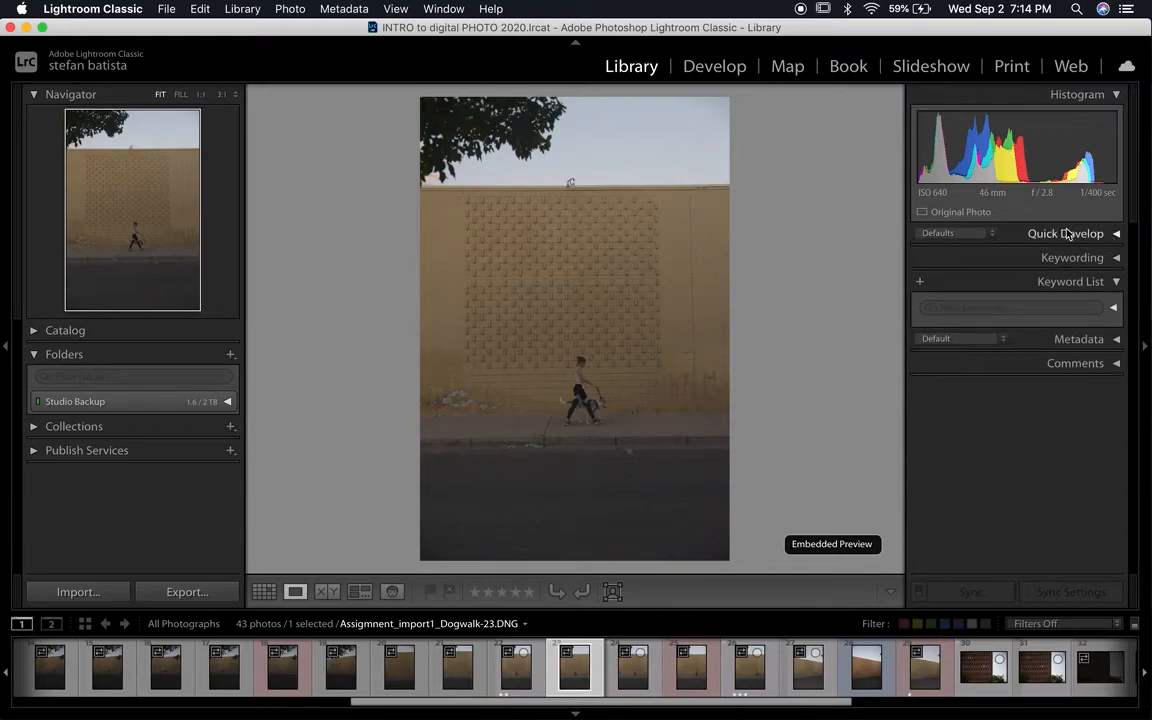
{"action": "left_click", "coordinate": [1117, 289]}
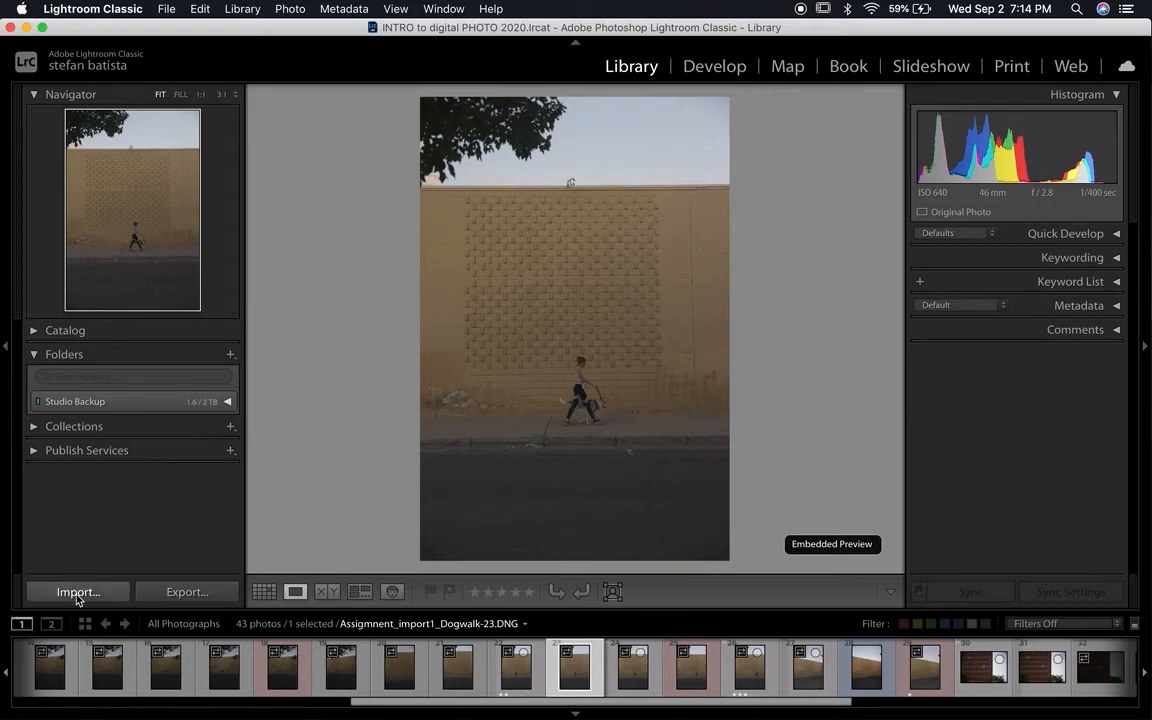
Go to red-labelled photo 18 and browse forward through the yellow wall photos to photo 27.
{"action": "left_click", "coordinate": [271, 666]}
{"action": "key", "text": "Right"}
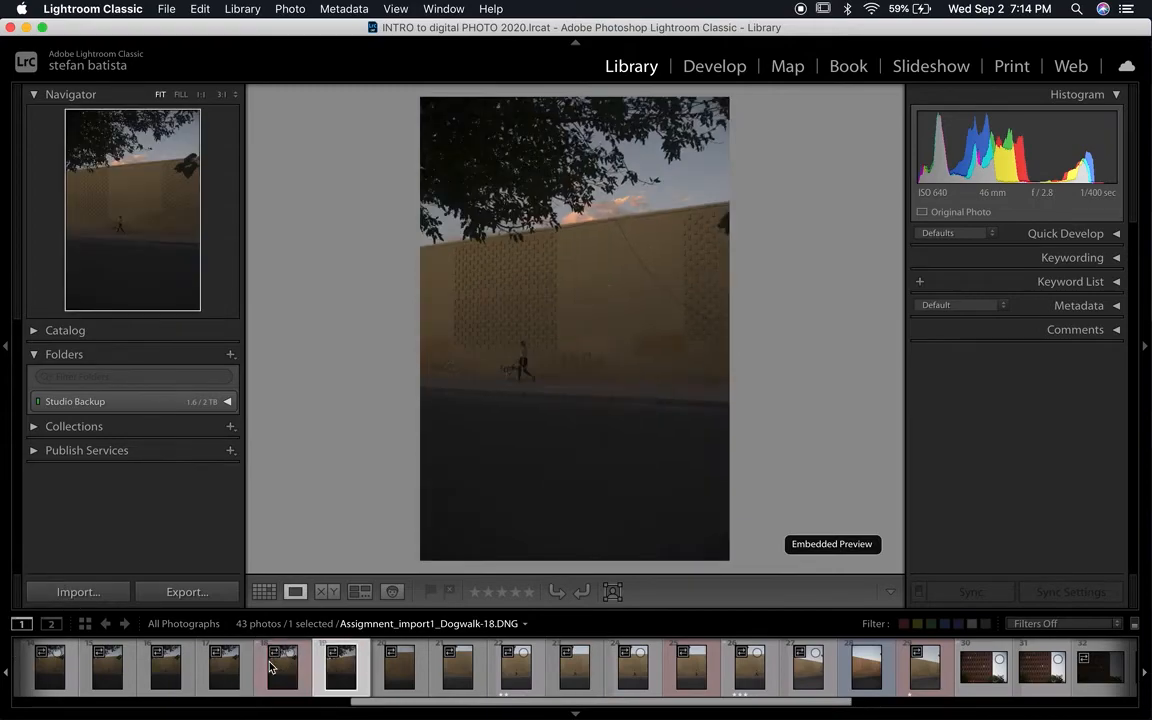
{"action": "key", "text": "Right"}
{"action": "key", "text": "Right"}
{"action": "key", "text": "Right"}
{"action": "key", "text": "Right"}
{"action": "key", "text": "Right"}
{"action": "key", "text": "Right"}
{"action": "key", "text": "Right"}
{"action": "key", "text": "Right"}
{"action": "key", "text": "Right"}
{"action": "key", "text": "Right"}
{"action": "key", "text": "Right"}
{"action": "key", "text": "Right"}
{"action": "key", "text": "Right"}
{"action": "key", "text": "Right"}
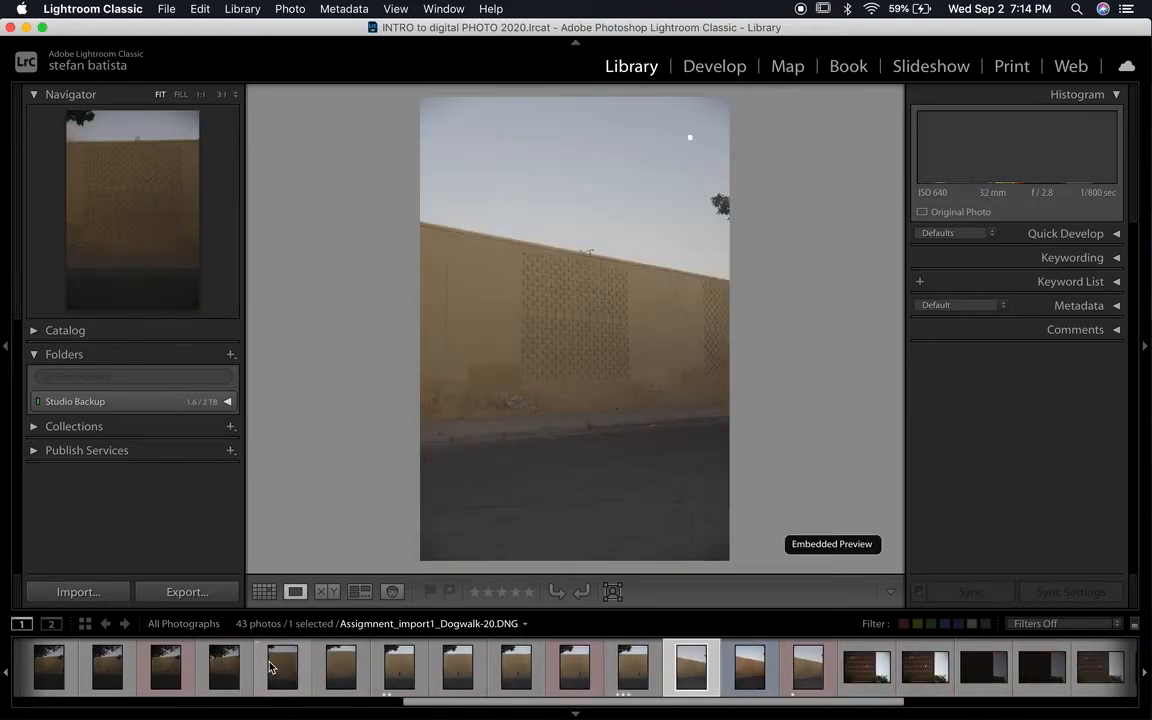
Create a collection named DOG WALK that includes the selected yellow wall photo 27.
{"action": "left_click", "coordinate": [33, 426]}
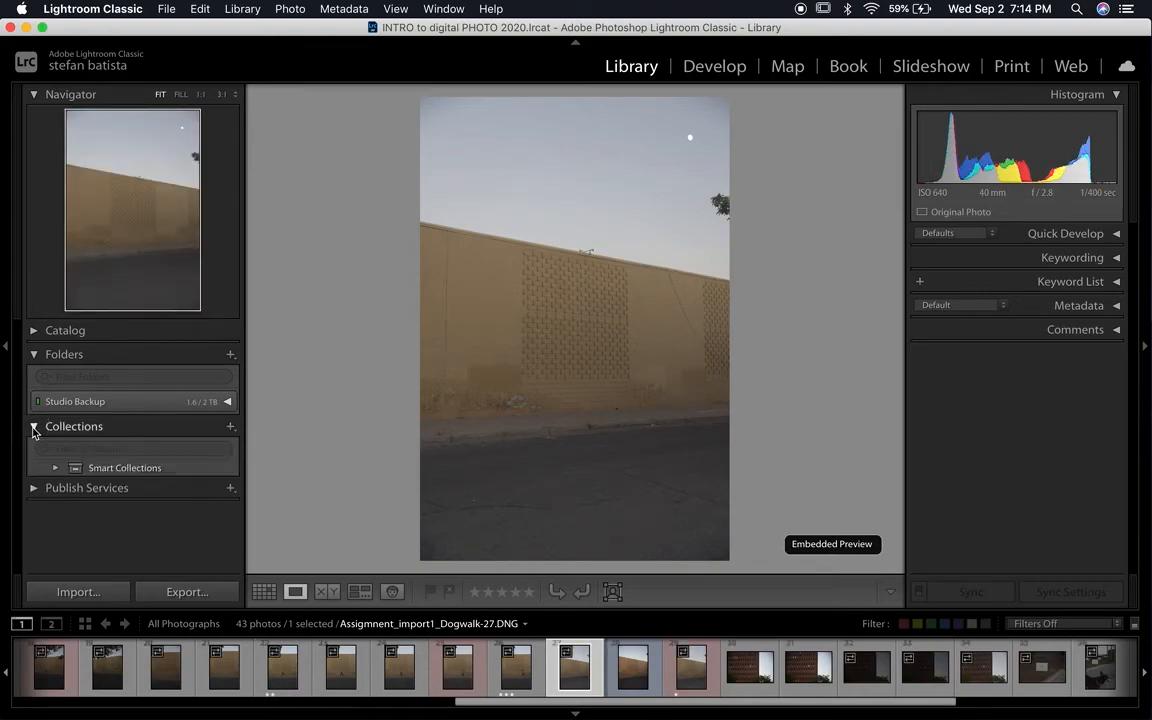
{"action": "left_click", "coordinate": [230, 428]}
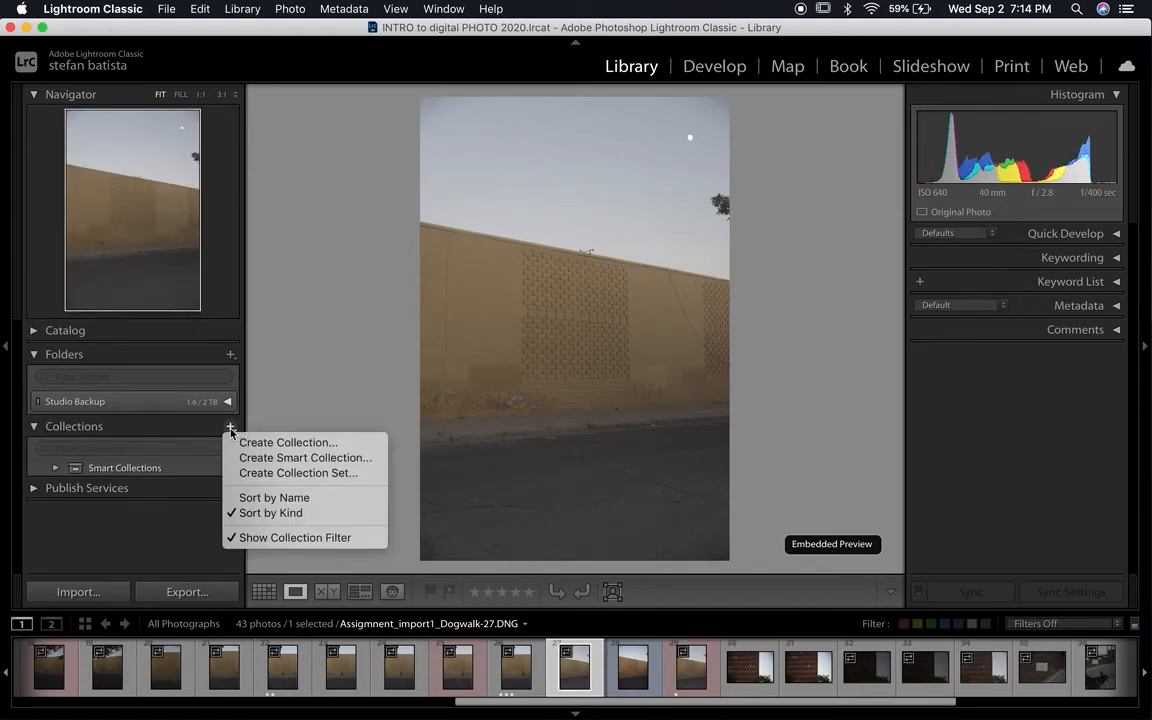
{"action": "left_click", "coordinate": [289, 443]}
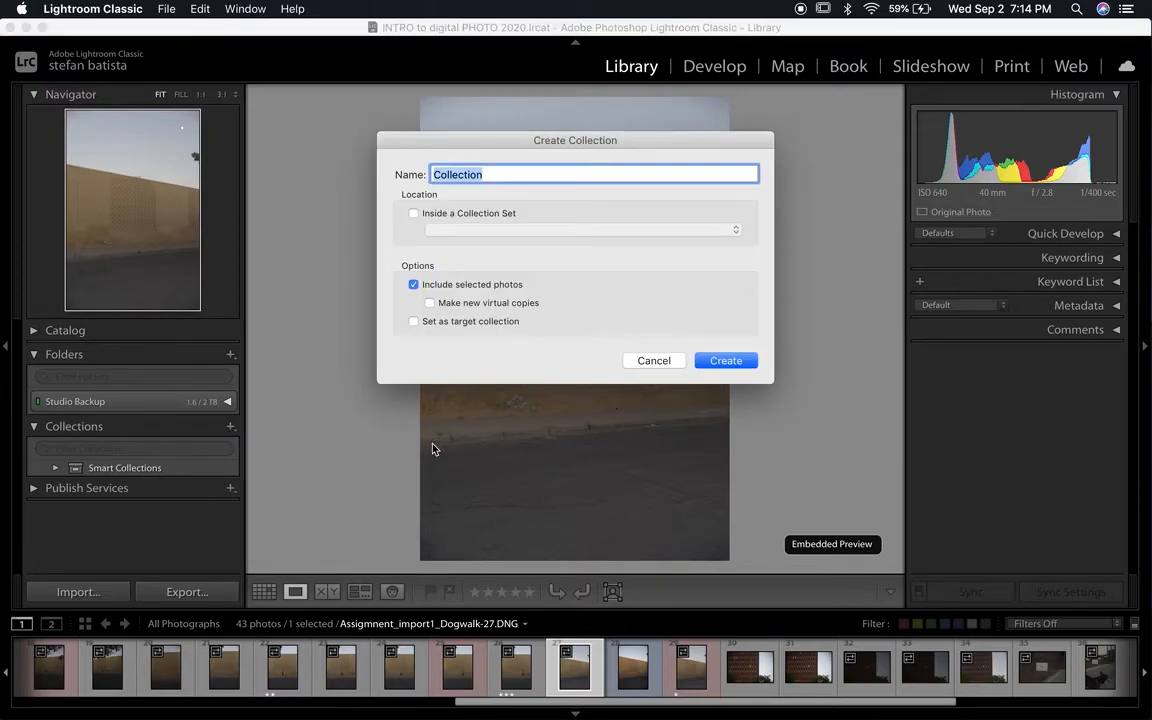
{"action": "type", "text": "DOG WALK"}
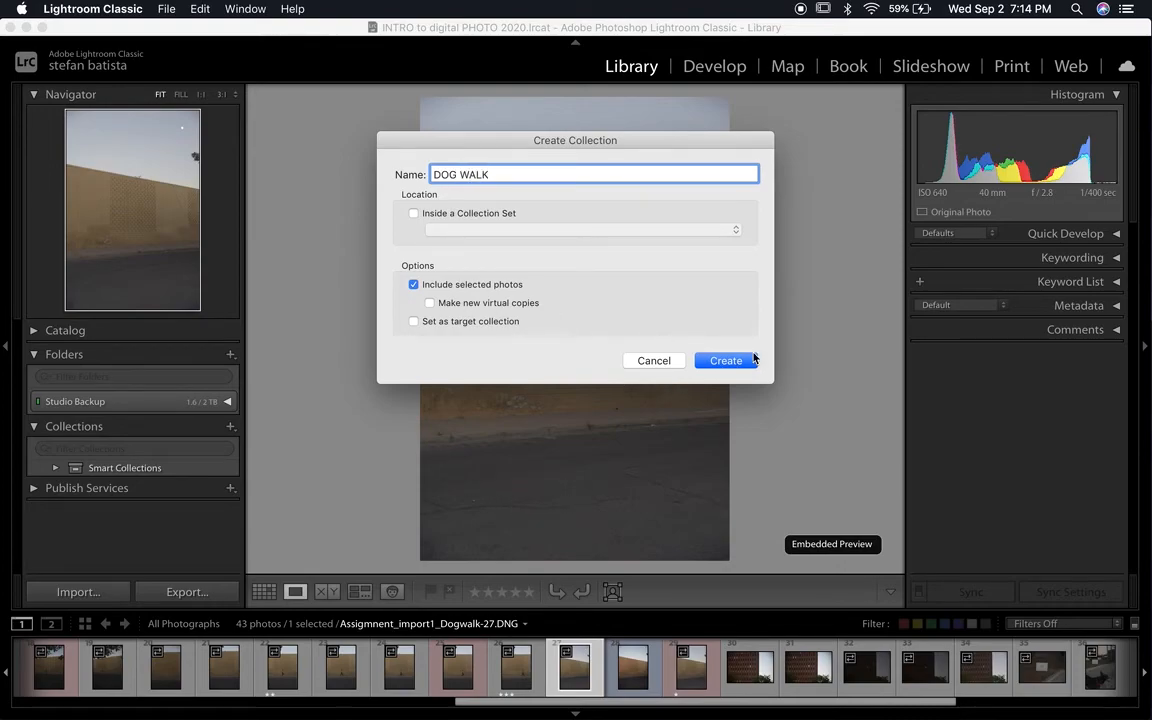
{"action": "left_click", "coordinate": [716, 365]}
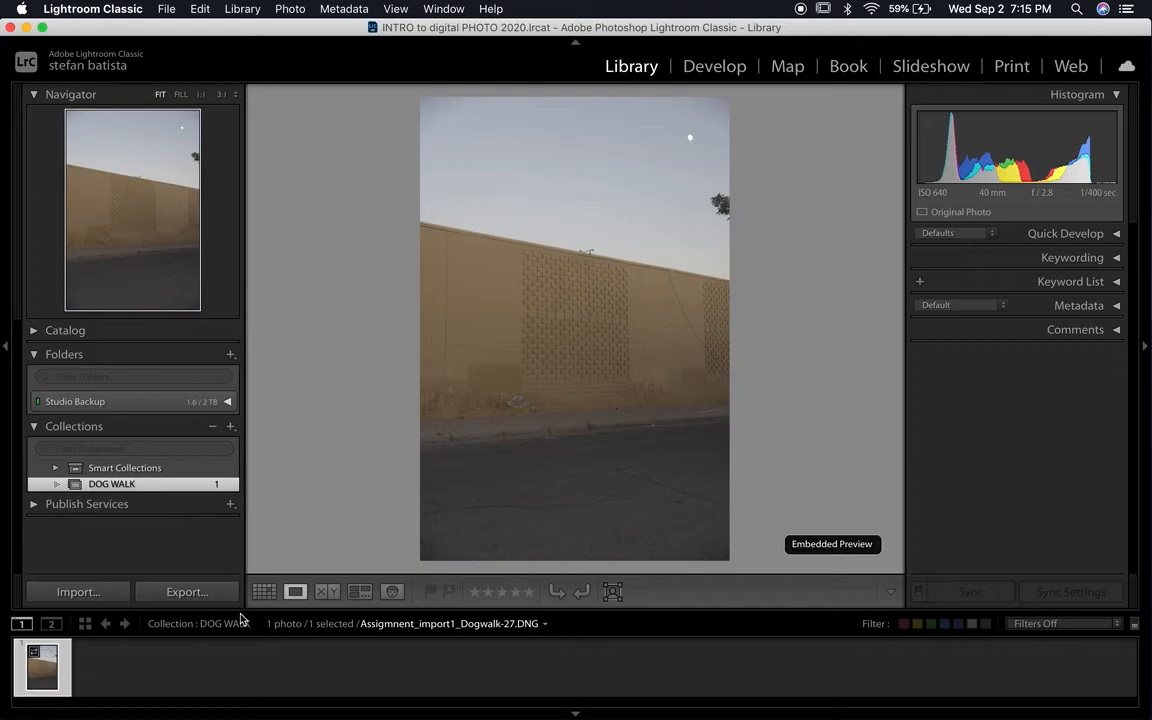
Switch the source back to All Photographs and add photo 36 of the black dog to the DOG WALK collection.
{"action": "left_click", "coordinate": [352, 623]}
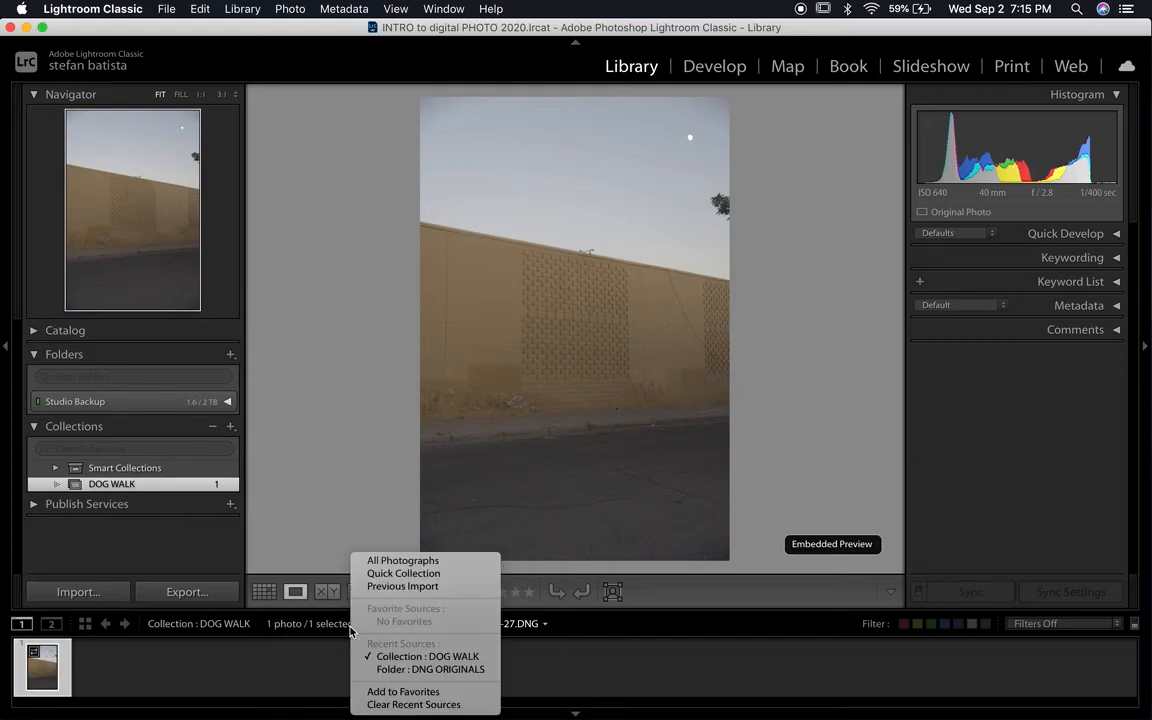
{"action": "left_click", "coordinate": [380, 561]}
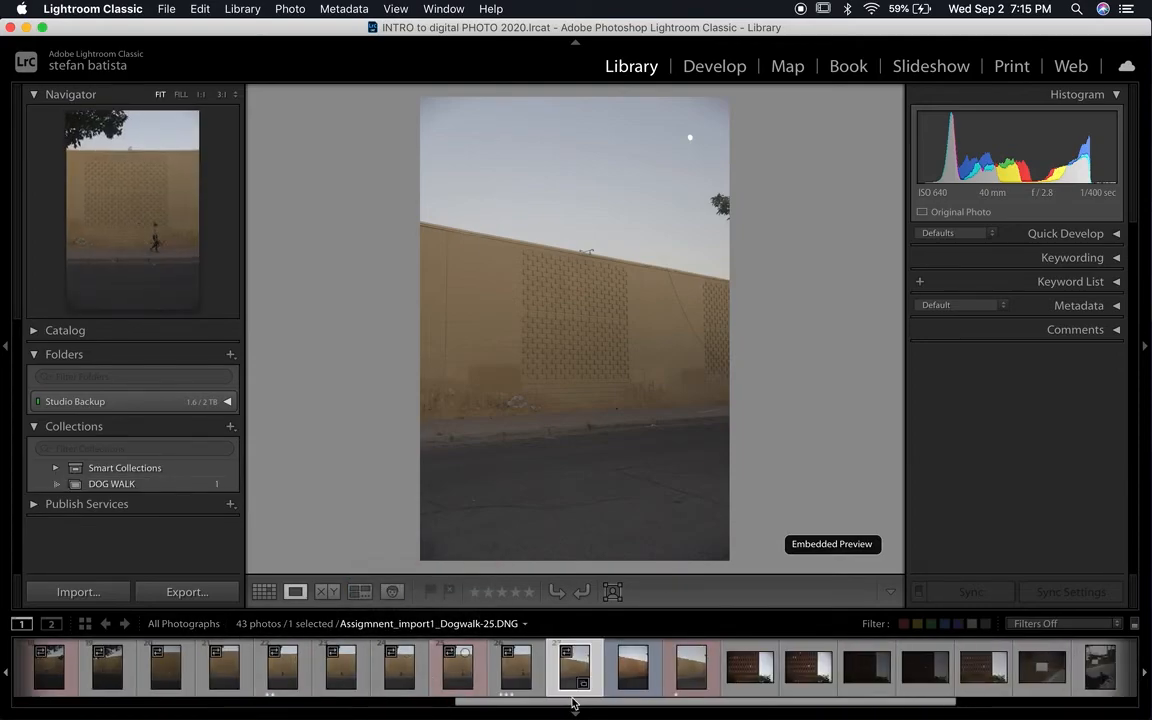
{"action": "left_click", "coordinate": [745, 668]}
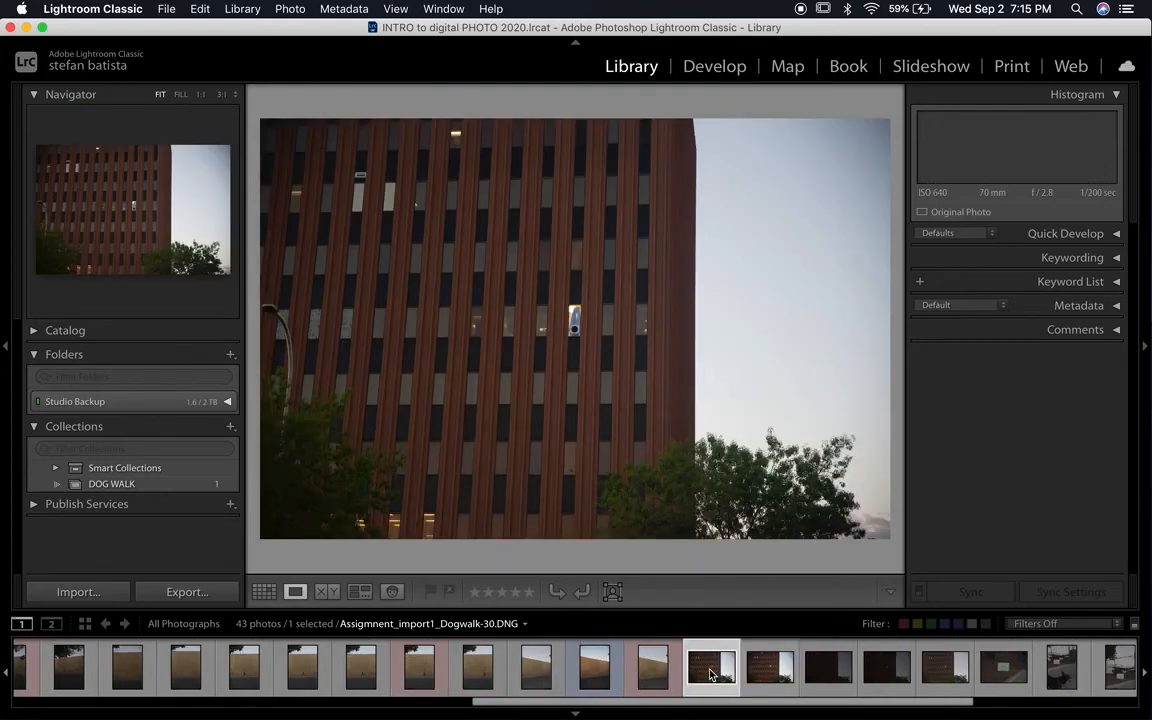
{"action": "left_click", "coordinate": [1062, 668]}
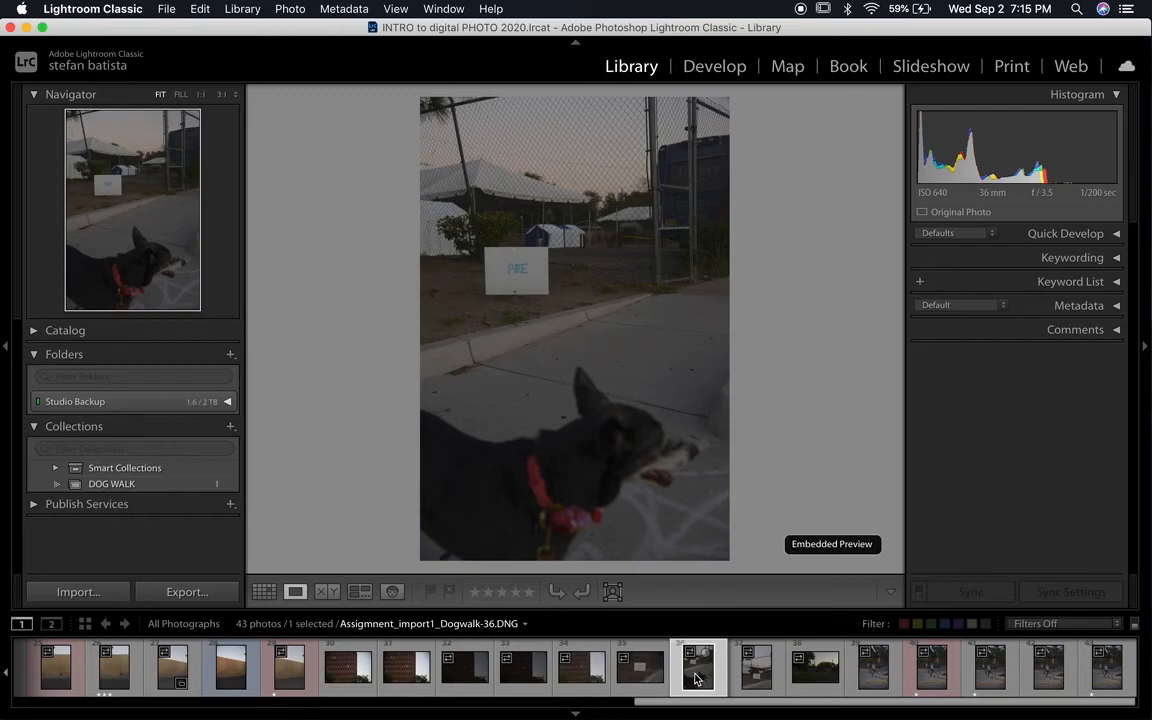
{"action": "left_click_drag", "start_coordinate": [697, 677], "coordinate": [165, 494]}
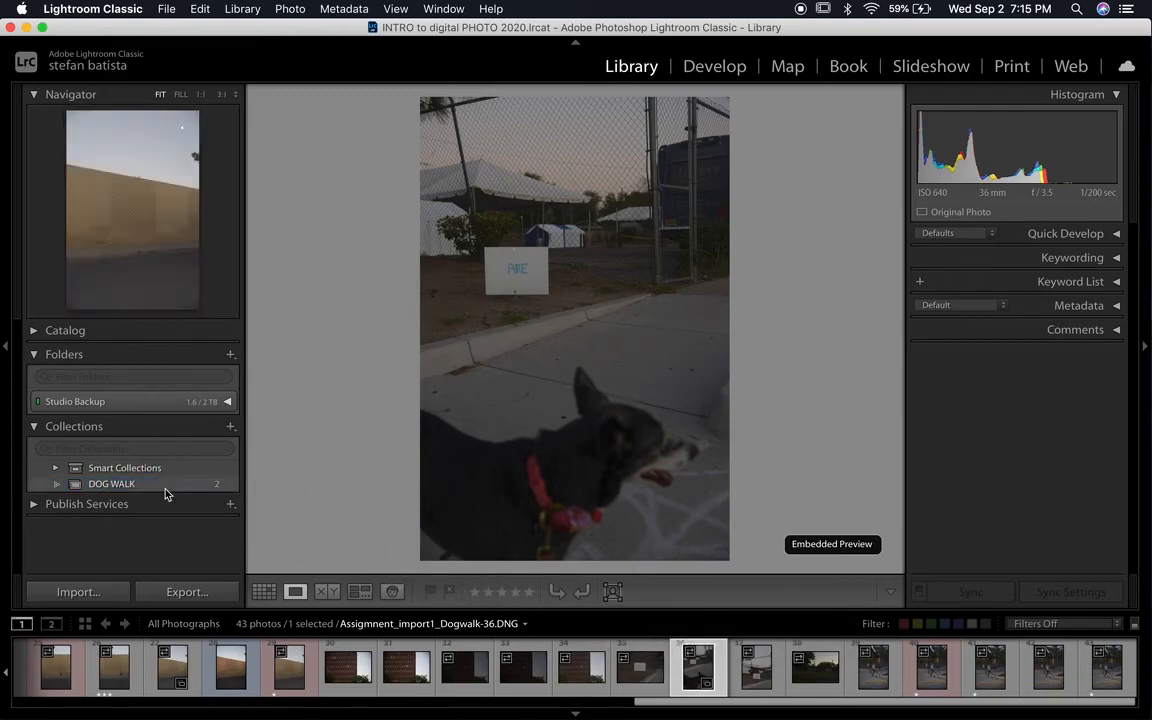
Open the DOG WALK collection, look at each of its photos in Loupe view, and switch to Grid view.
{"action": "left_click", "coordinate": [90, 484]}
{"action": "left_click", "coordinate": [42, 667]}
{"action": "left_click", "coordinate": [99, 679]}
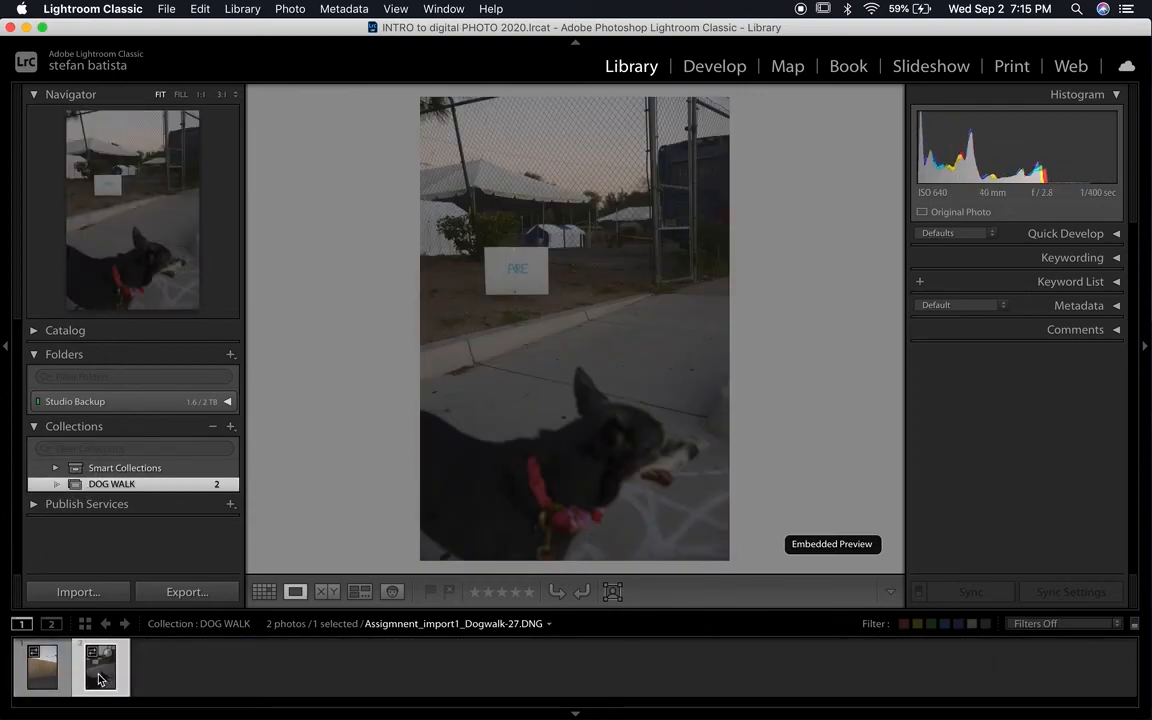
{"action": "key", "text": "Left"}
{"action": "key", "text": "Right"}
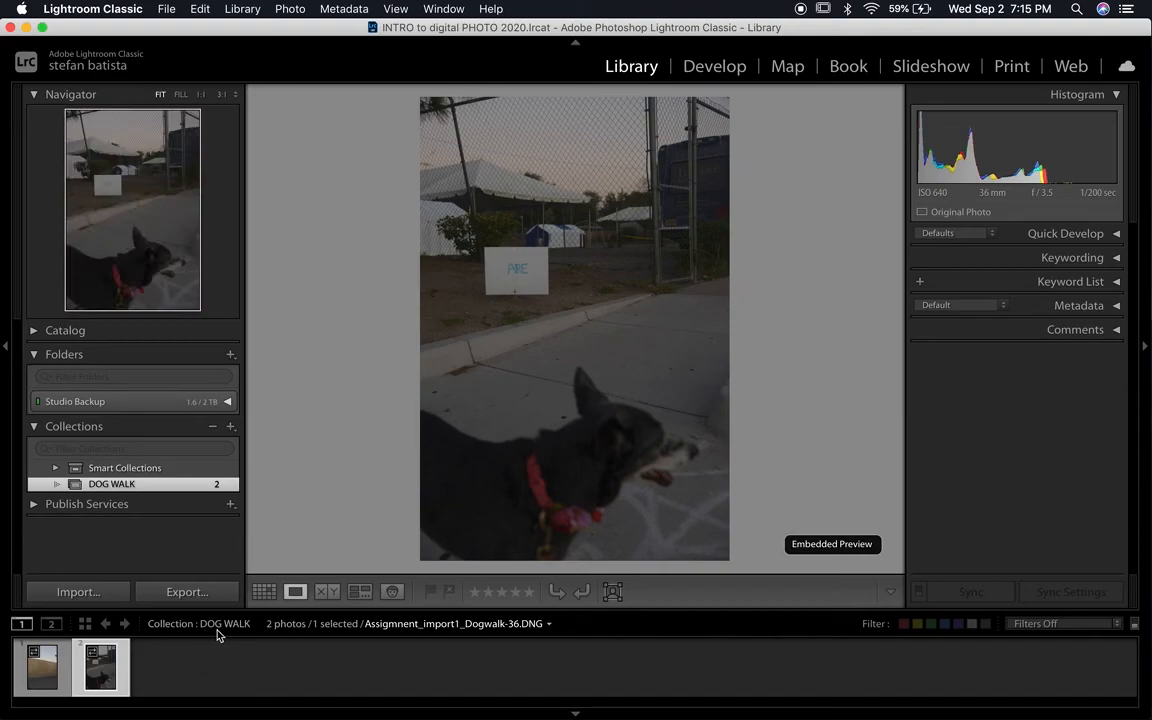
{"action": "left_click", "coordinate": [264, 592]}
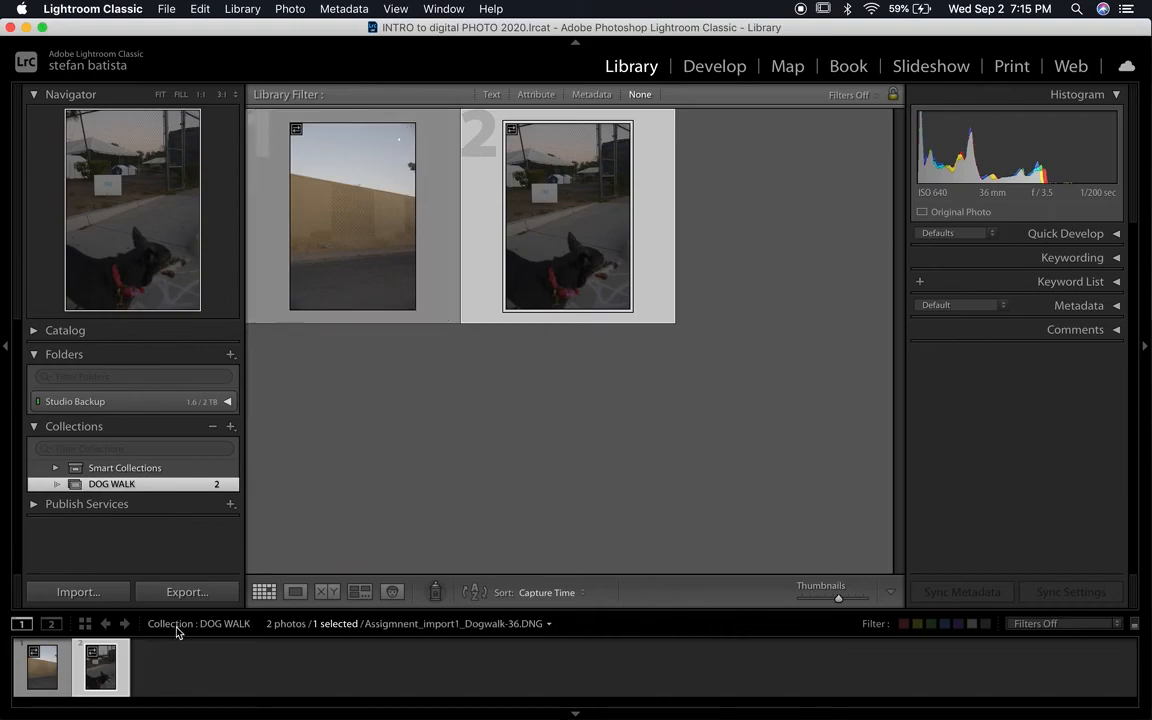
Show All Photographs in the grid, look through them, and reduce the thumbnail size to five photos per row.
{"action": "left_click", "coordinate": [249, 624]}
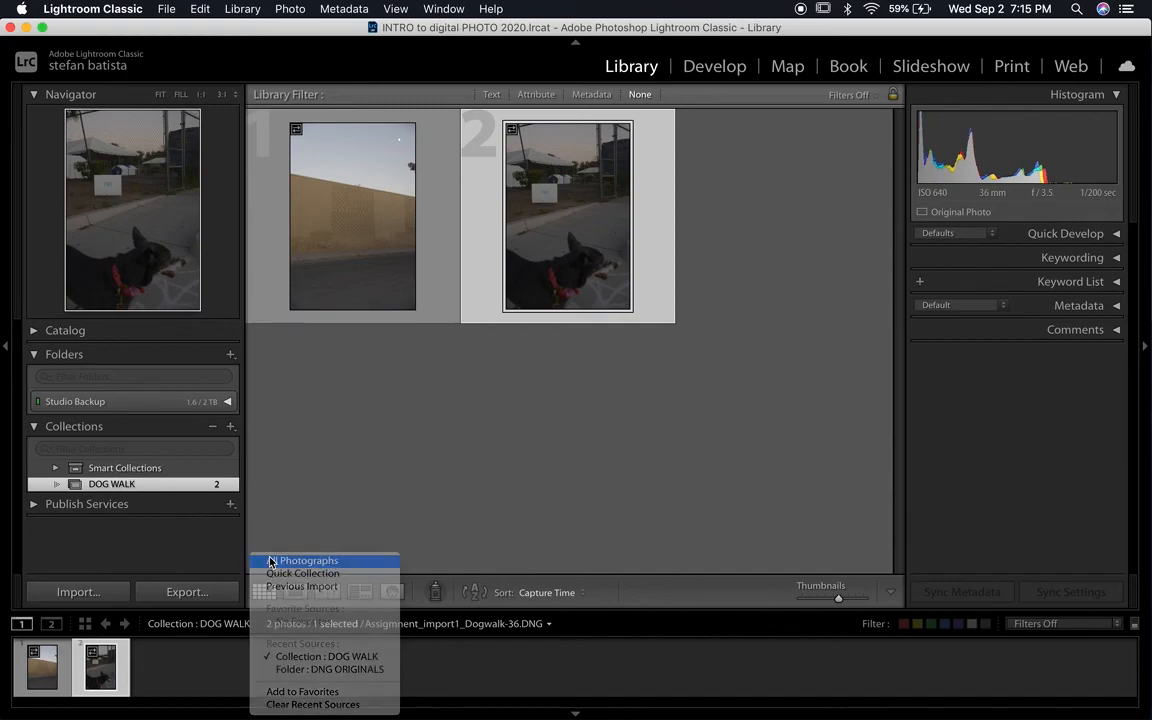
{"action": "left_click", "coordinate": [270, 562]}
{"action": "scroll", "coordinate": [728, 342], "scroll_direction": "up", "scroll_amount": 10}
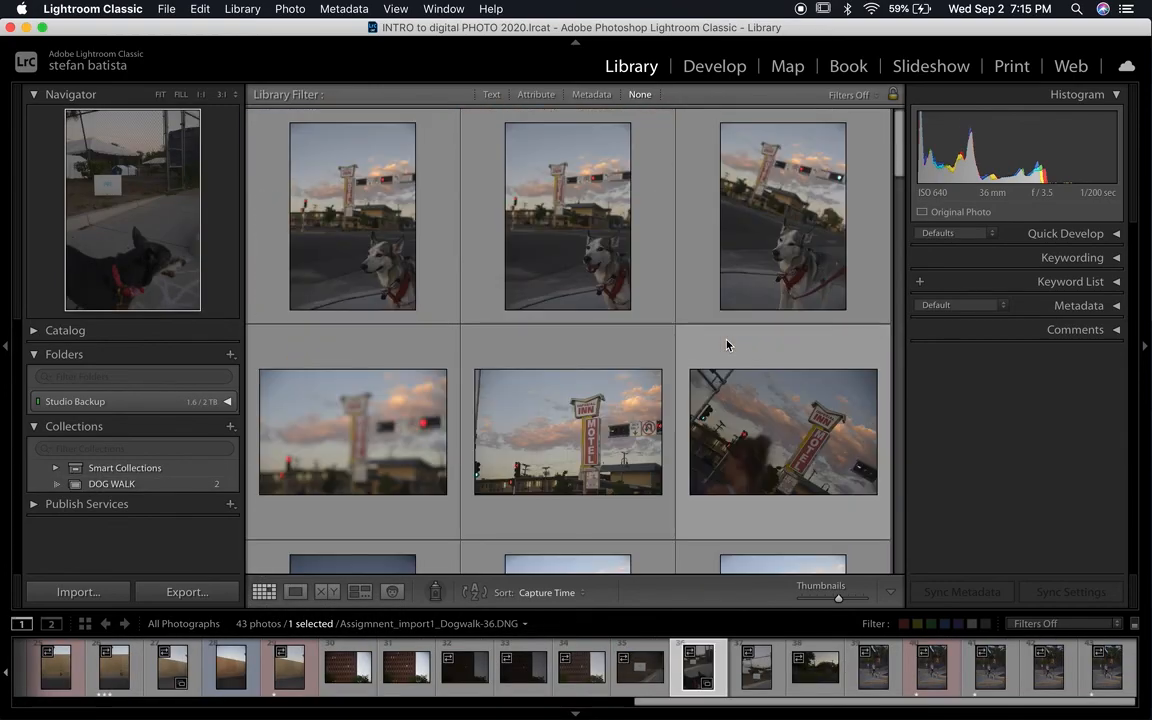
{"action": "scroll", "coordinate": [727, 344], "scroll_direction": "down", "scroll_amount": 15}
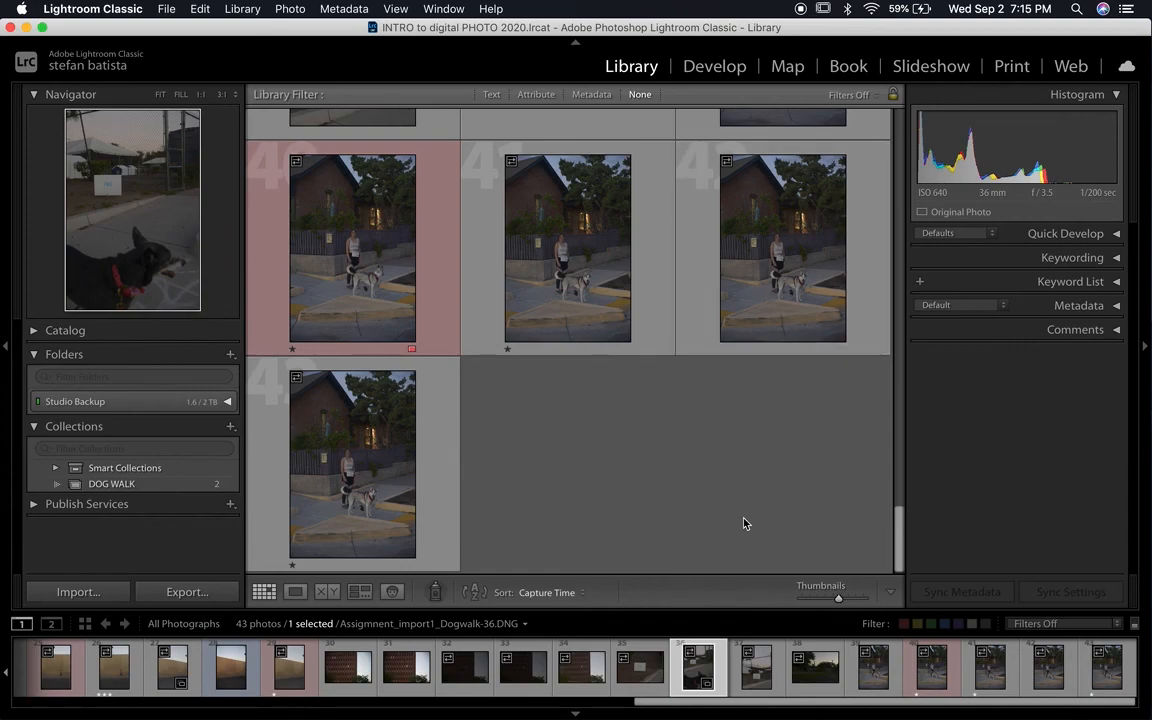
{"action": "scroll", "coordinate": [745, 525], "scroll_direction": "up", "scroll_amount": 15}
{"action": "scroll", "coordinate": [527, 448], "scroll_direction": "down", "scroll_amount": 15}
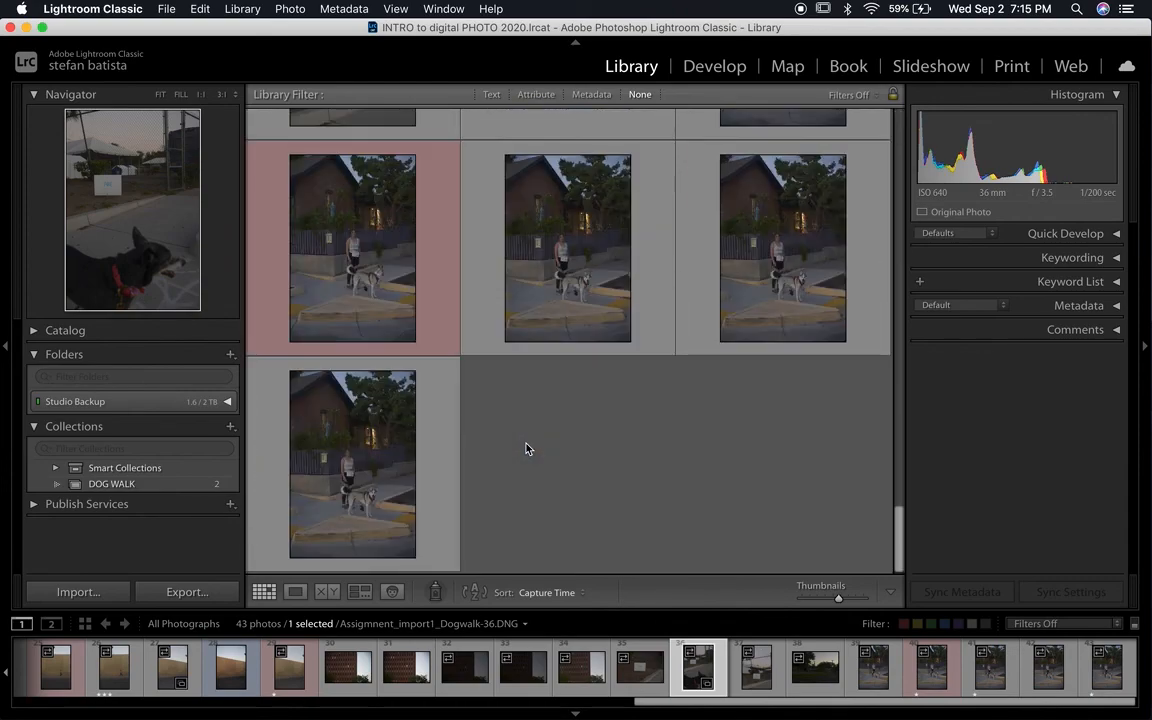
{"action": "left_click_drag", "start_coordinate": [837, 598], "coordinate": [820, 600]}
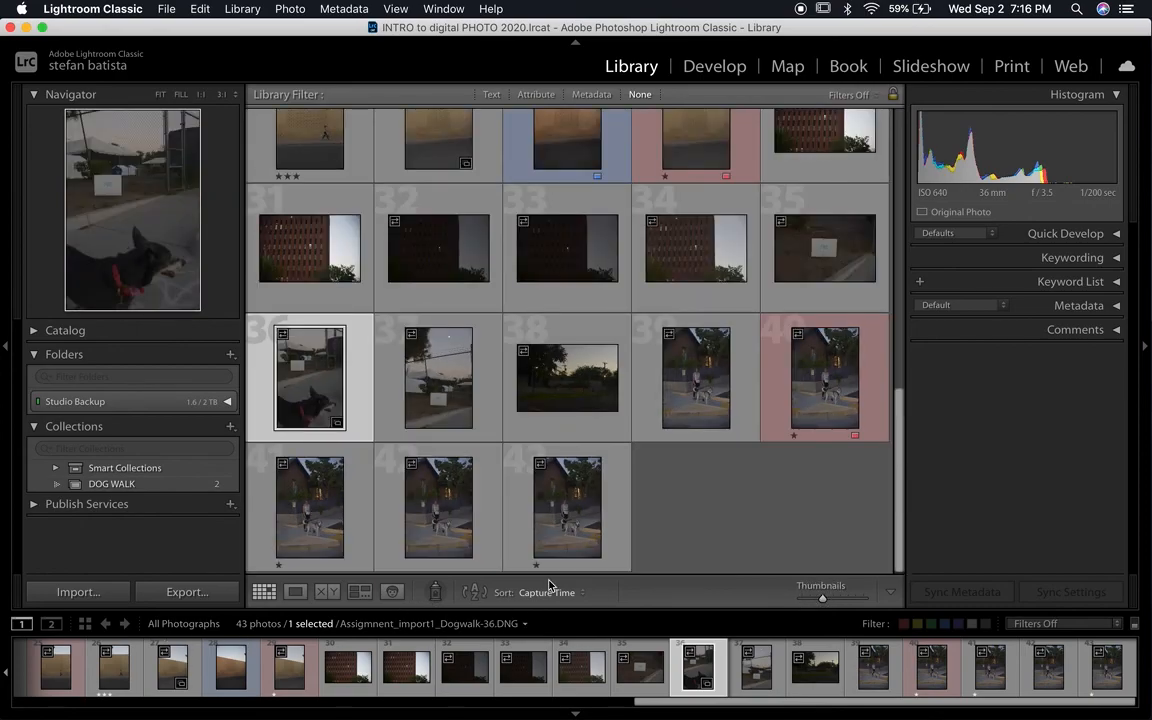